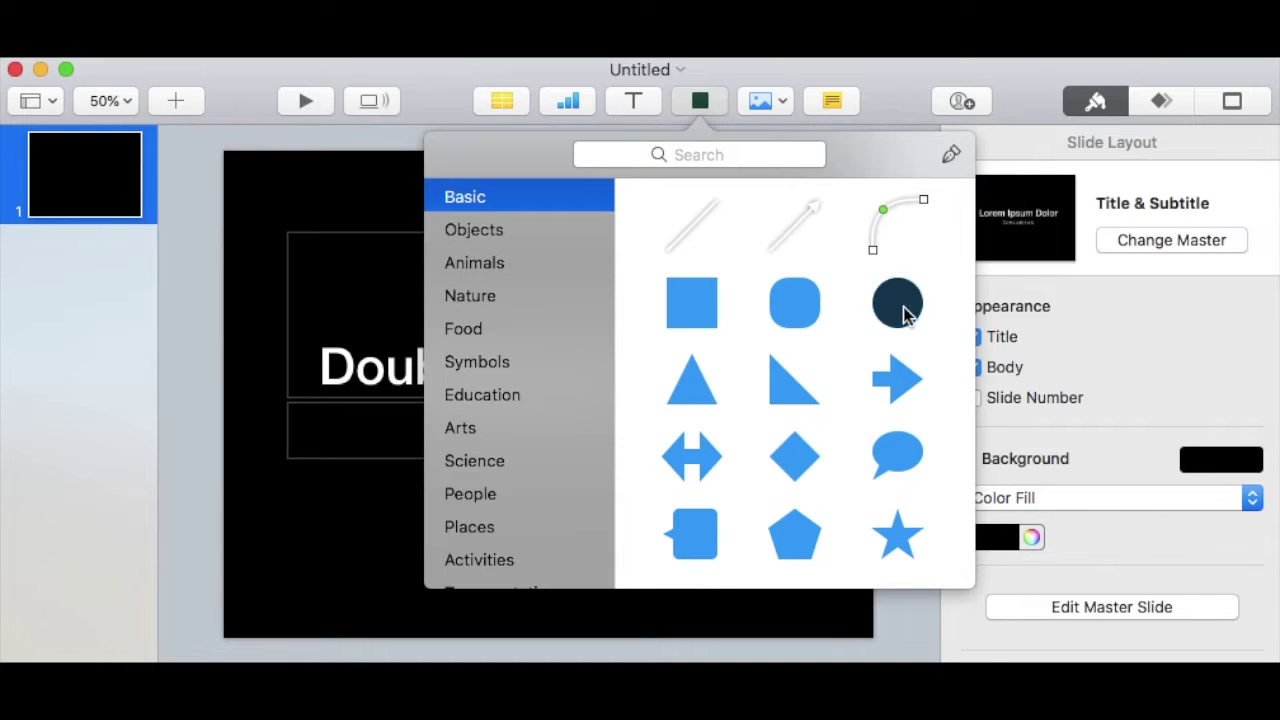
Place a circle near the middle of the slide and delete the title and subtitle placeholders.
left_click_drag(563, 404, 709, 485)
left_click(779, 331)
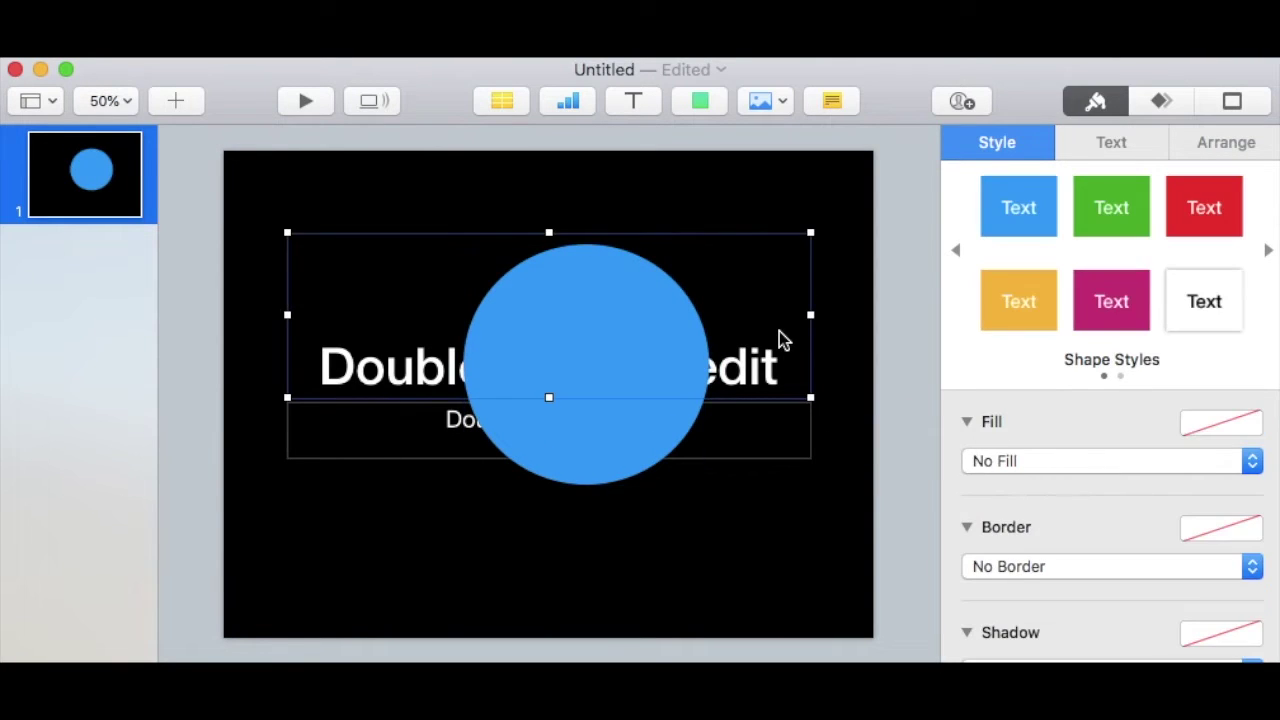
key("Delete")
left_click(770, 440)
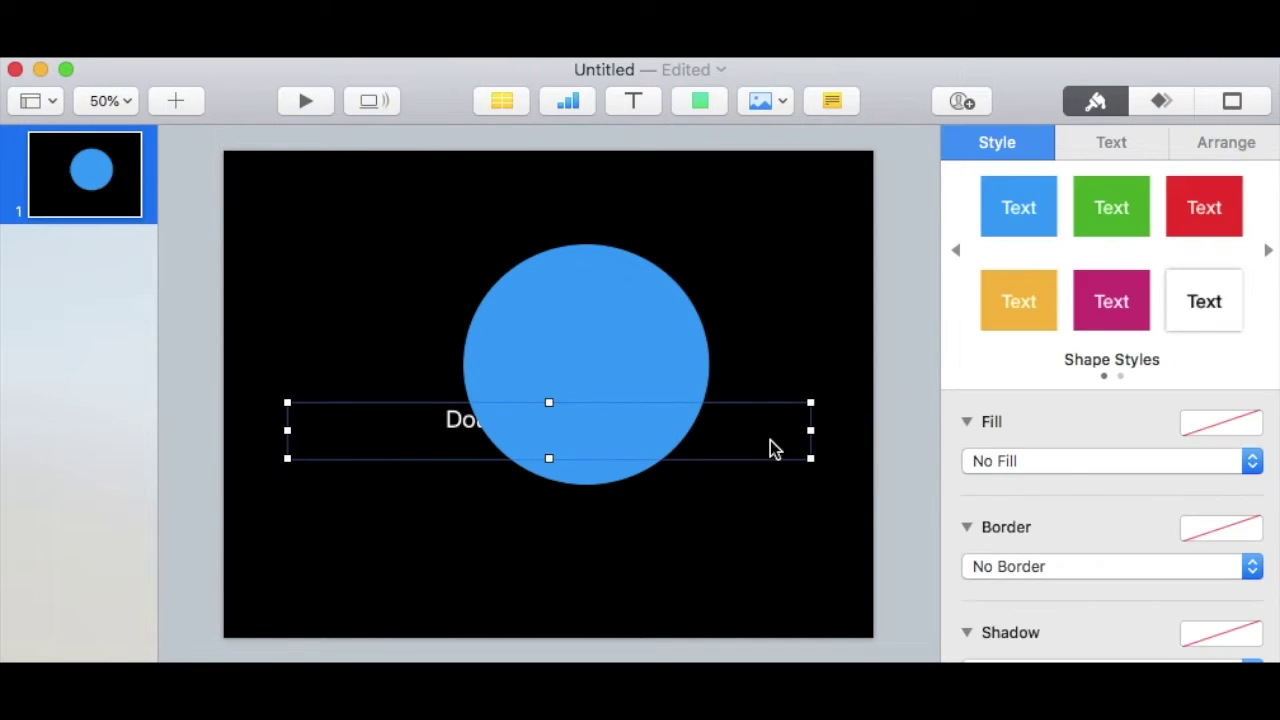
key("Delete")
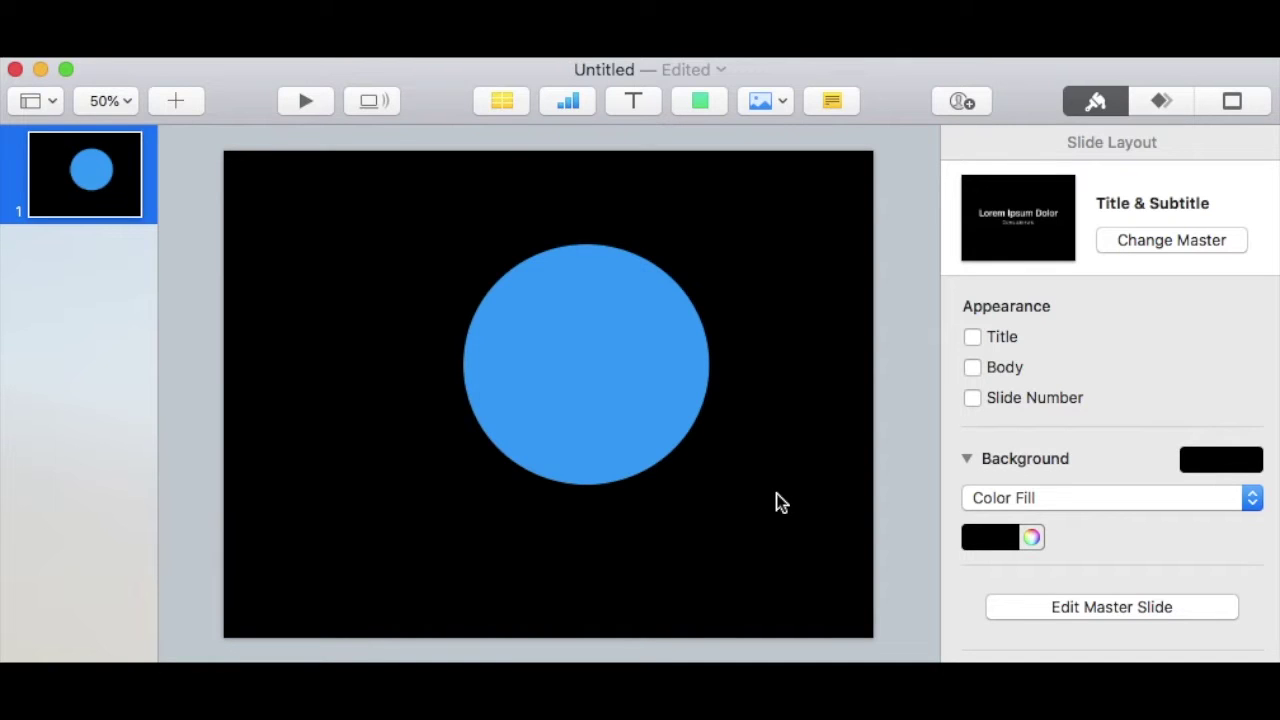
Insert ten text boxes on the slide, one for each letter of CURVED TEXT.
left_click(620, 101)
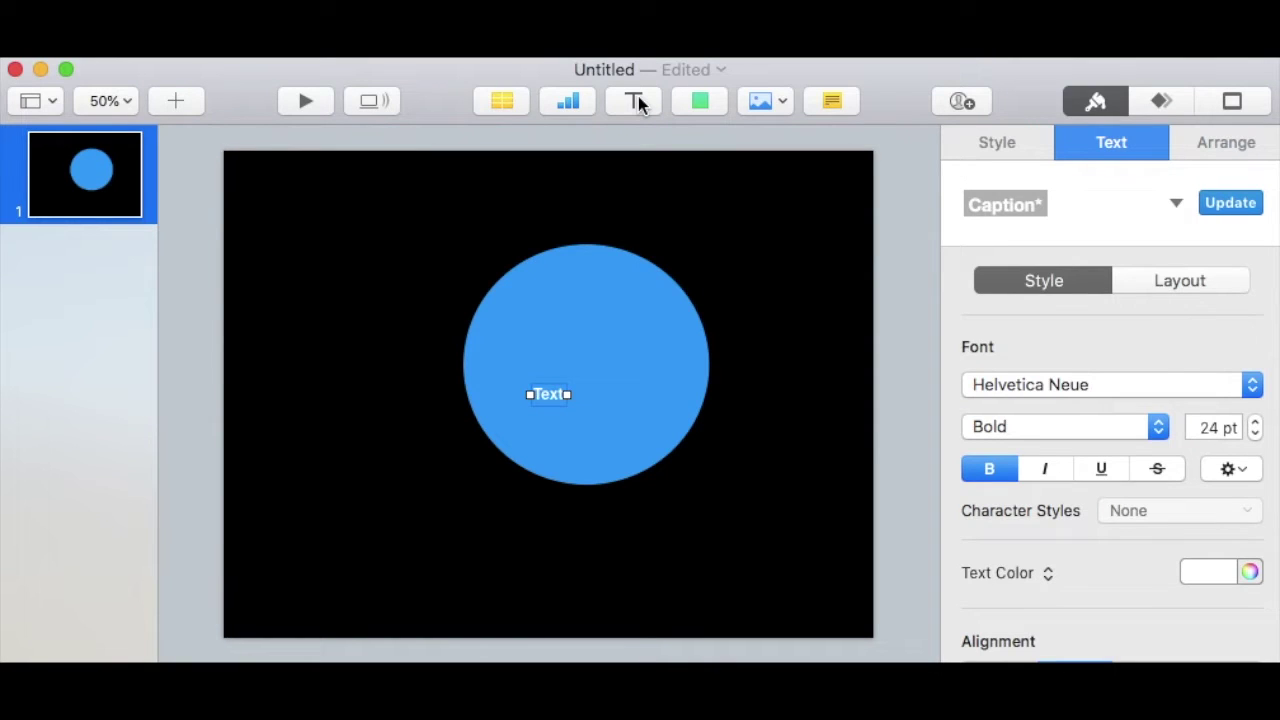
left_click(636, 101)
left_click(636, 101)
left_click(636, 101)
left_click(636, 101)
left_click(636, 101)
left_click(636, 101)
left_click(636, 101)
left_click(636, 101)
left_click(637, 101)
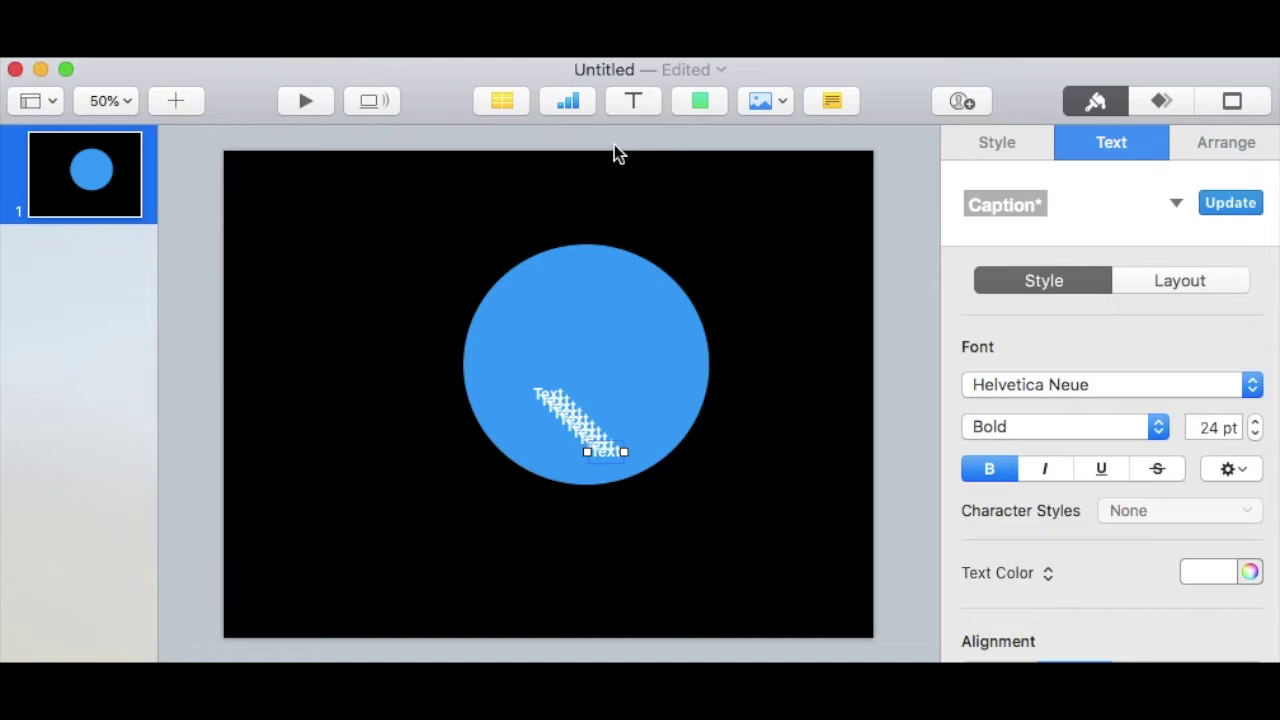
Change two of the text boxes to C and U and place them outside the circle's upper-left edge.
left_click_drag(605, 449, 429, 337)
key("Escape")
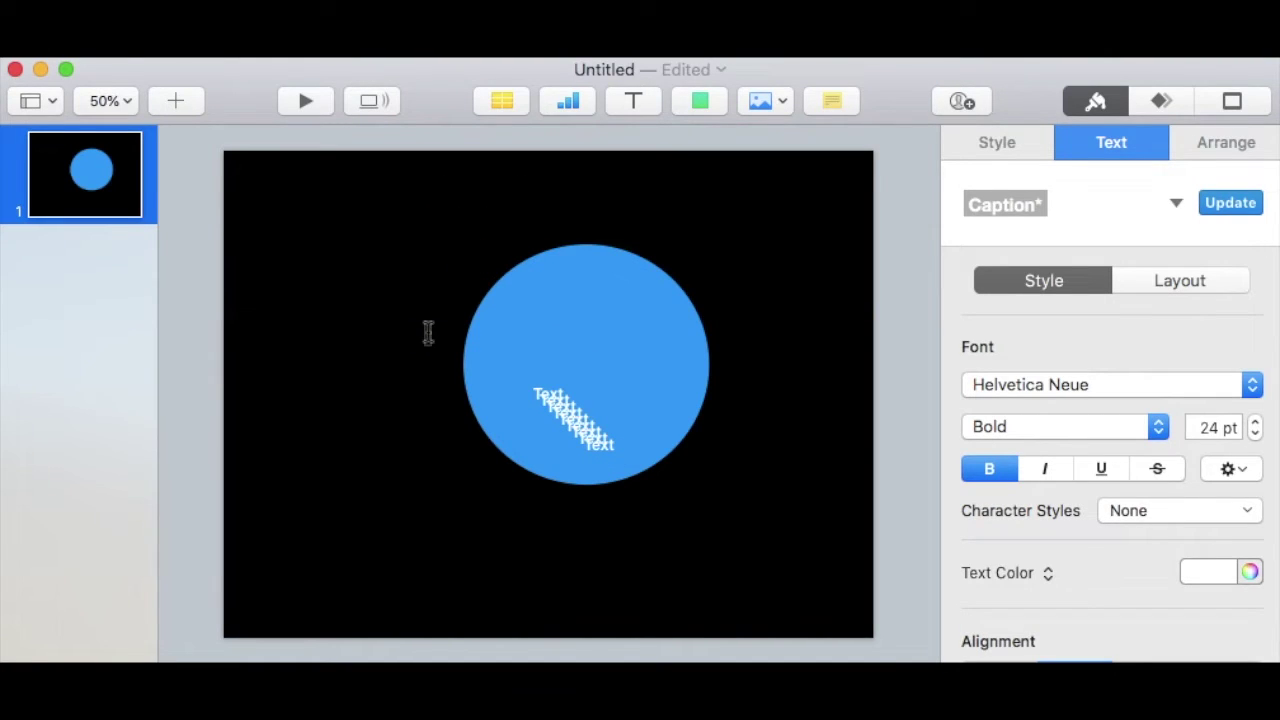
left_click(428, 333)
type("C")
left_click(604, 445)
left_click(604, 445)
left_click(646, 478)
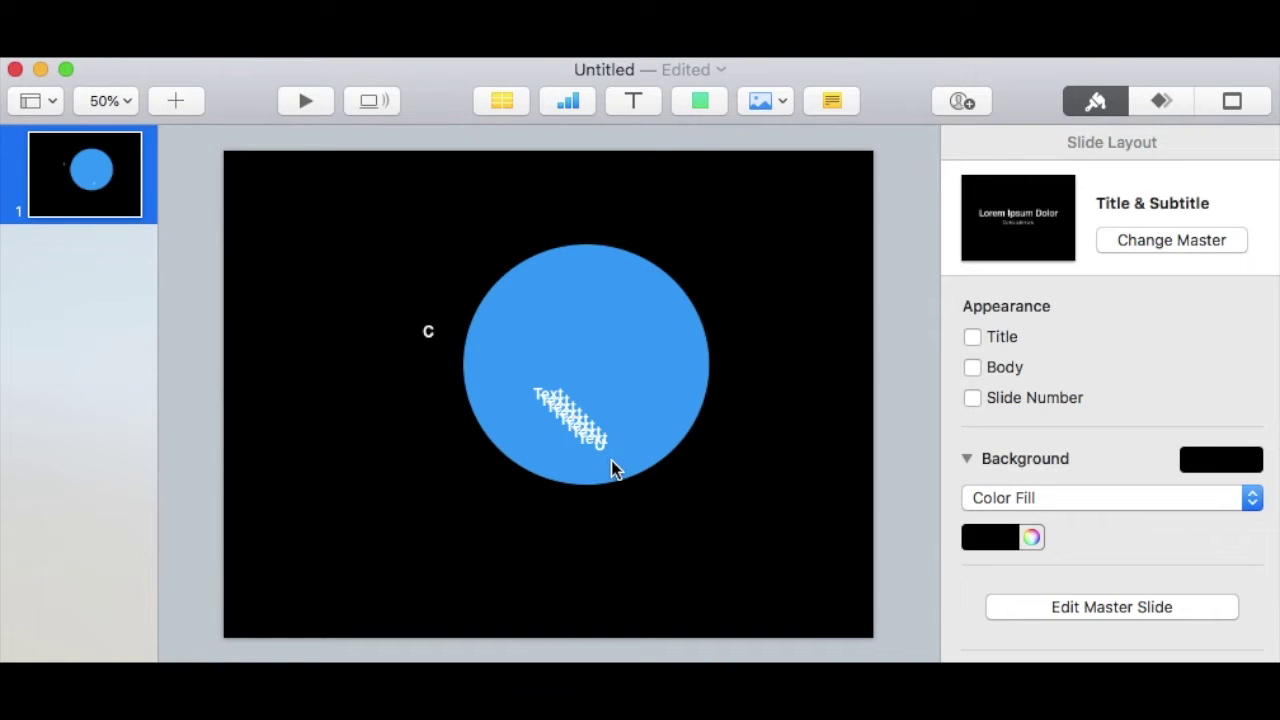
left_click_drag(601, 449, 460, 285)
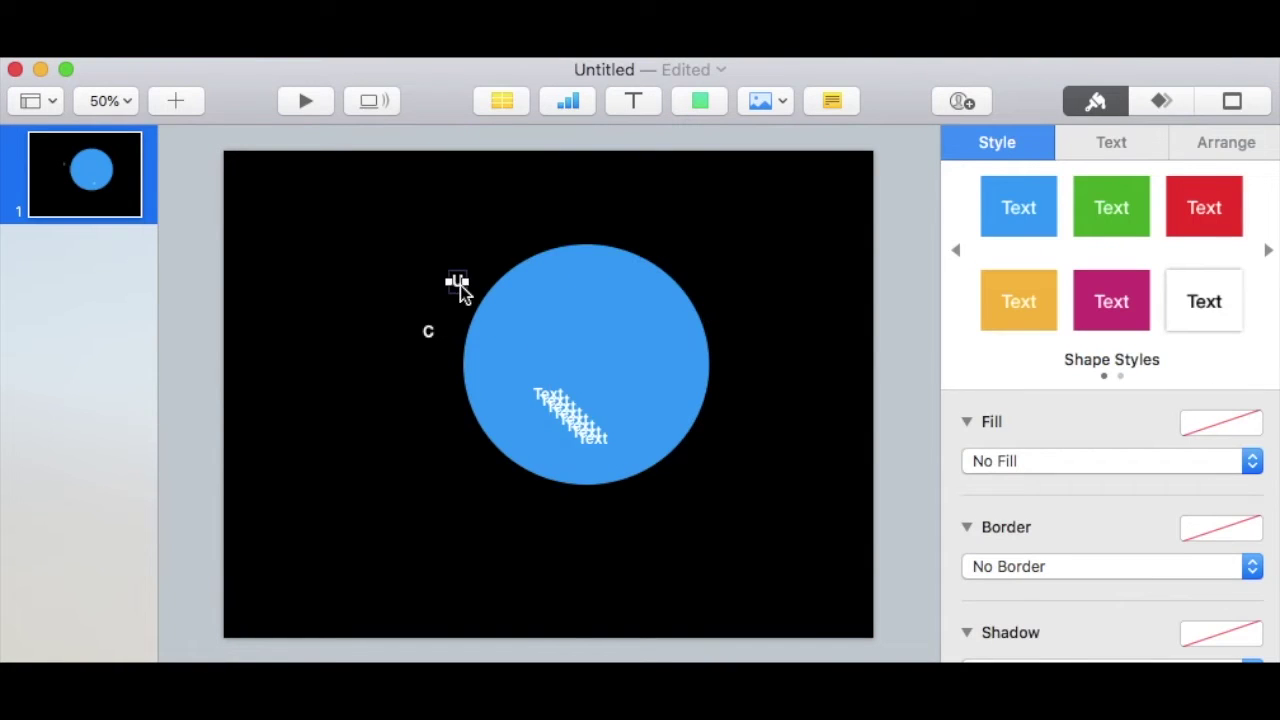
Change two more text boxes to R and V and continue the arc above the circle's upper-left edge.
left_click(592, 439)
left_click(592, 439)
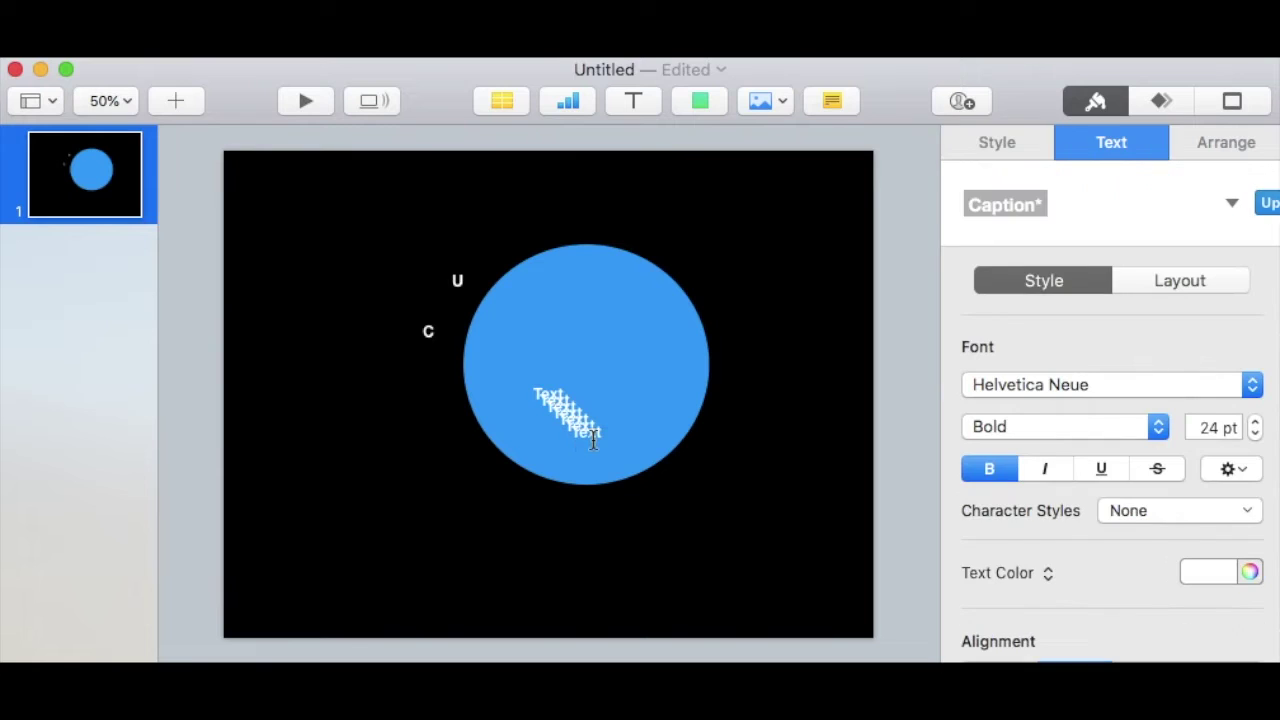
left_click(640, 506)
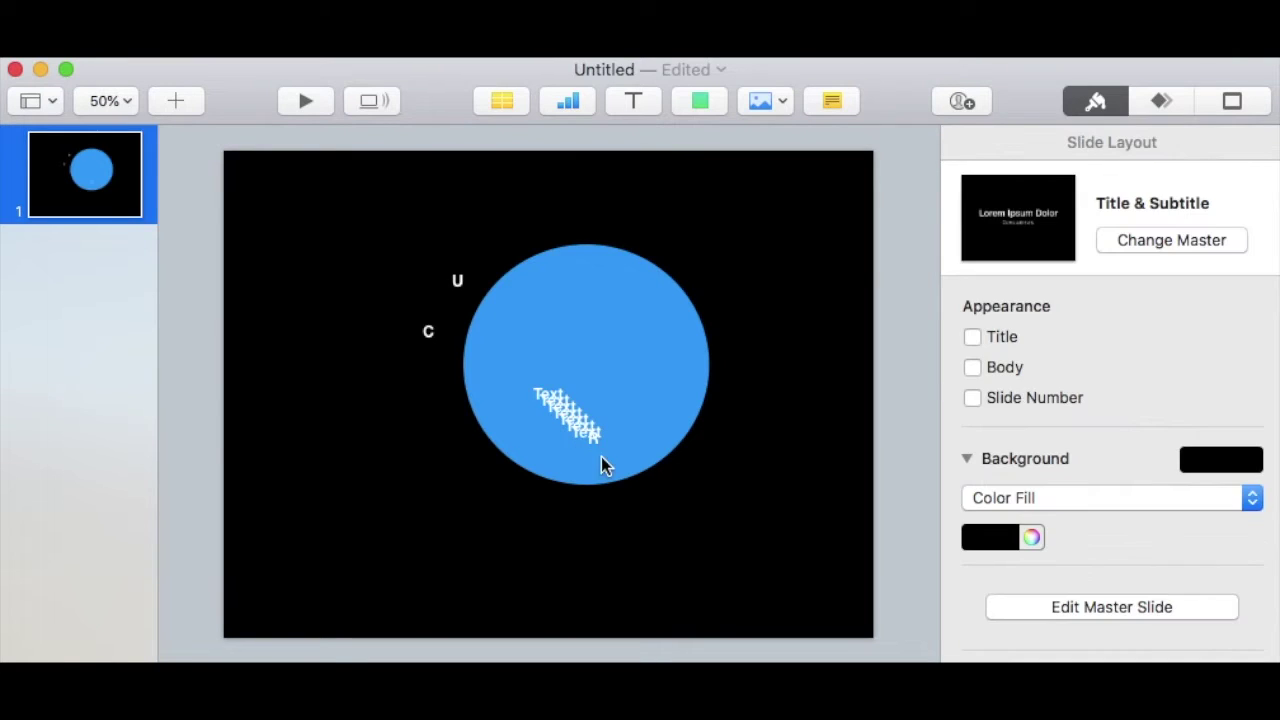
left_click_drag(599, 434, 511, 240)
left_click(591, 429)
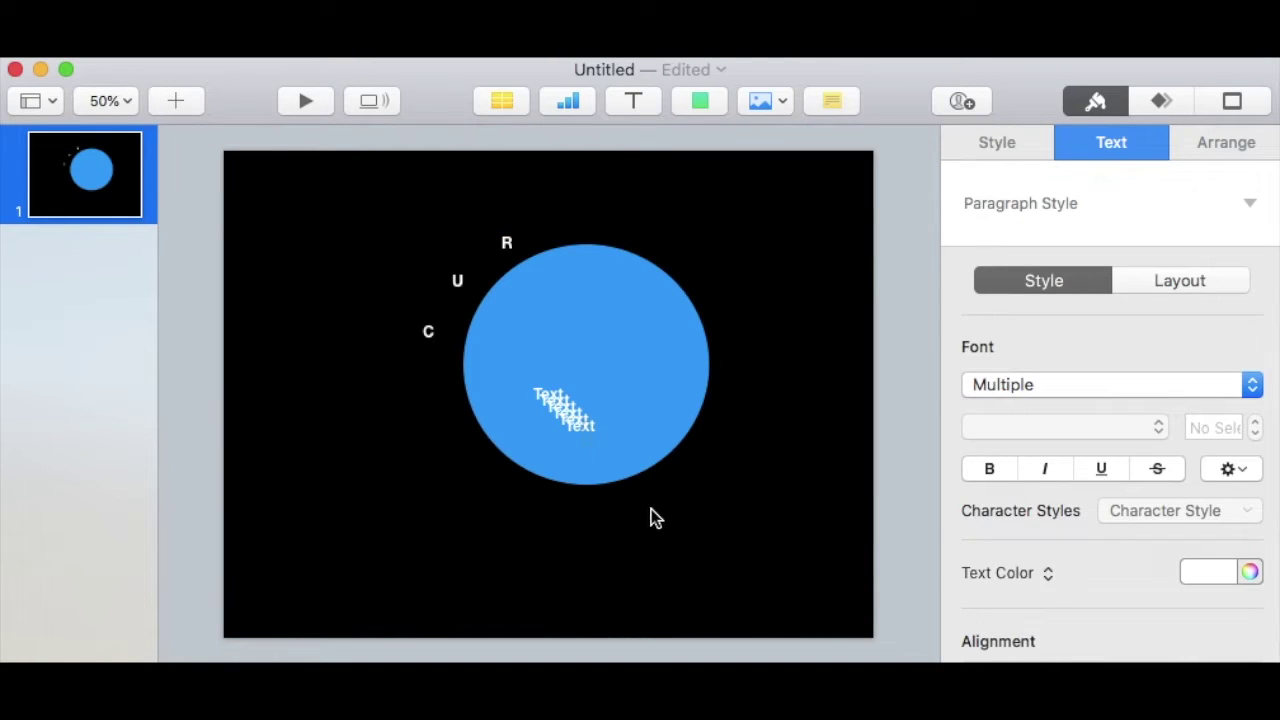
left_click(590, 441)
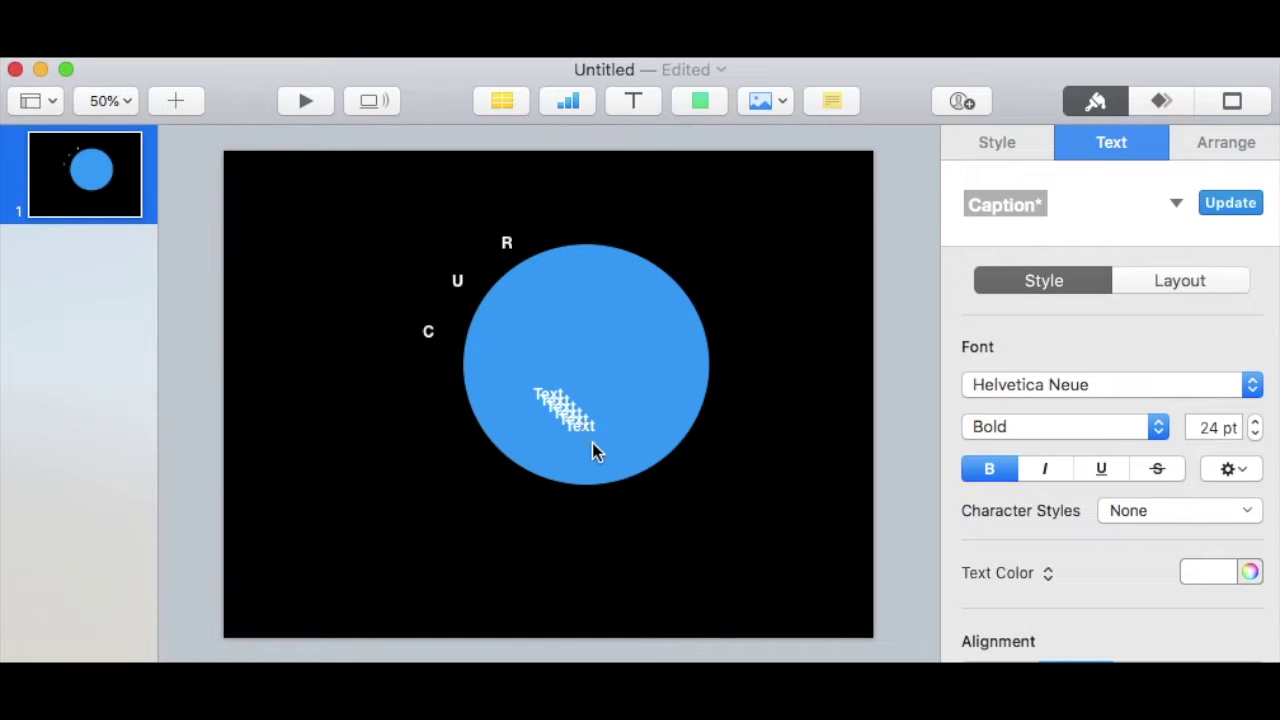
left_click_drag(590, 441, 633, 471)
type("V")
left_click(658, 516)
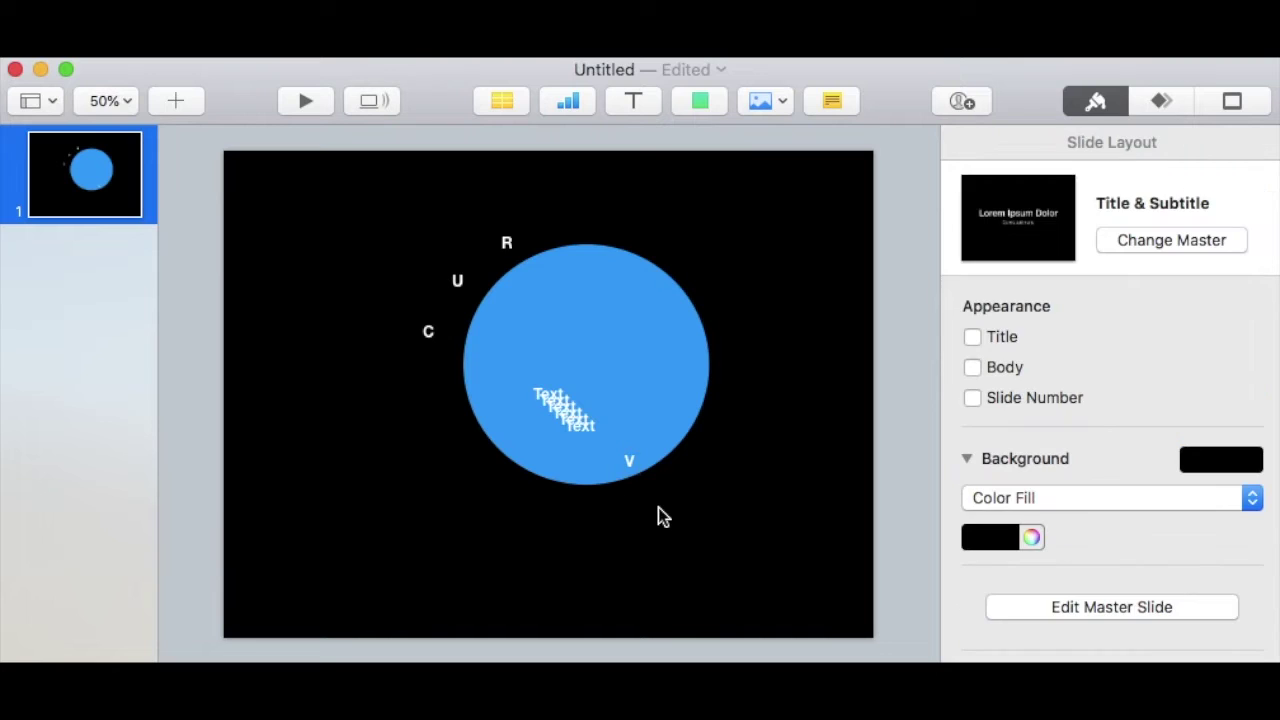
left_click_drag(638, 468, 565, 231)
Change two more text boxes to E and D and place them above the circle, following the V.
left_click_drag(583, 430, 714, 532)
double_click(714, 532)
key("BackSpace")
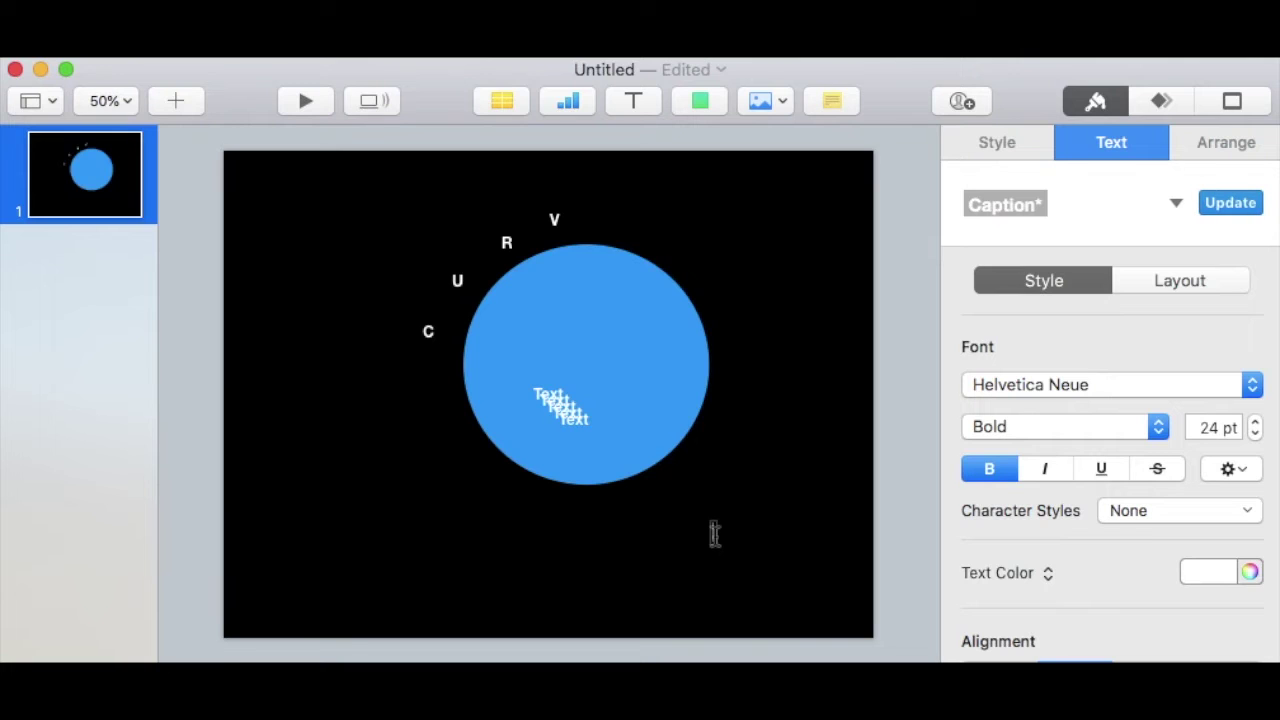
type("E")
left_click(741, 560)
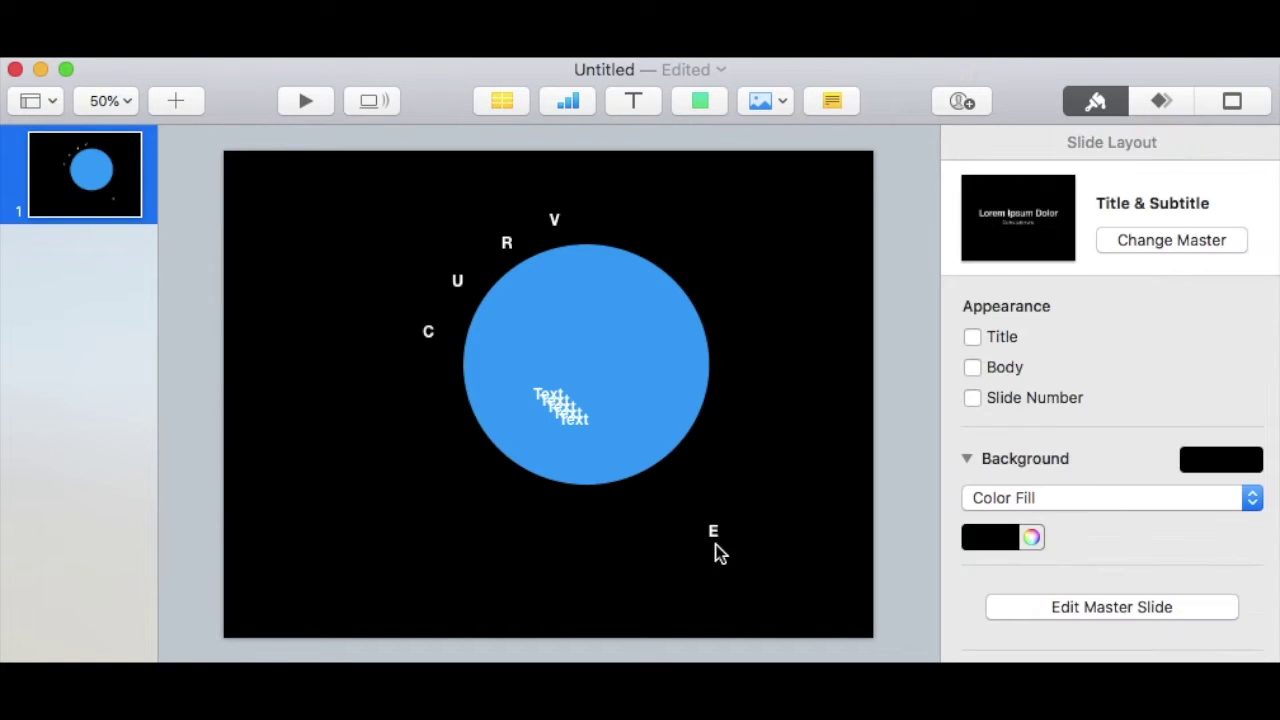
left_click_drag(714, 534, 599, 222)
left_click(578, 416)
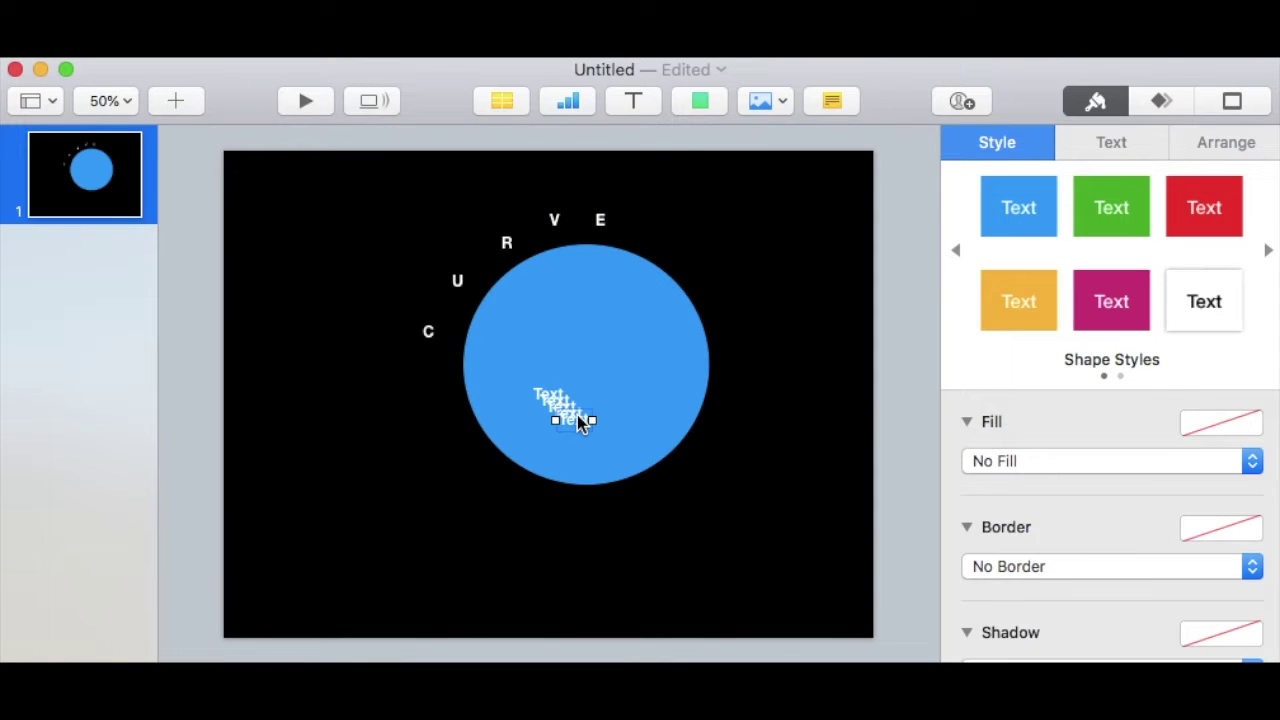
left_click(577, 418)
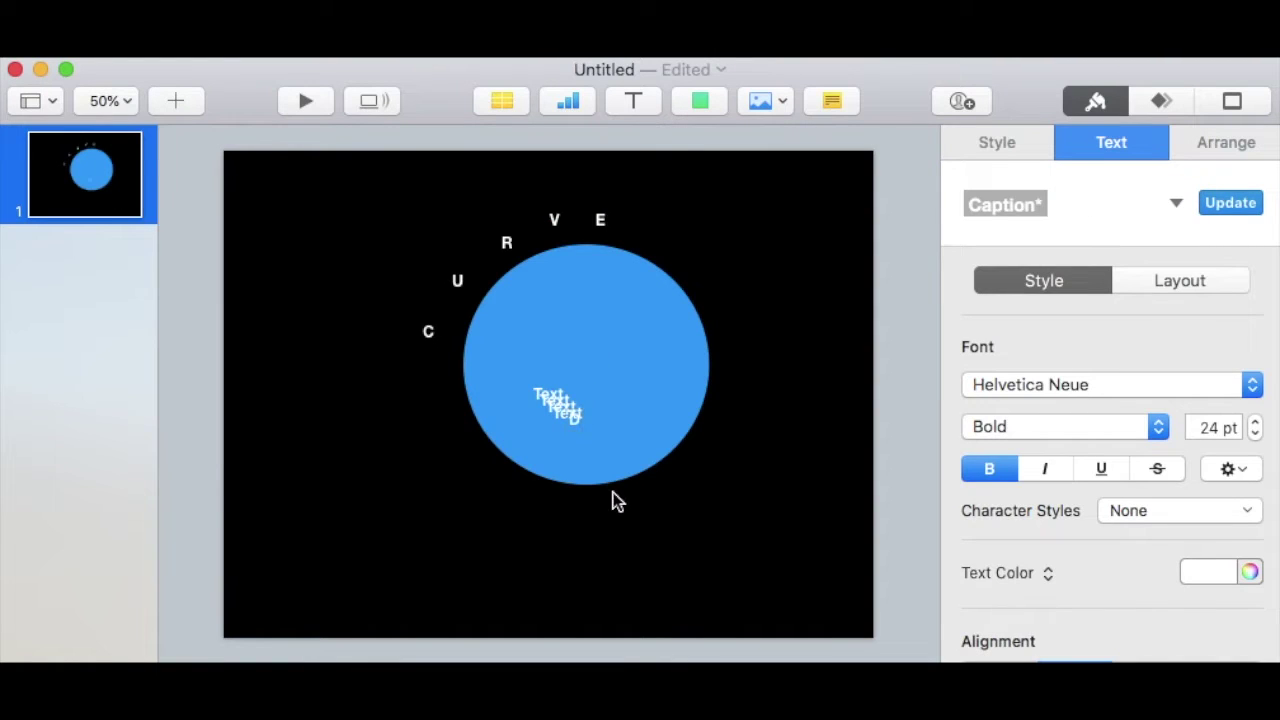
left_click(611, 500)
left_click_drag(575, 421, 667, 230)
Change two more text boxes to T and E and place them outside the circle's right side.
left_click_drag(577, 417, 731, 300)
double_click(731, 300)
key("BackSpace")
type("T")
left_click_drag(569, 413, 780, 409)
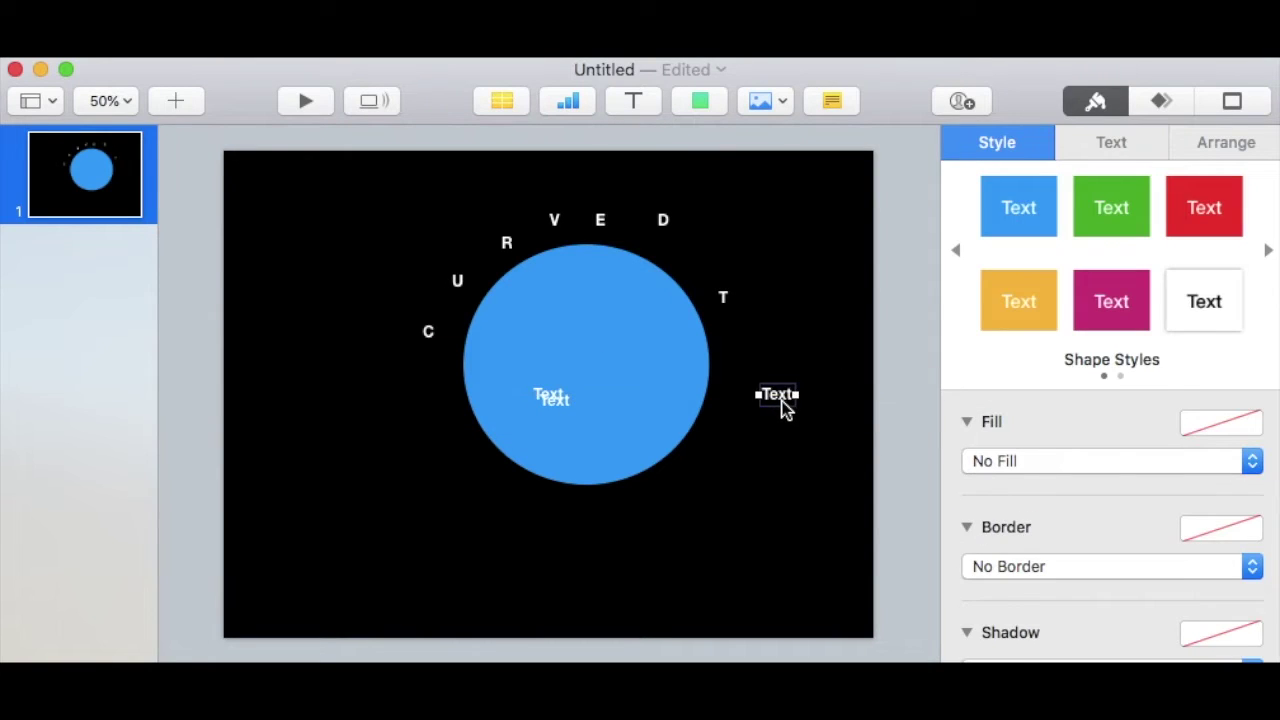
double_click(780, 409)
key("BackSpace")
type("E")
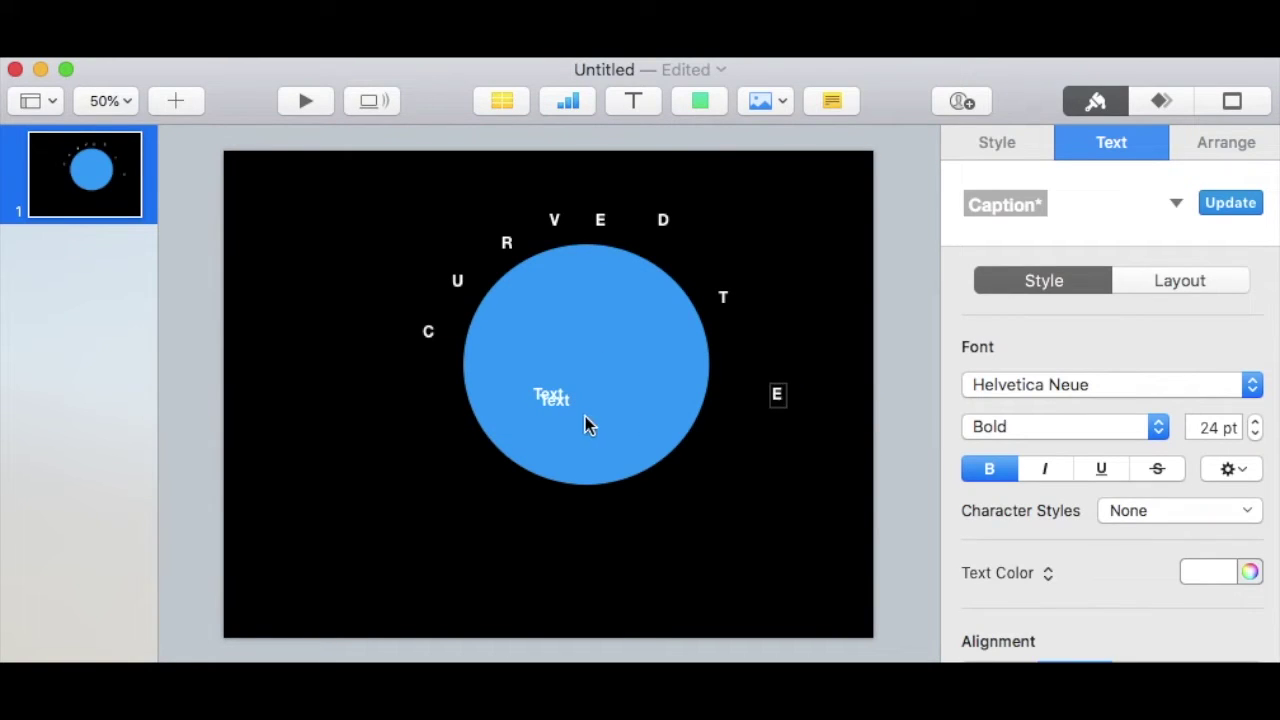
Change the last two text boxes to X and T and place them outside the circle's lower-right edge.
left_click_drag(558, 396, 761, 462)
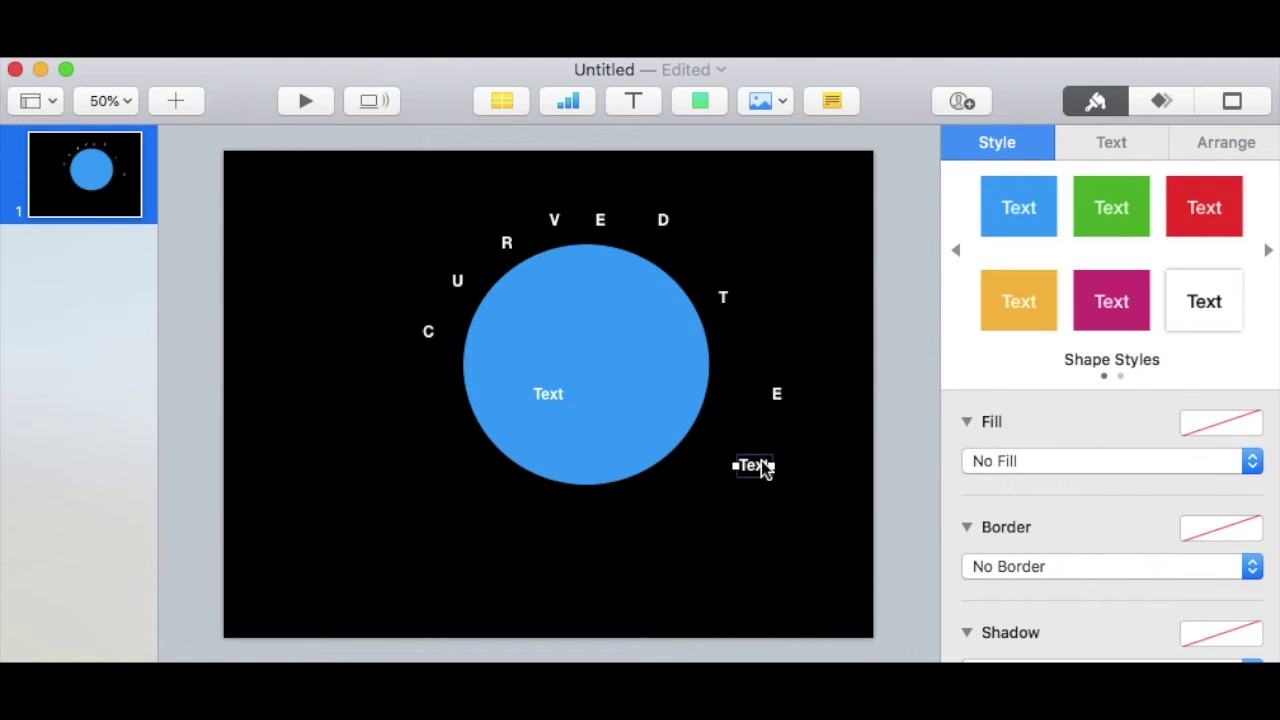
double_click(761, 462)
key("BackSpace")
type("X")
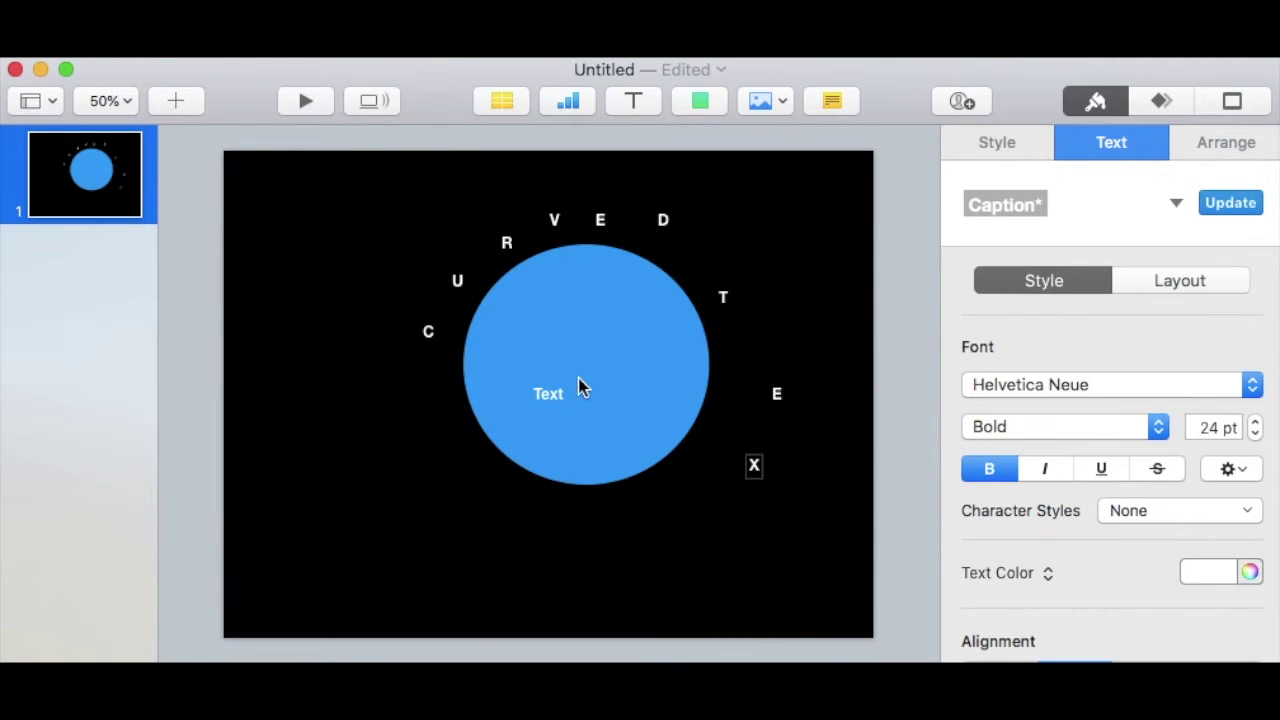
left_click_drag(556, 394, 694, 523)
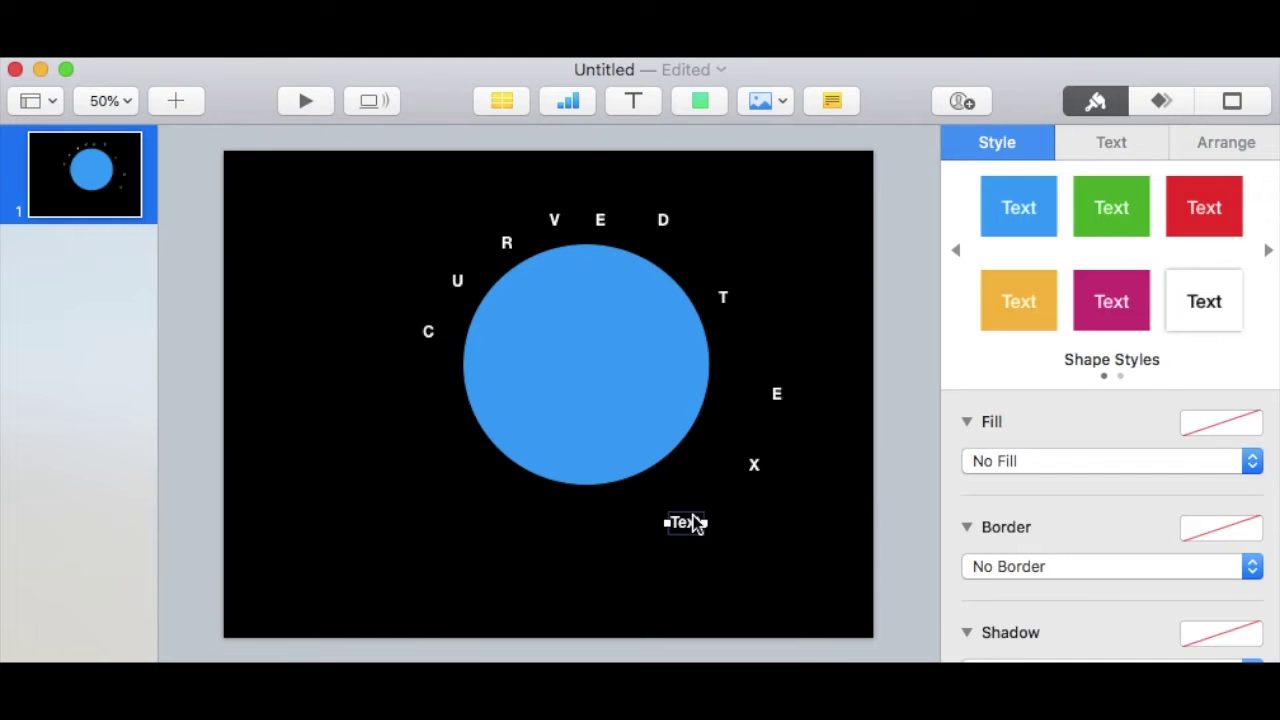
double_click(694, 523)
key("BackSpace")
type("T")
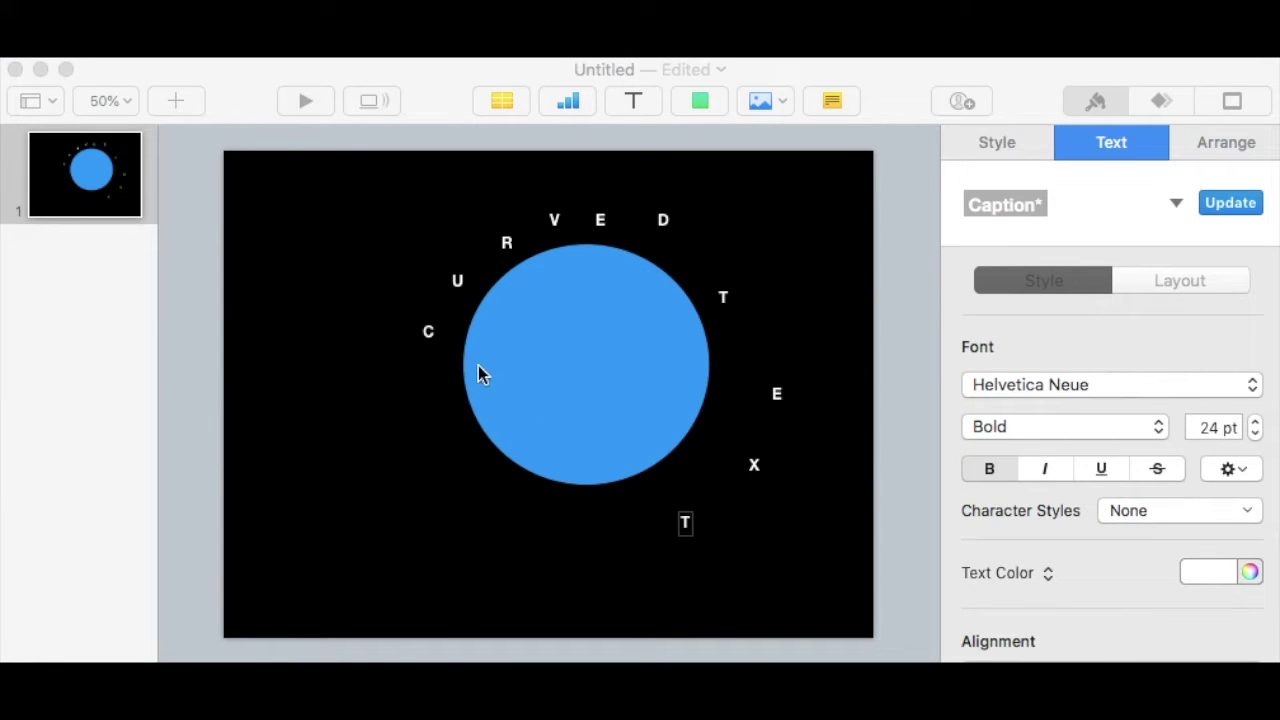
left_click(434, 360)
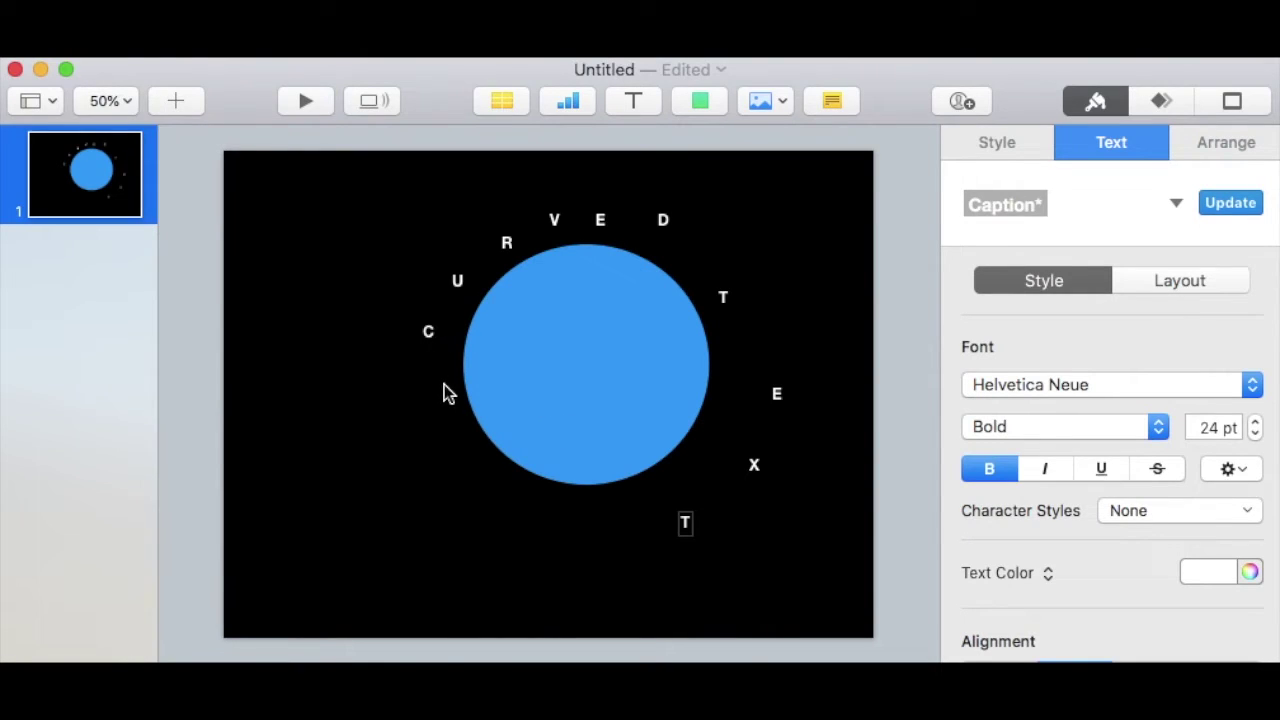
Reposition C, U, R, V, the first E, D and the first T closely around the circle's edge.
left_click_drag(426, 338, 437, 385)
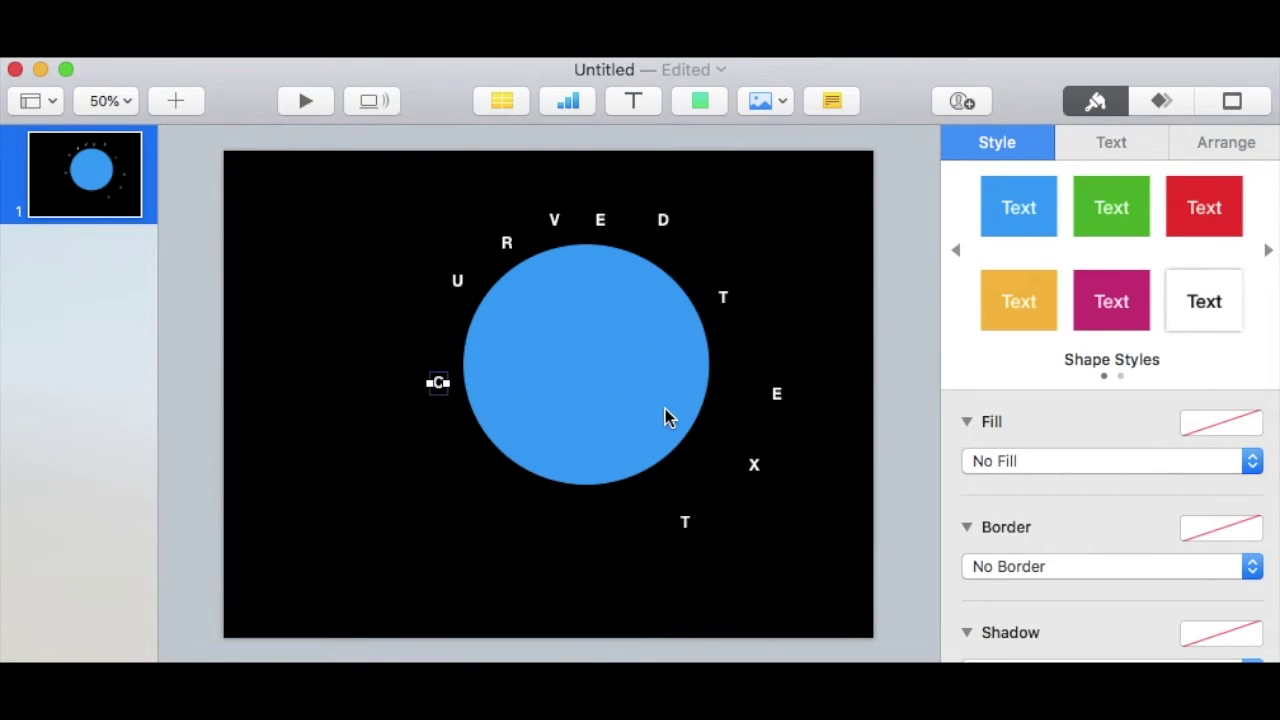
left_click_drag(672, 223, 745, 383)
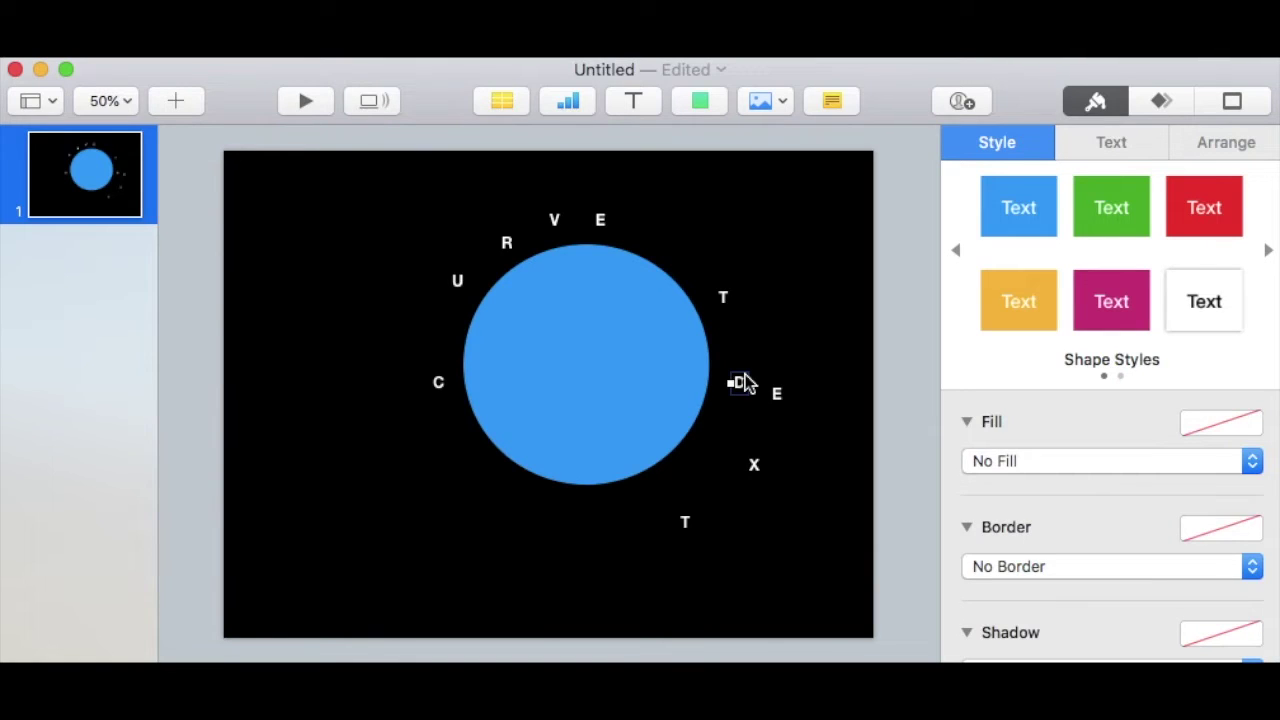
left_click_drag(456, 280, 458, 316)
left_click_drag(507, 245, 510, 260)
left_click(556, 222)
left_click_drag(556, 222, 724, 436)
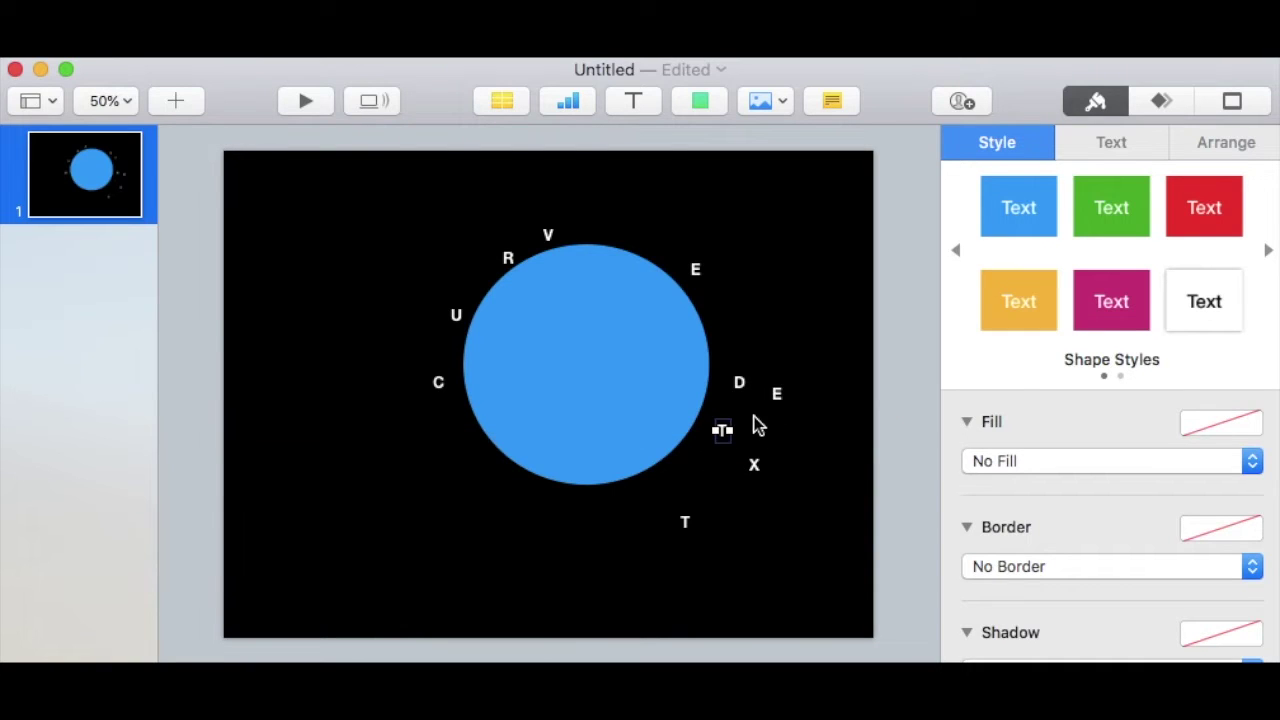
Arrange the second E, X and last T around the circle's lower edge, and spread the first E, V and R along its upper edge.
left_click_drag(777, 396, 597, 505)
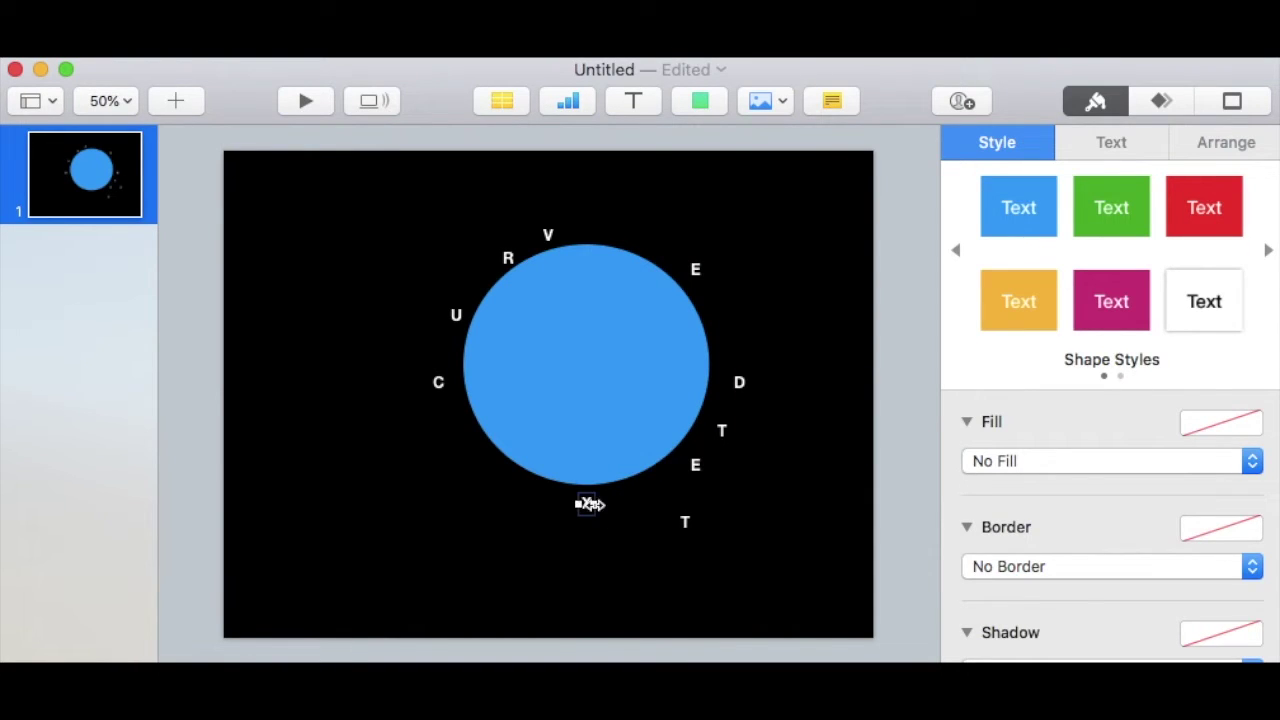
left_click_drag(684, 524, 466, 452)
left_click_drag(696, 268, 726, 320)
left_click_drag(548, 236, 688, 258)
left_click_drag(509, 257, 558, 228)
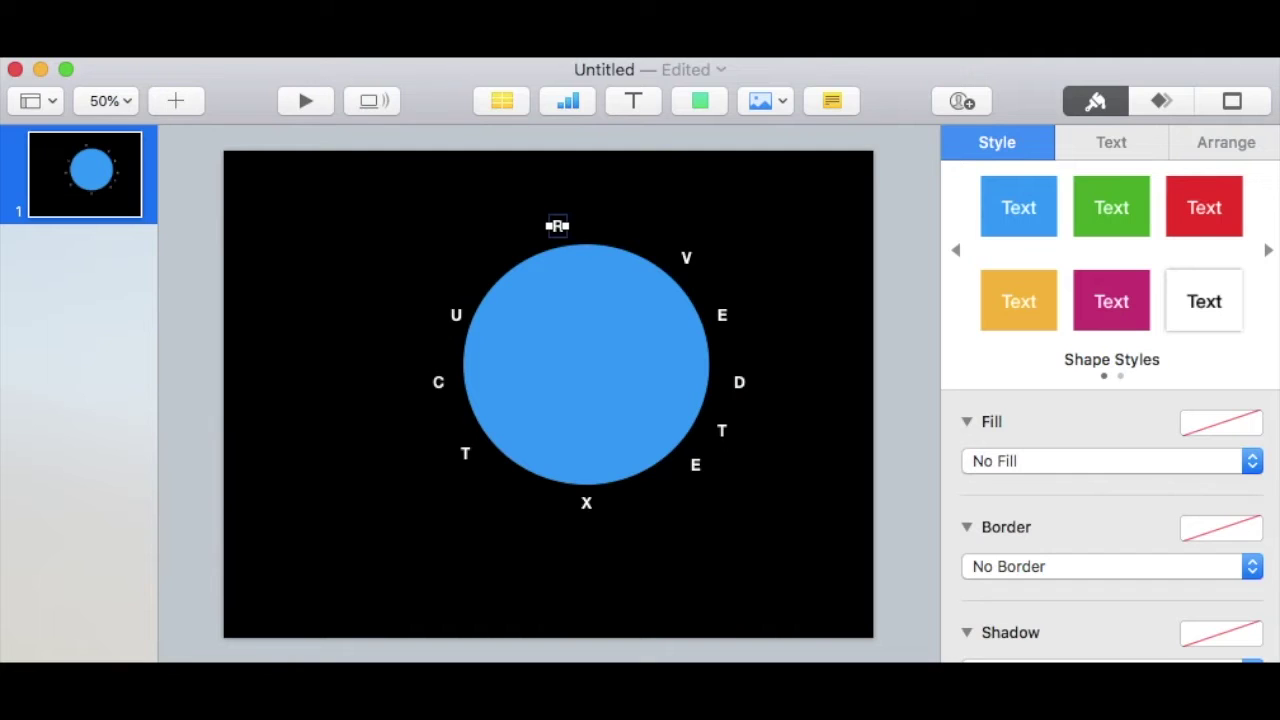
Show the arrangement settings and try the letter C closer to the circle, at X 342 pt.
left_click(1213, 143)
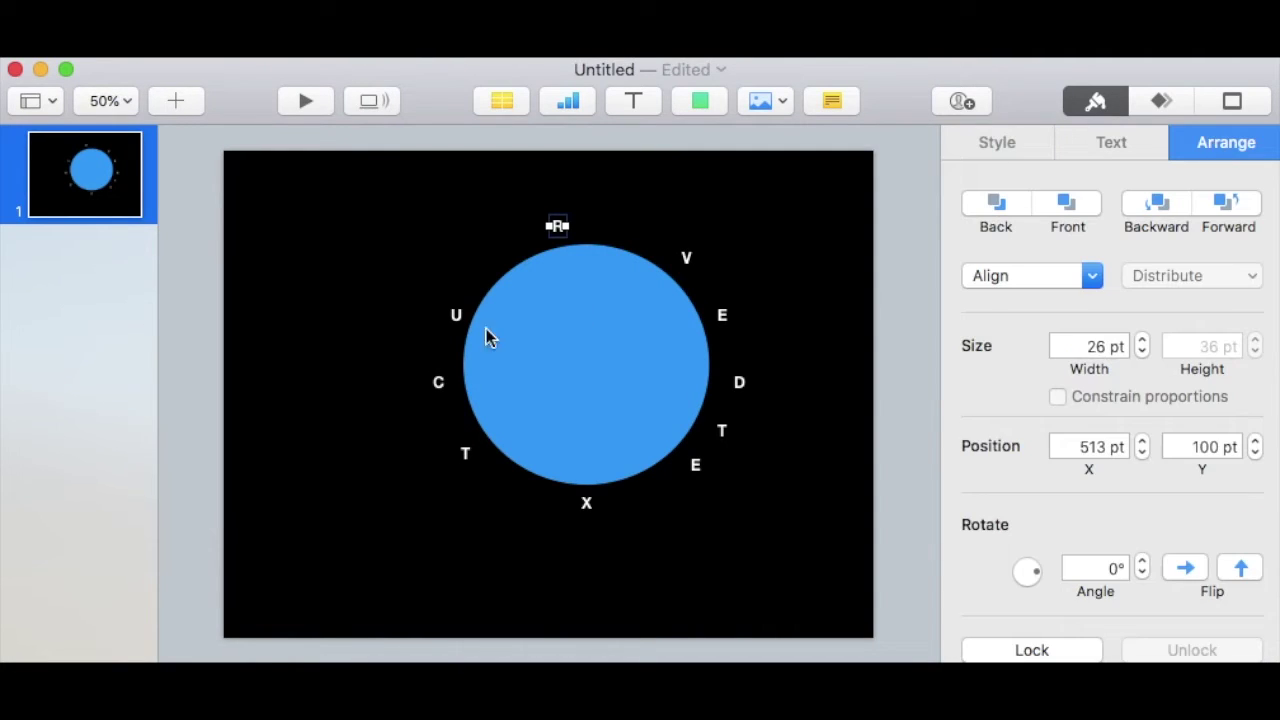
left_click(440, 384)
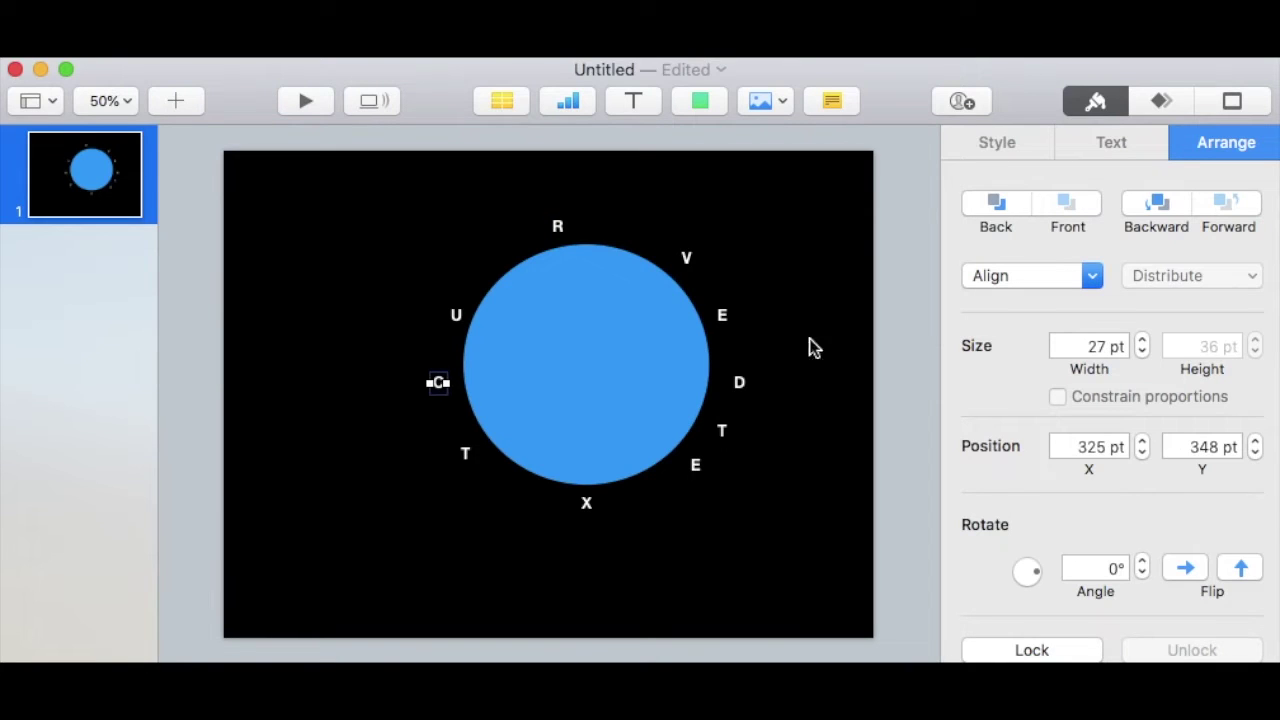
left_click_drag(441, 385, 447, 382)
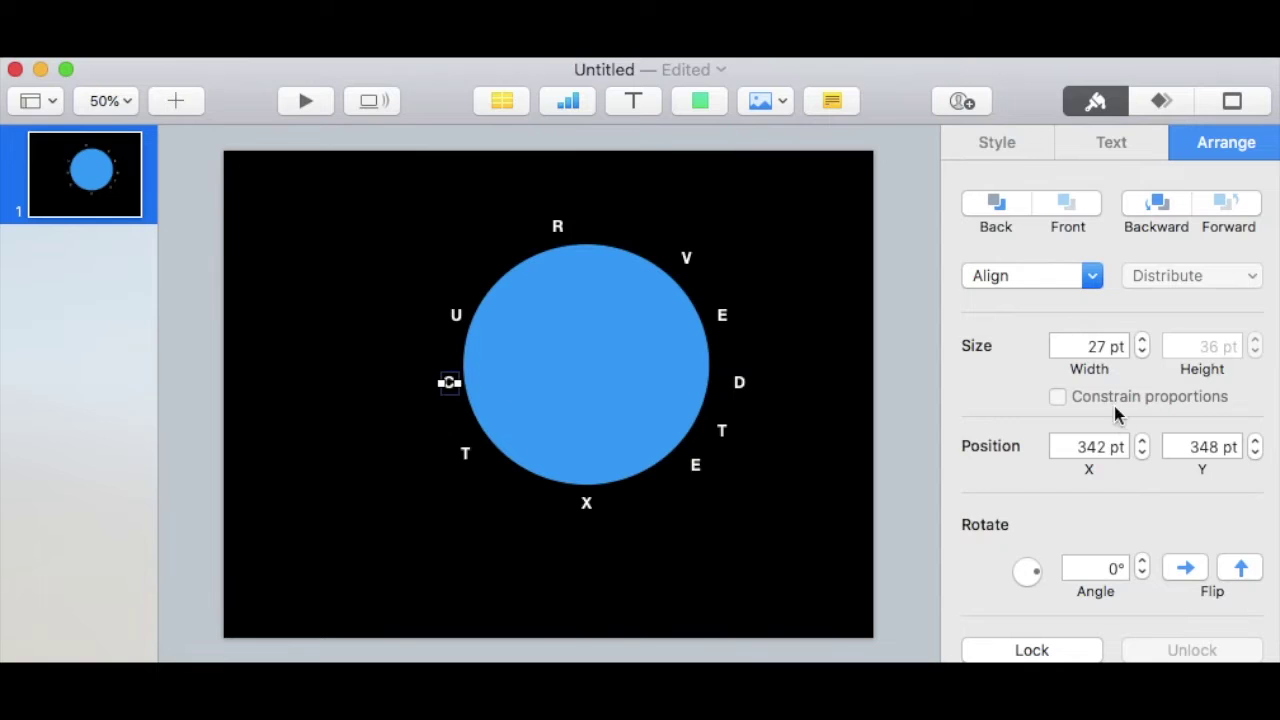
Nudge the letter C back away from the circle to X 325 pt.
left_click(1142, 442)
left_click(1142, 442)
left_click(1142, 442)
key("Left")
key("Left")
key("Left")
key("Left")
key("Left")
key("Left")
key("Left")
key("Left")
key("Left")
key("Left")
key("Left")
key("Left")
key("Left")
key("Left")
key("Left")
key("Left")
key("Left")
key("Left")
key("Left")
key("Left")
Move the letter R to X 435 pt, Y 152 pt, beside the circle's upper-left edge.
key("Tab")
key("shift+Left")
key("shift+Left")
key("shift+Left")
key("shift+Left")
key("shift+Left")
key("shift+Left")
key("shift+Left")
key("shift+Left")
key("shift+Down")
key("shift+Down")
key("shift+Down")
key("shift+Down")
key("shift+Down")
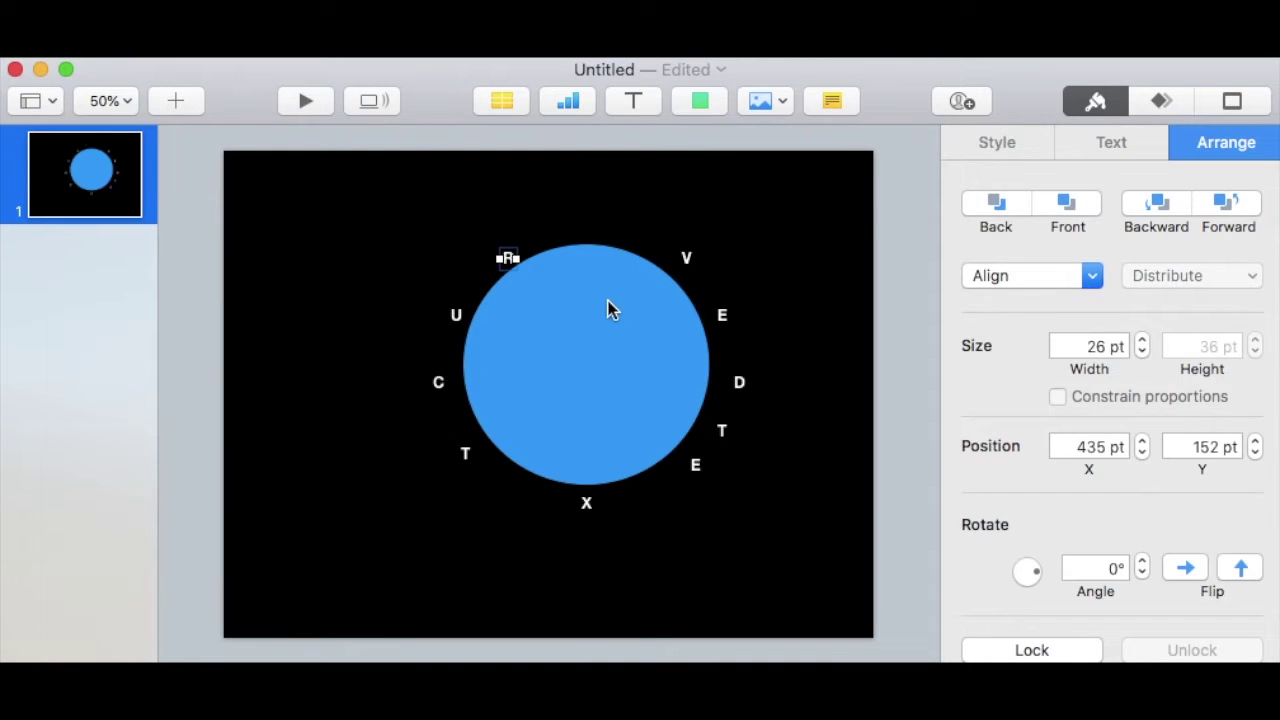
Rotate the letter C to an angle of 30°.
left_click(440, 383)
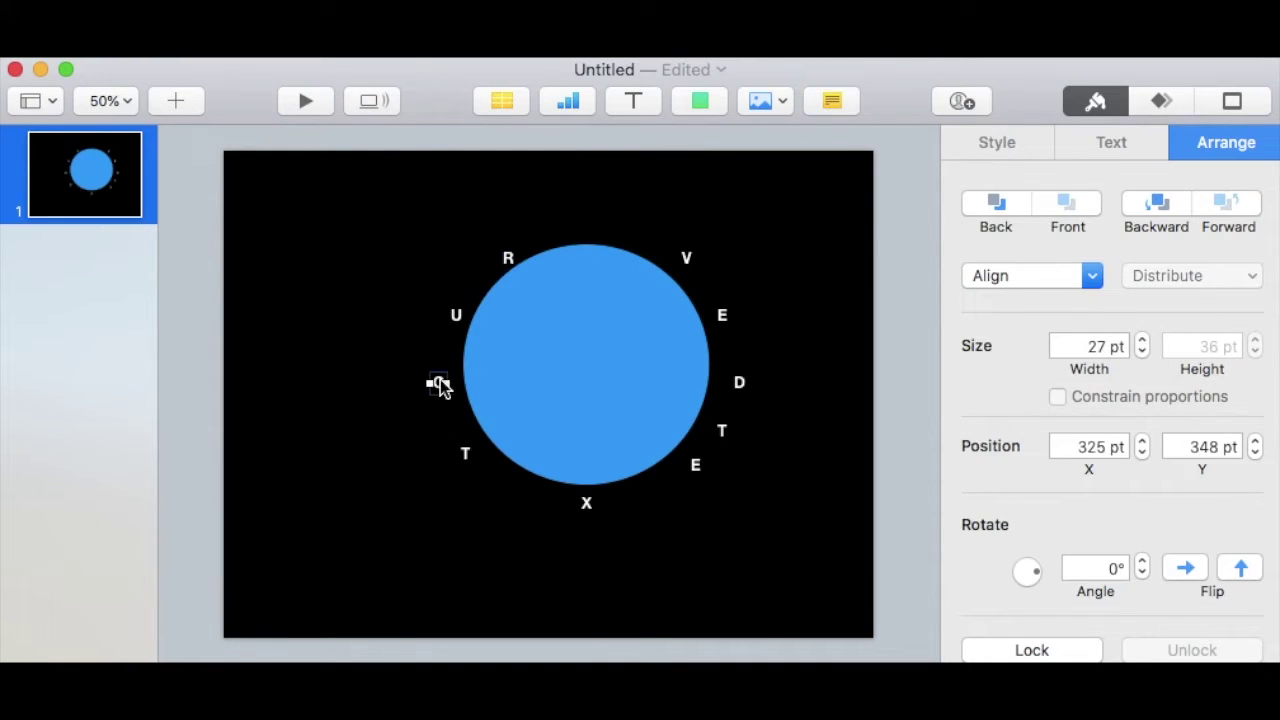
left_click(1142, 562)
left_click_drag(1142, 562, 1142, 562)
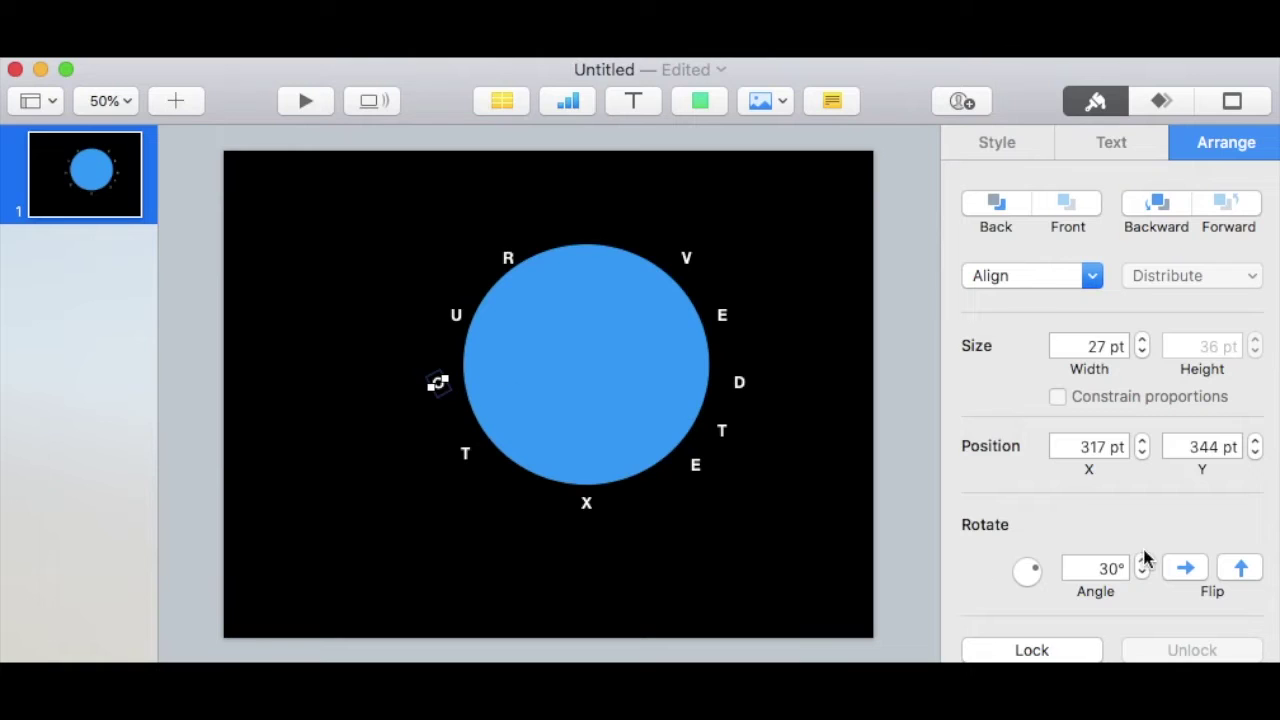
Rotate the letter C to 94° and move it to X 331 pt, Y 337 pt, beside the circle.
left_click_drag(1142, 564, 1143, 565)
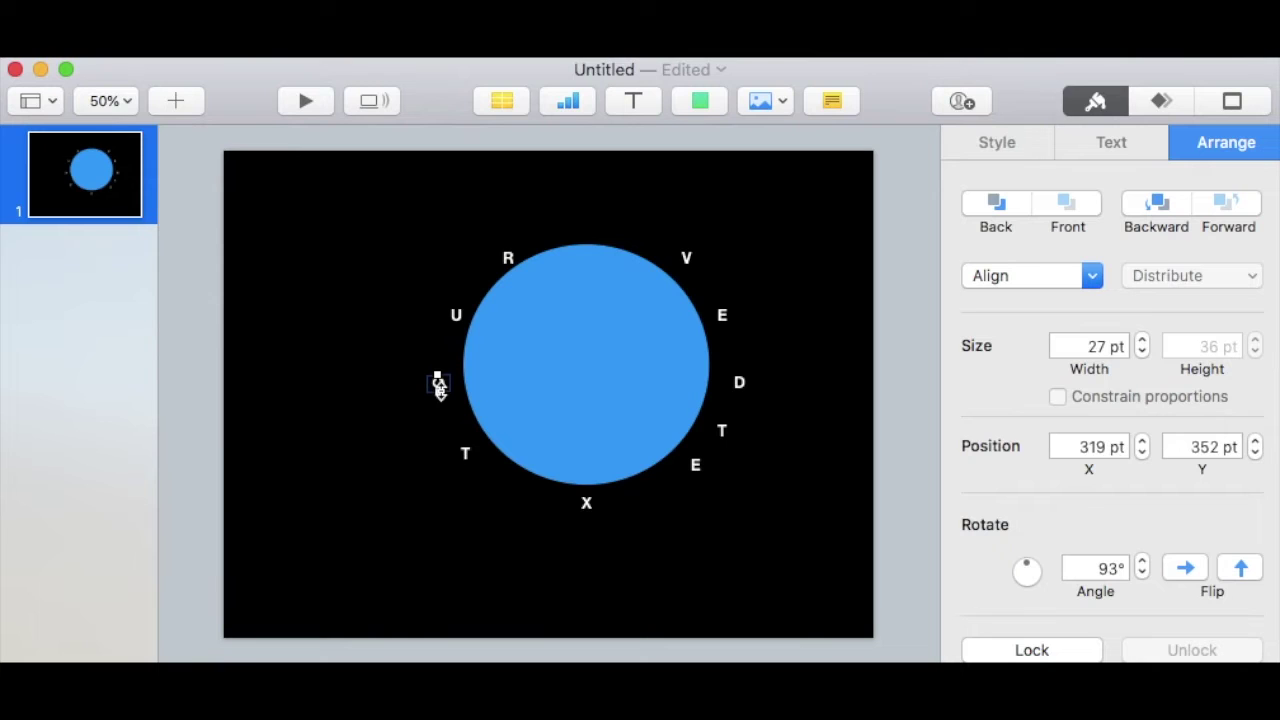
left_click(408, 370)
left_click_drag(438, 393, 446, 384)
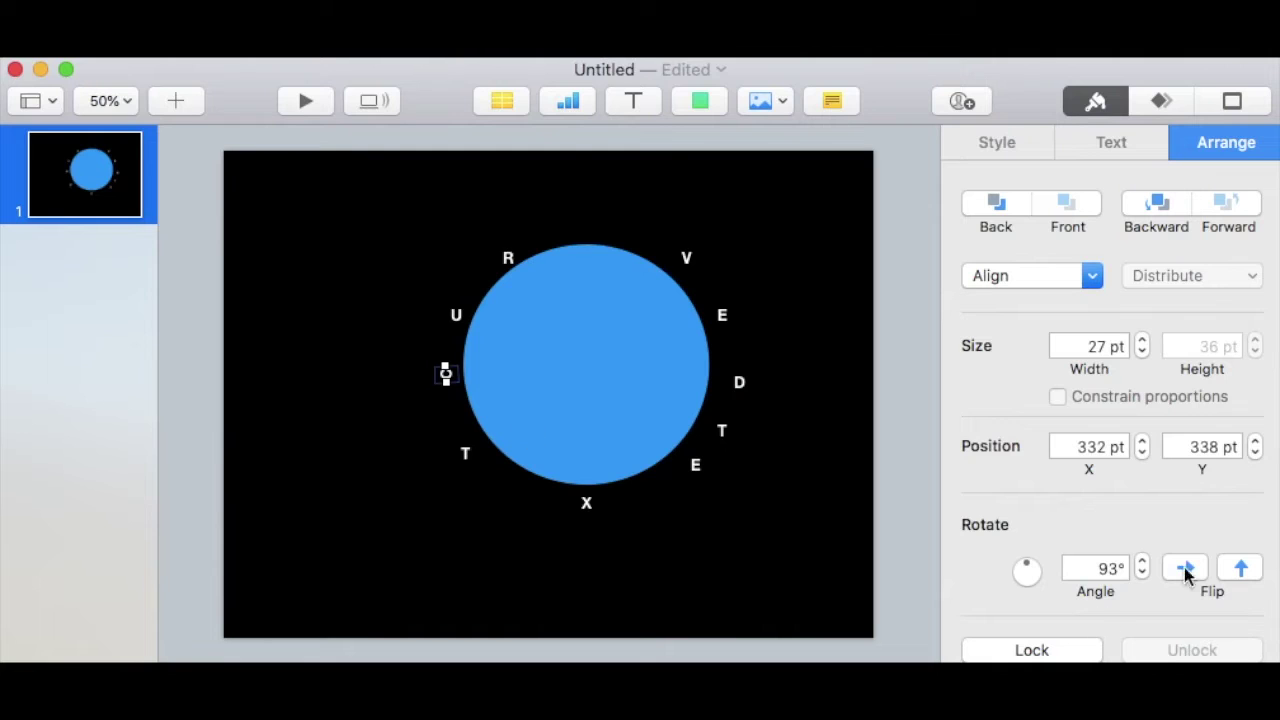
left_click(1141, 562)
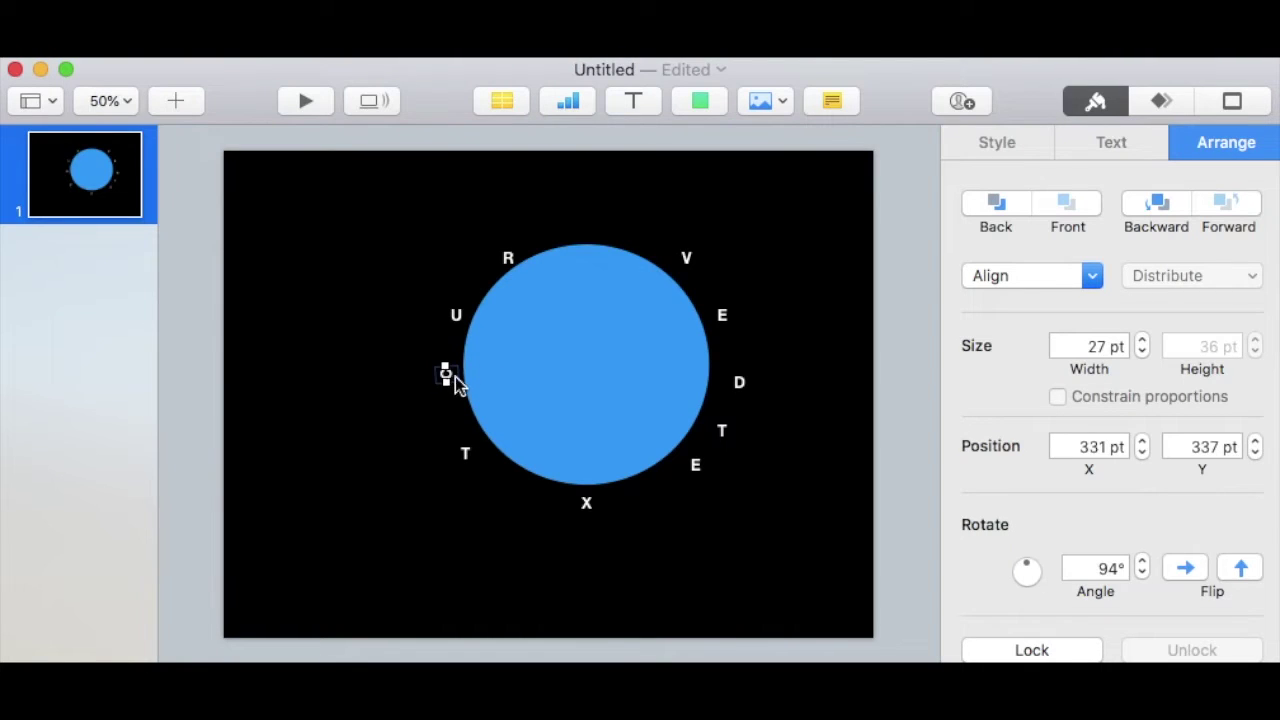
Move the letter U to X 369 pt, Y 211 pt, and the letter R to X 558 pt, Y 100 pt.
left_click_drag(462, 320, 472, 295)
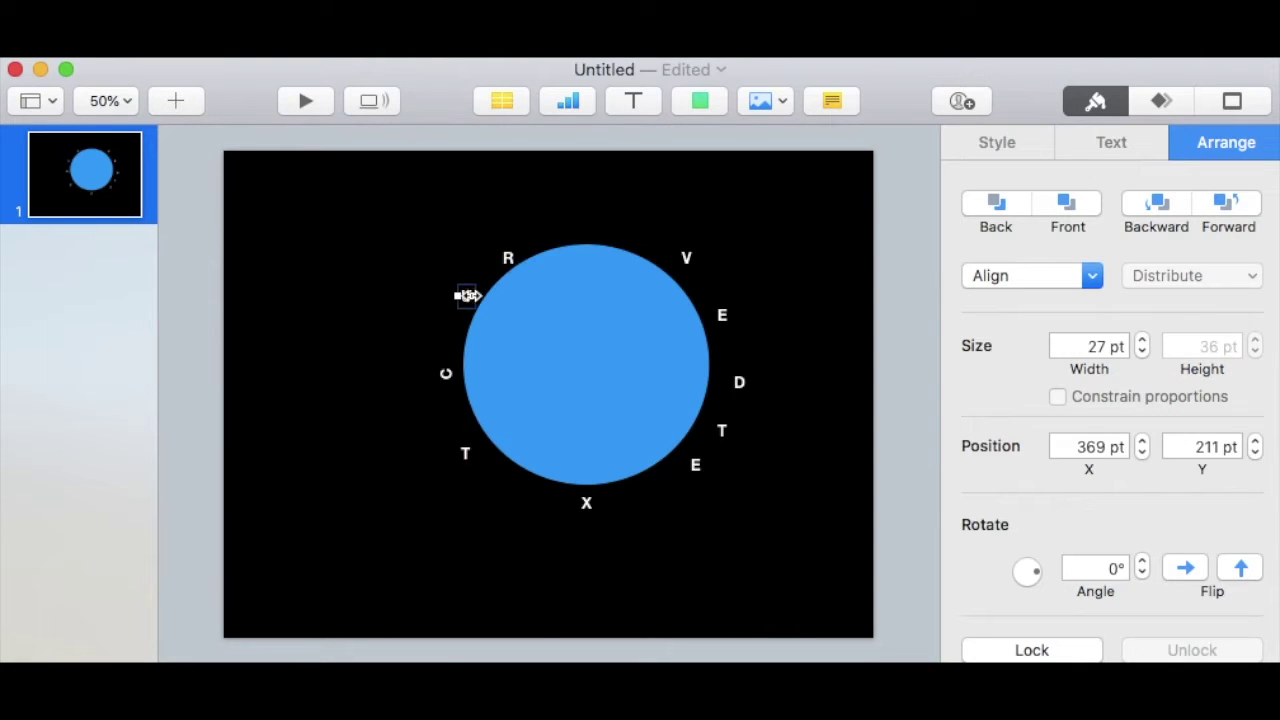
left_click_drag(515, 259, 591, 228)
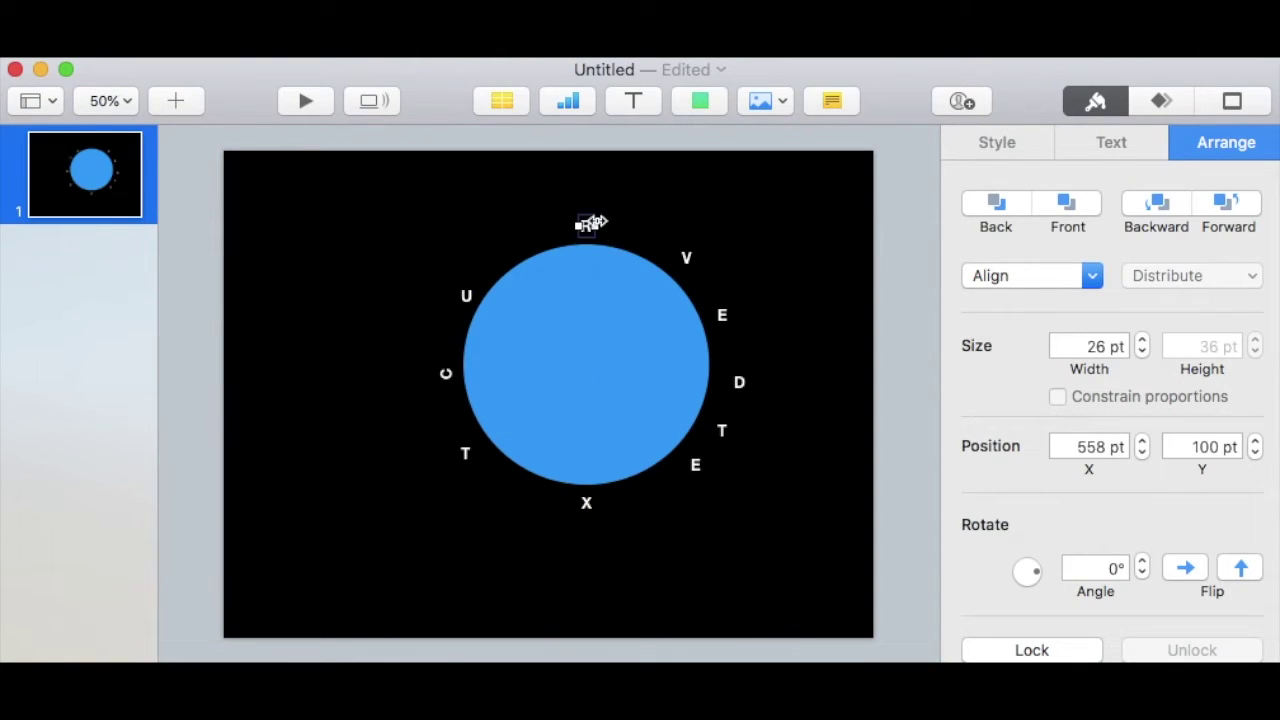
Rotate the letter U to about 43° so it follows the circle's upper-left edge.
left_click(467, 296)
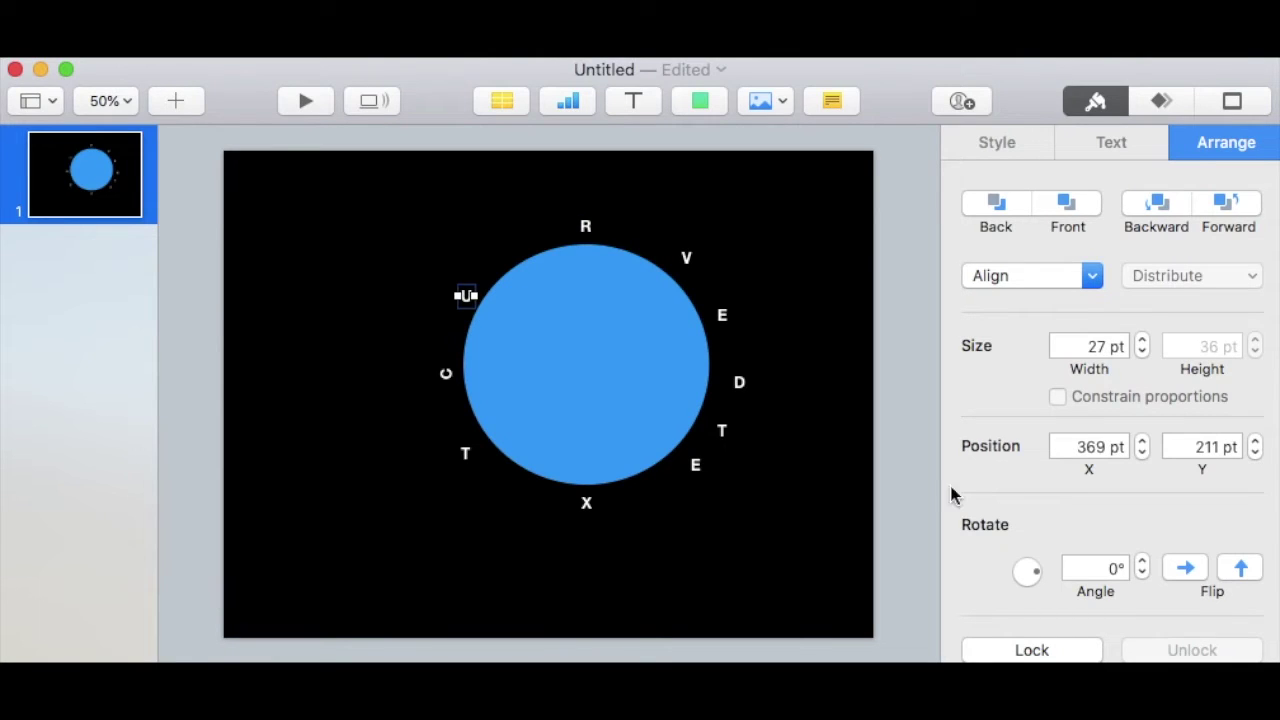
left_click_drag(1142, 574, 1143, 566)
left_click(1142, 562)
left_click(1142, 562)
left_click(1142, 562)
left_click(1143, 562)
left_click(1142, 562)
left_click(1142, 562)
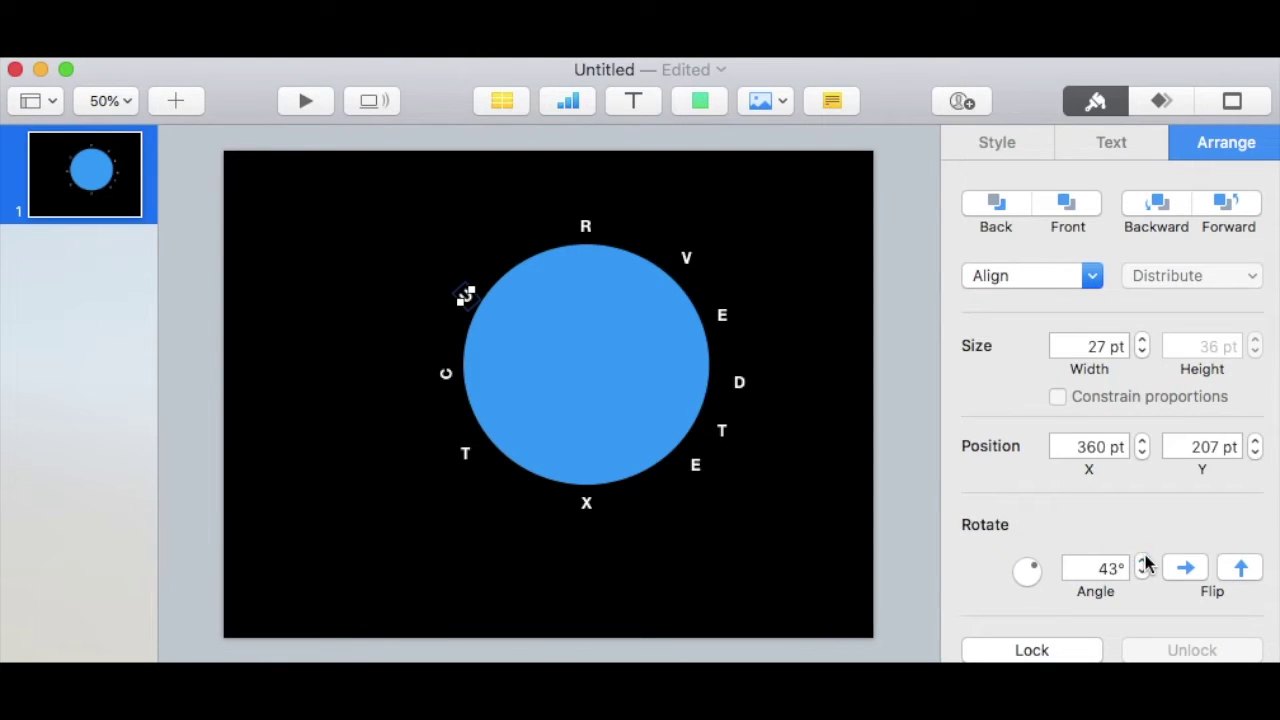
left_click(1142, 562)
left_click(1142, 562)
Shift the letter R to X 545 pt, Y 100 pt, just above the circle.
left_click(588, 228)
left_click_drag(587, 226, 558, 234)
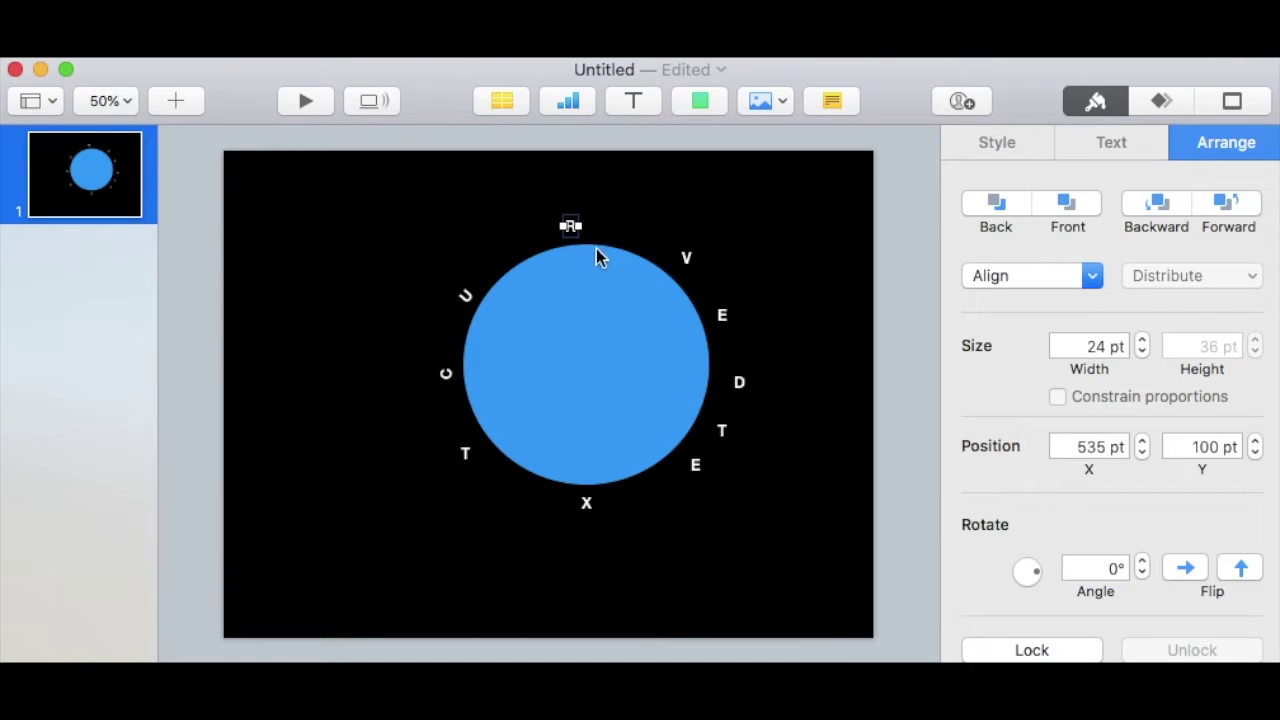
mouse_move(572, 223)
left_mouse_down()
mouse_move(575, 236)
mouse_move(579, 224)
left_mouse_up()
Move the letter V to X 688 pt, Y 148 pt, near the circle's upper-right edge and rotate it to 324°.
left_click_drag(686, 256, 668, 256)
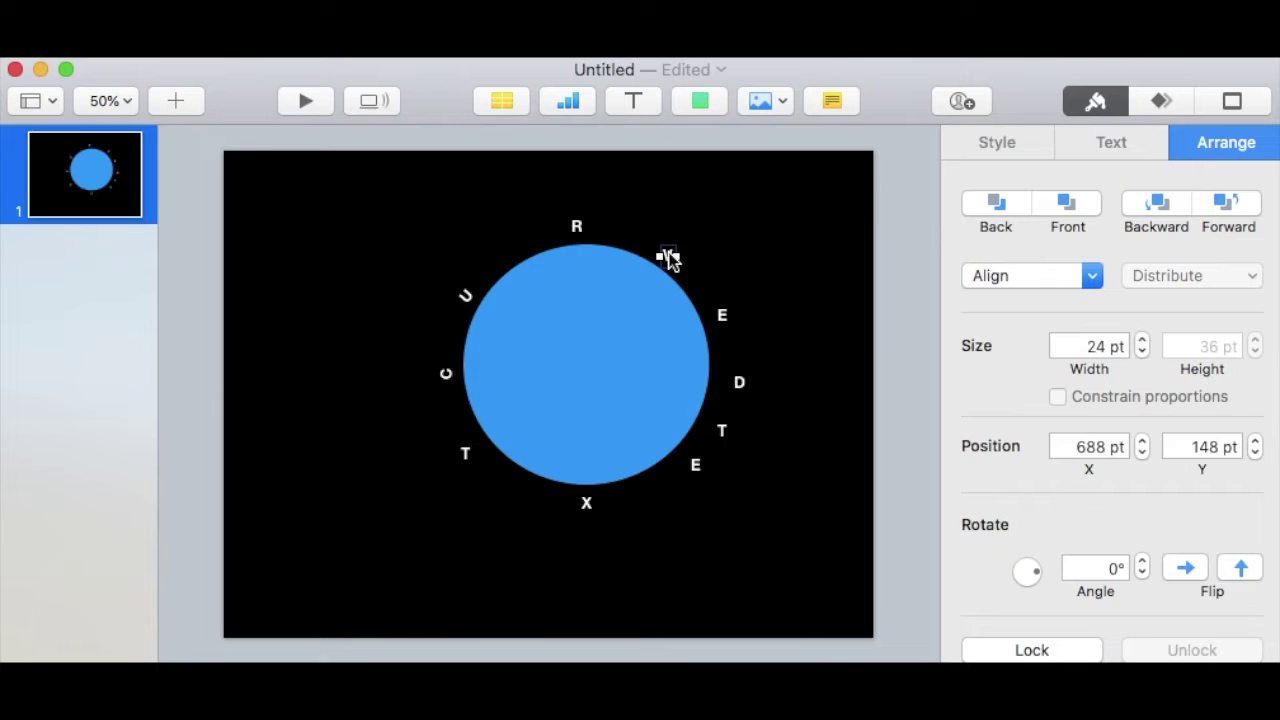
left_click_drag(1143, 573, 1145, 580)
left_click(1144, 577)
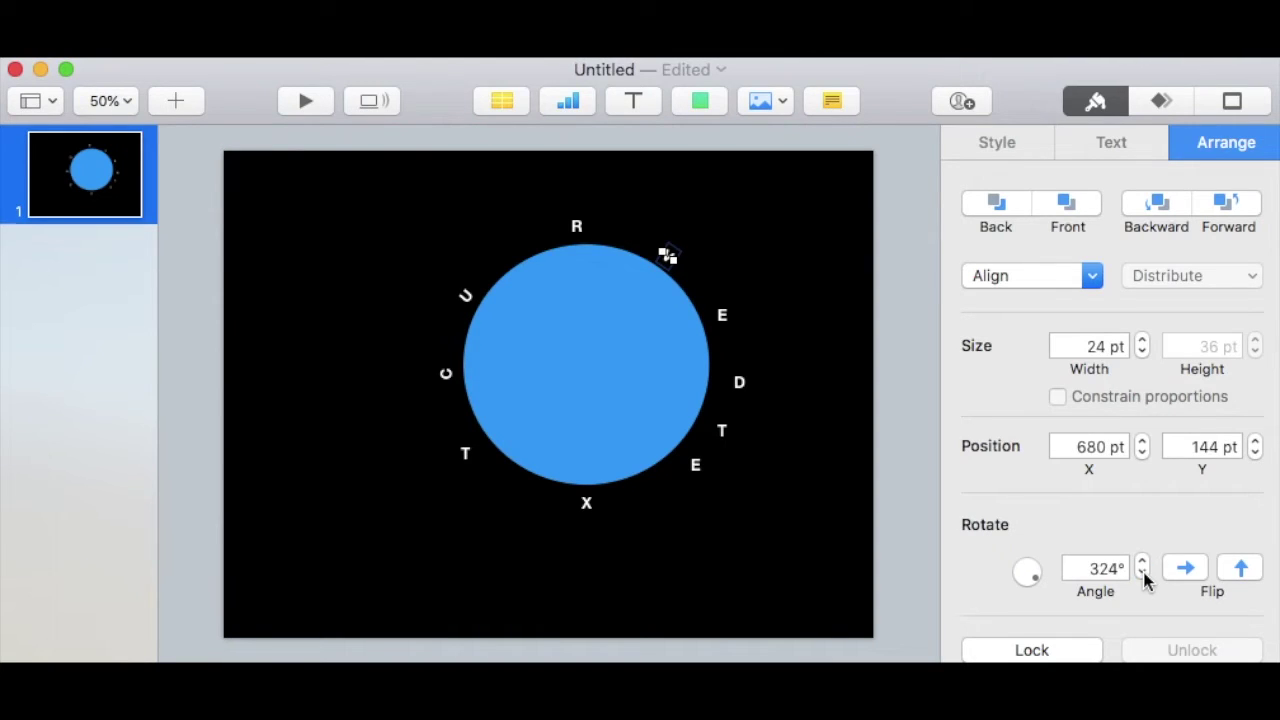
Rotate the upper-right letter E to about 297° and move it to about X 748 pt, Y 240 pt, against the circle.
left_click(731, 323)
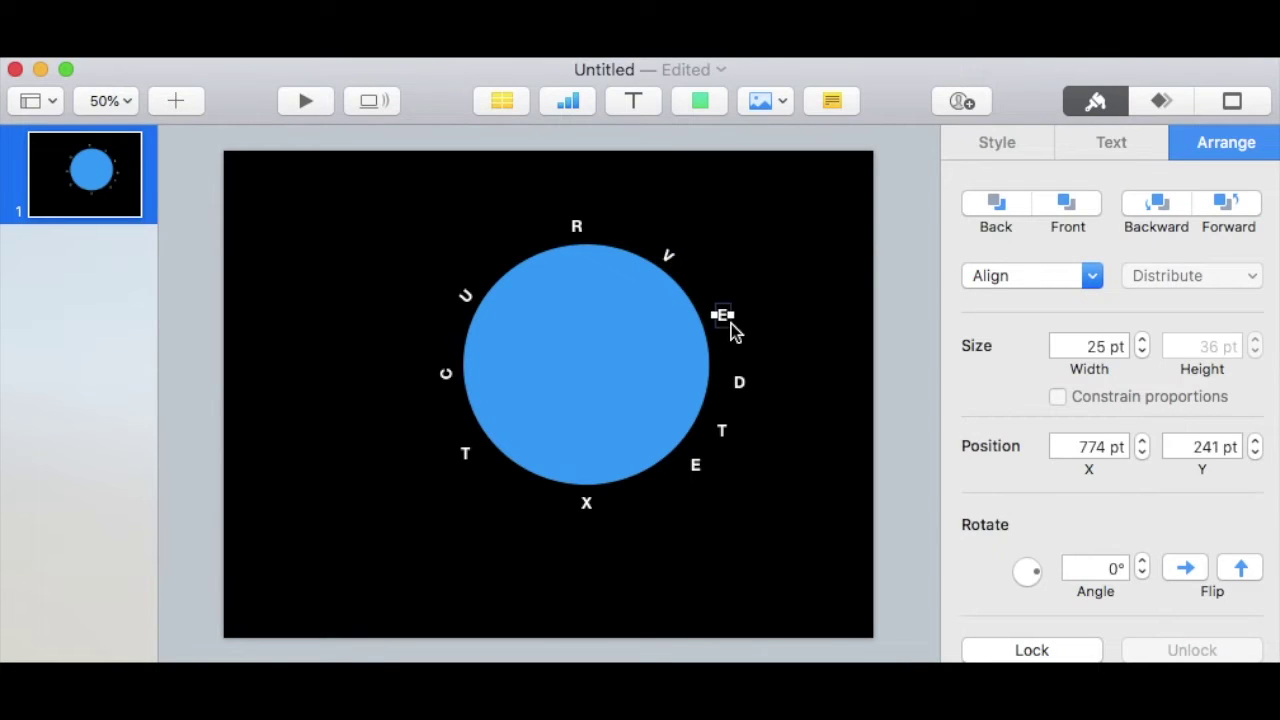
left_click(1142, 575)
left_click(1142, 575)
left_click(1142, 575)
left_click_drag(1142, 575, 1144, 575)
left_click(1143, 575)
left_click(1143, 575)
left_click(1143, 575)
left_click_drag(729, 320, 720, 319)
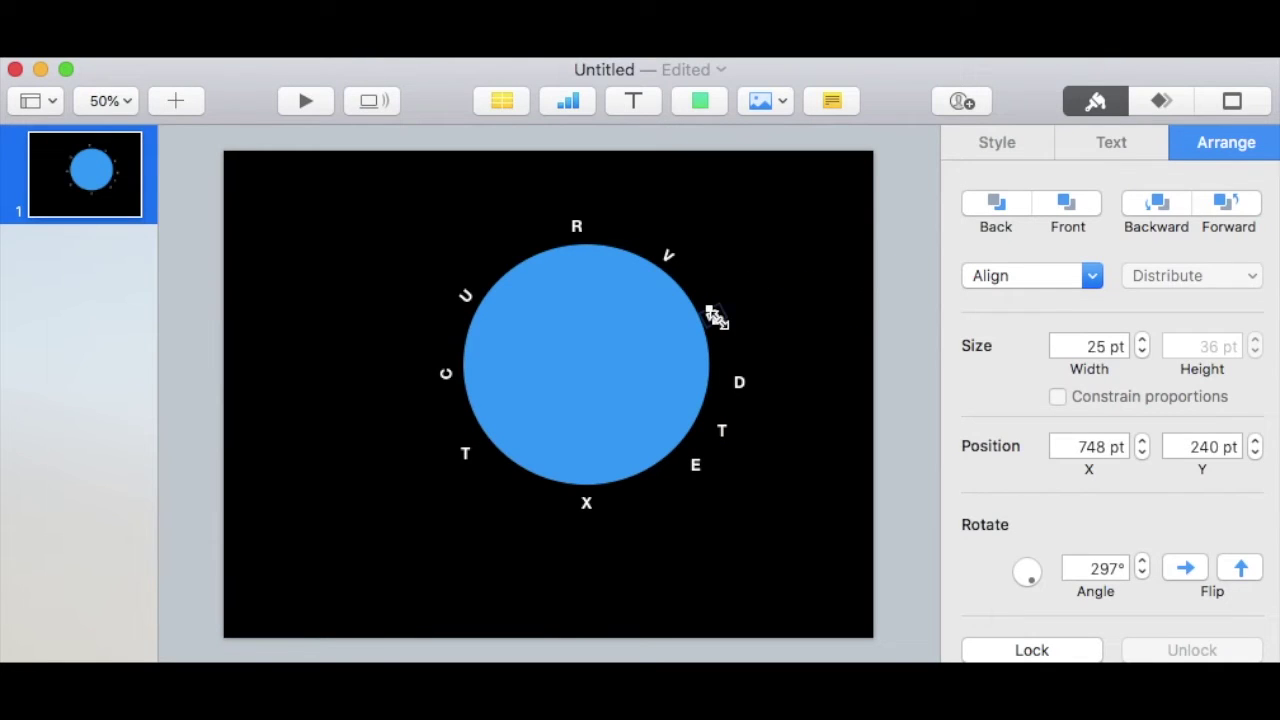
left_click(1142, 573)
Rotate the letter D to 272° and move it up against the circle's right edge, below the E.
left_click(739, 384)
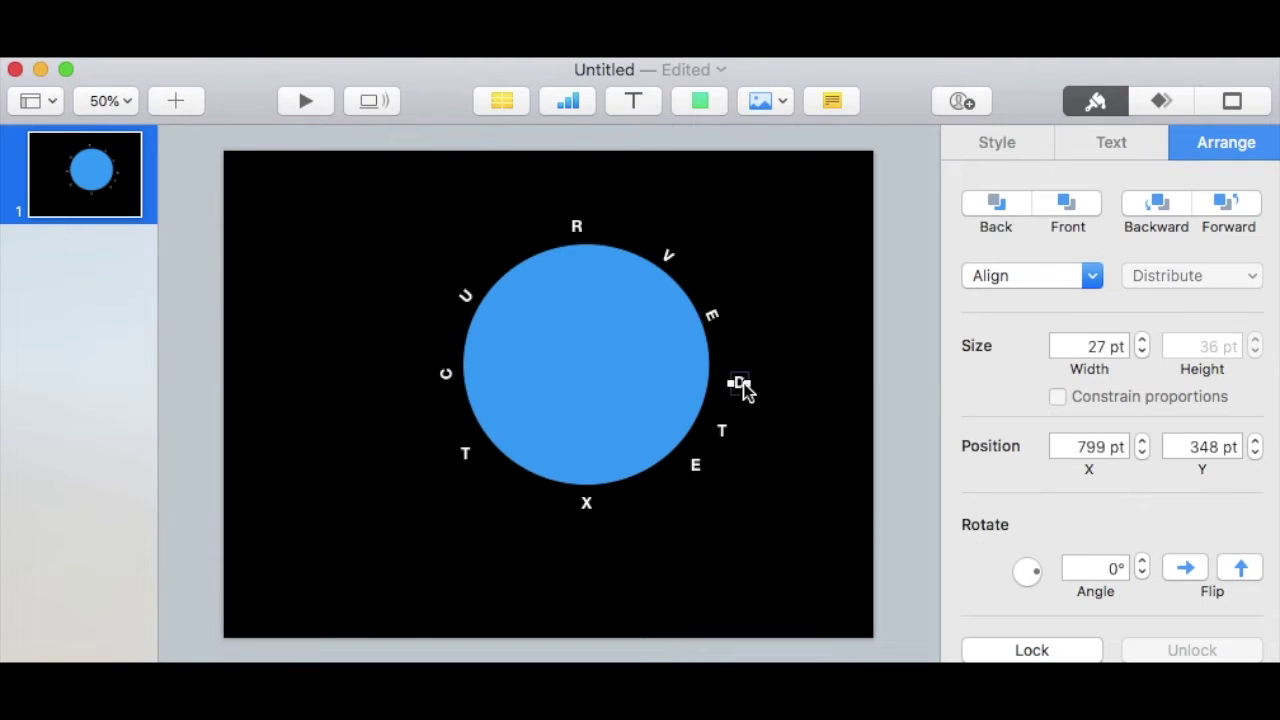
left_click(1142, 574)
left_click(1142, 574)
left_click_drag(1142, 574, 1142, 574)
left_click(1142, 574)
left_click(1142, 574)
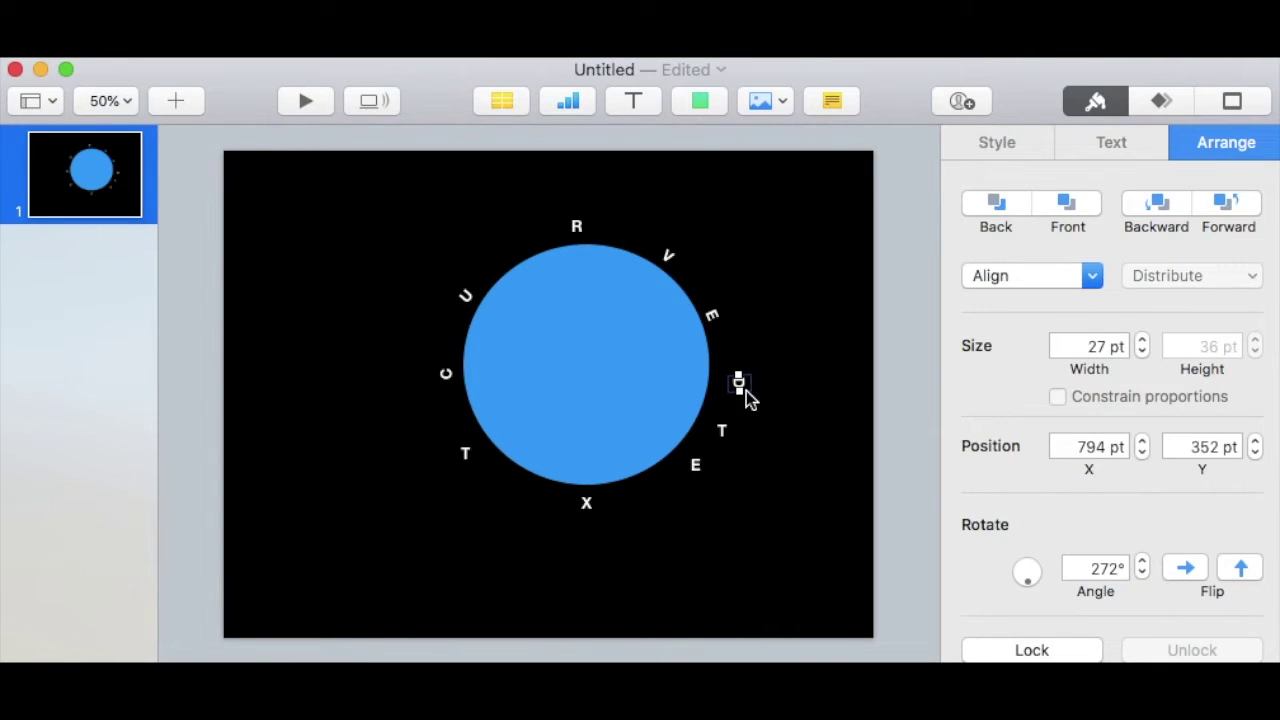
left_click_drag(740, 386, 724, 362)
Rotate the letter T below the D to about 258° and move it to about X 766 pt, Y 396 pt.
left_click(728, 431)
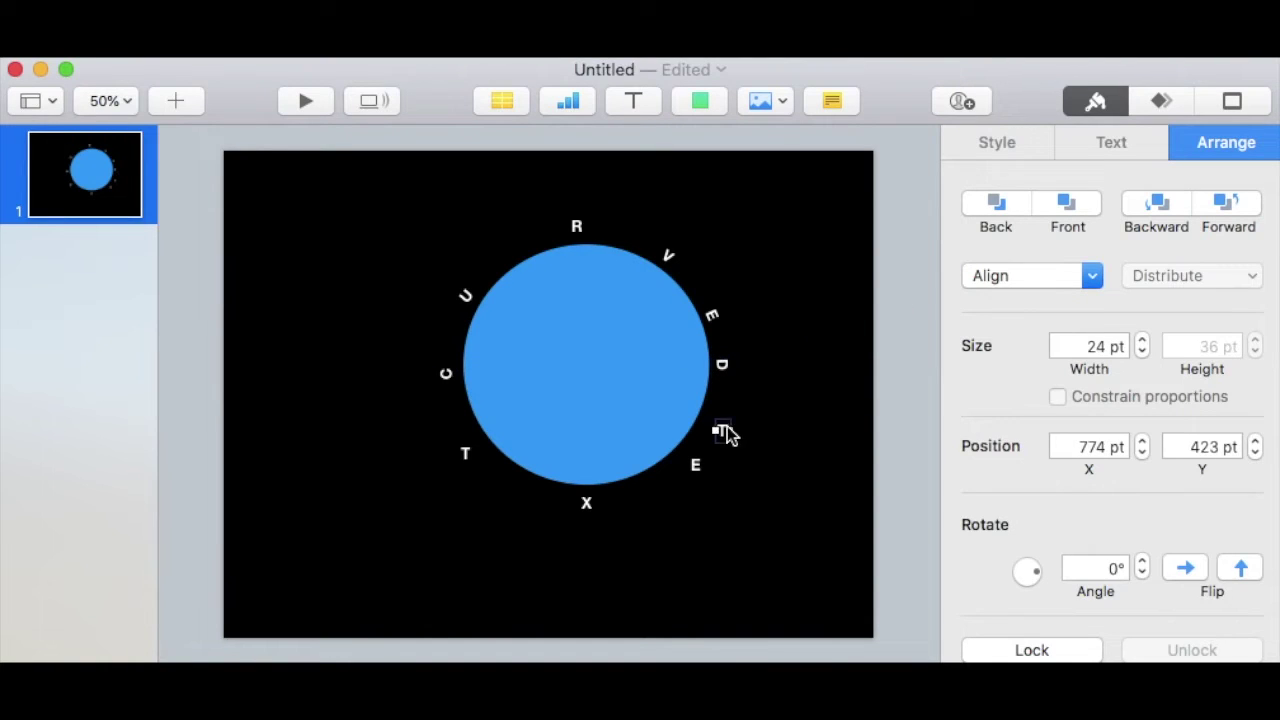
left_click_drag(1142, 572, 1142, 572)
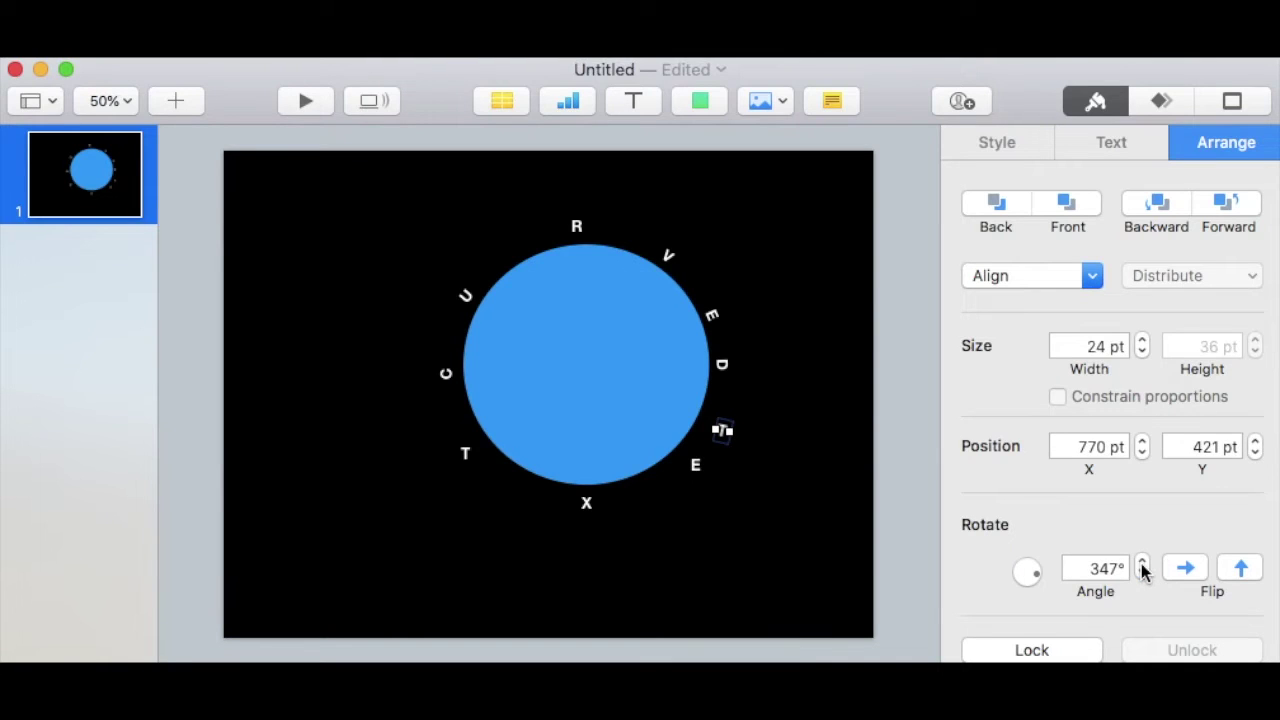
left_click_drag(1143, 574, 1145, 577)
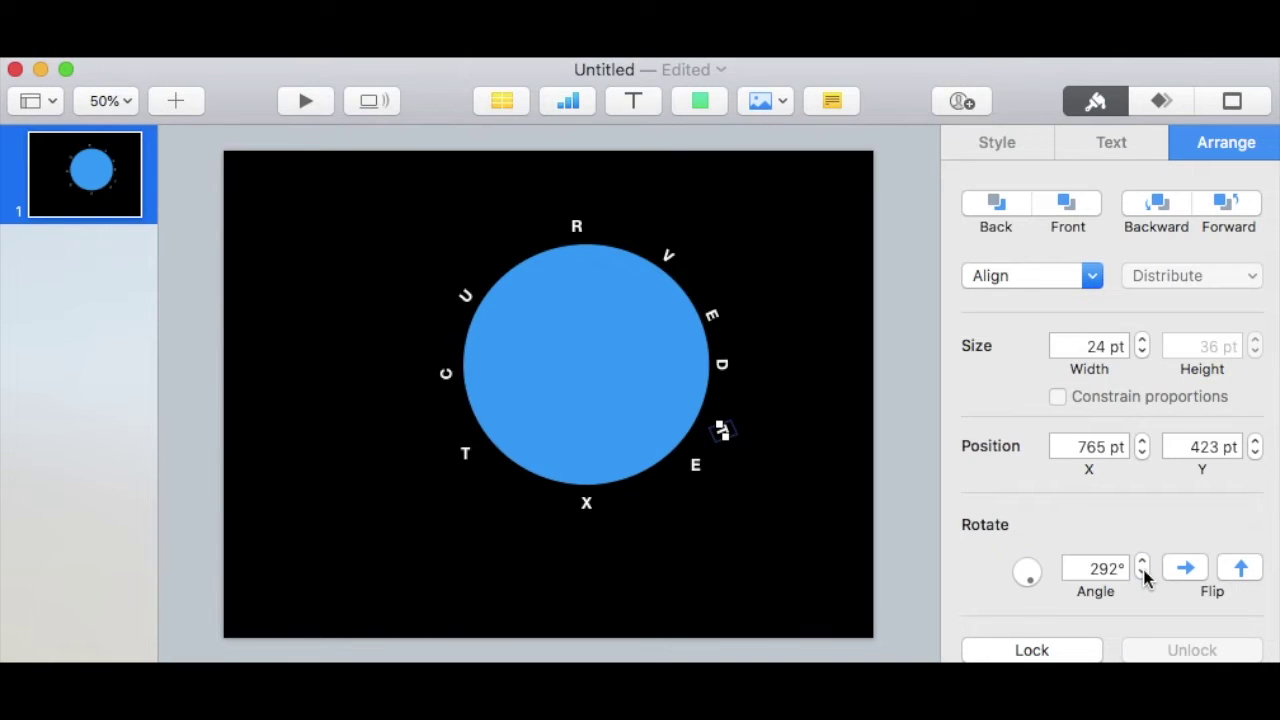
left_click_drag(1145, 577, 1145, 577)
left_click_drag(1142, 573, 1142, 573)
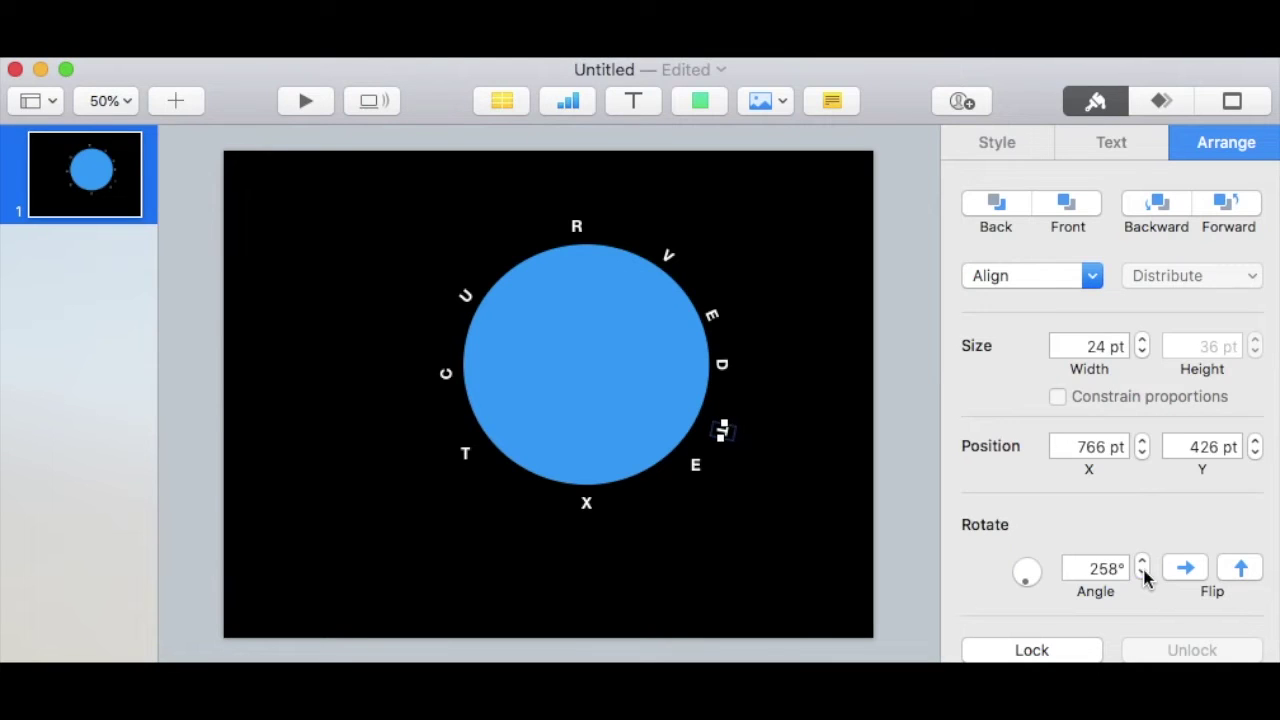
mouse_move(731, 432)
left_mouse_down()
mouse_move(718, 426)
mouse_move(729, 421)
left_mouse_up()
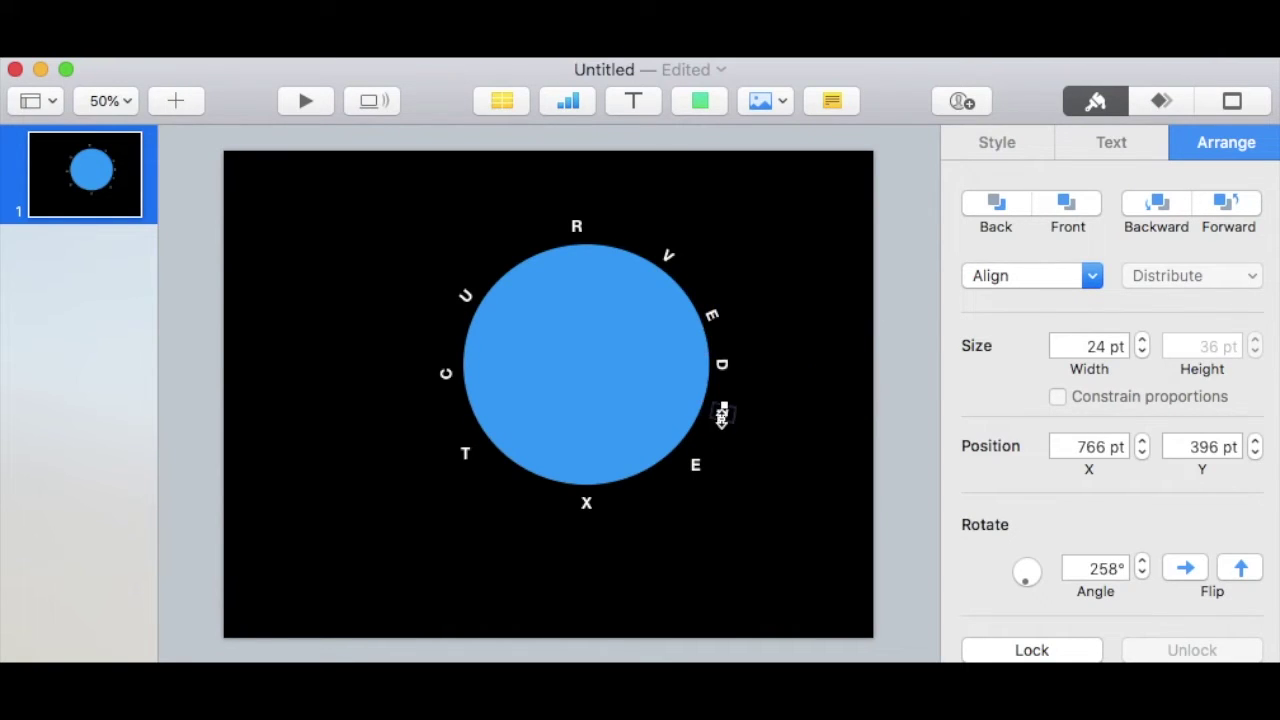
left_click(1142, 573)
Rotate the lower-right letter E to follow the circle's curve and move it closer to the edge.
left_click(697, 471)
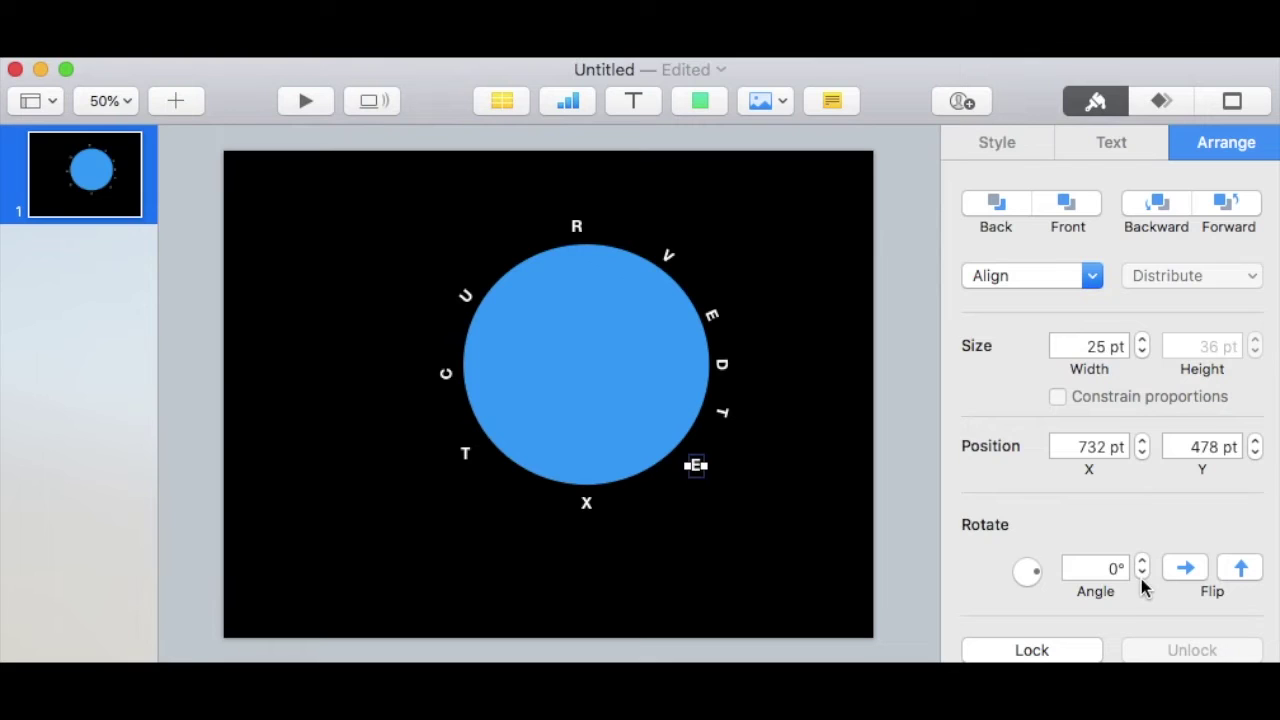
left_click_drag(1142, 575, 1142, 575)
left_click_drag(698, 470, 693, 461)
Move the lower-left letter T to X 388 pt, Y 480 pt, and rotate it to 145°.
left_click(584, 506)
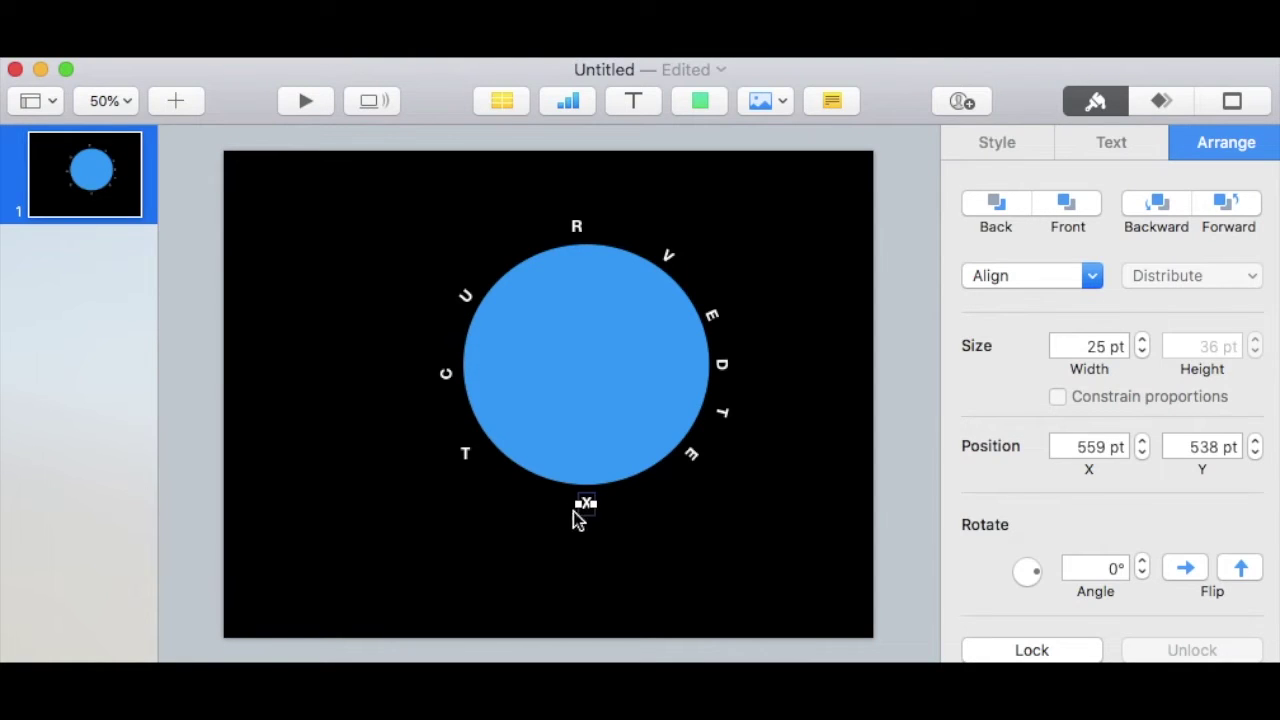
left_click_drag(465, 458, 477, 472)
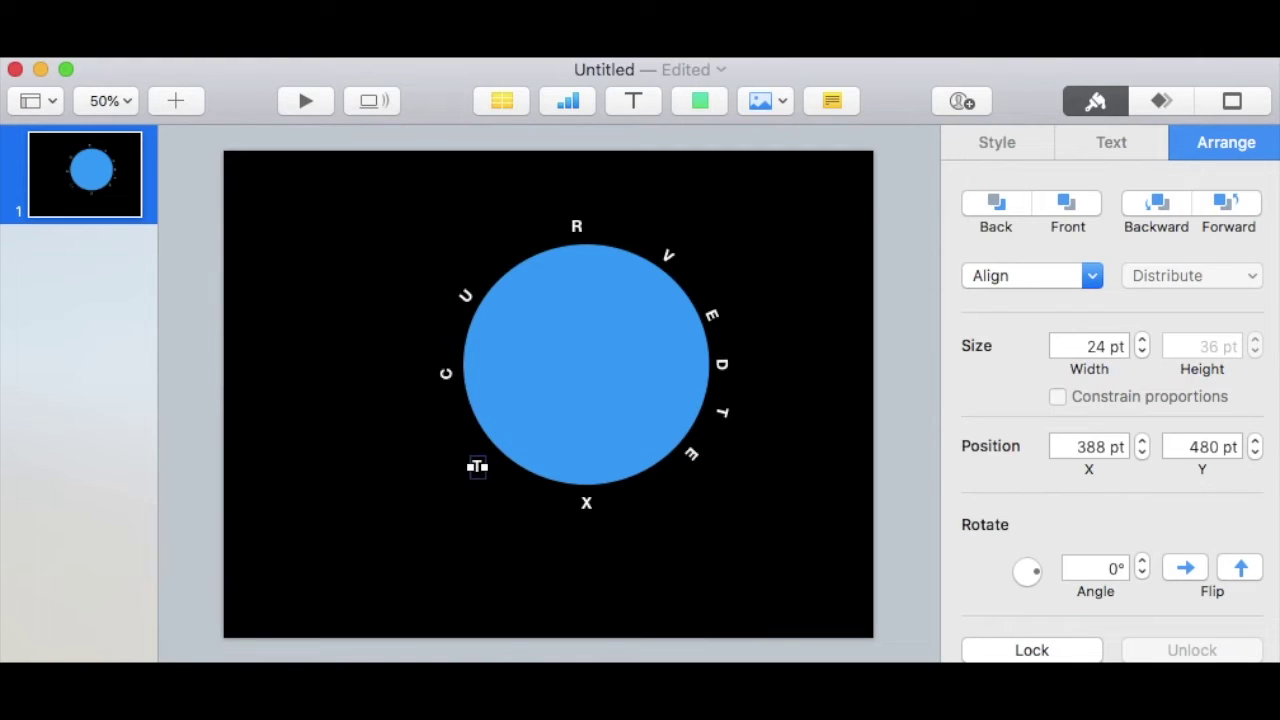
left_click(1142, 574)
left_click_drag(1146, 579, 1146, 579)
left_click(1146, 579)
left_click(1146, 579)
left_click(1146, 579)
left_click(1146, 579)
left_click(1146, 579)
left_click(1146, 579)
left_click(1146, 578)
left_click(1146, 578)
left_click(1146, 578)
left_click(1146, 578)
left_click(1146, 576)
left_click(1146, 576)
left_click(1146, 576)
left_click(1146, 576)
left_click(1146, 577)
left_click(1146, 577)
left_click(1146, 577)
left_click(1146, 577)
left_click(1146, 574)
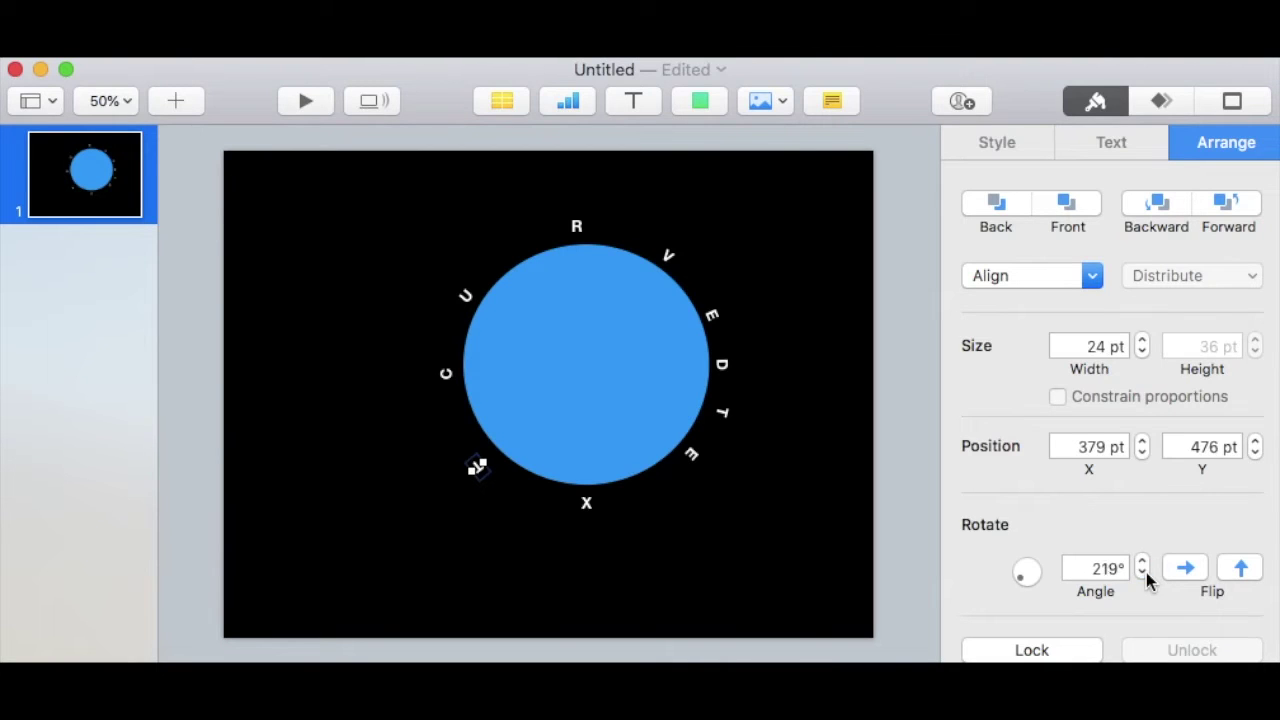
left_click(1146, 574)
left_click(1146, 574)
left_click(1146, 574)
left_click(1142, 574)
left_click(1142, 574)
left_click(1142, 574)
left_click(1142, 574)
left_click(1142, 574)
left_click(1142, 574)
left_click(1142, 574)
left_click(1142, 574)
left_click(1143, 574)
left_click(1143, 574)
left_click(1143, 574)
left_click(1143, 574)
left_click(1143, 574)
left_click(1143, 574)
left_click(1143, 574)
left_click(1143, 574)
left_click(1143, 574)
left_click(1143, 574)
left_click(1143, 574)
left_click(1143, 574)
left_click(1143, 574)
left_click(1143, 574)
left_click(1143, 574)
left_click(1143, 574)
left_click(1143, 574)
left_click(1143, 574)
left_click(1143, 574)
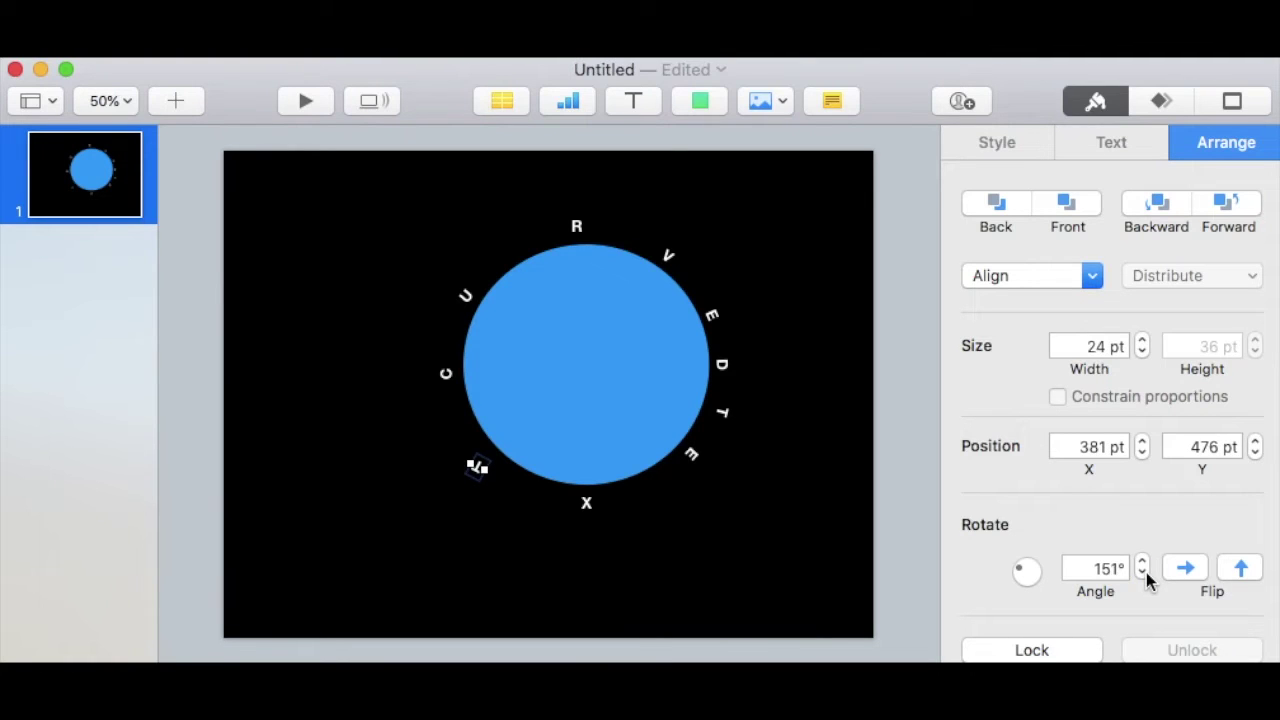
left_click(1143, 574)
left_click(1143, 574)
left_click(1143, 574)
left_click(1143, 574)
left_click(1143, 574)
left_click(1143, 574)
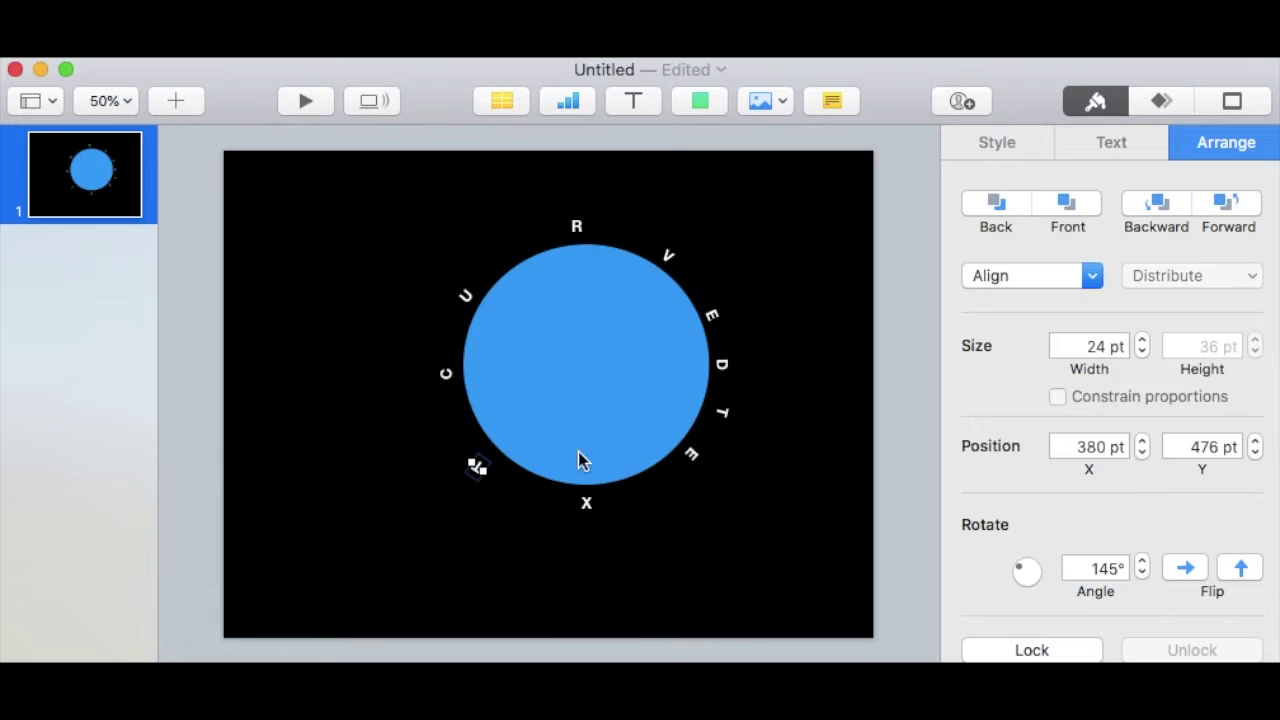
Resize the lower-left T's text box to 27 pt wide at X 384 pt, Y 472 pt, and fine-tune its rotation.
left_click_drag(479, 469, 477, 480)
left_click(477, 481)
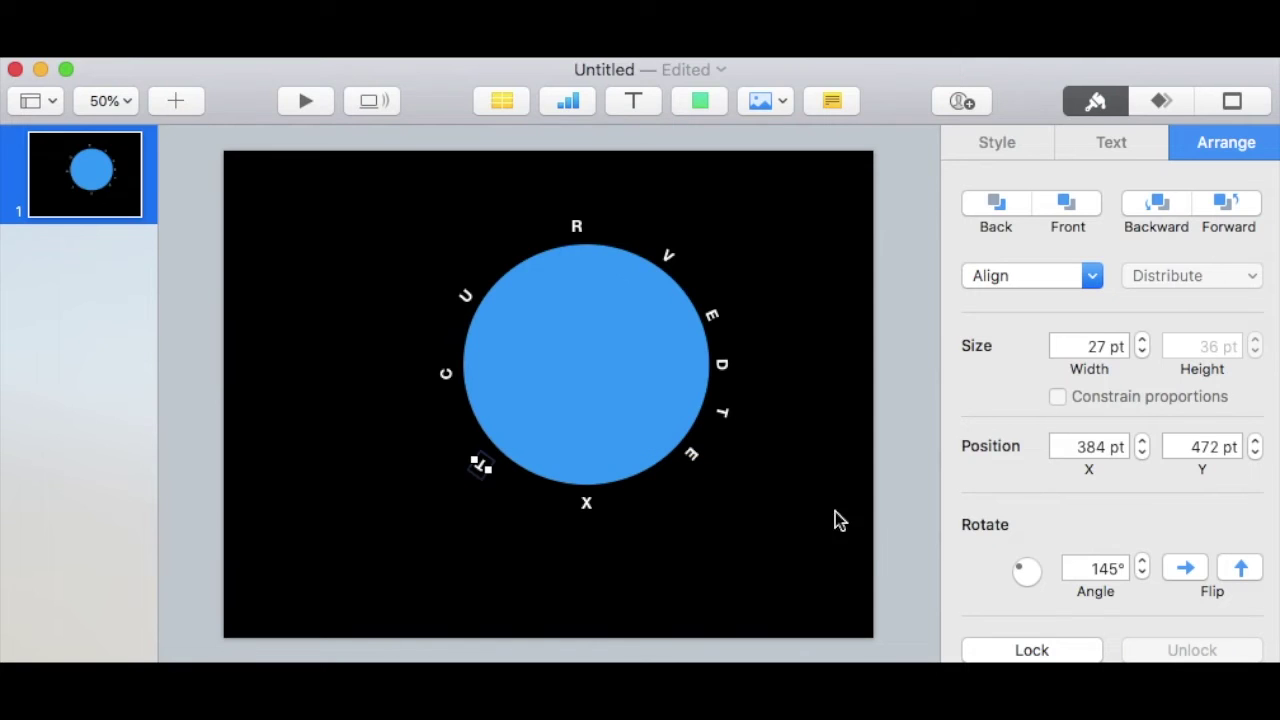
left_click(1142, 574)
left_click(1142, 574)
left_click(1142, 574)
Select all ten letters around the circle together and set their font size to 100 pt.
left_click(447, 373, "shift")
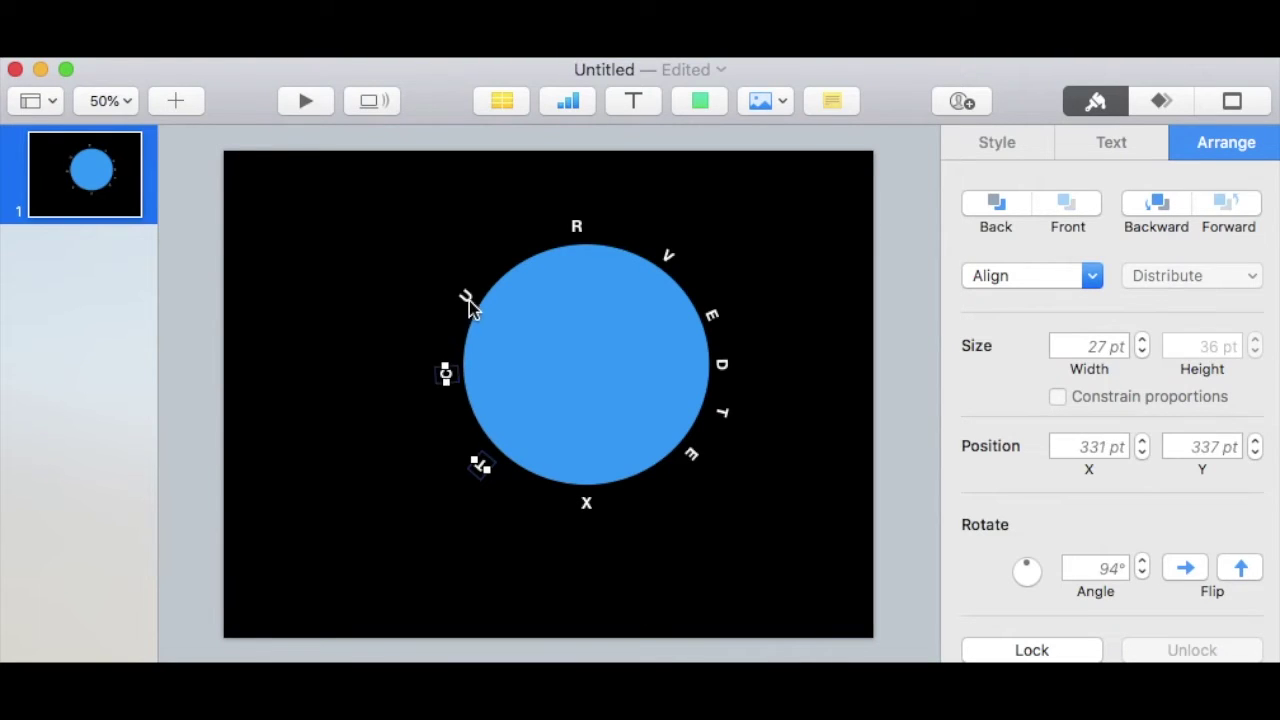
left_click(469, 300, "shift")
left_click(575, 230, "shift")
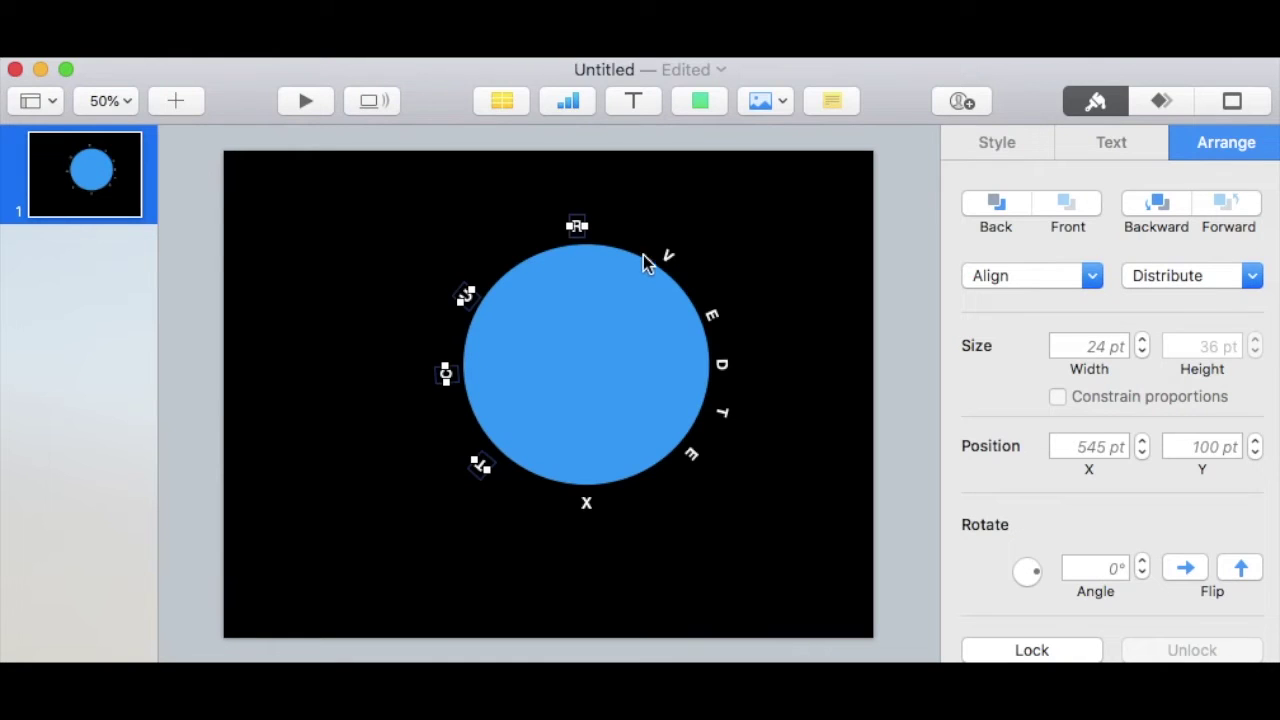
left_click(670, 260, "shift")
left_click(714, 313, "shift")
left_click(722, 367, "shift")
left_click(722, 413, "shift")
left_click(693, 456, "shift")
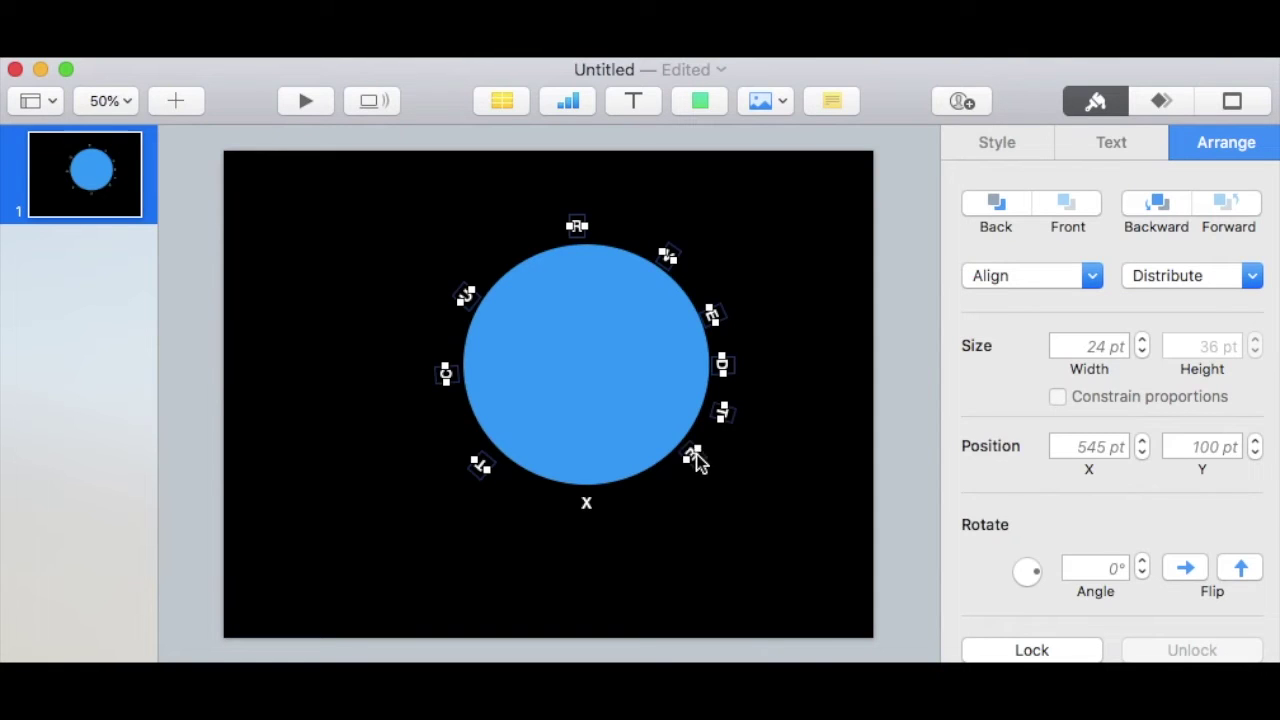
left_click(586, 502, "shift")
left_click(1127, 128)
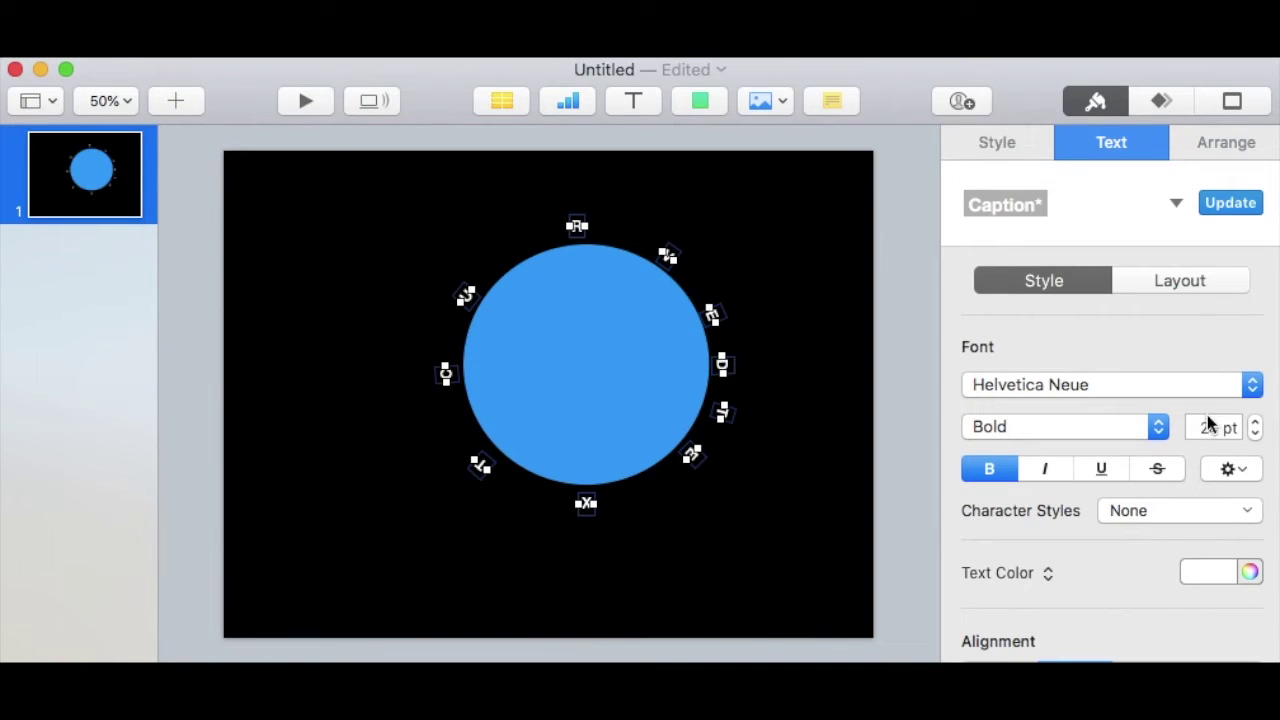
double_click(1212, 428)
type("10")
key("Return")
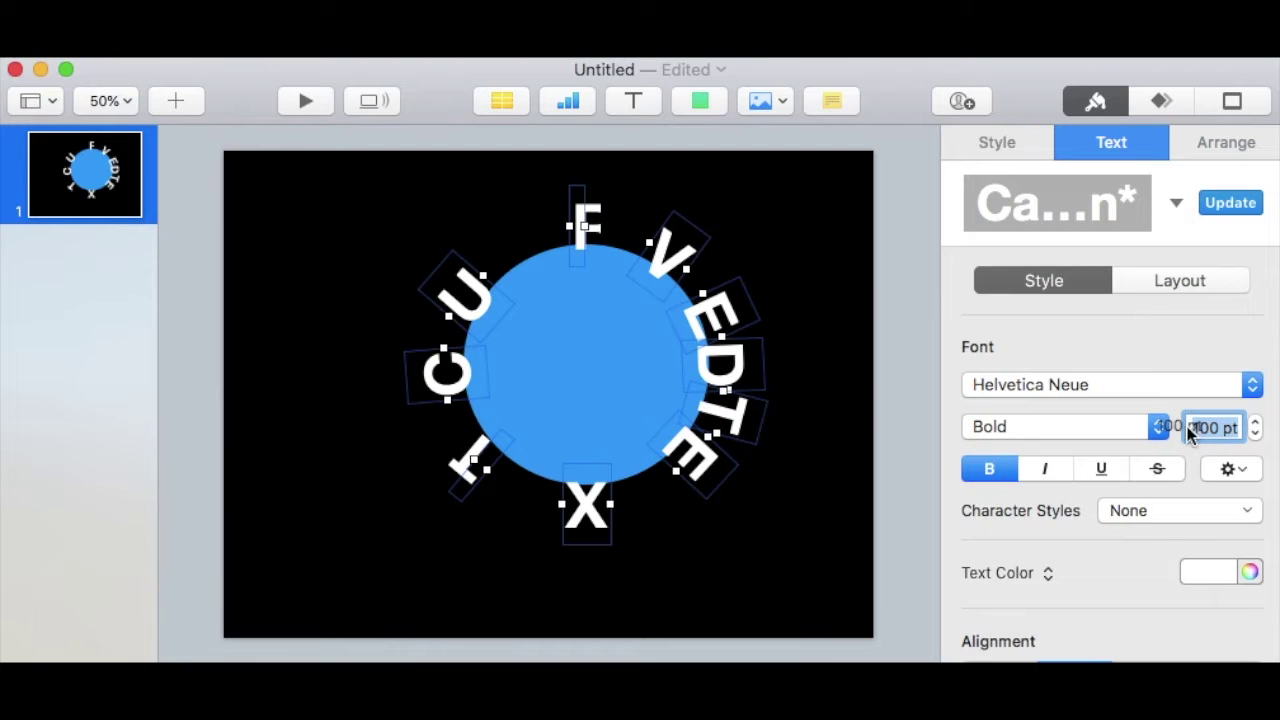
Increase the font size of all the selected letters to 150 pt and deselect them.
left_click(1216, 427)
left_click_drag(1216, 427, 1192, 430)
type("150")
key("Return")
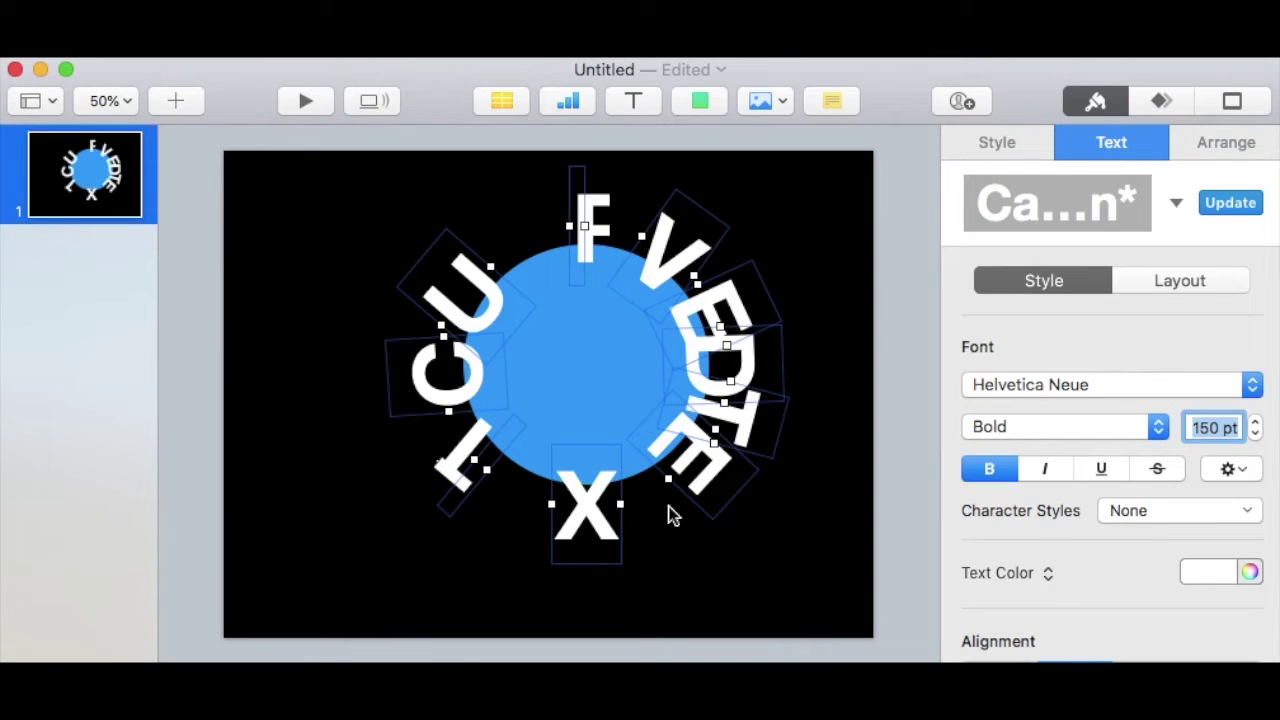
left_click(681, 533)
Move the enlarged letters C, U and R outward so they sit outside the circle.
left_click_drag(449, 379, 423, 392)
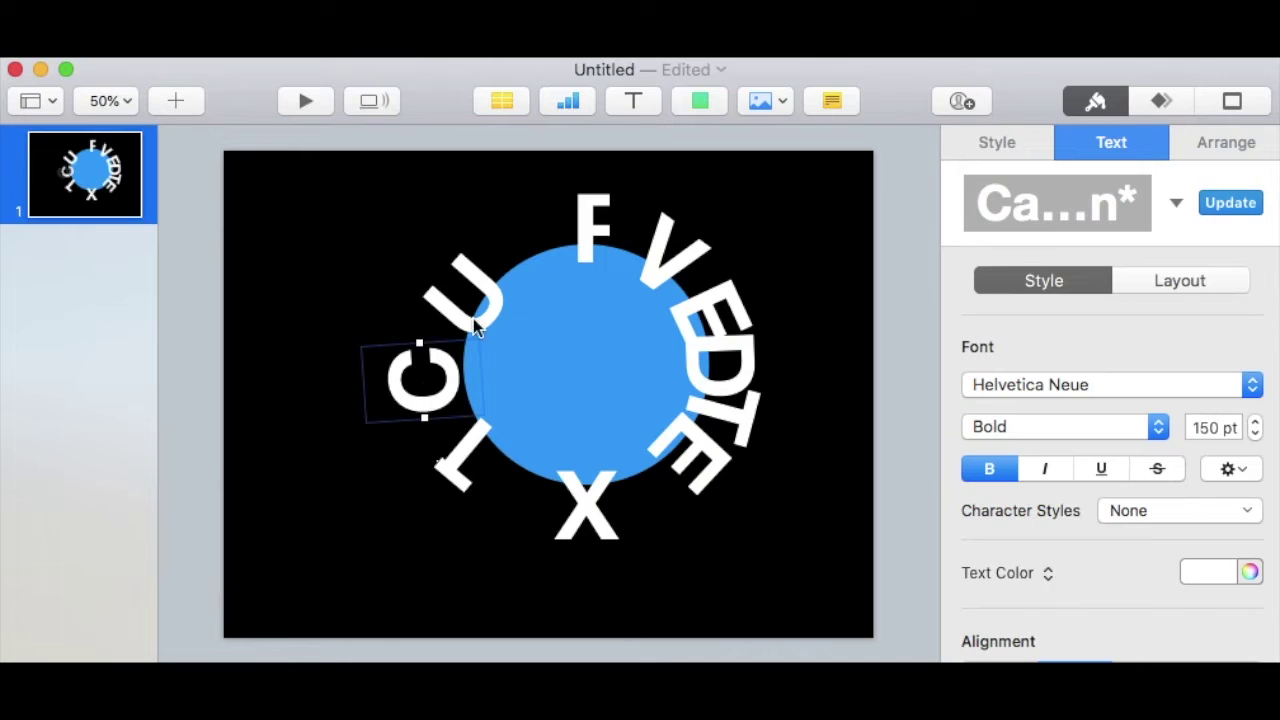
left_click_drag(497, 308, 475, 271)
left_click_drag(590, 259, 545, 238)
left_click(545, 238)
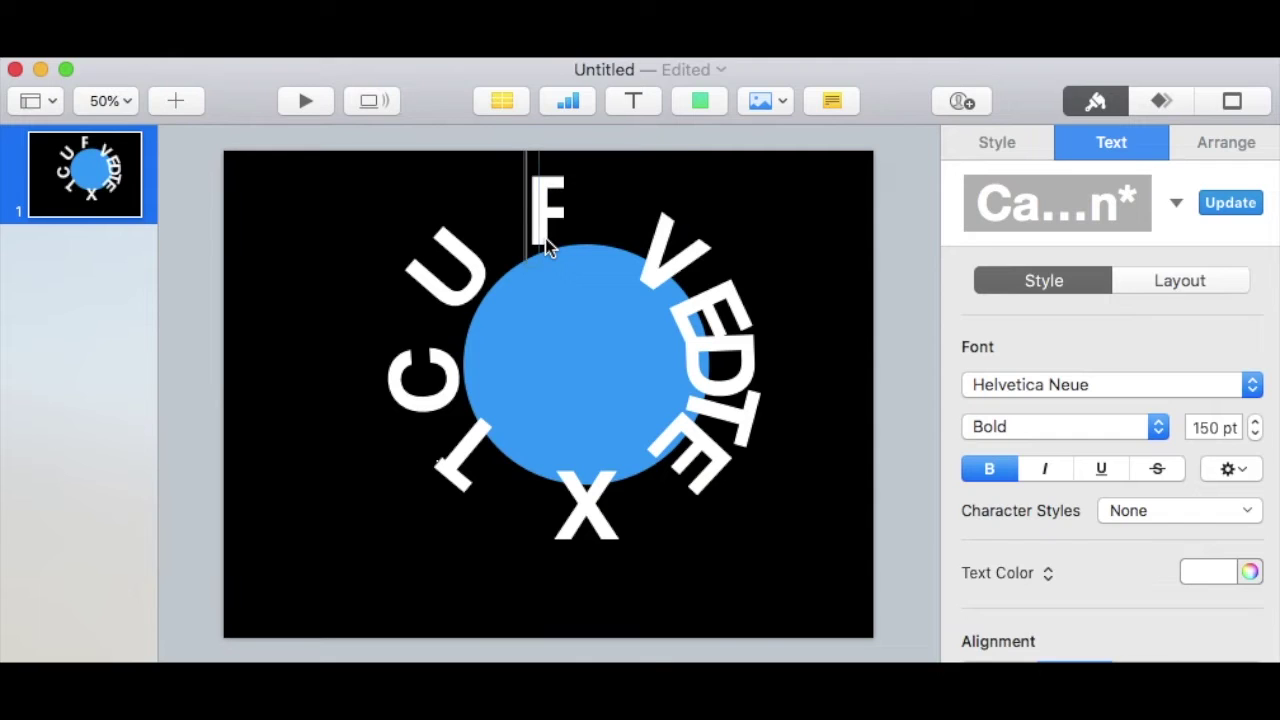
Widen the text box of the cut-off letter R above the circle so the whole letter fits.
key("super+a")
left_click(533, 250)
left_click(498, 207)
left_click(538, 215)
left_click_drag(538, 207, 607, 206)
Reposition the letters U and V clear of the circle on either side of the R.
left_click_drag(462, 276, 472, 266)
left_click_drag(686, 251, 700, 209)
Widen the text box of the cut-off T at the circle's lower left so the whole letter fits.
left_click(457, 500)
left_click(462, 492)
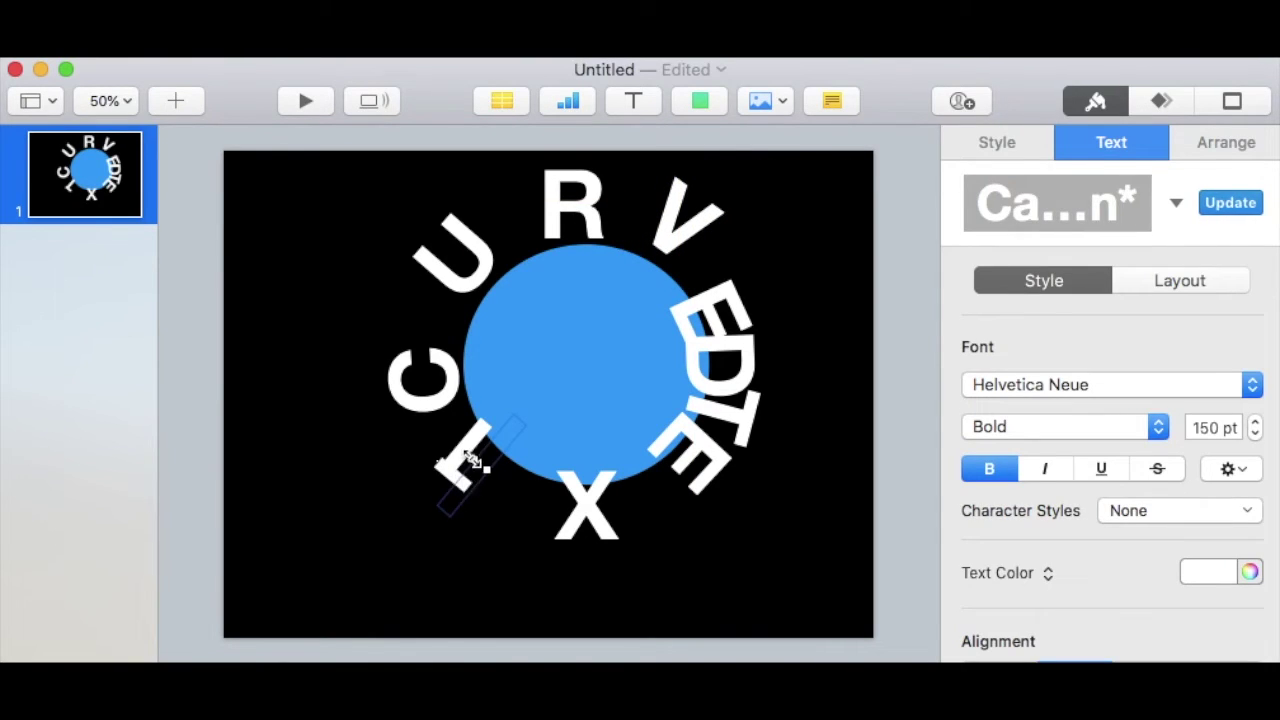
left_click_drag(474, 462, 452, 495)
Move the letters X, E and T of TEXT and the E and D of CURVED outward, clear of the circle.
left_click_drag(586, 523, 572, 523)
mouse_move(705, 530)
left_mouse_down()
mouse_move(714, 542)
mouse_move(712, 522)
left_mouse_up()
left_click_drag(752, 420, 770, 450)
left_click_drag(725, 325, 760, 292)
left_click_drag(742, 376, 790, 397)
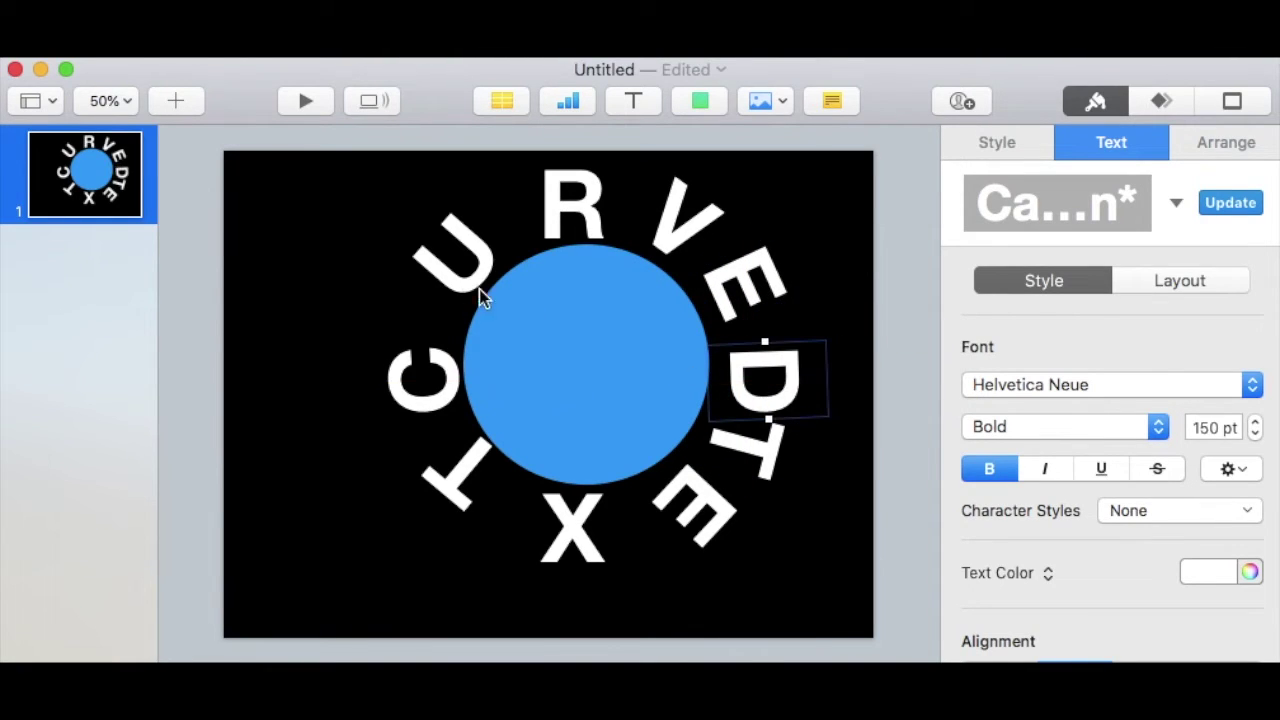
Reposition the letters U, R, V, E, D, T, E and X to space them more evenly around the circle.
left_click_drag(467, 273, 472, 272)
left_click_drag(586, 226, 600, 222)
left_click_drag(572, 530, 550, 527)
left_click_drag(699, 523, 688, 535)
left_click(774, 454)
left_click_drag(774, 454, 767, 478)
left_click(762, 383)
left_click_drag(760, 383, 750, 398)
left_click_drag(753, 283, 752, 300)
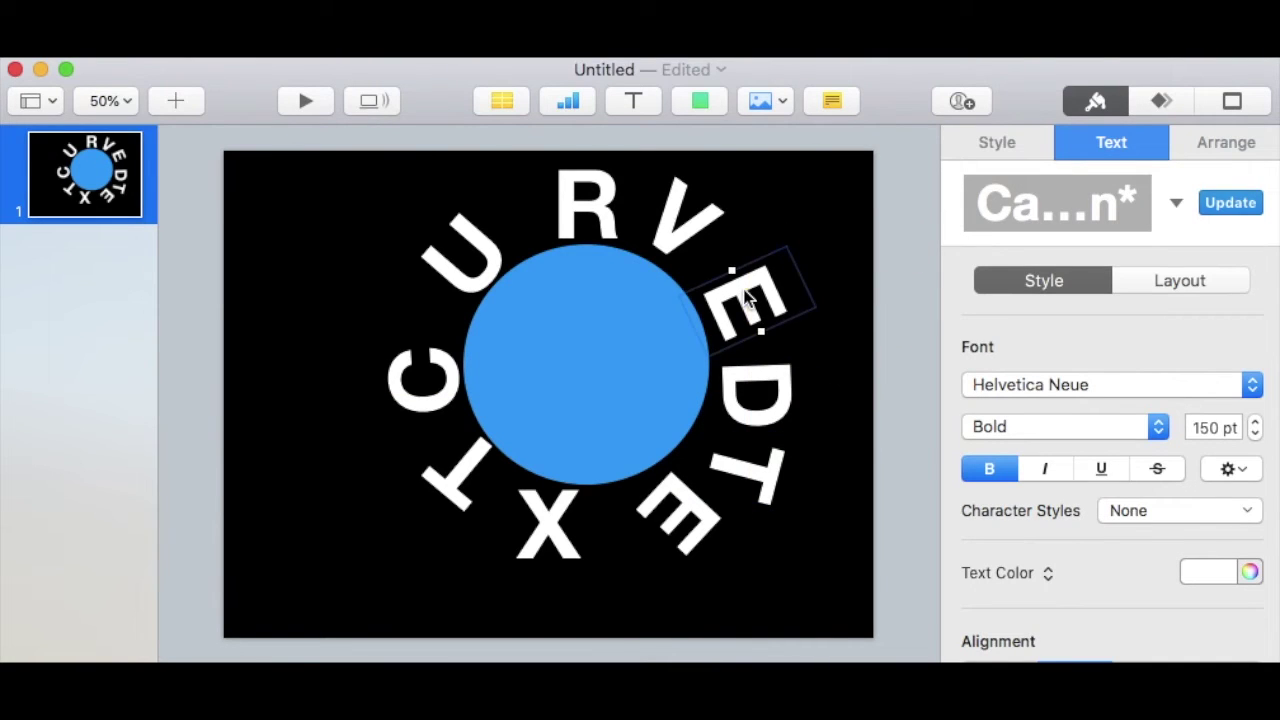
left_click_drag(713, 216, 723, 240)
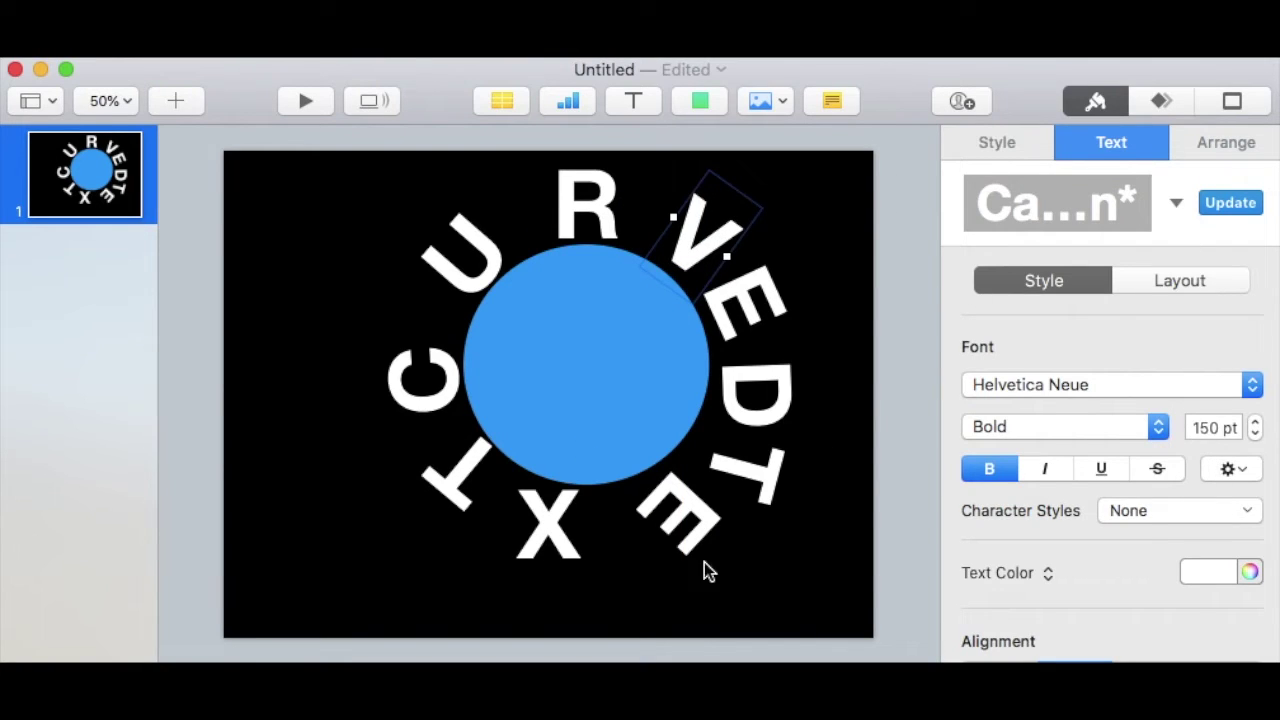
Rotate the letter X below the circle to 348° so it follows the curve.
left_click(566, 543)
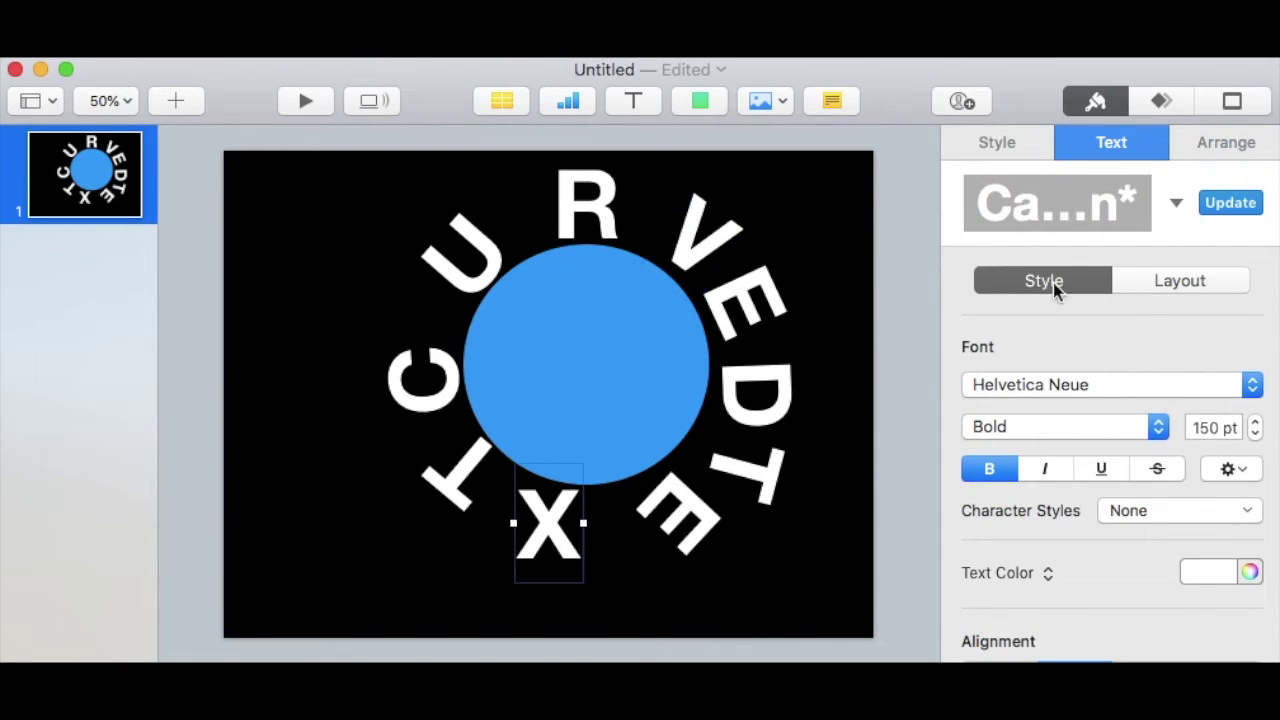
left_click(1200, 155)
left_click(1142, 574)
left_click(1142, 574)
left_click(1142, 574)
left_click(1142, 574)
left_click(1142, 574)
left_click(1142, 574)
left_click(1142, 574)
left_click(1142, 574)
left_click(1142, 574)
left_click(1142, 574)
left_click(1142, 574)
left_click(1142, 574)
left_click_drag(556, 545, 556, 545)
Shift the E of TEXT closer to the X and rotate it to 202°.
left_click_drag(672, 553, 663, 543)
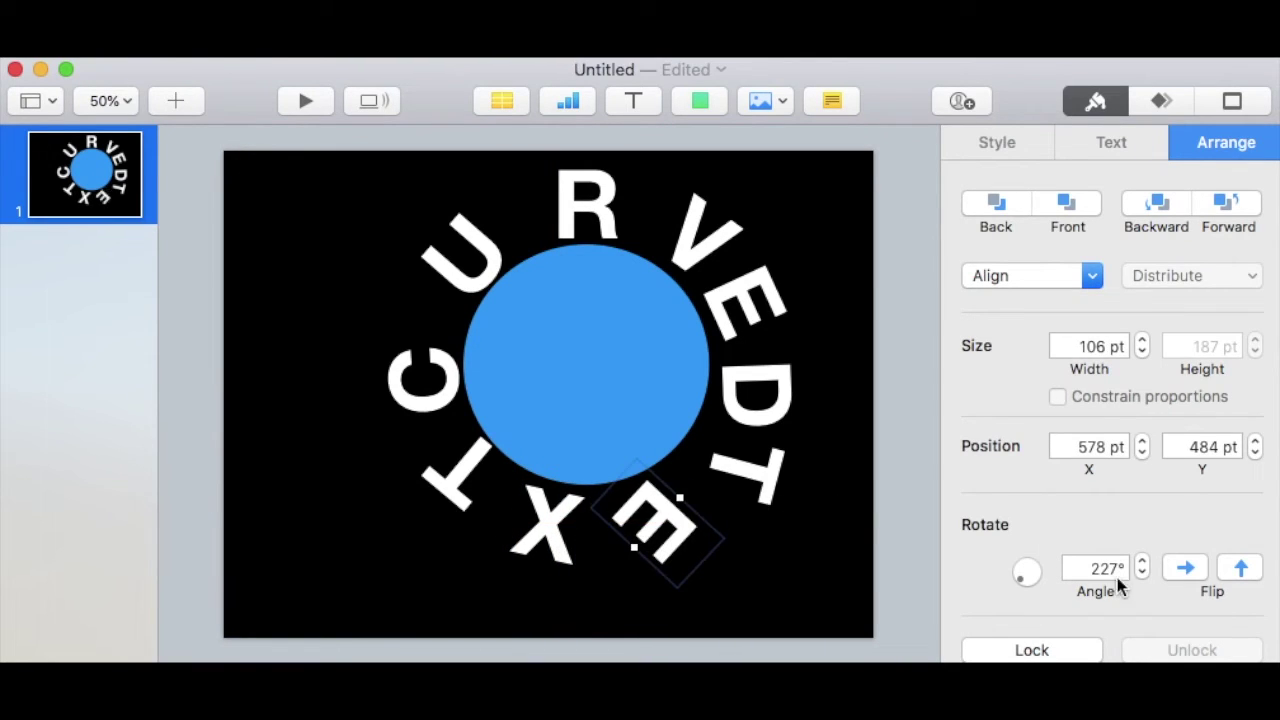
left_click(1142, 575)
left_click(1142, 575)
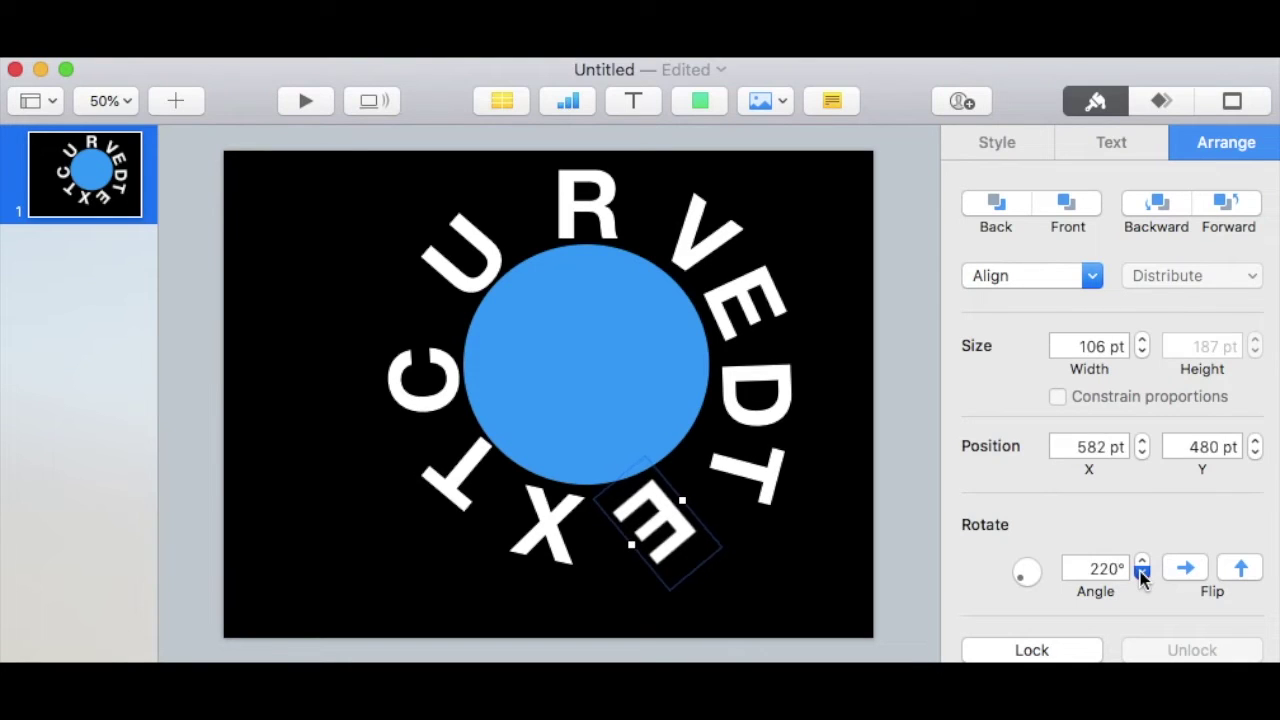
left_click_drag(1142, 575, 1142, 575)
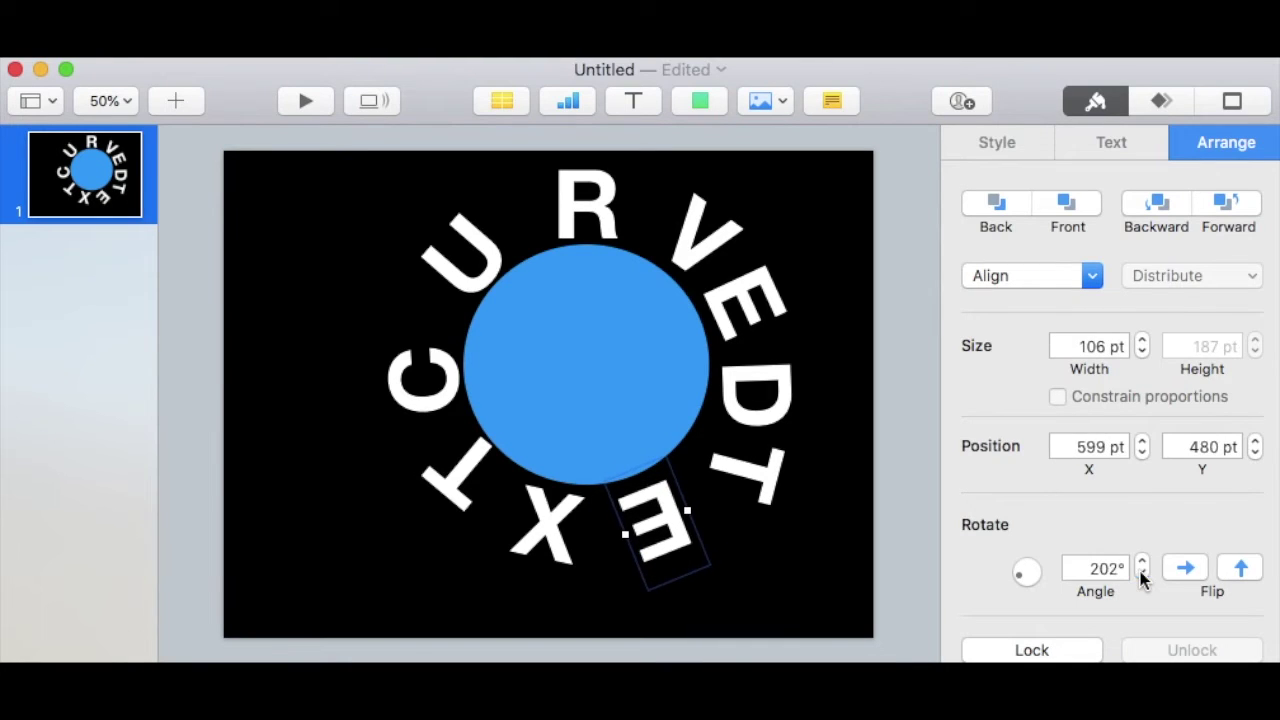
Rotate the first T of TEXT to 236° and move it in against the circle's lower right edge.
left_click(751, 472)
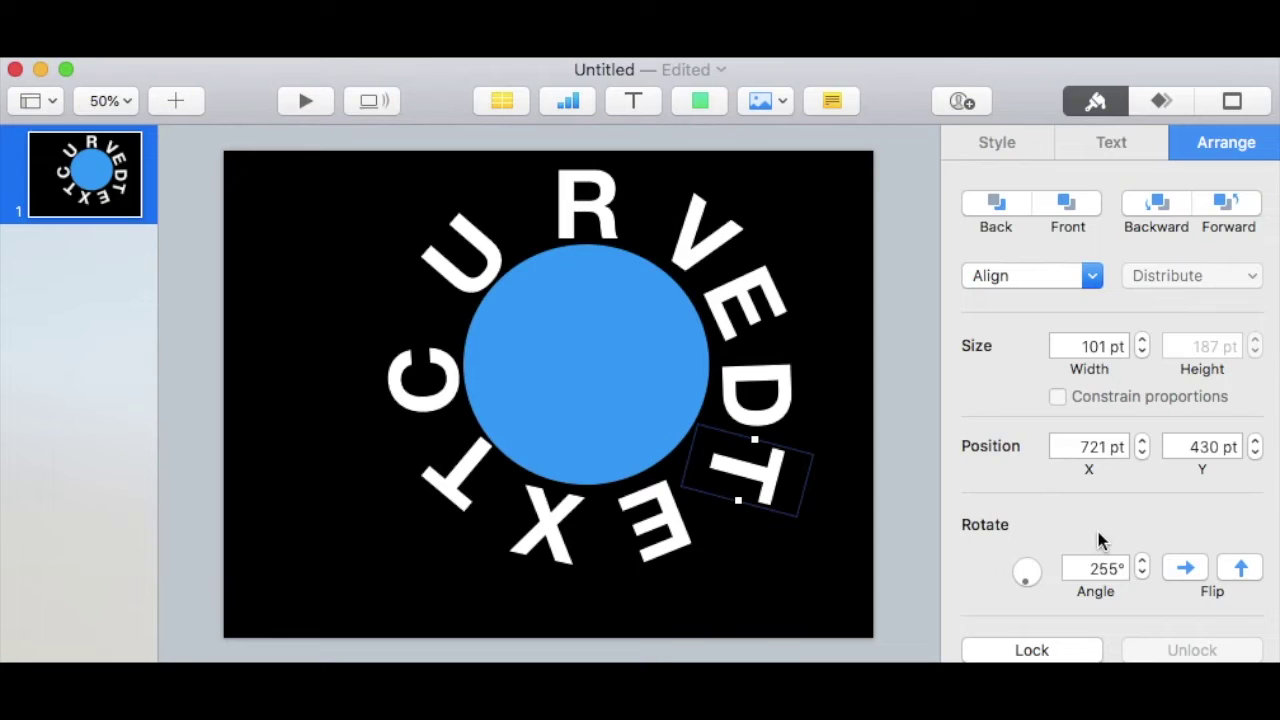
left_click(1142, 575)
left_click_drag(1142, 575, 1142, 575)
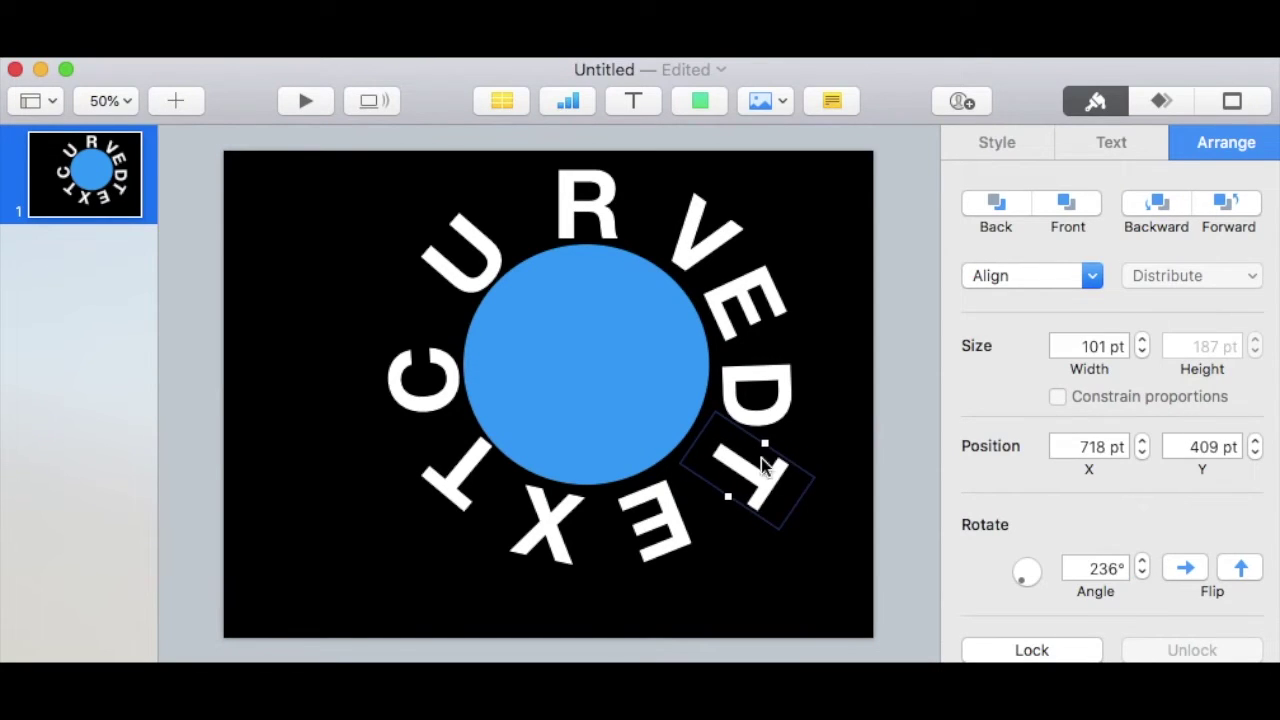
left_click_drag(771, 477, 747, 465)
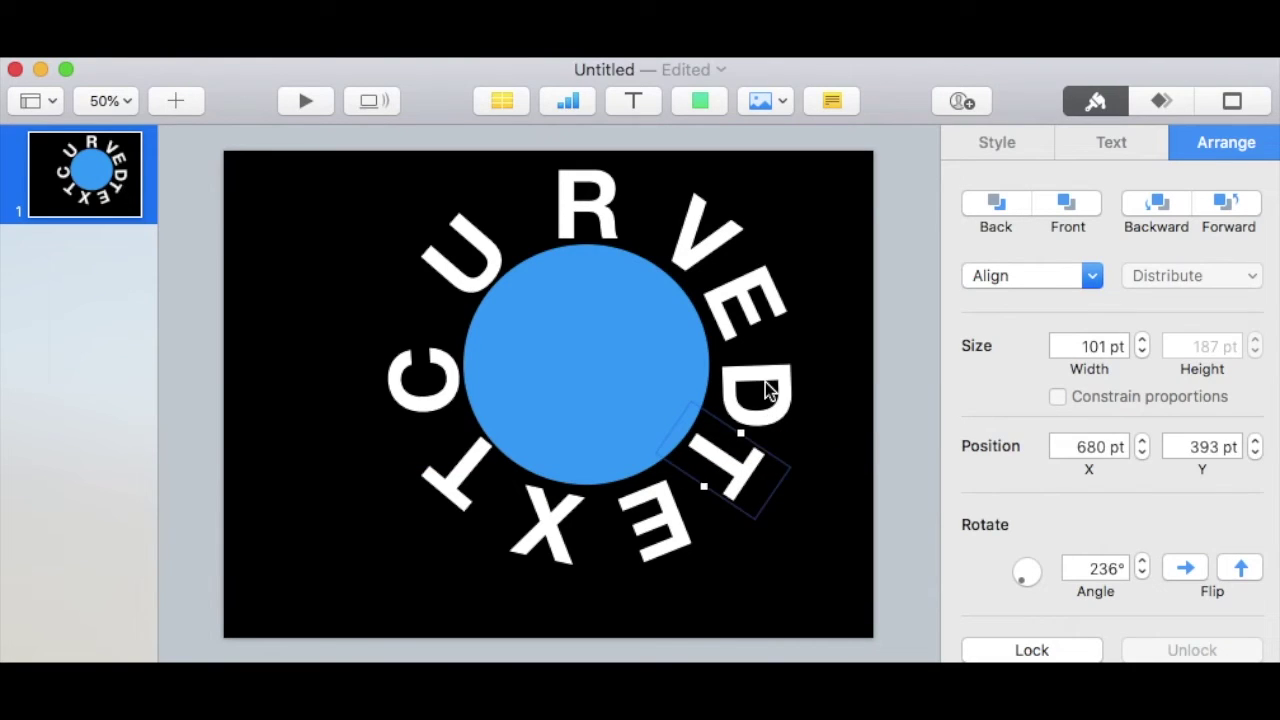
Adjust the positions of U, R, V, E and D in CURVED along the circle's edge.
left_click_drag(468, 272, 449, 289)
mouse_move(571, 229)
left_mouse_down()
mouse_move(583, 220)
mouse_move(567, 220)
left_mouse_up()
left_click_drag(686, 251, 670, 247)
left_click_drag(737, 322, 732, 322)
mouse_move(749, 390)
left_mouse_down()
mouse_move(737, 394)
mouse_move(750, 402)
left_mouse_up()
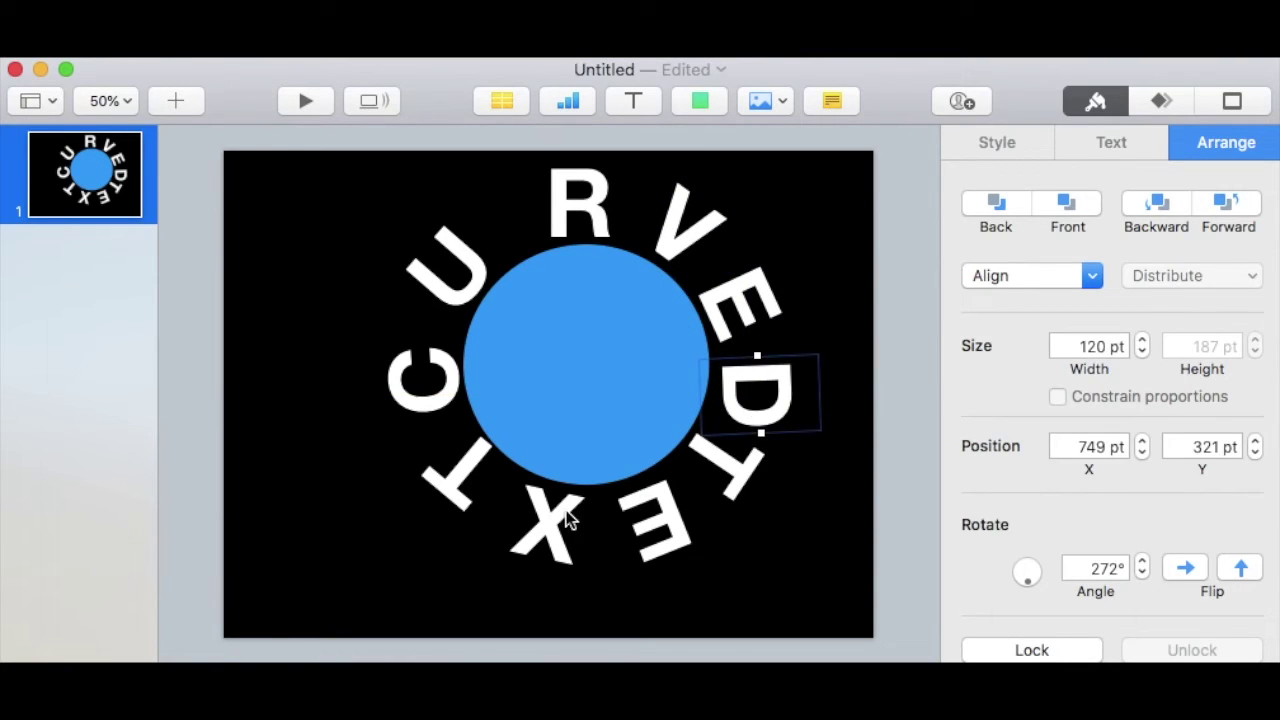
Shift the X and E of TEXT slightly left and its first T slightly down.
left_click_drag(566, 514, 549, 511)
left_click_drag(652, 523, 647, 530)
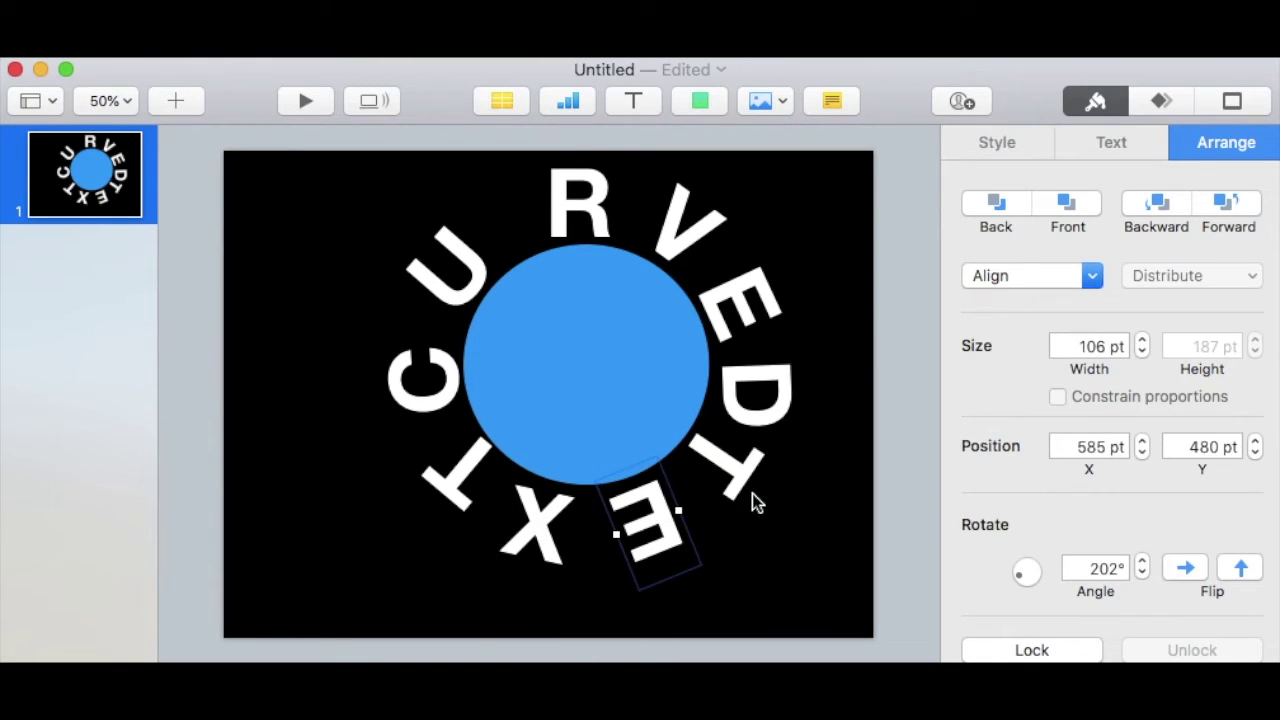
left_click_drag(746, 486, 750, 488)
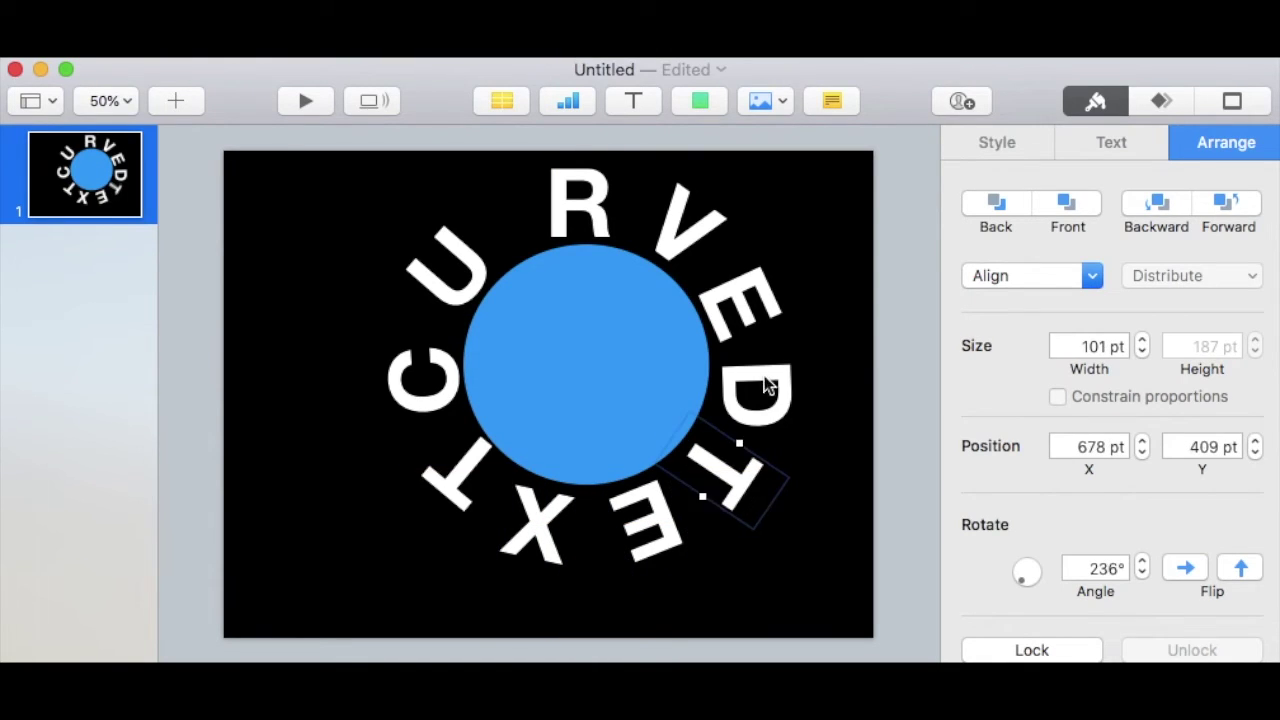
Rotate the D to 255° and the first T of TEXT to 228°, nudging both along the circle's edge.
left_click_drag(768, 390, 763, 398)
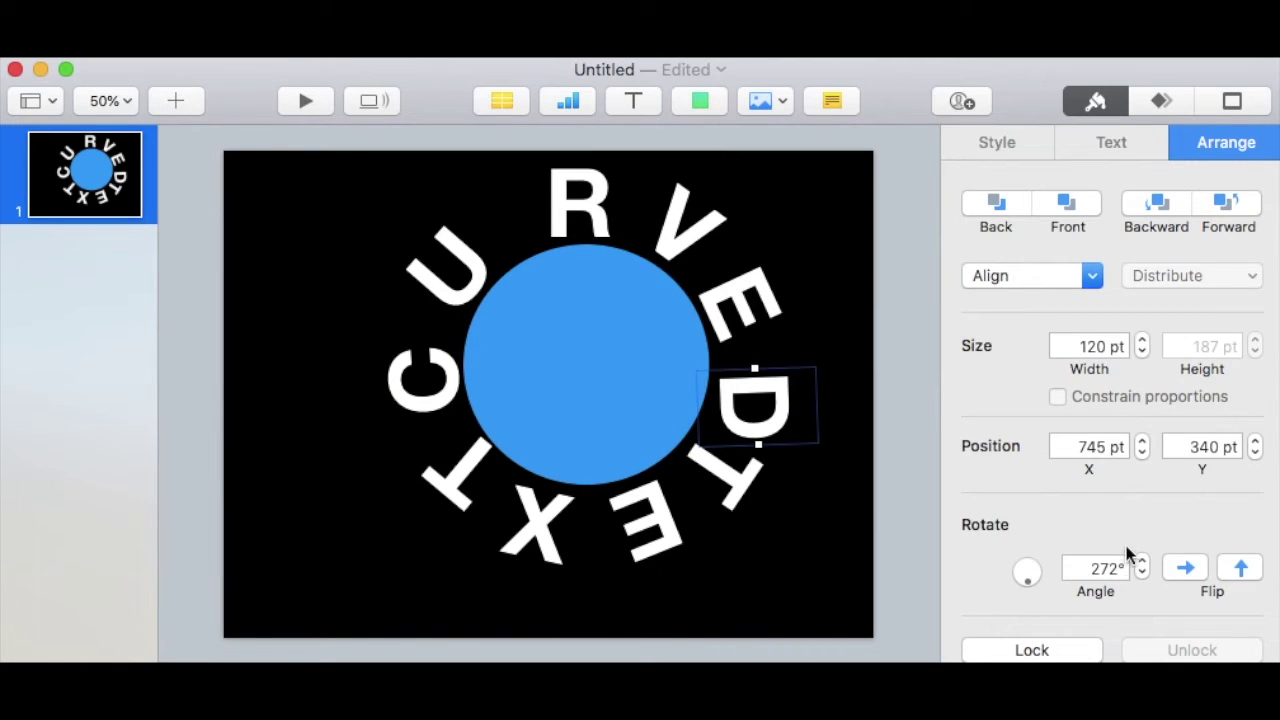
left_click_drag(1143, 576, 1143, 576)
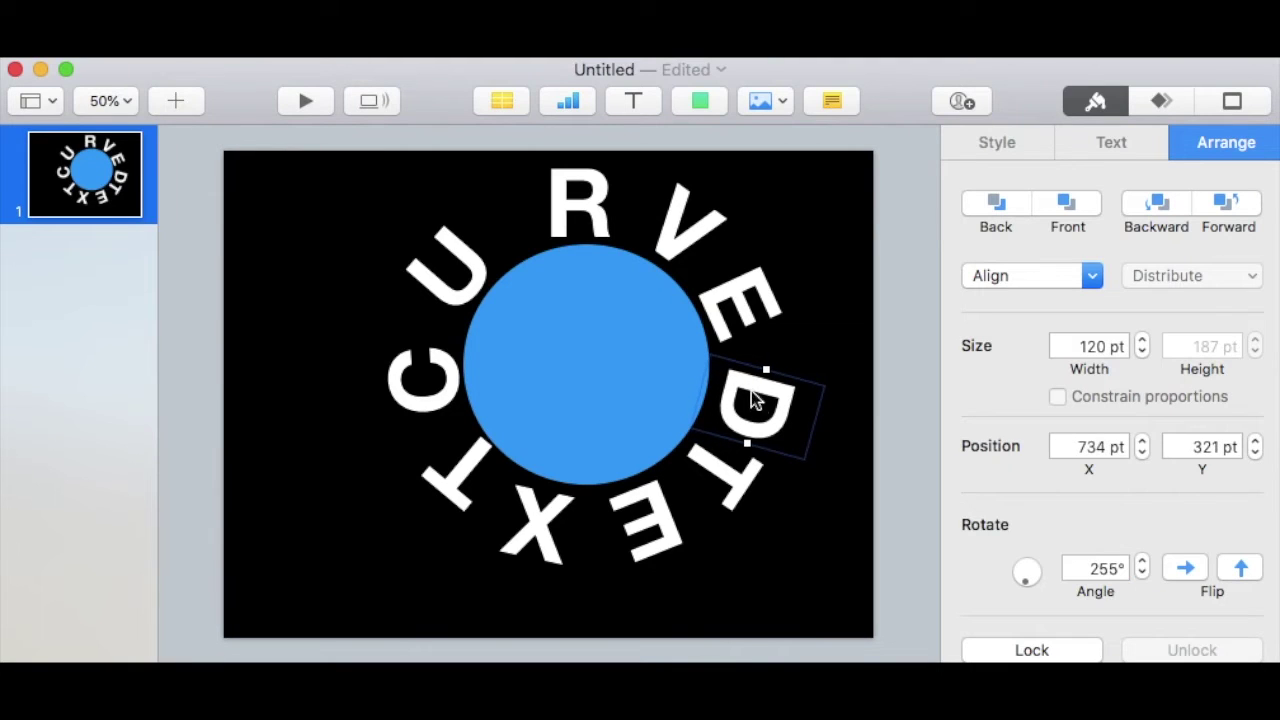
left_click_drag(757, 408, 751, 408)
left_click_drag(748, 488, 746, 494)
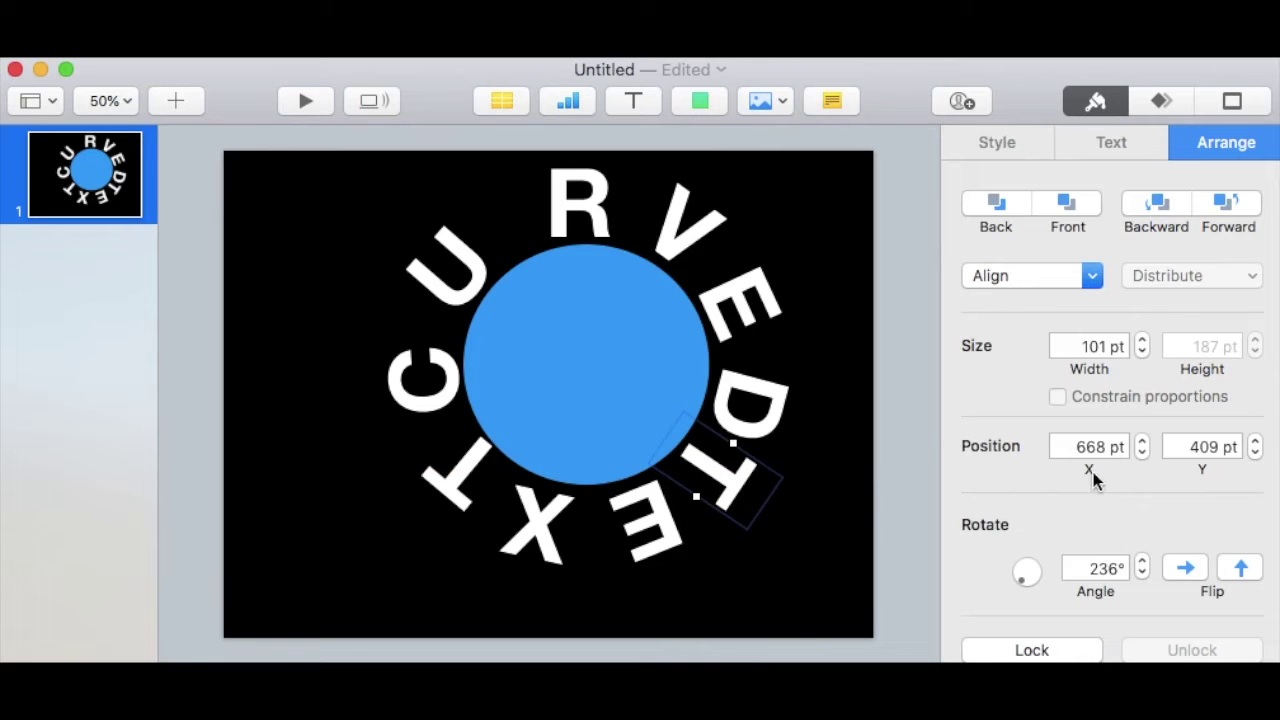
left_click_drag(1142, 576, 1143, 578)
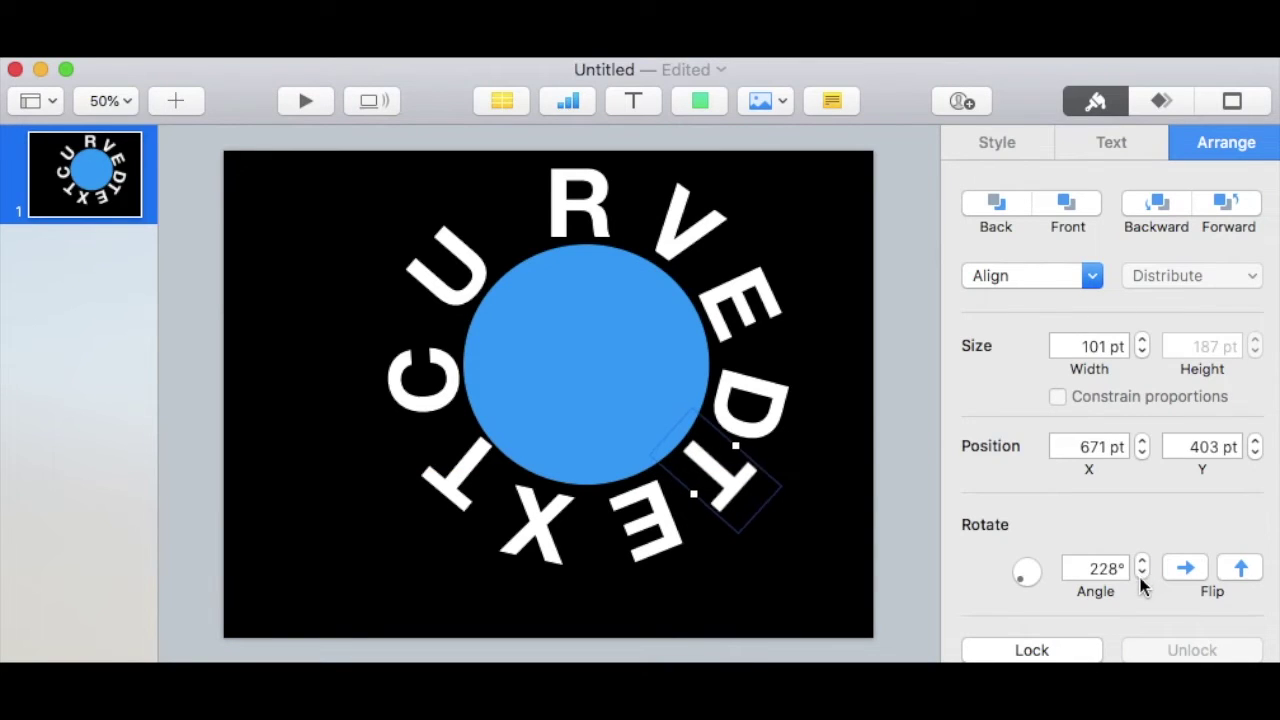
Rotate the X to 343° and the last T of TEXT to 131°.
left_click(638, 532)
left_click(534, 524)
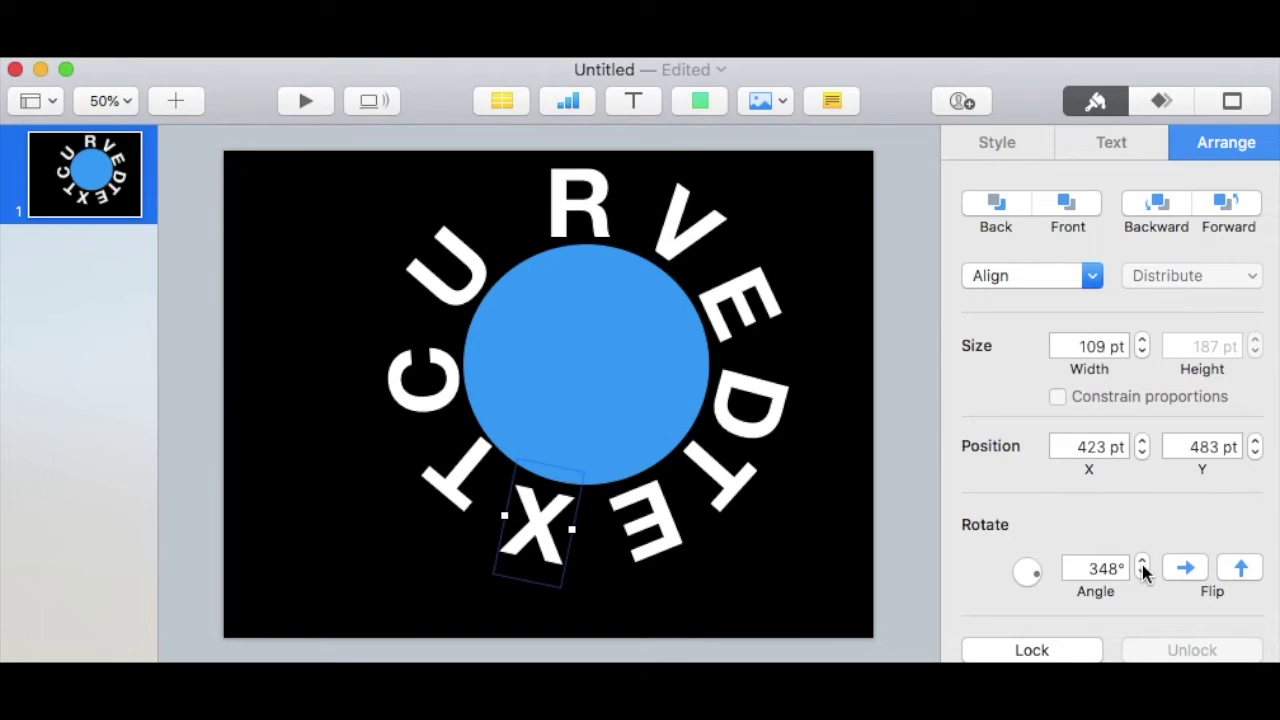
left_click_drag(1143, 574, 1147, 577)
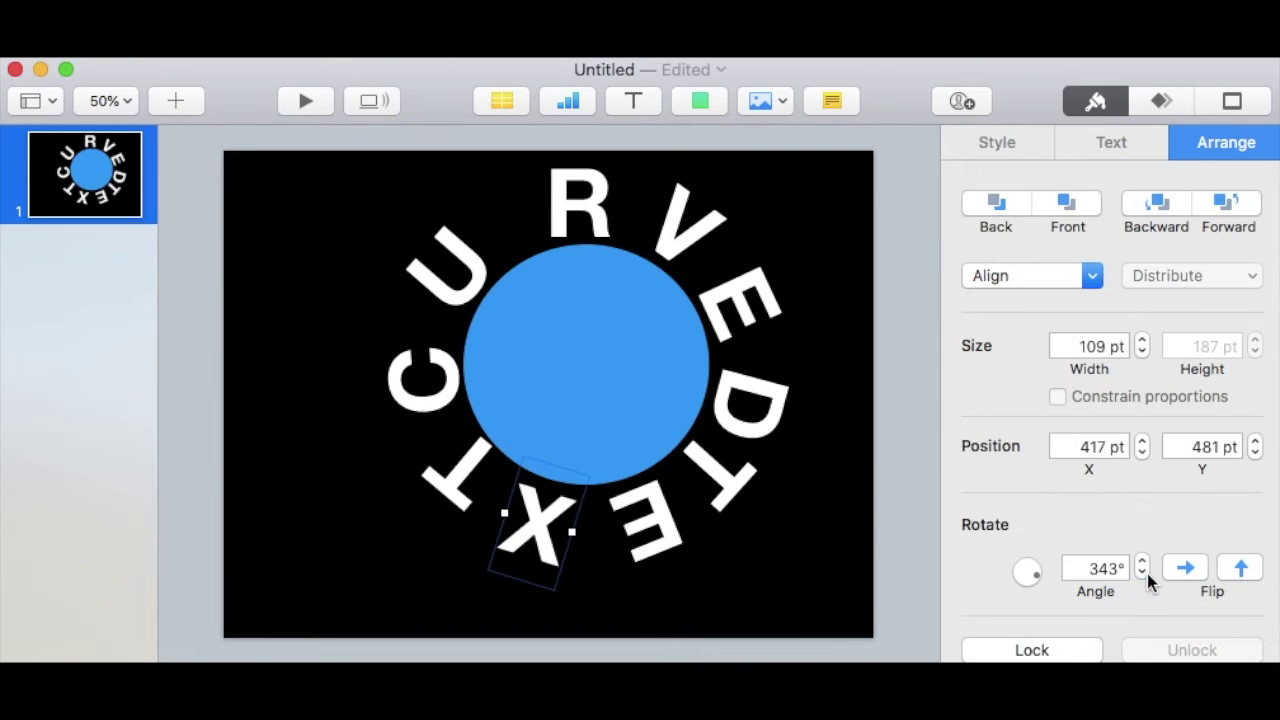
mouse_move(457, 503)
left_mouse_down()
mouse_move(446, 503)
mouse_move(457, 503)
left_mouse_up()
left_click_drag(1143, 566, 1145, 579)
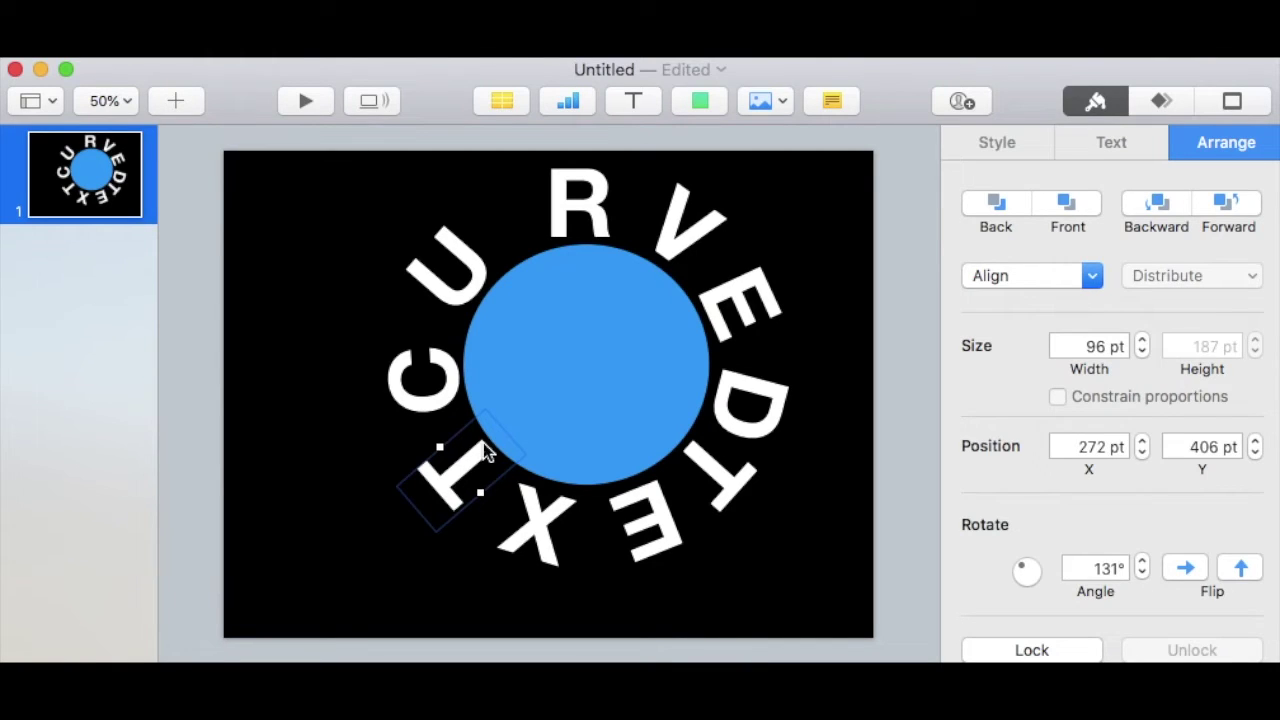
Fine-tune the positions of the R, the D and the letters of TEXT around the circle.
mouse_move(575, 225)
left_mouse_down()
mouse_move(548, 231)
mouse_move(560, 227)
left_mouse_up()
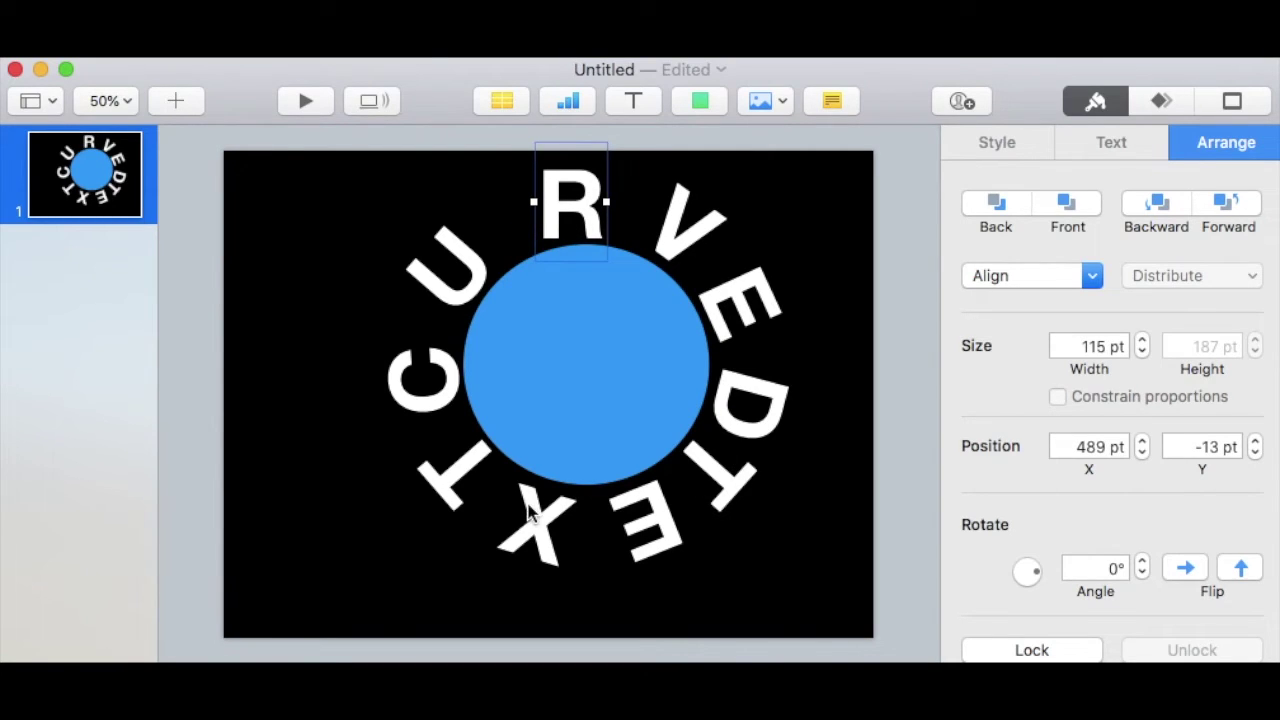
left_click_drag(451, 491, 453, 477)
left_click_drag(543, 543, 531, 535)
mouse_move(654, 543)
left_mouse_down()
mouse_move(652, 562)
mouse_move(654, 551)
left_mouse_up()
left_click_drag(718, 485, 746, 508)
left_click(762, 405)
left_click_drag(762, 405, 753, 409)
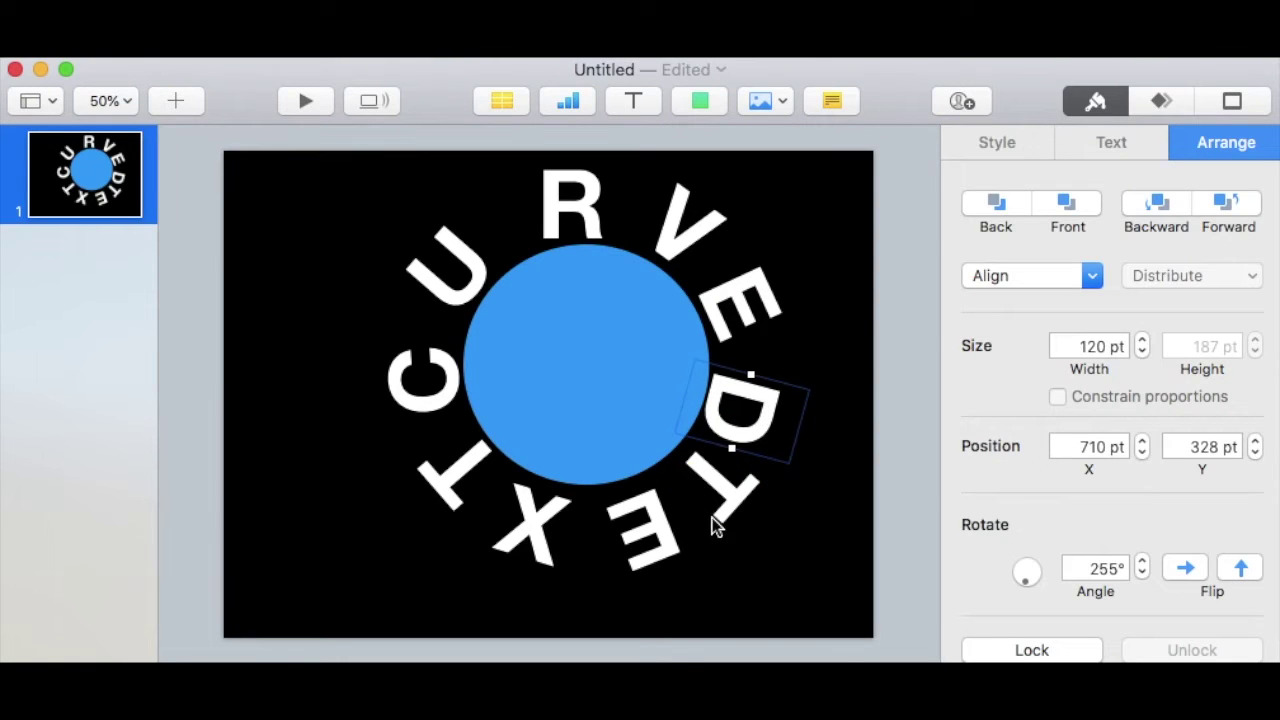
Nudge the E of TEXT up to the circle's edge and rotate it to 198°.
left_click_drag(658, 533, 660, 522)
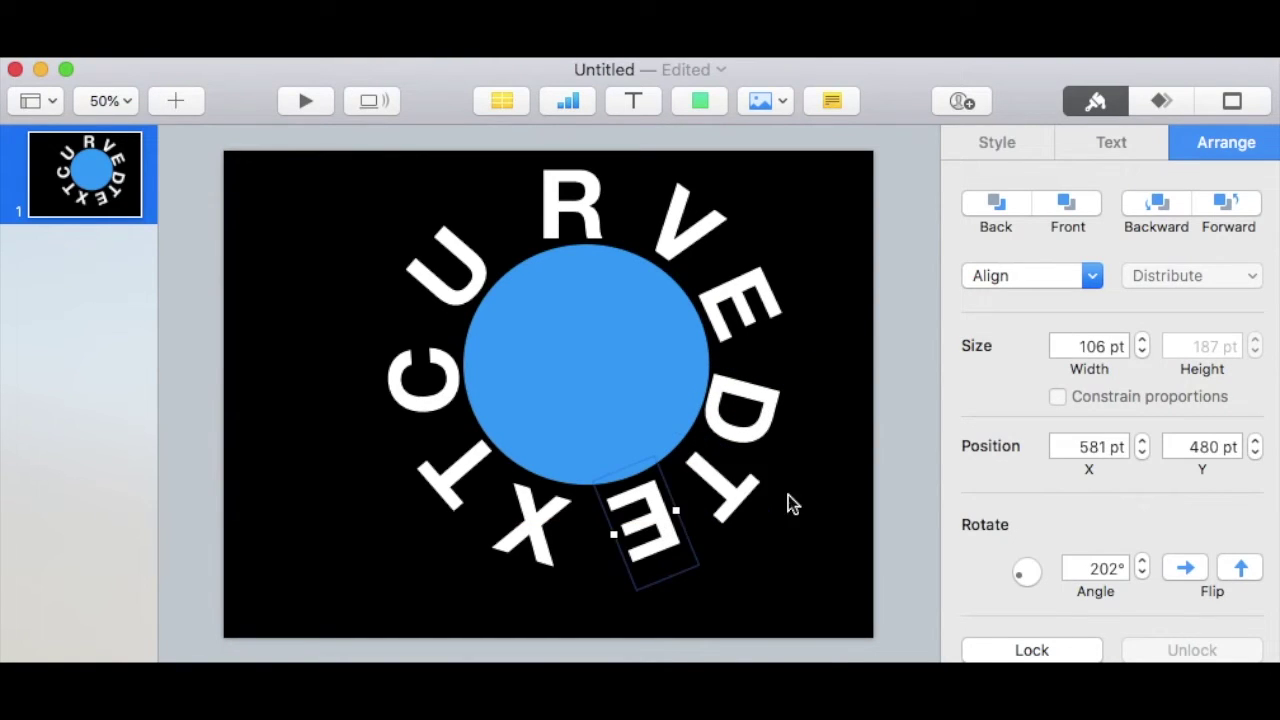
left_click(1142, 574)
left_click(1142, 574)
left_click(1142, 574)
left_click(1143, 576)
Rotate the X to 341°, nudge it and the neighbouring E slightly left, and clear the selection.
left_click(532, 527)
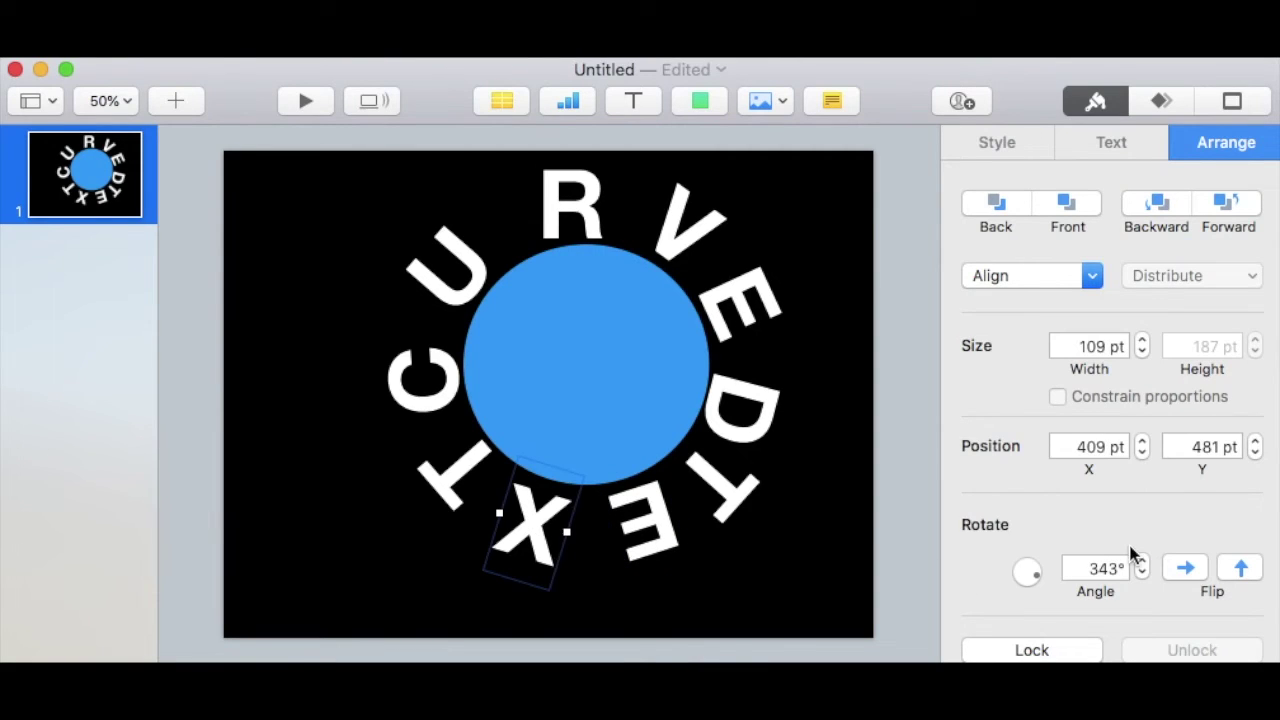
left_click(1142, 574)
left_click(1142, 574)
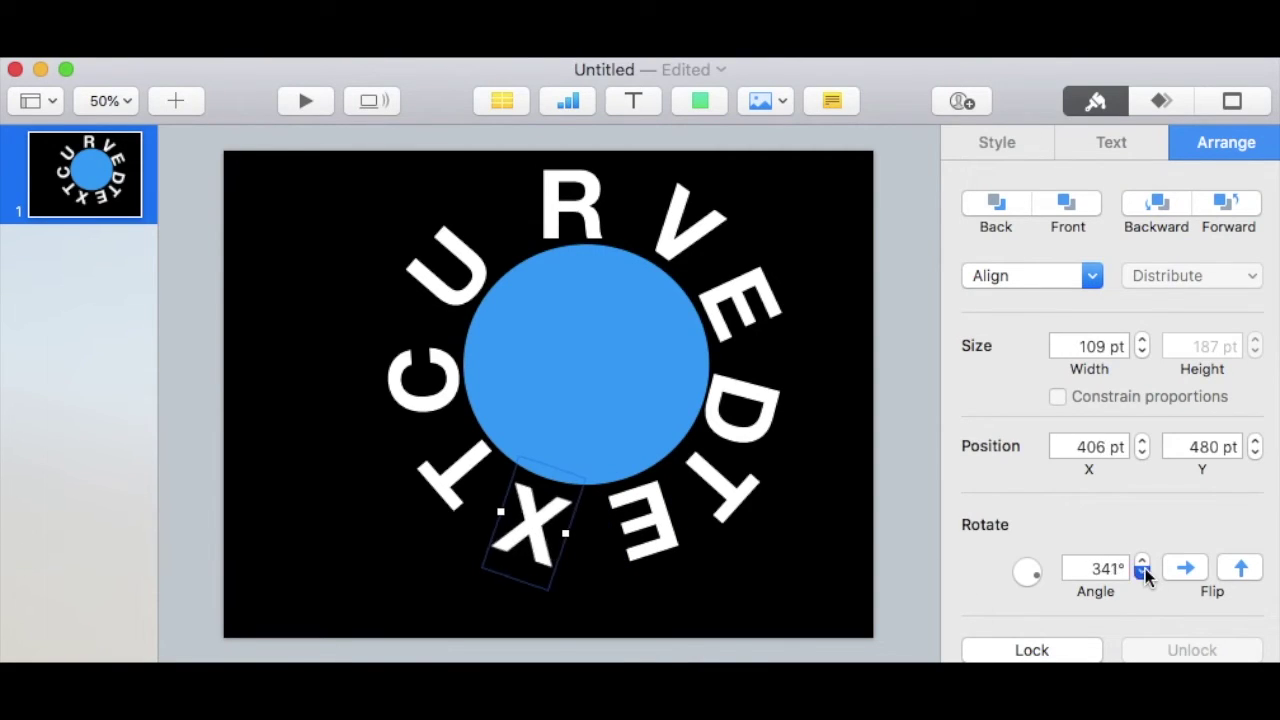
left_click_drag(543, 526, 541, 525)
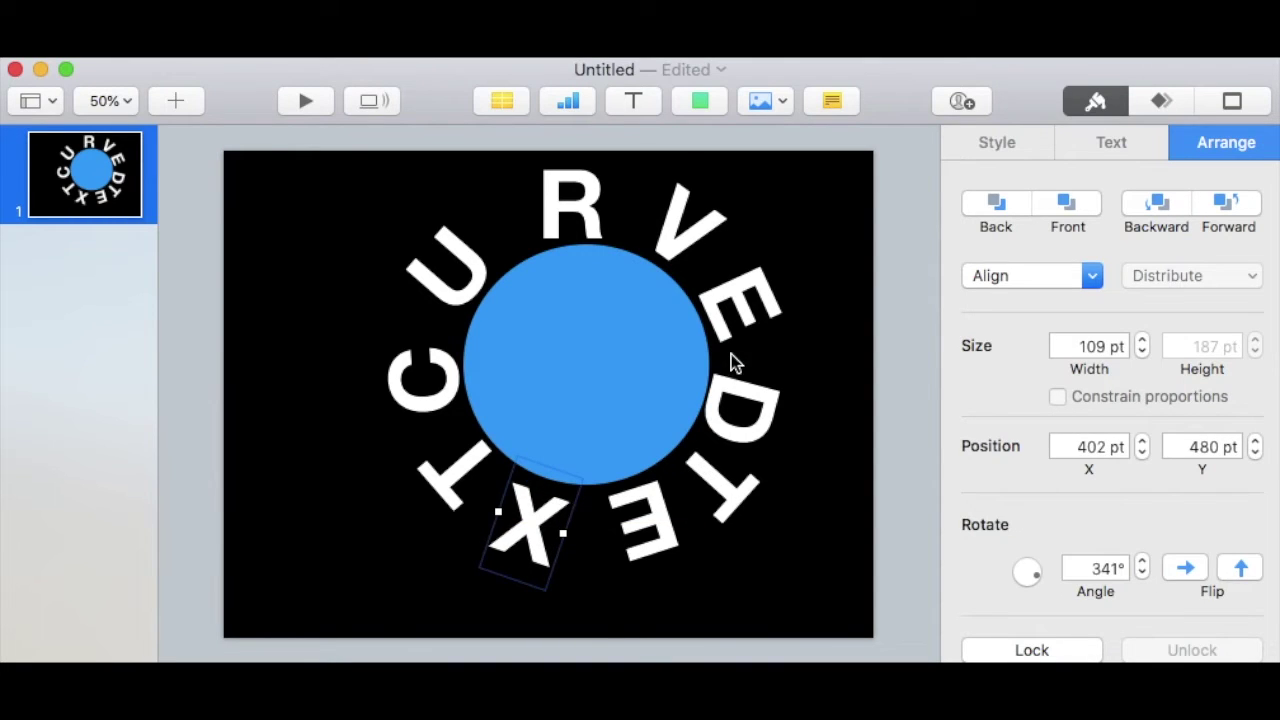
left_click_drag(651, 556, 643, 545)
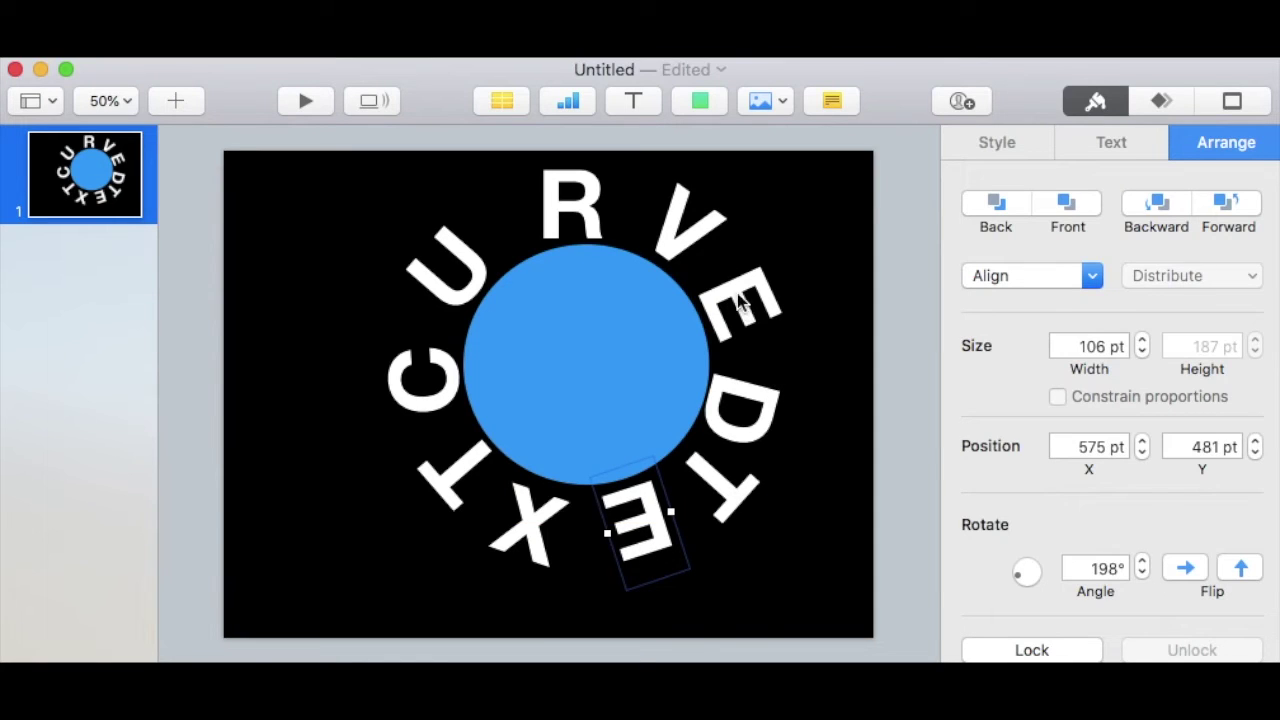
left_click(926, 574)
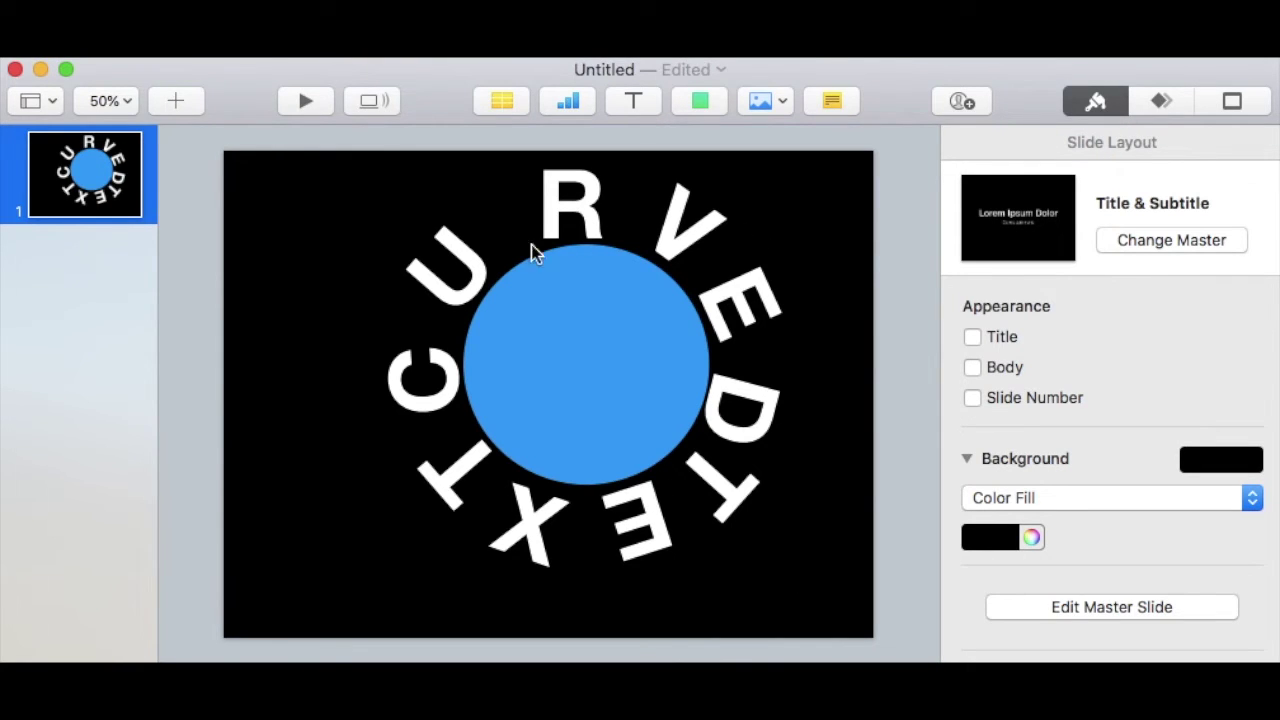
Select all ten letters of CURVED TEXT around the circle together.
left_click(435, 389)
left_click(460, 302, "shift")
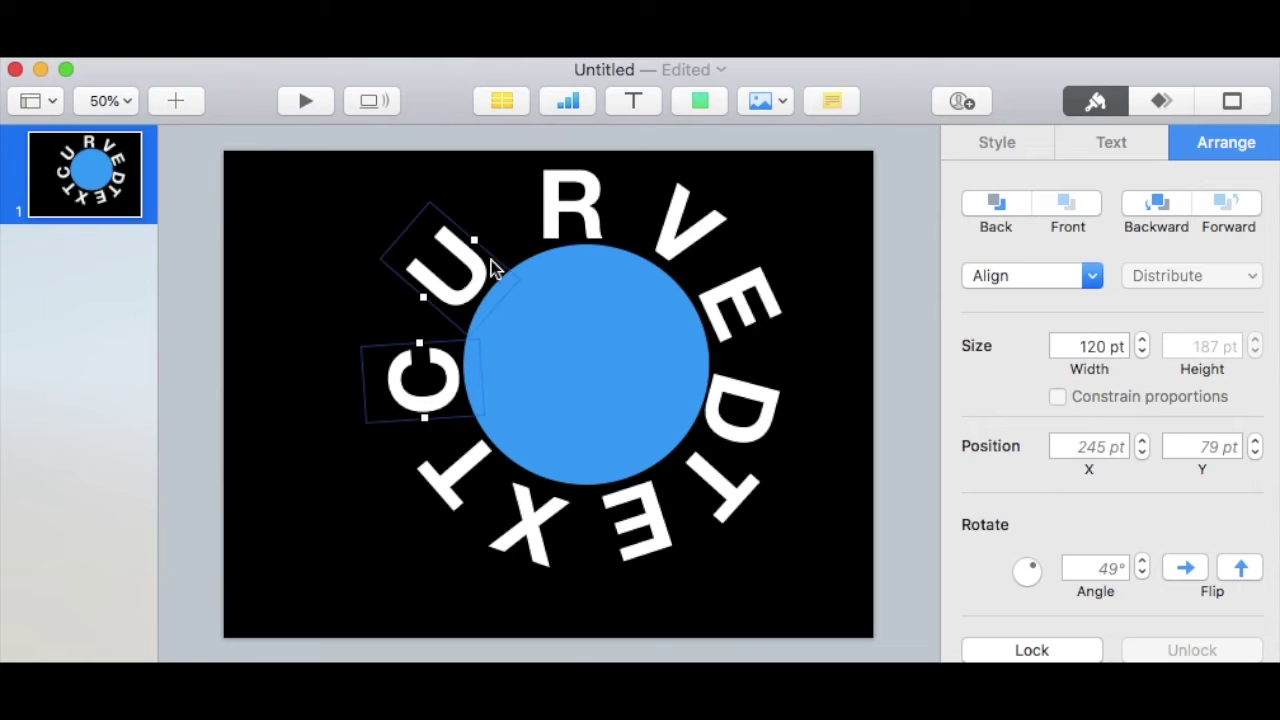
left_click(588, 207, "shift")
left_click(692, 222, "shift")
left_click(746, 315, "shift")
left_click(766, 437, "shift")
left_click(745, 500, "shift")
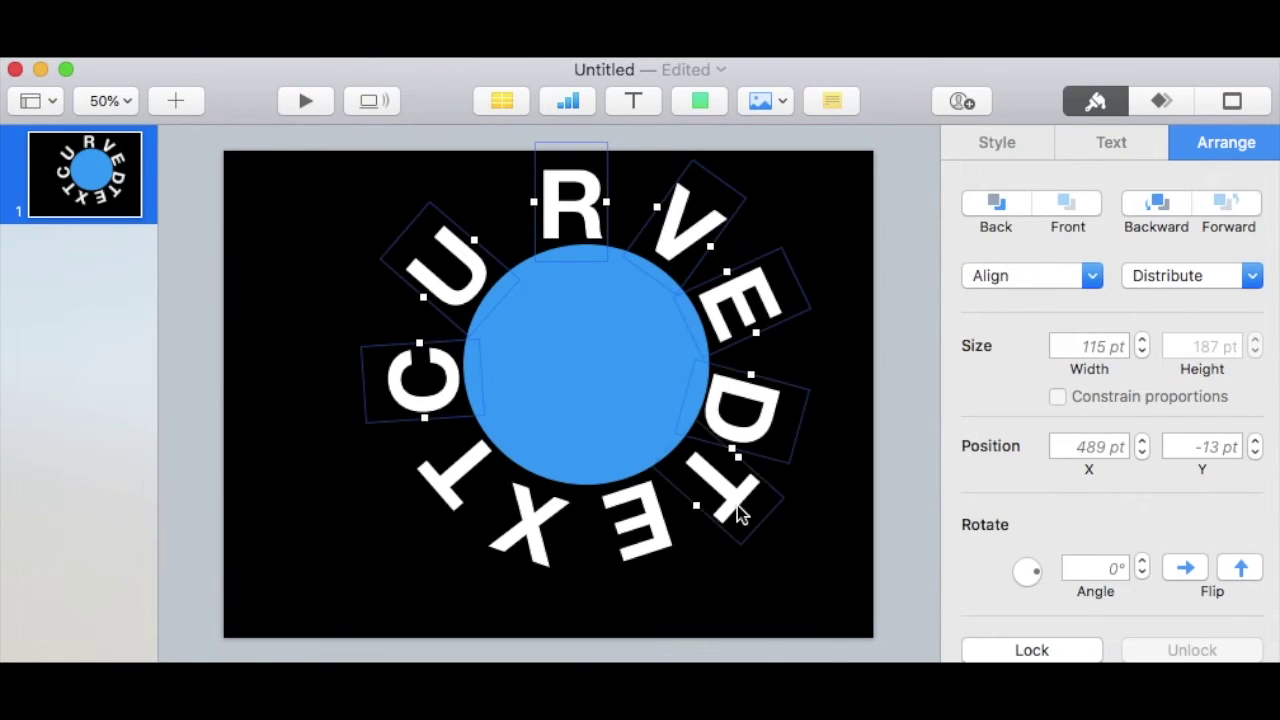
left_click(615, 533, "shift")
left_click(507, 540, "shift")
left_click(448, 495, "shift")
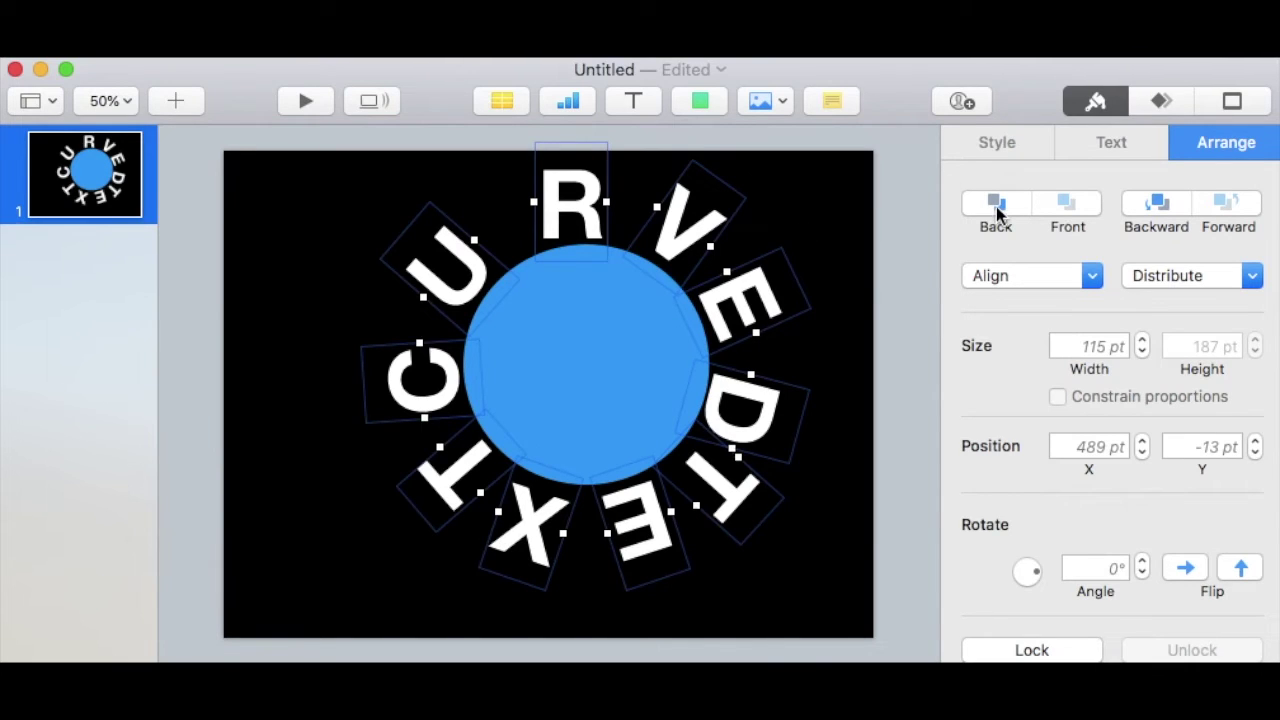
Try italic formatting on all the selected letters and switch it back off.
left_click(1078, 148)
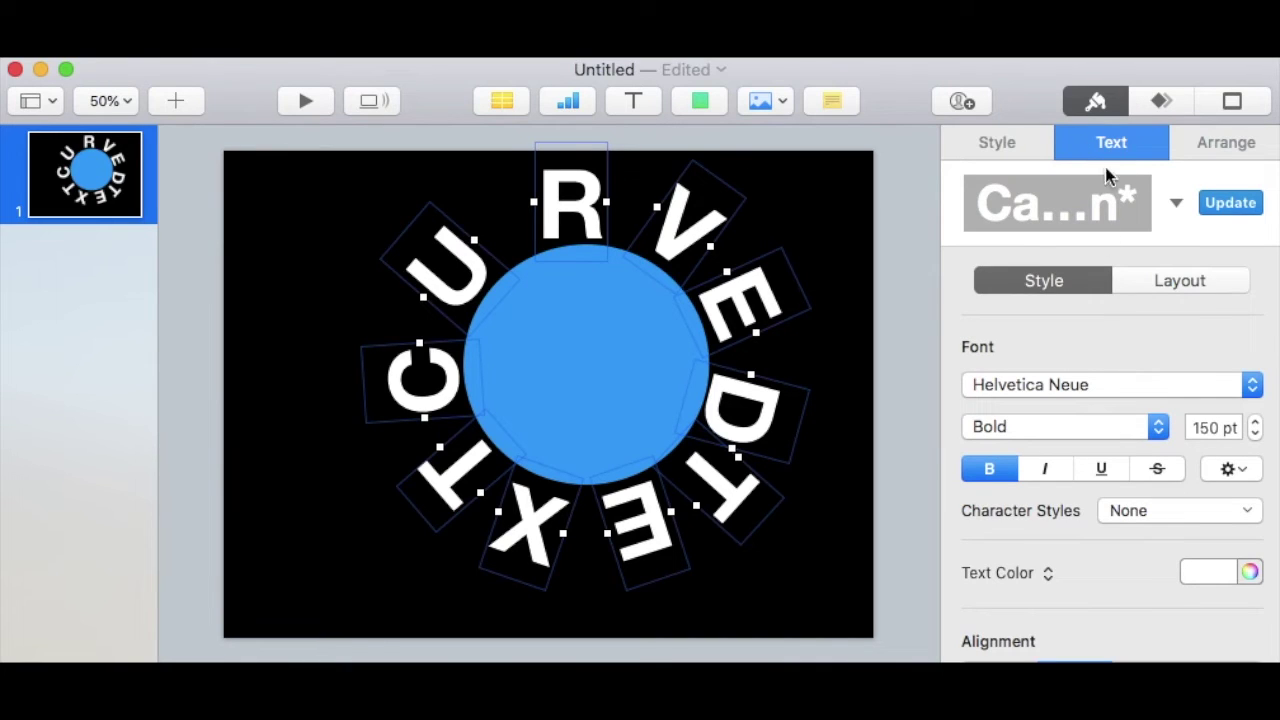
left_click(1043, 470)
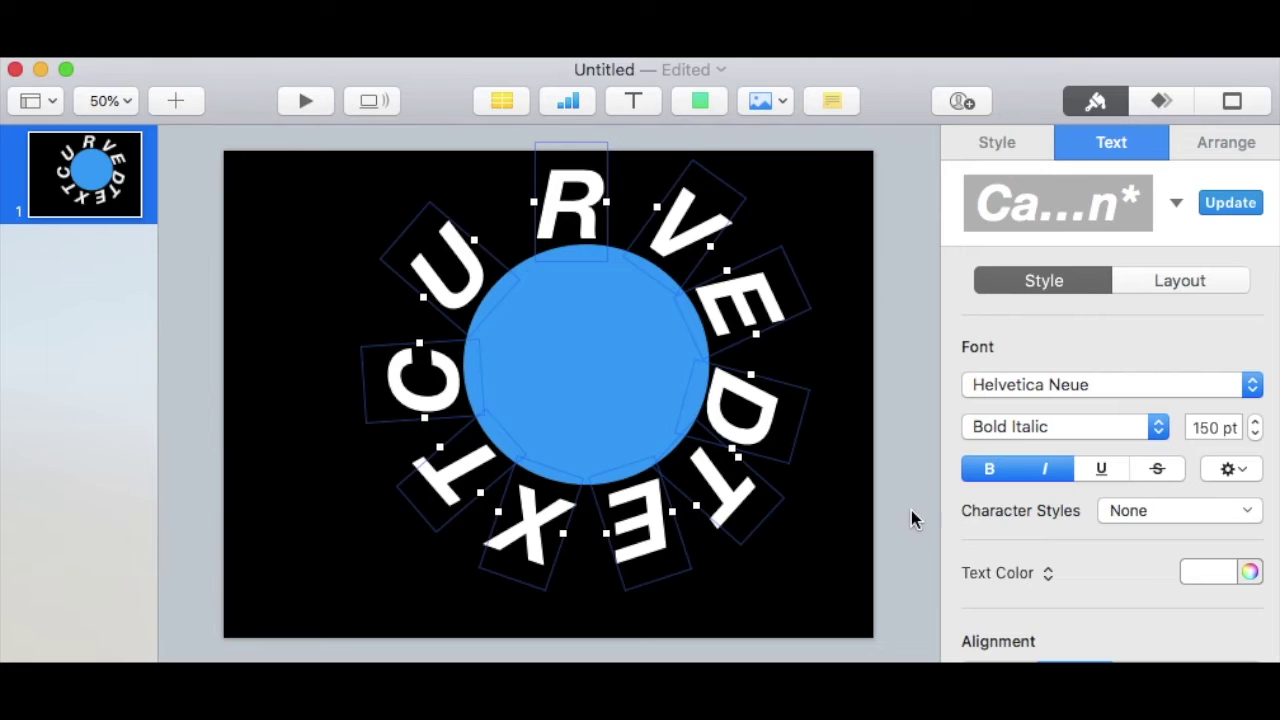
left_click(1051, 470)
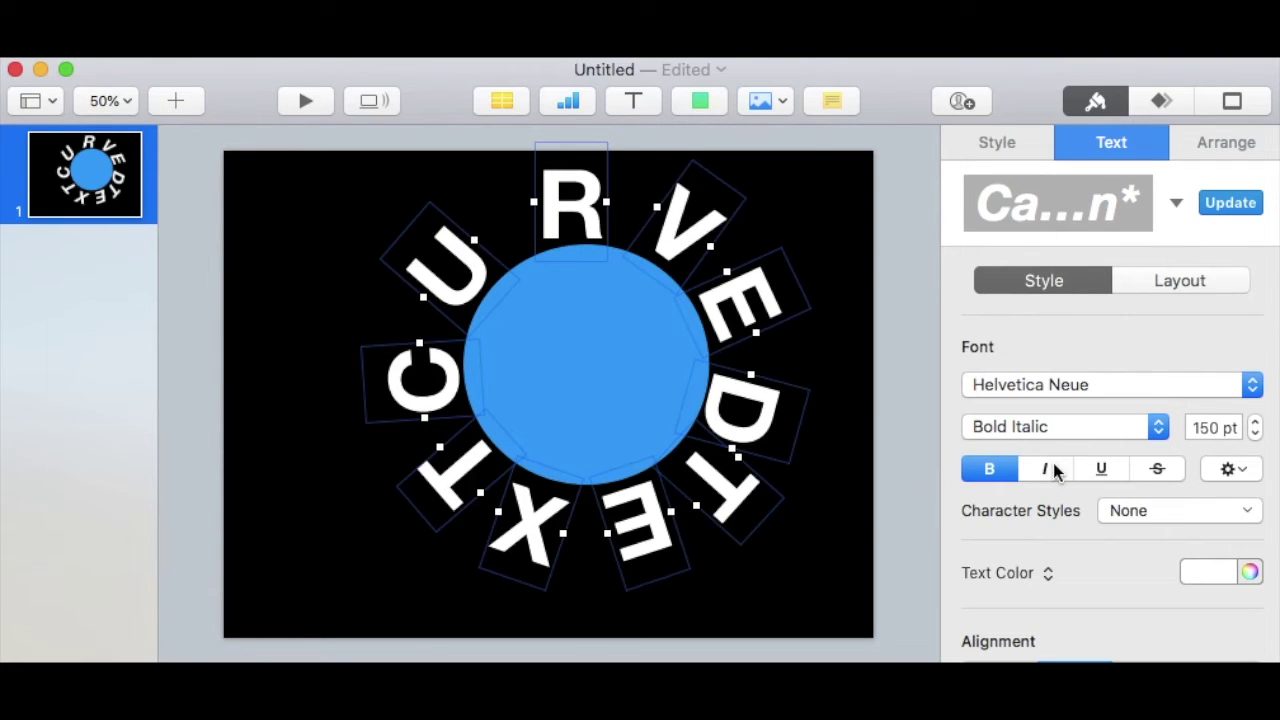
Try underlining the selected letters and removing their bold formatting, and restore both settings.
left_click(1103, 470)
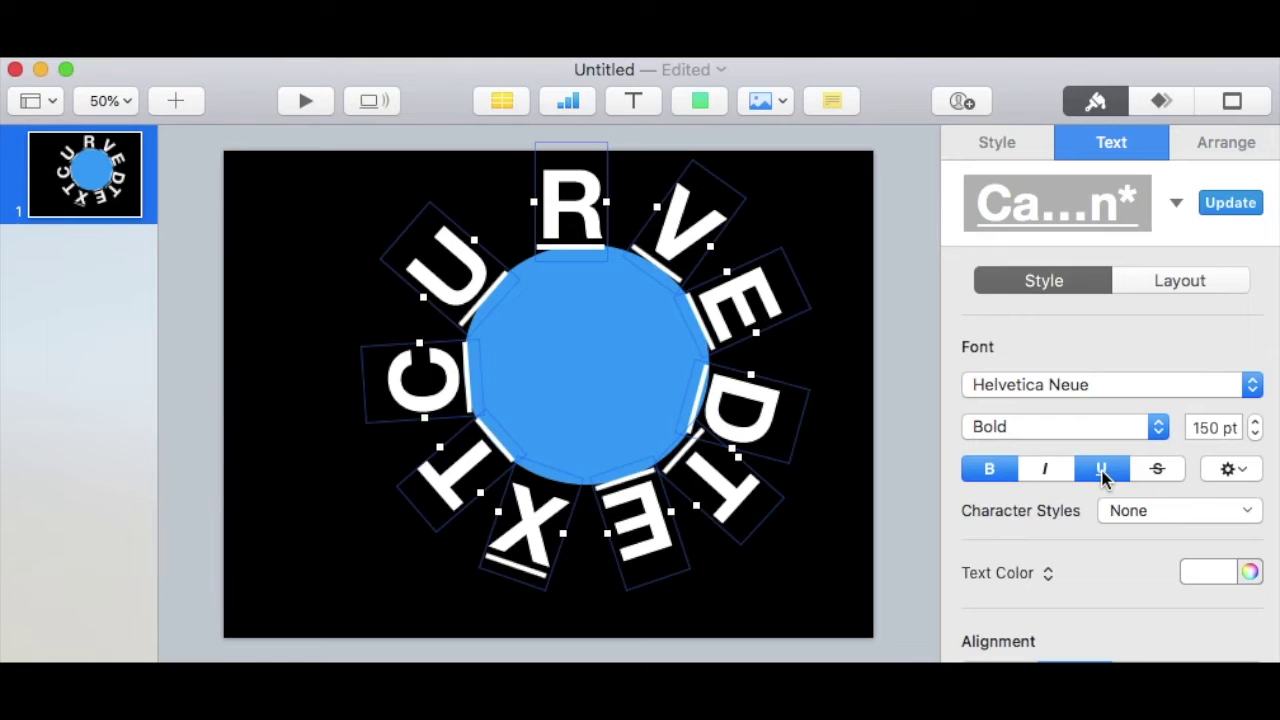
left_click(1104, 470)
left_click(988, 468)
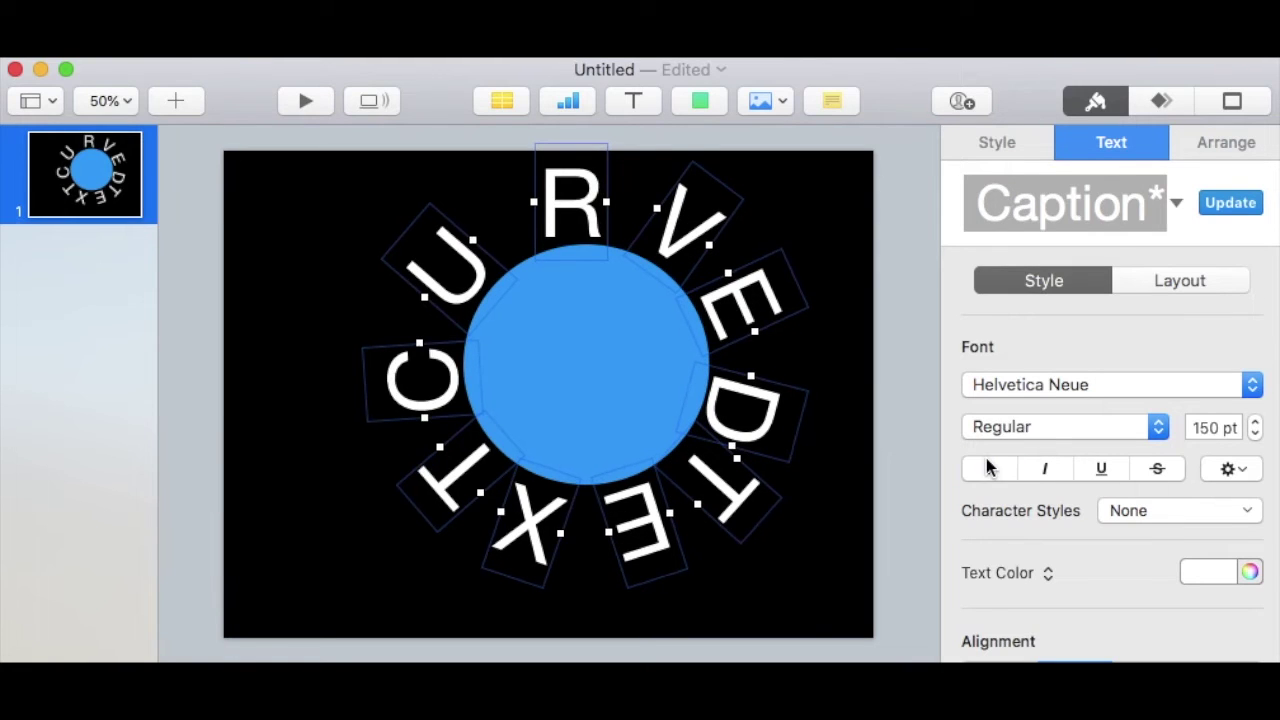
left_click(988, 468)
left_click(988, 468)
left_click(988, 468)
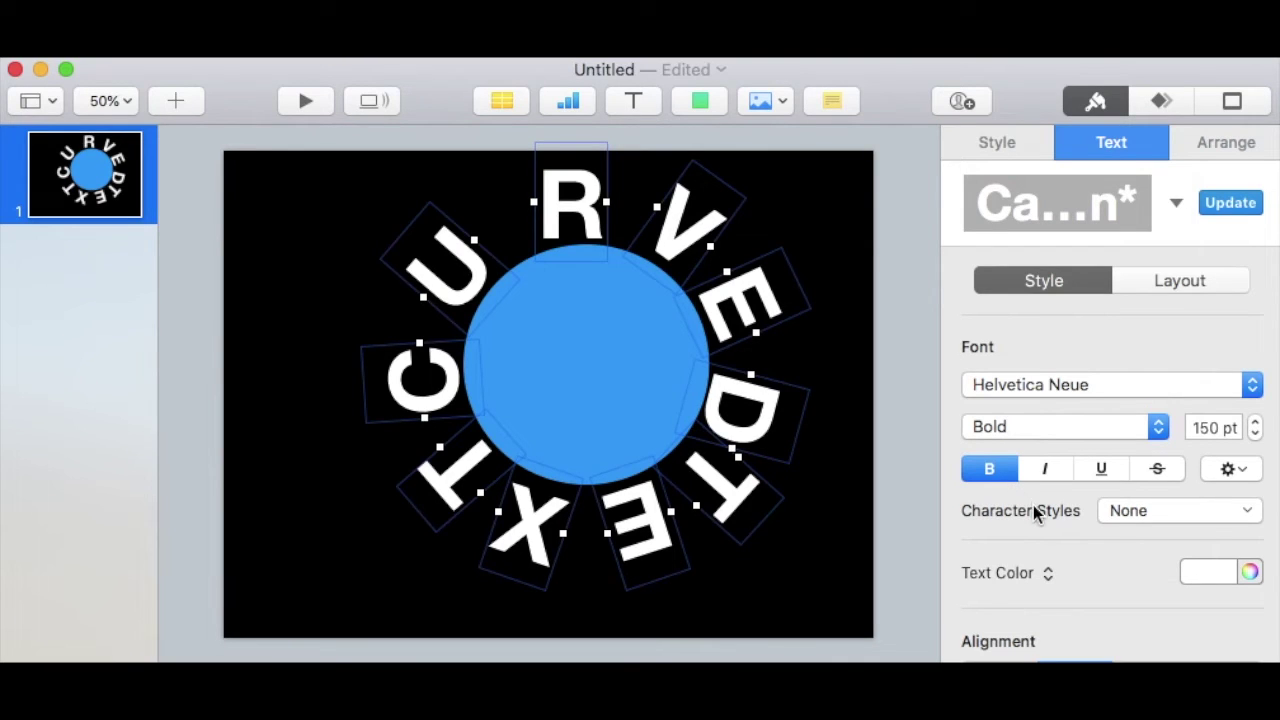
Change the font of all the selected letters to Noteworthy and clear the selection.
left_click(1048, 385)
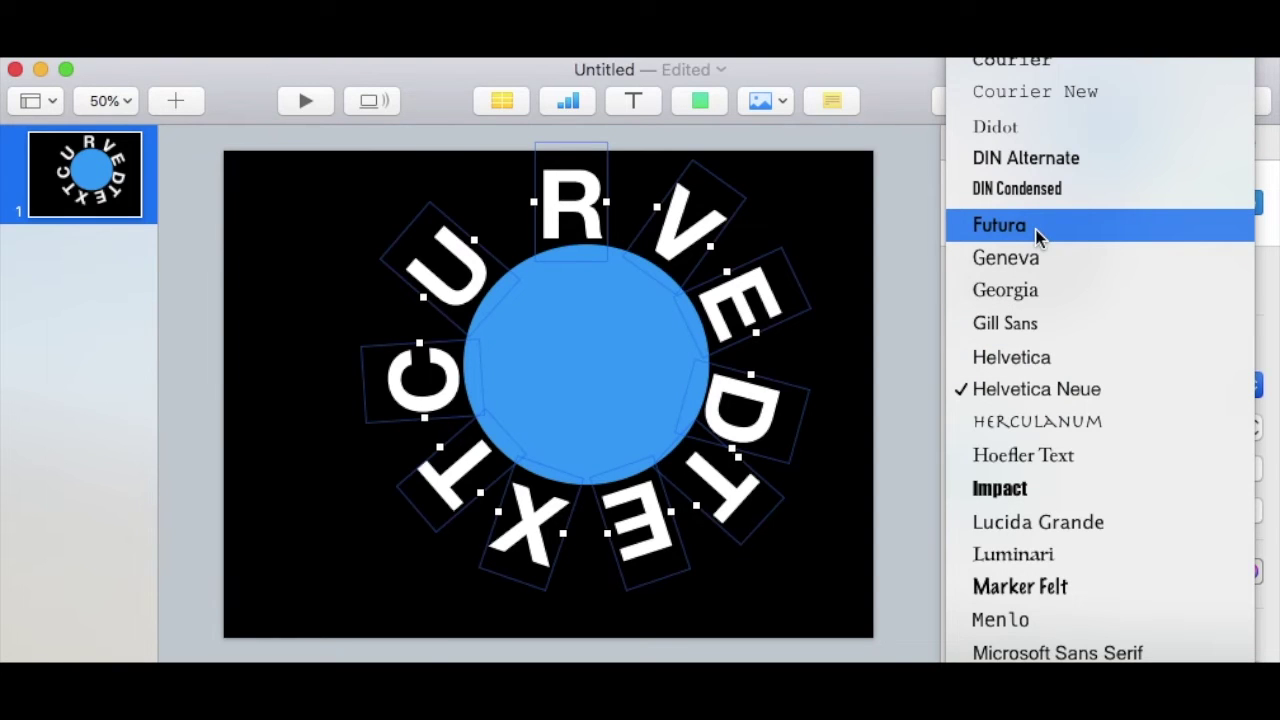
scroll(1038, 236, "up", 10)
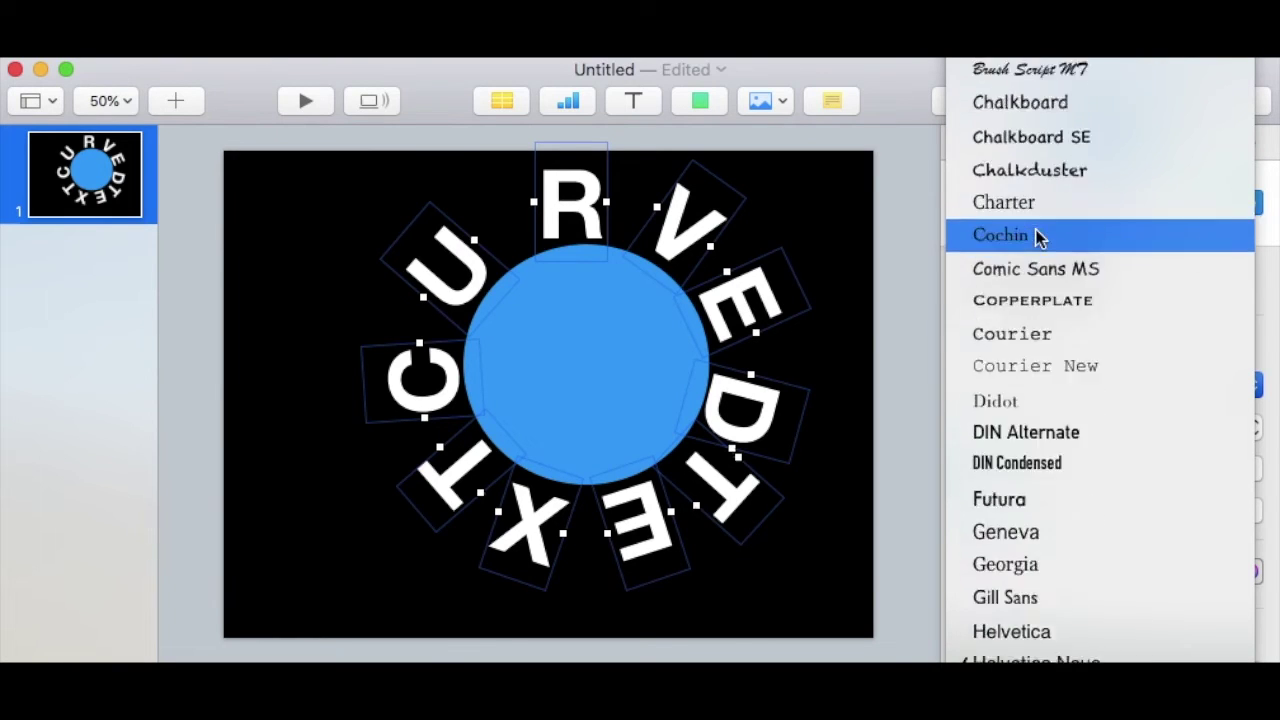
scroll(1038, 236, "down", 15)
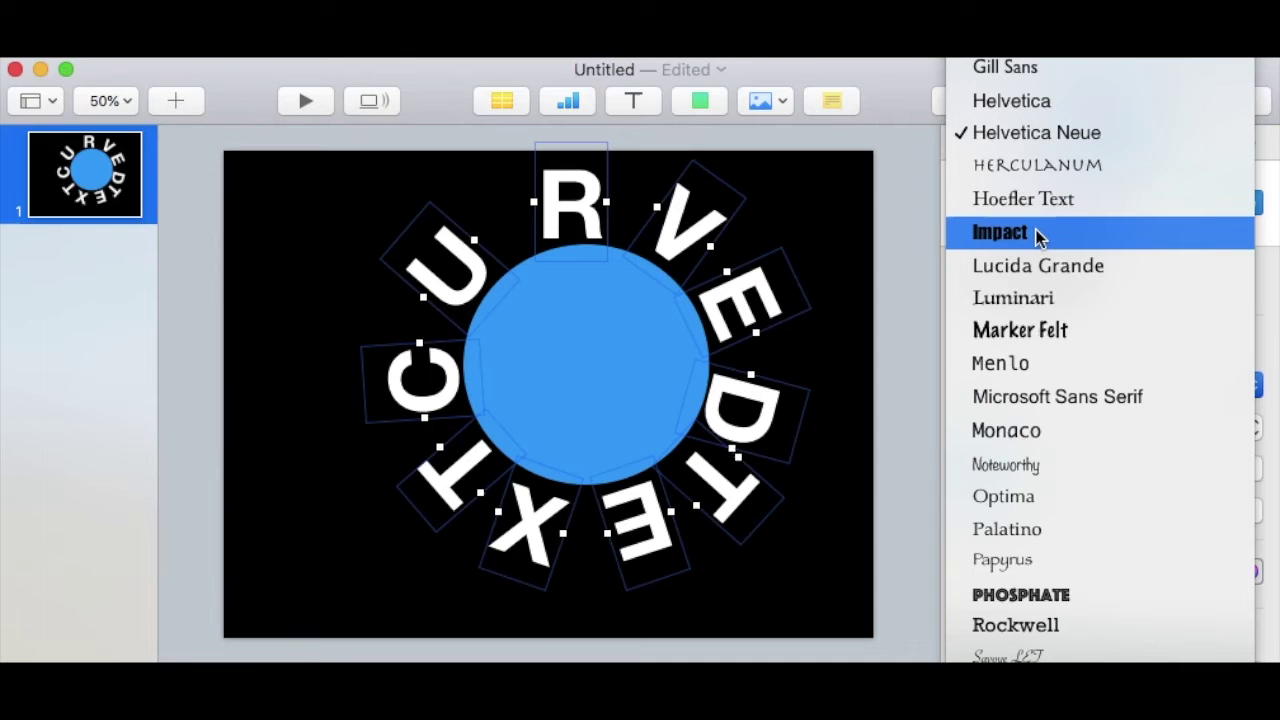
left_click(1087, 481)
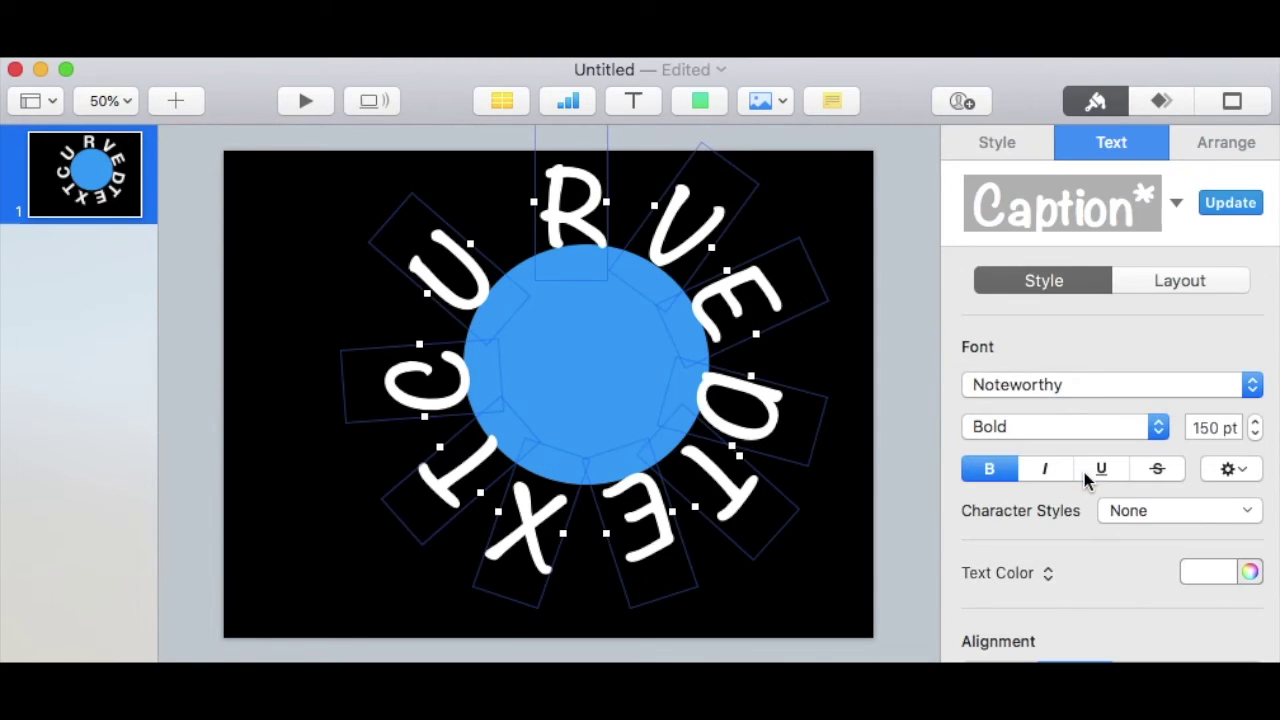
left_click(928, 541)
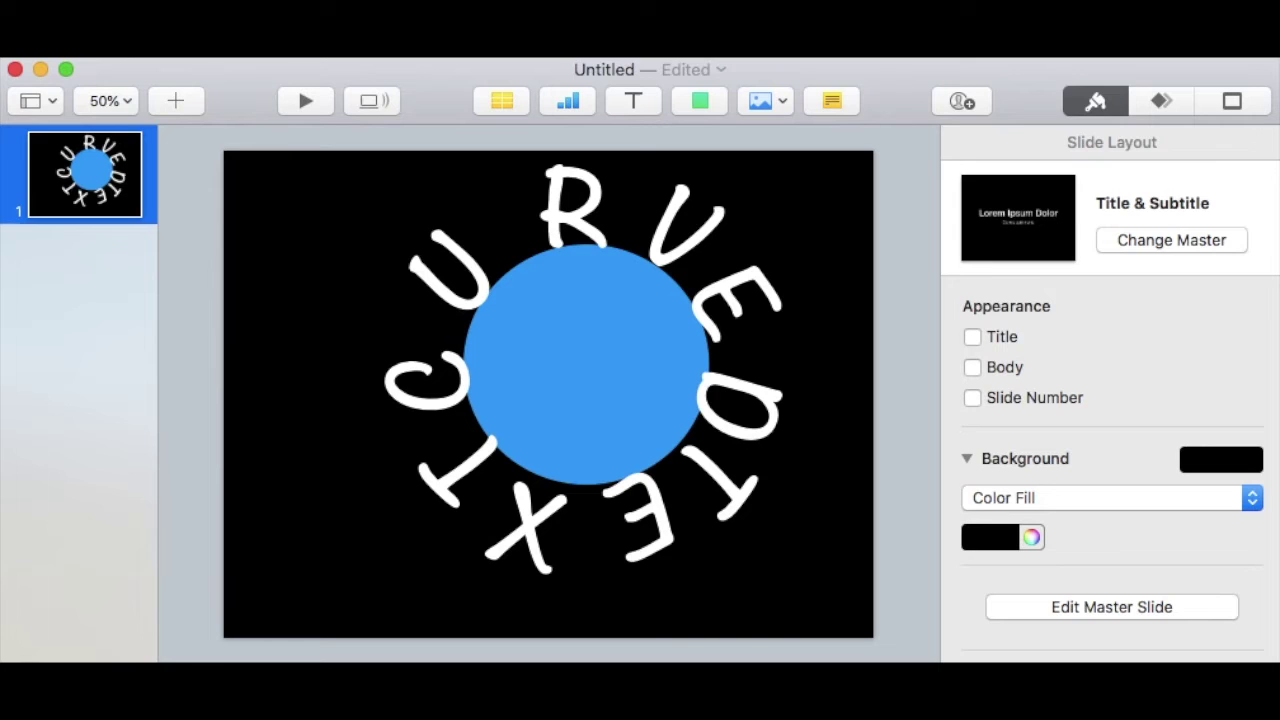
Select all ten letters around the circle together again.
left_click(535, 536)
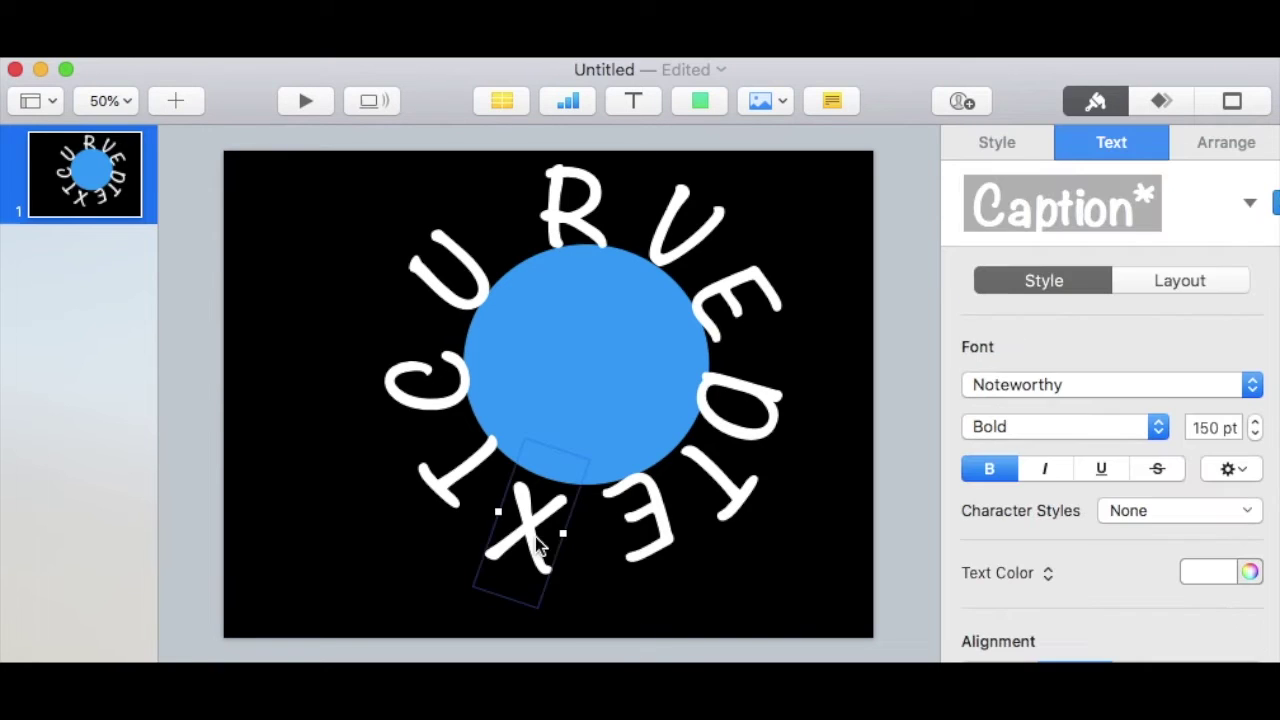
left_click(463, 478, "shift")
left_click(447, 385, "shift")
left_click(452, 277, "shift")
left_click(578, 208, "shift")
left_click(672, 243, "shift")
left_click(708, 302, "shift")
left_click(727, 382, "shift")
left_click(723, 502, "shift")
left_click(643, 530, "shift")
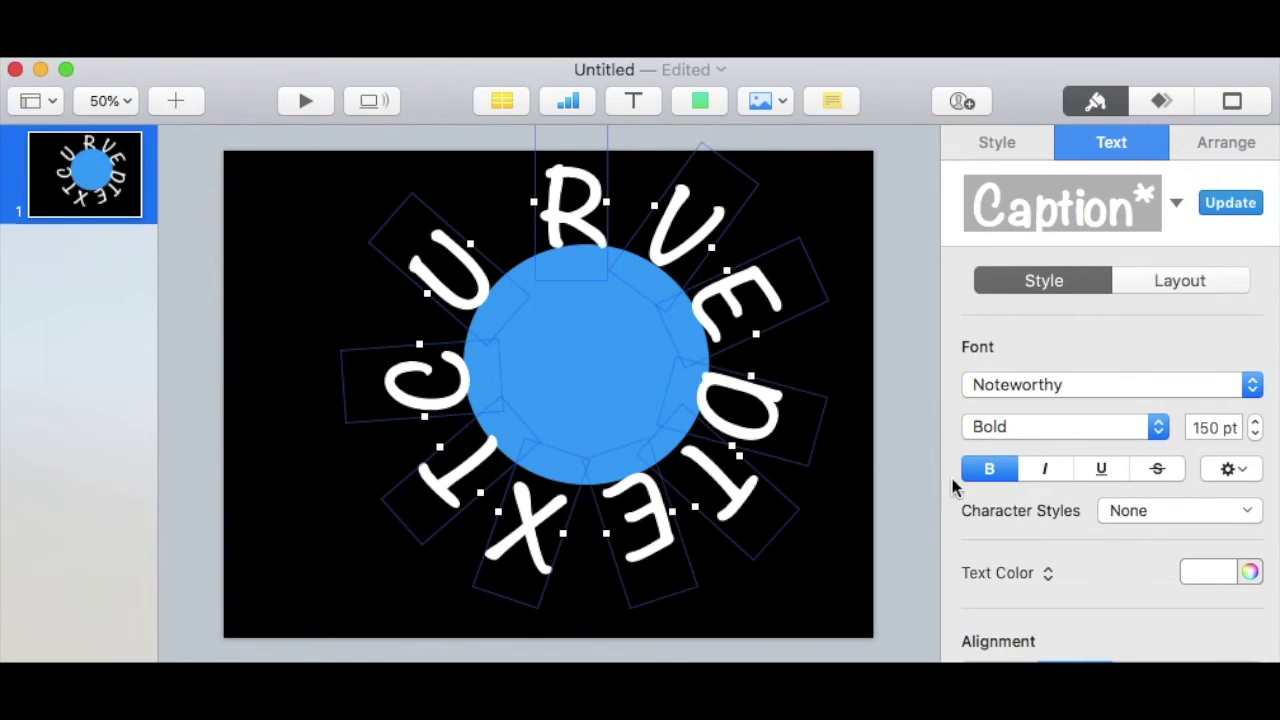
Try rotating all the selected letters to a common angle of 359°, undo it and clear the selection.
left_click(1045, 475)
left_click(1214, 142)
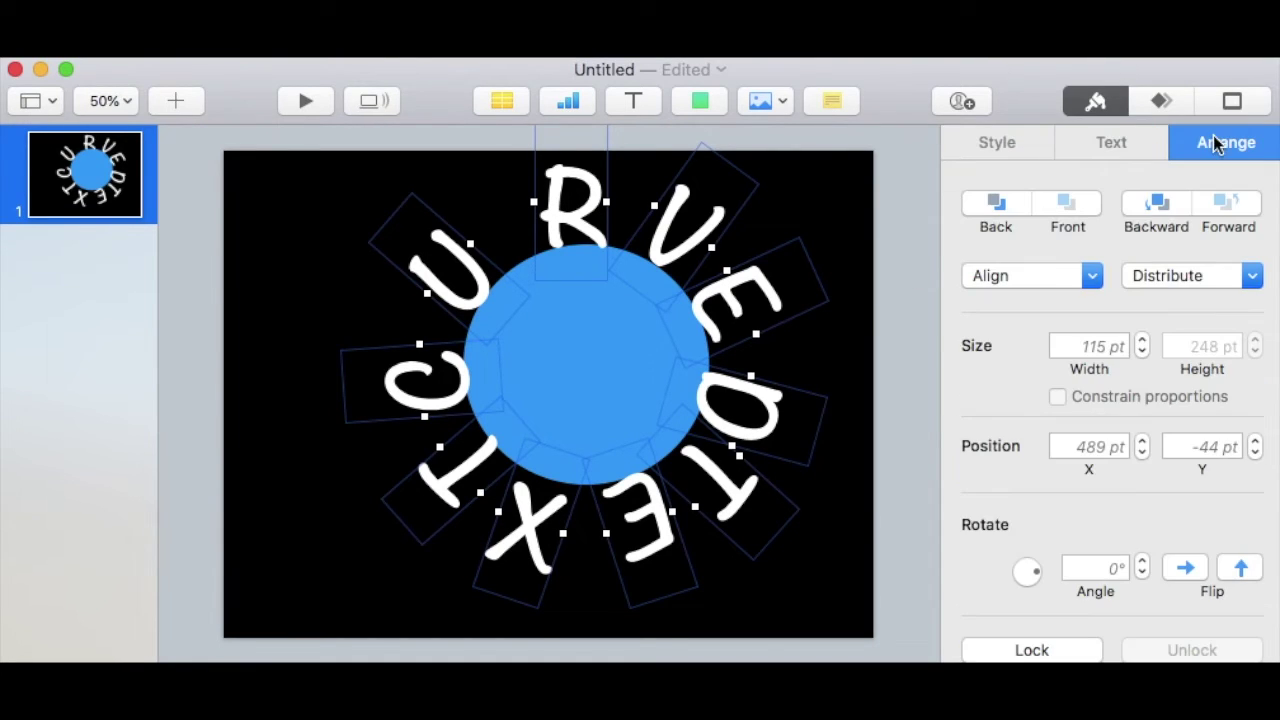
left_click(1144, 573)
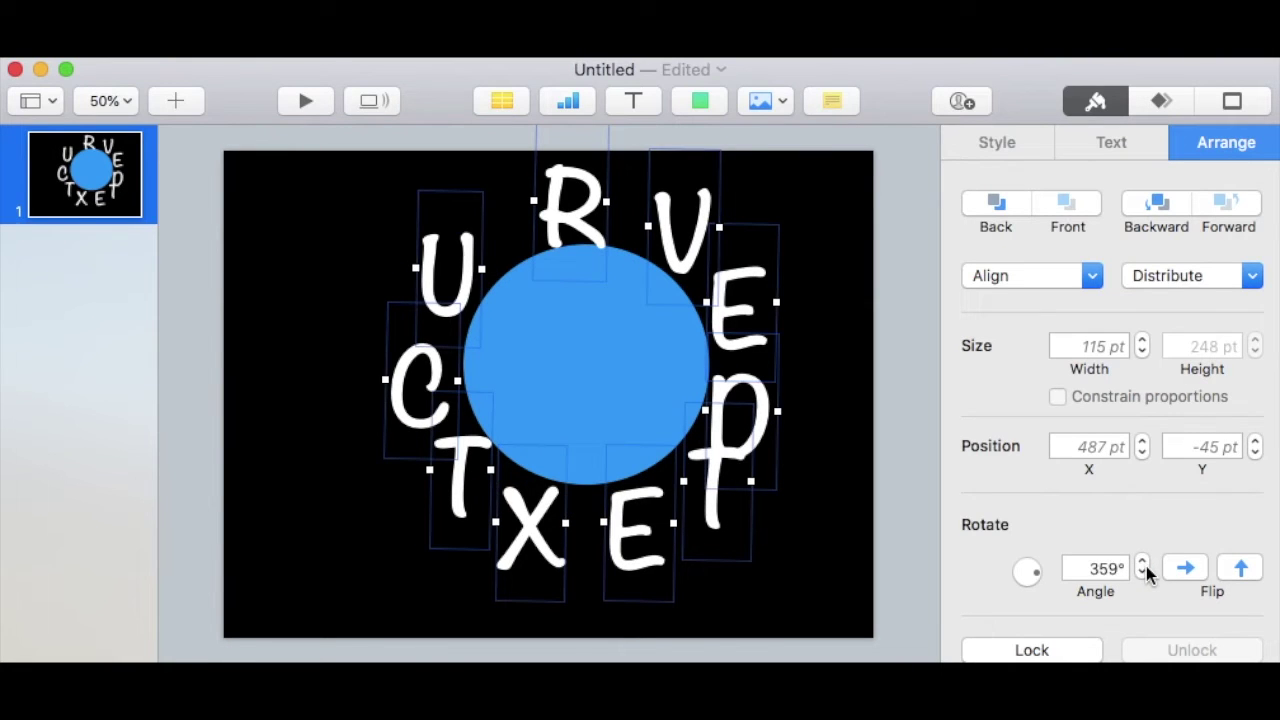
left_click(1146, 566)
left_click(901, 495)
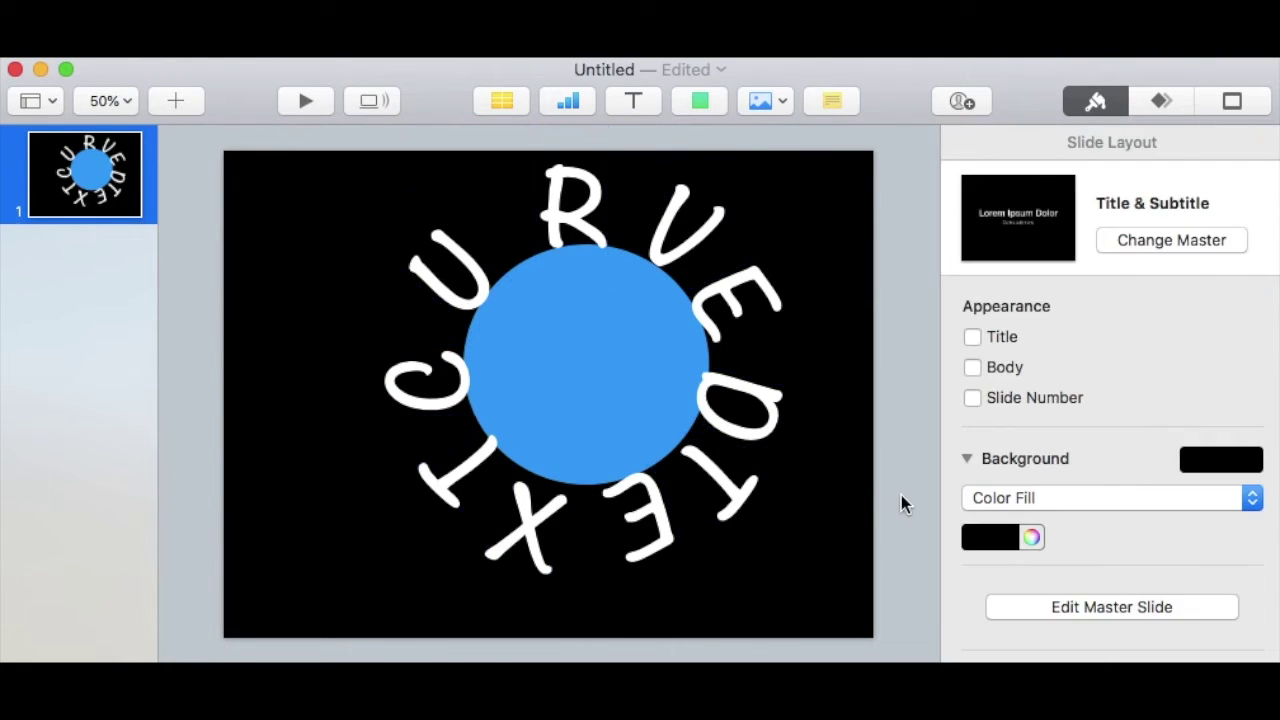
Move the C slightly left, away from the circle, and rotate it to 77°.
left_click(438, 394)
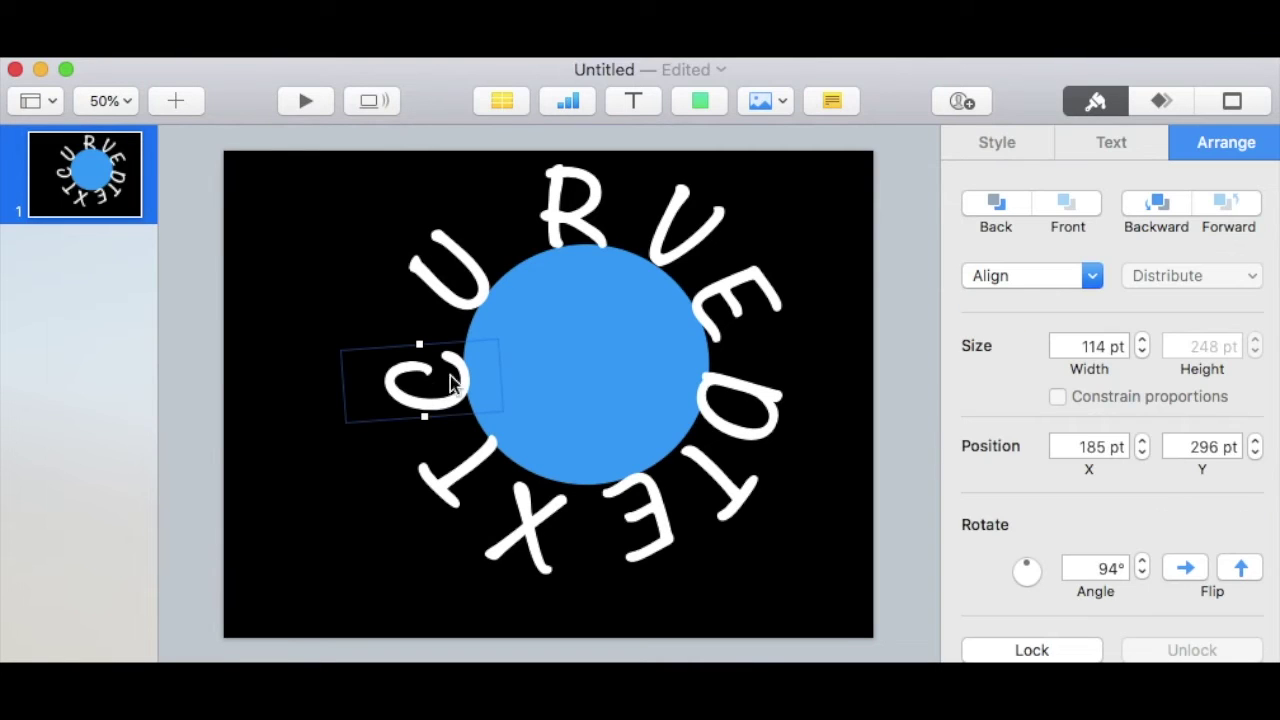
left_click(1142, 575)
left_click(1142, 575)
left_click(1142, 575)
left_click(1142, 575)
left_click(1142, 575)
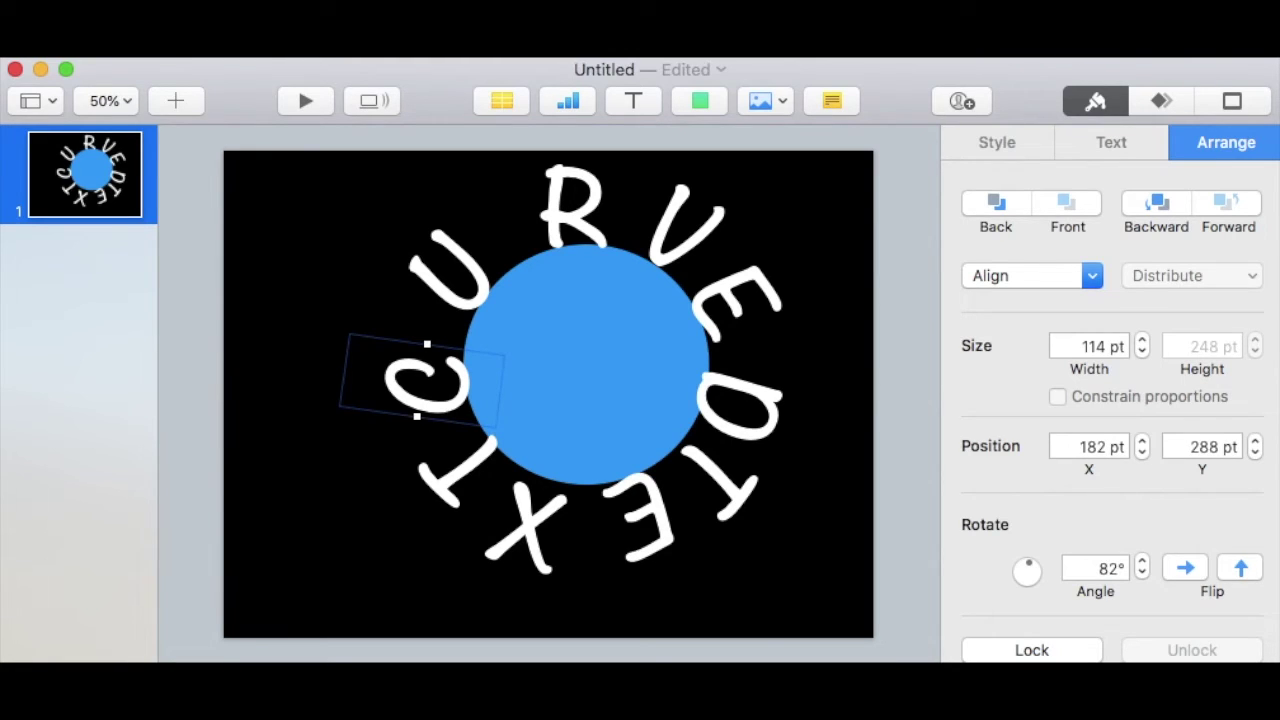
mouse_move(443, 420)
left_mouse_down()
mouse_move(429, 417)
mouse_move(440, 422)
left_mouse_up()
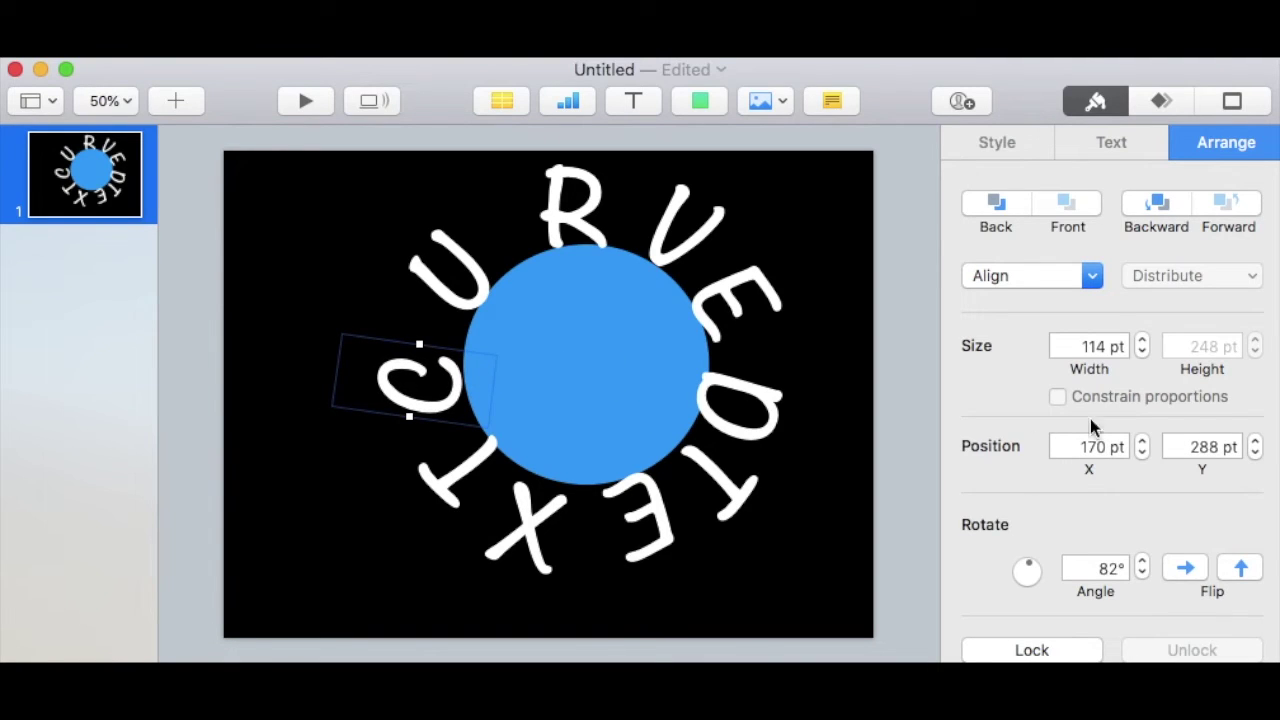
left_click(1142, 574)
left_click(1142, 574)
left_click(1142, 574)
left_click(1142, 574)
left_click(1142, 574)
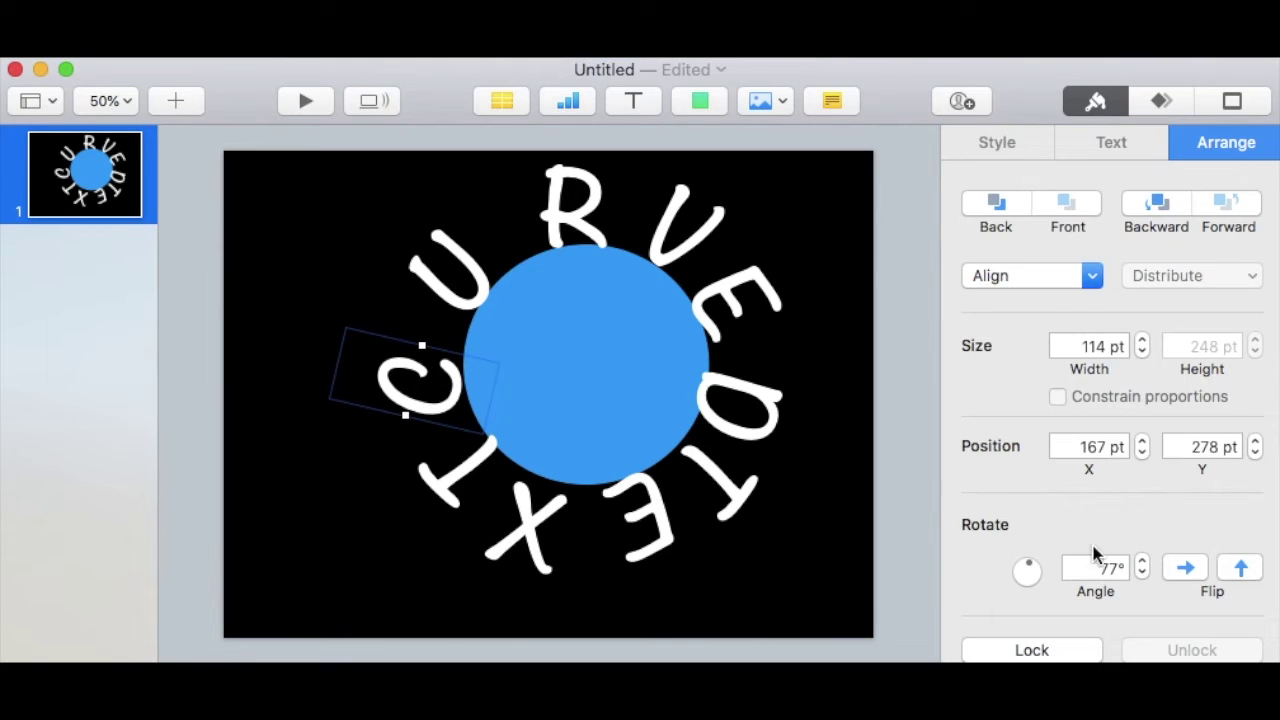
Rotate the U several degrees clockwise so it follows the circle's edge.
left_click(466, 276)
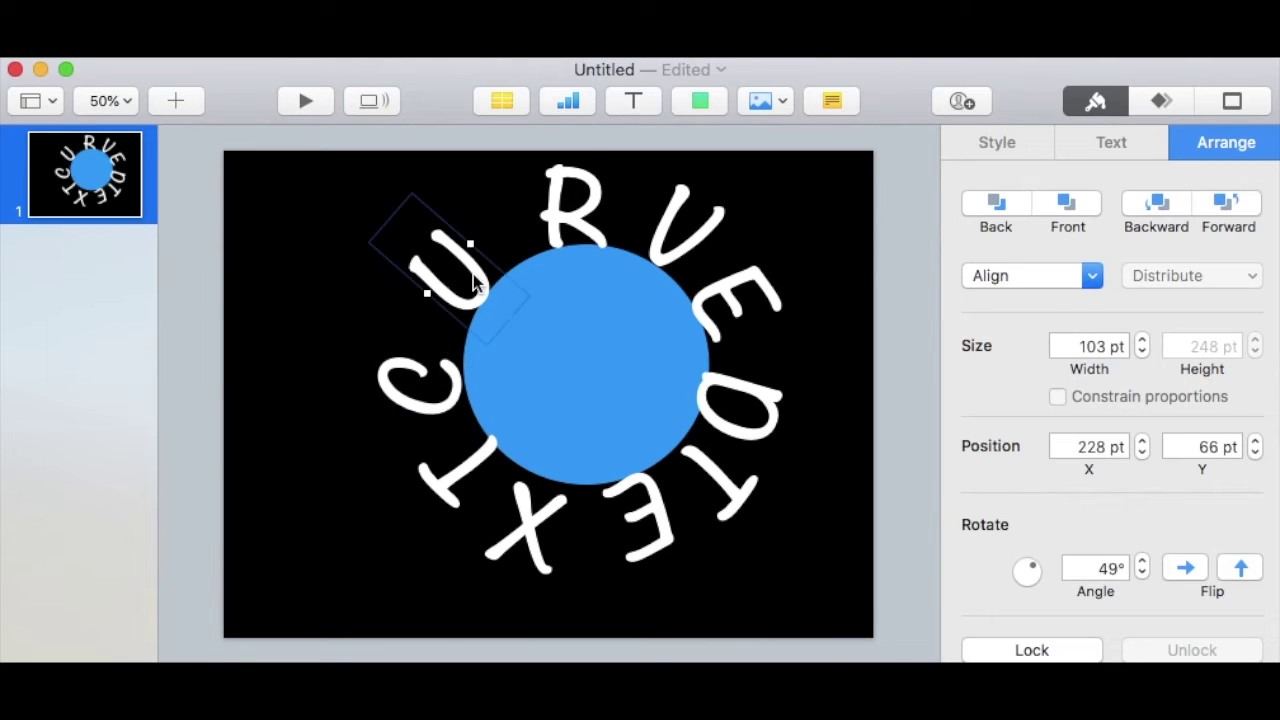
left_click(1142, 574)
left_click(1142, 574)
left_click(1142, 574)
left_click(1142, 574)
left_click(1142, 574)
left_click(1142, 574)
left_click(1142, 574)
left_click(1142, 574)
Rotate the R above the circle to 353°.
left_click(566, 220)
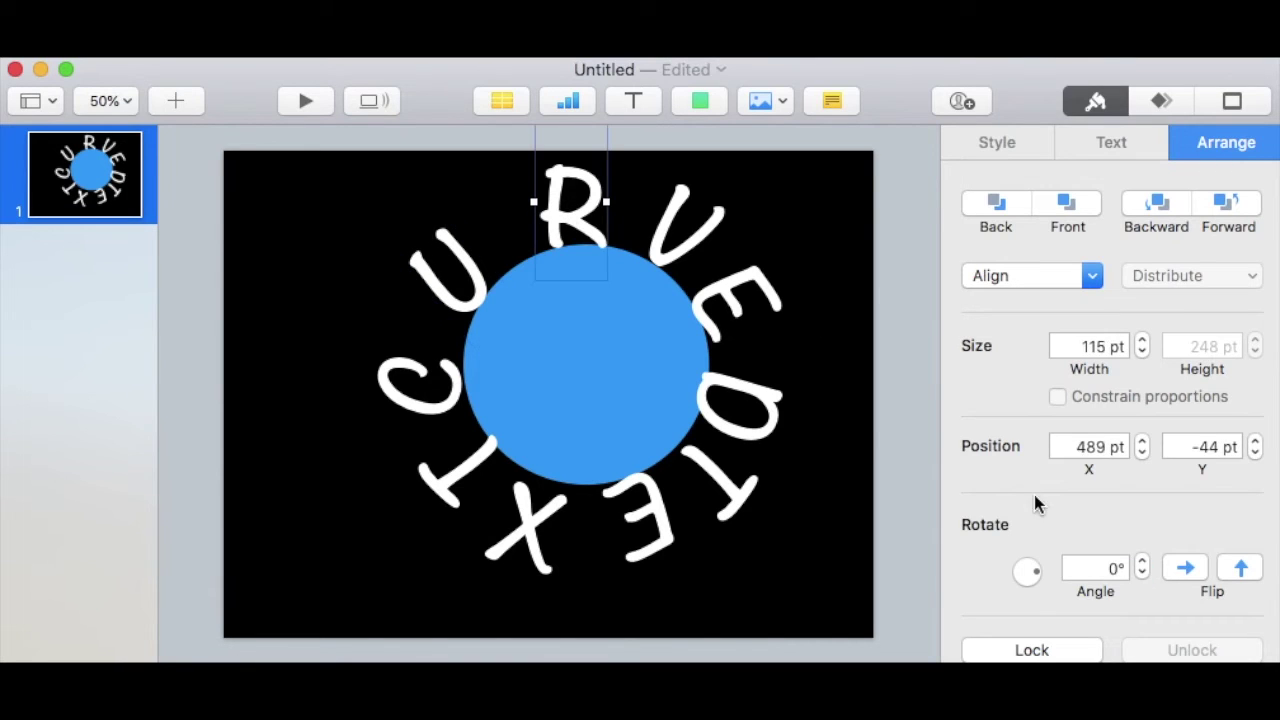
left_click(1142, 574)
left_click(1142, 574)
left_click(1142, 574)
left_click(1142, 574)
left_click(1142, 574)
left_click(1142, 574)
left_click(1142, 574)
Rotate the V to 312°.
left_click(676, 238)
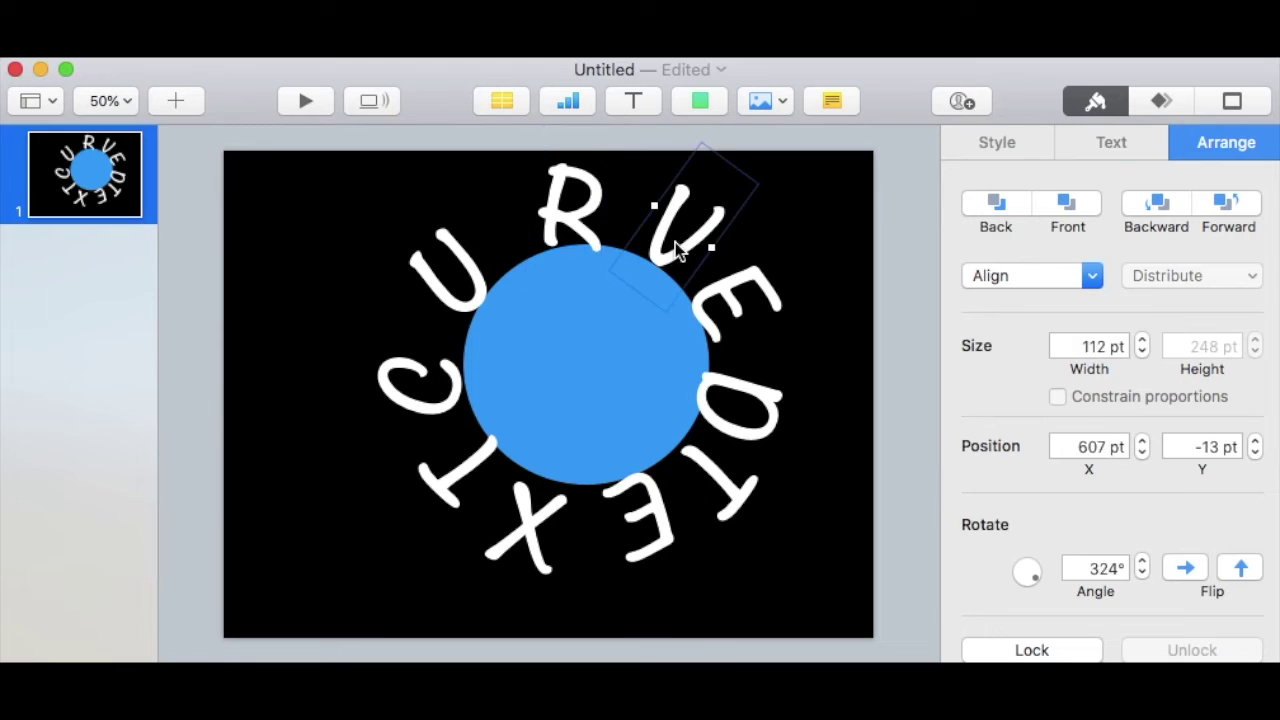
left_click(1141, 576)
left_click(1141, 576)
left_click(1141, 576)
left_click(1141, 576)
left_click(1141, 576)
left_click(1141, 576)
left_click(1141, 576)
left_click(1141, 576)
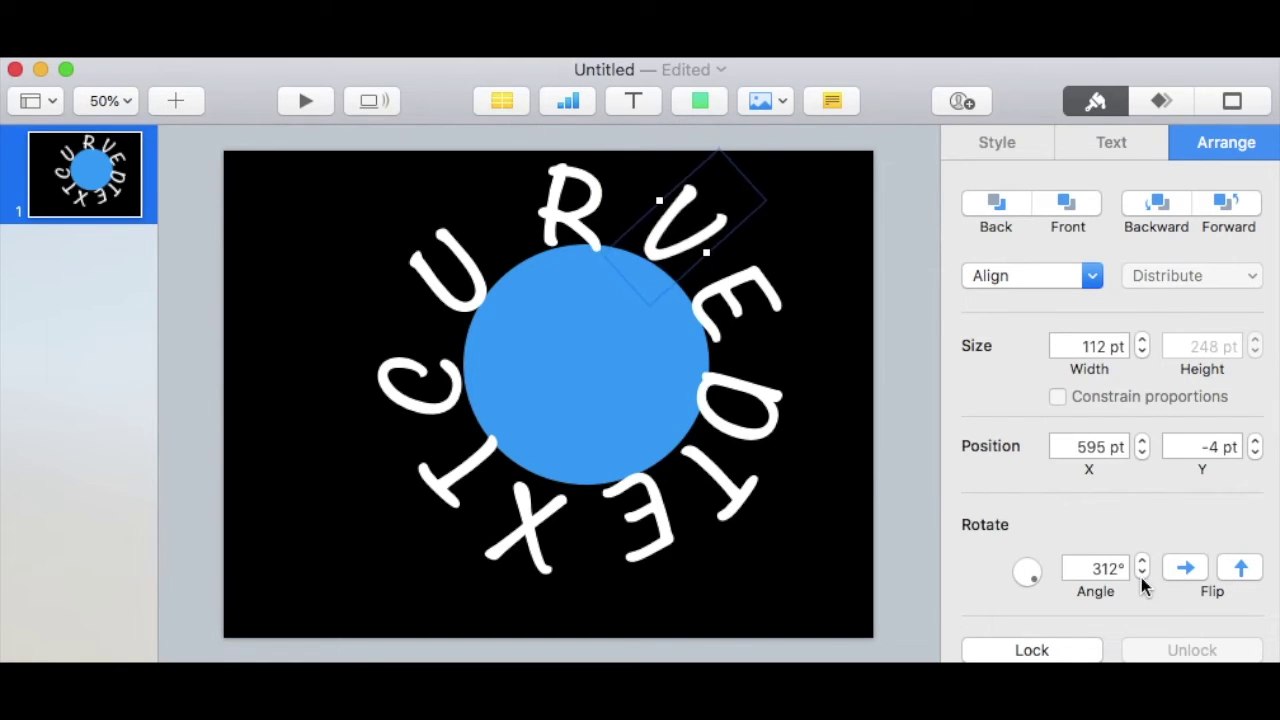
Rotate the E of CURVED to 279° and the D to 246°.
left_click(716, 306)
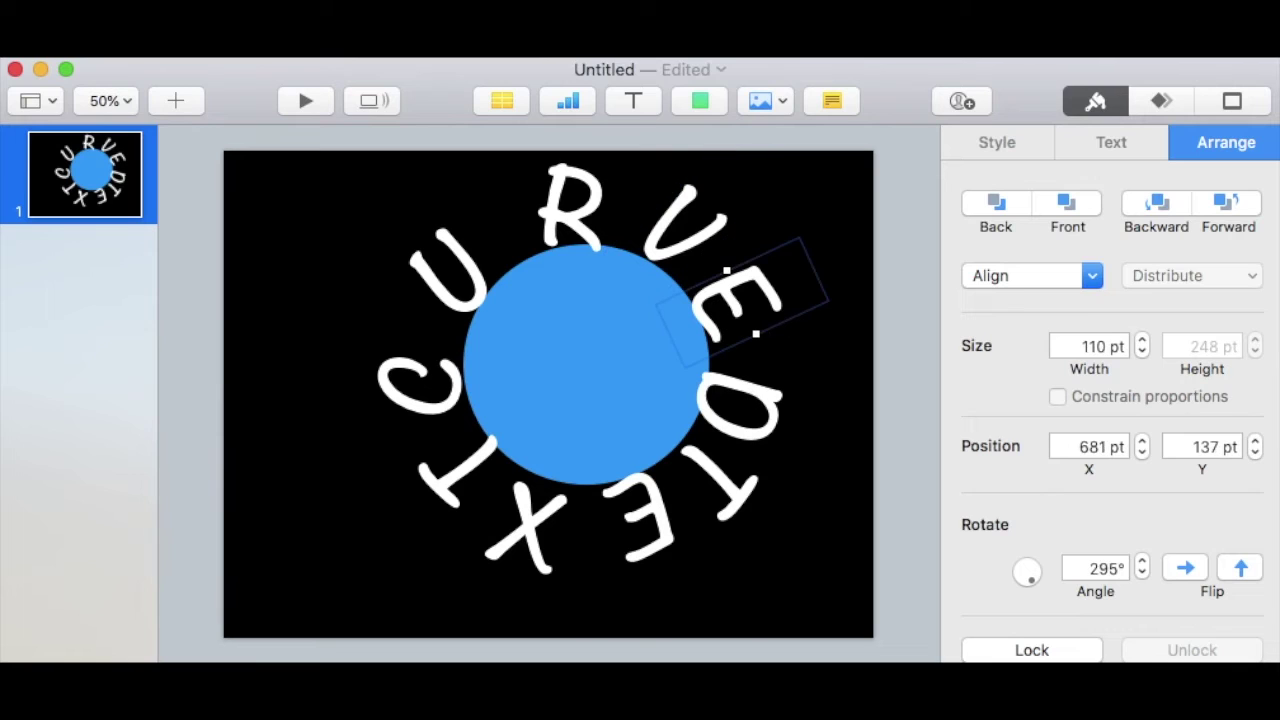
left_click_drag(1142, 574, 1142, 574)
left_click(1145, 575)
left_click(769, 428)
left_click_drag(1141, 574, 1141, 574)
left_click(1141, 574)
left_click(1141, 574)
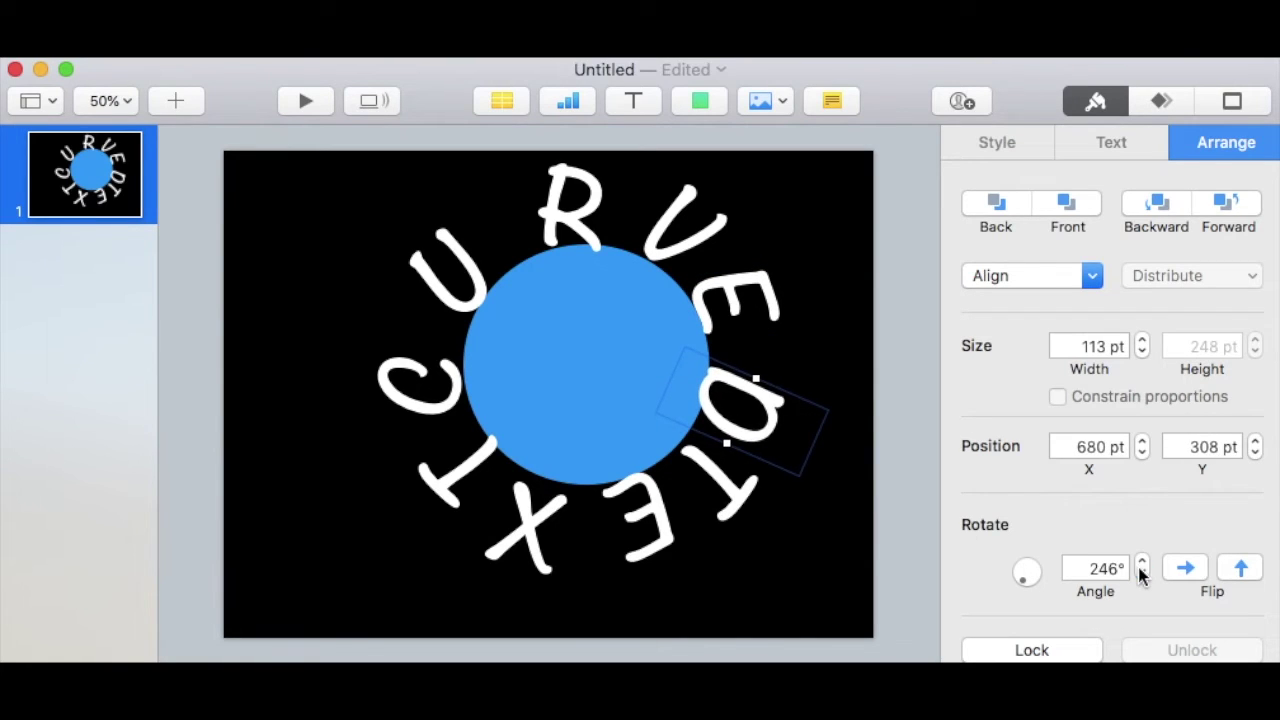
Rotate the first T and the E of TEXT several degrees clockwise.
left_click(735, 503)
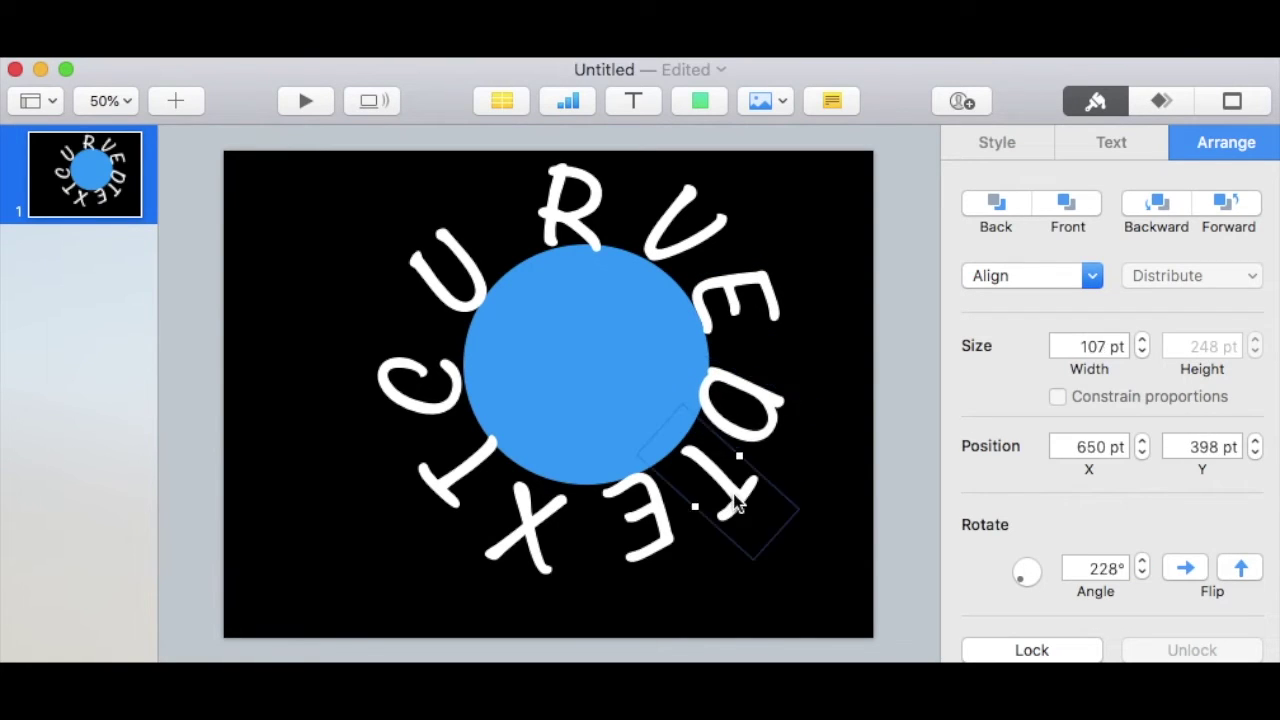
left_click(1145, 578)
left_click_drag(1145, 578, 1145, 578)
left_click(639, 545)
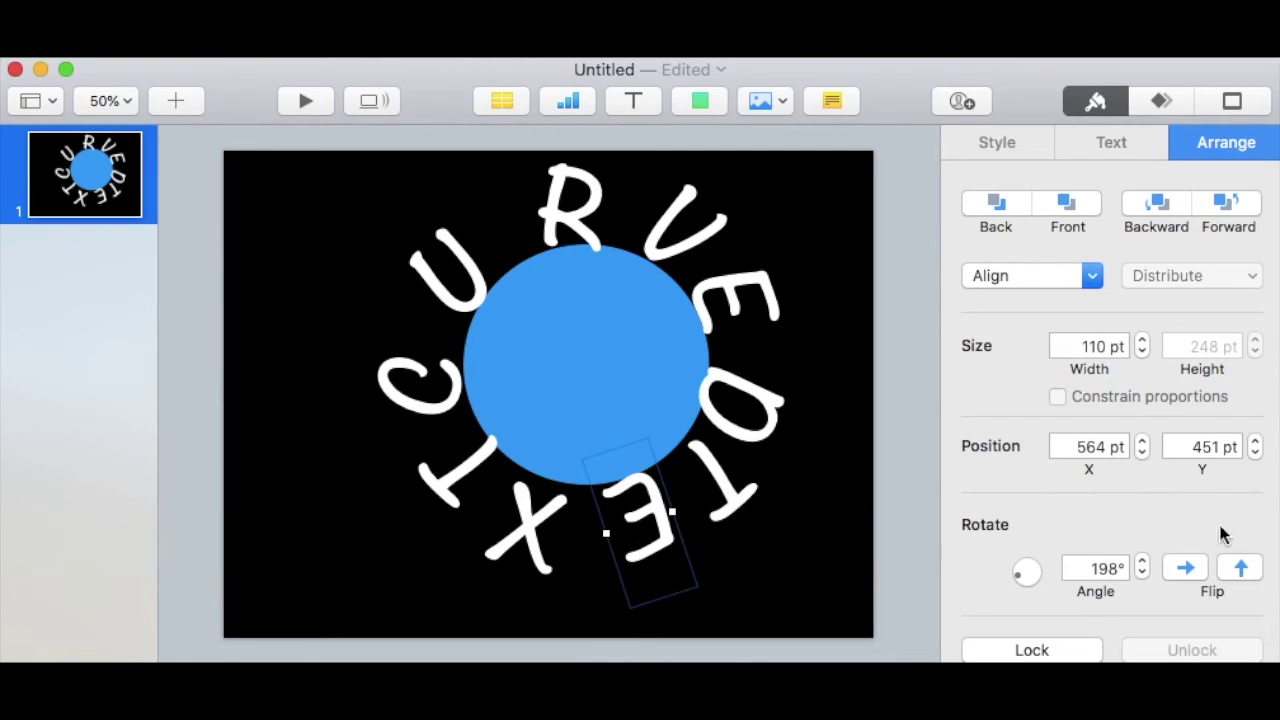
left_click(1143, 576)
left_click_drag(1145, 578, 1145, 578)
left_click(1145, 578)
Rotate the X to 328° and the last T of TEXT to 118°.
left_click(515, 535)
left_click_drag(1143, 578, 1143, 575)
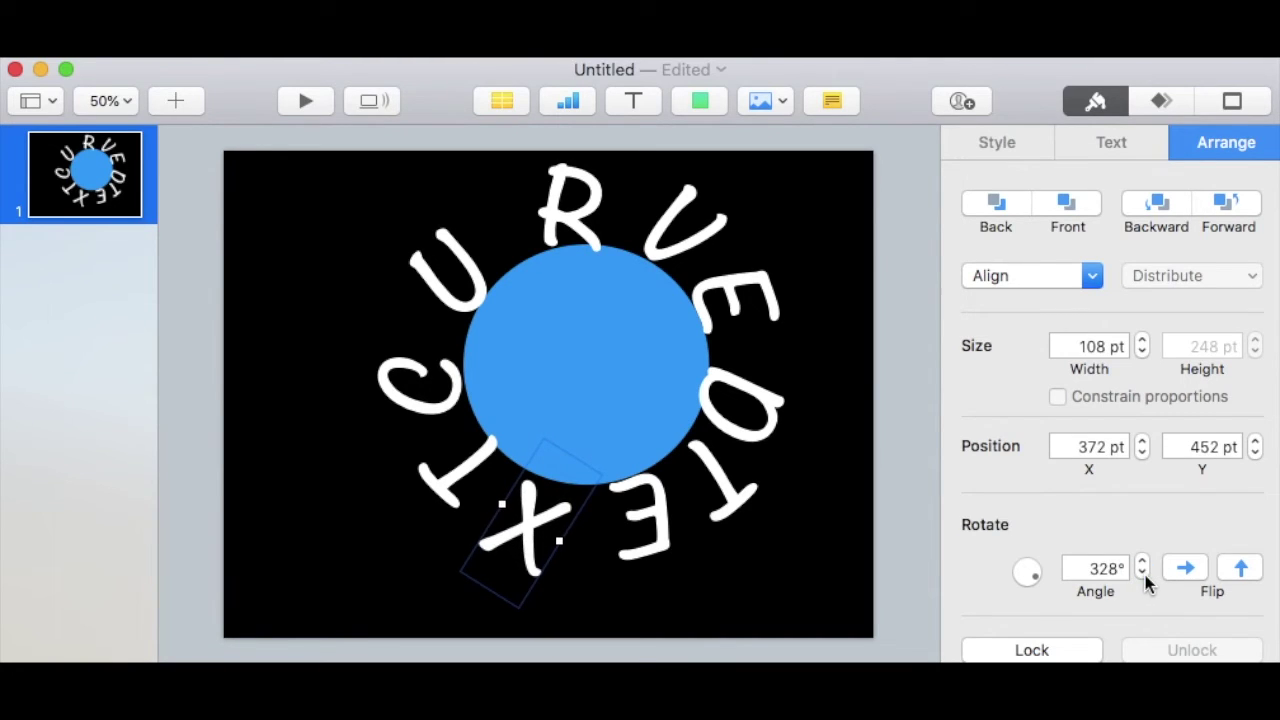
left_click(436, 486)
left_click_drag(1141, 578, 1141, 578)
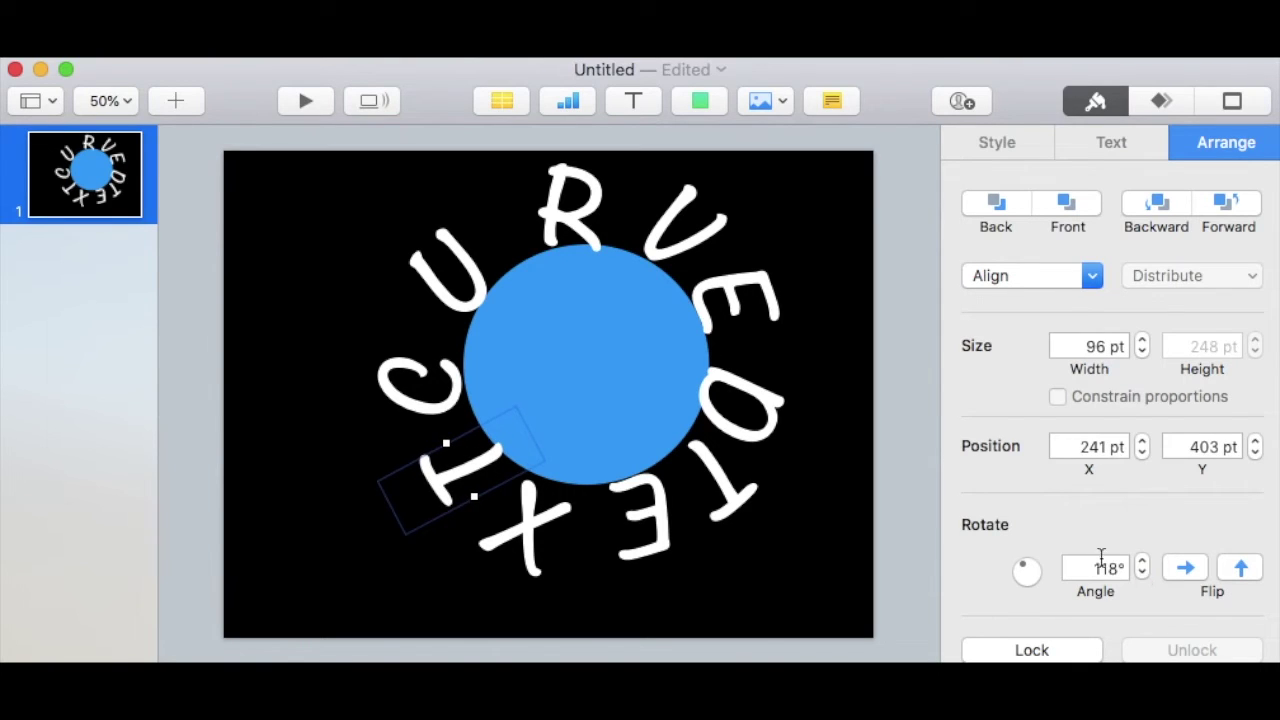
Nudge the four letters of TEXT into place outside the circle and move the D outward to X 706 pt, Y 302 pt.
left_click_drag(443, 497, 436, 506)
left_click_drag(515, 535, 510, 535)
mouse_move(634, 545)
left_mouse_down()
mouse_move(626, 567)
mouse_move(628, 555)
left_mouse_up()
left_click_drag(732, 504, 728, 520)
mouse_move(760, 425)
left_mouse_down()
mouse_move(774, 409)
mouse_move(775, 420)
left_mouse_up()
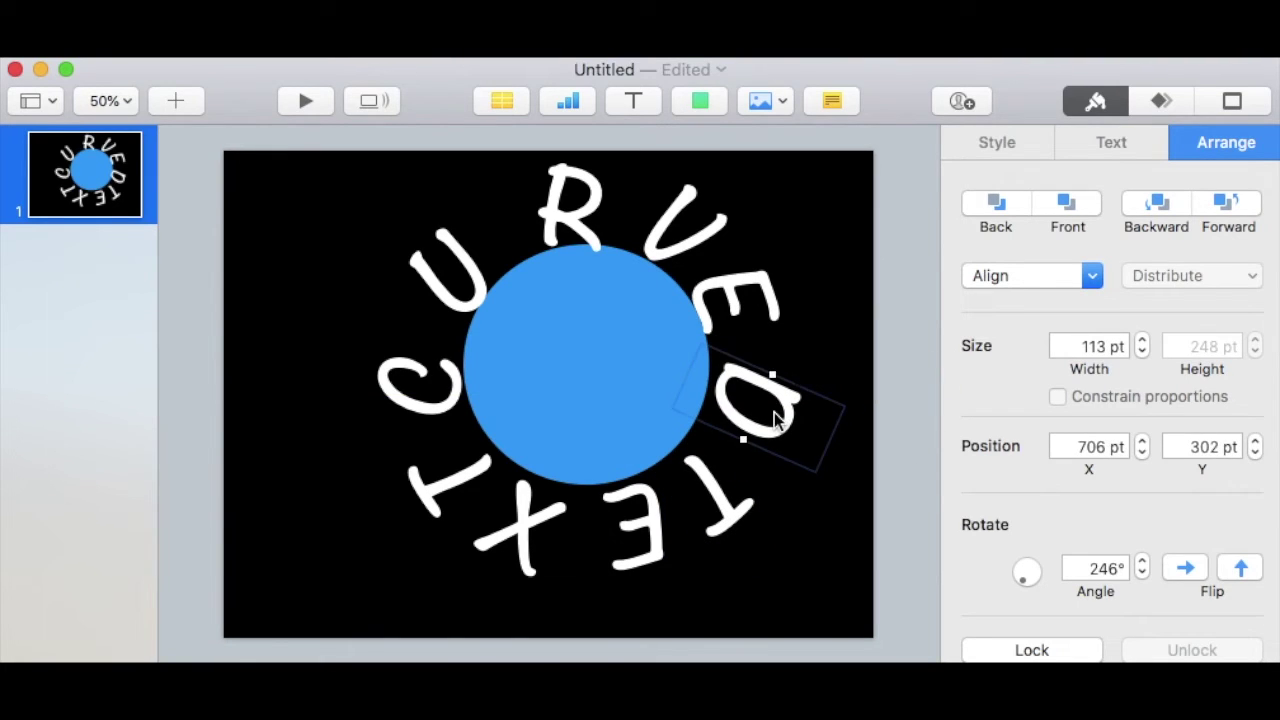
Rotate the D to 252°.
left_click(1143, 563)
left_click(1143, 563)
left_click(1143, 563)
left_click(1143, 563)
left_click(1143, 563)
left_click(1143, 563)
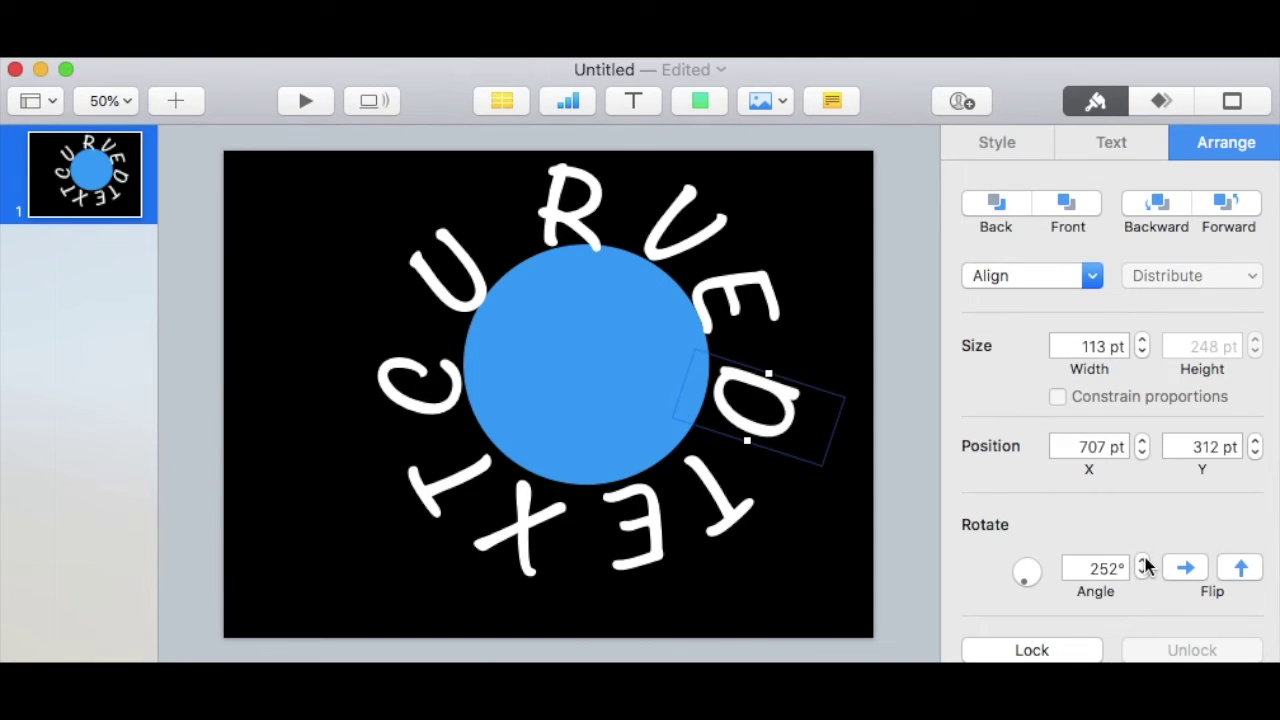
Rotate the E of CURVED and the V a few degrees counterclockwise.
left_click(744, 301)
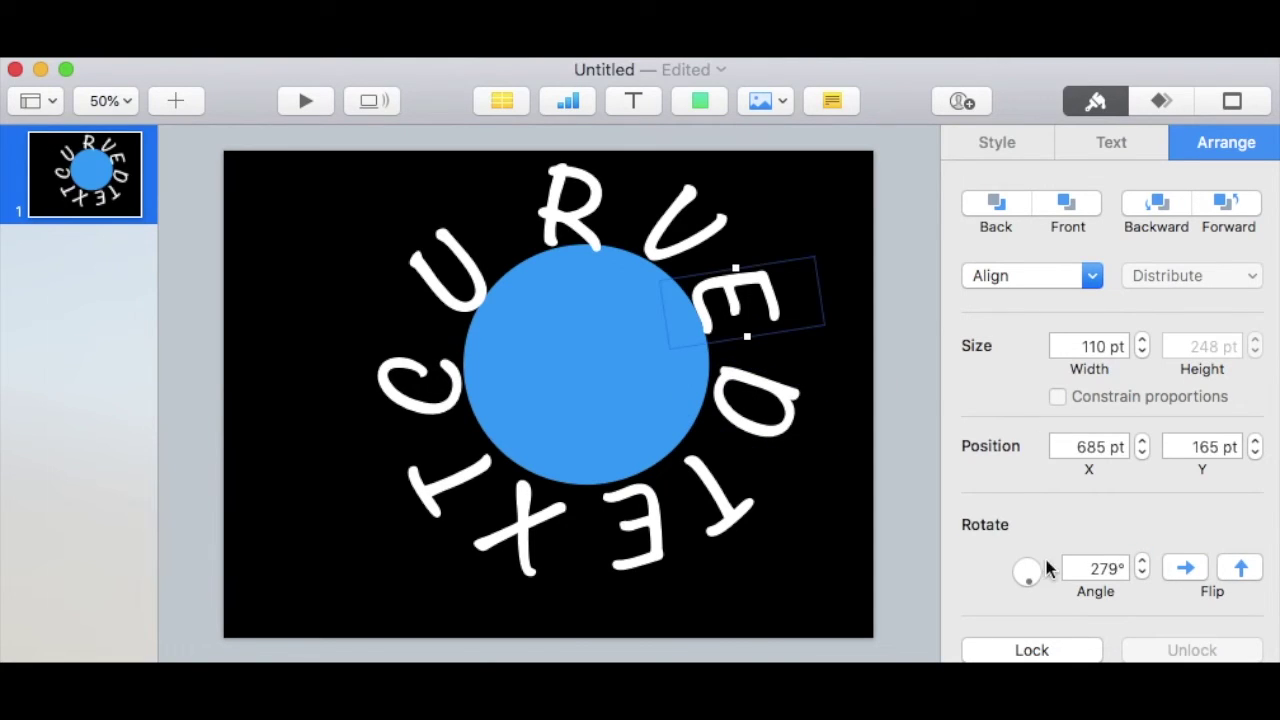
left_click(1143, 563)
left_click(1143, 563)
left_click(1143, 563)
left_click(690, 220)
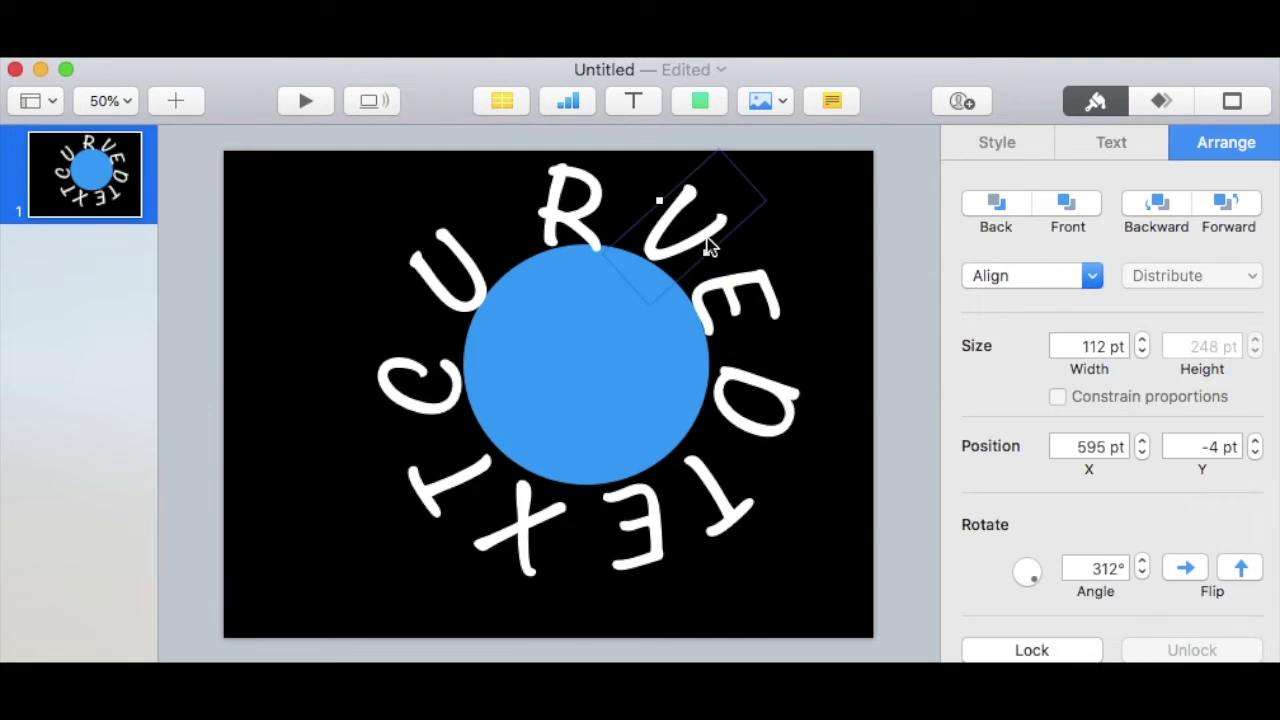
left_click(1143, 563)
left_click(1143, 563)
left_click(1143, 563)
left_click(1143, 563)
left_click(1143, 563)
Move the R slightly up and left, clear of the circle, and rotate it to 355°.
left_click(576, 218)
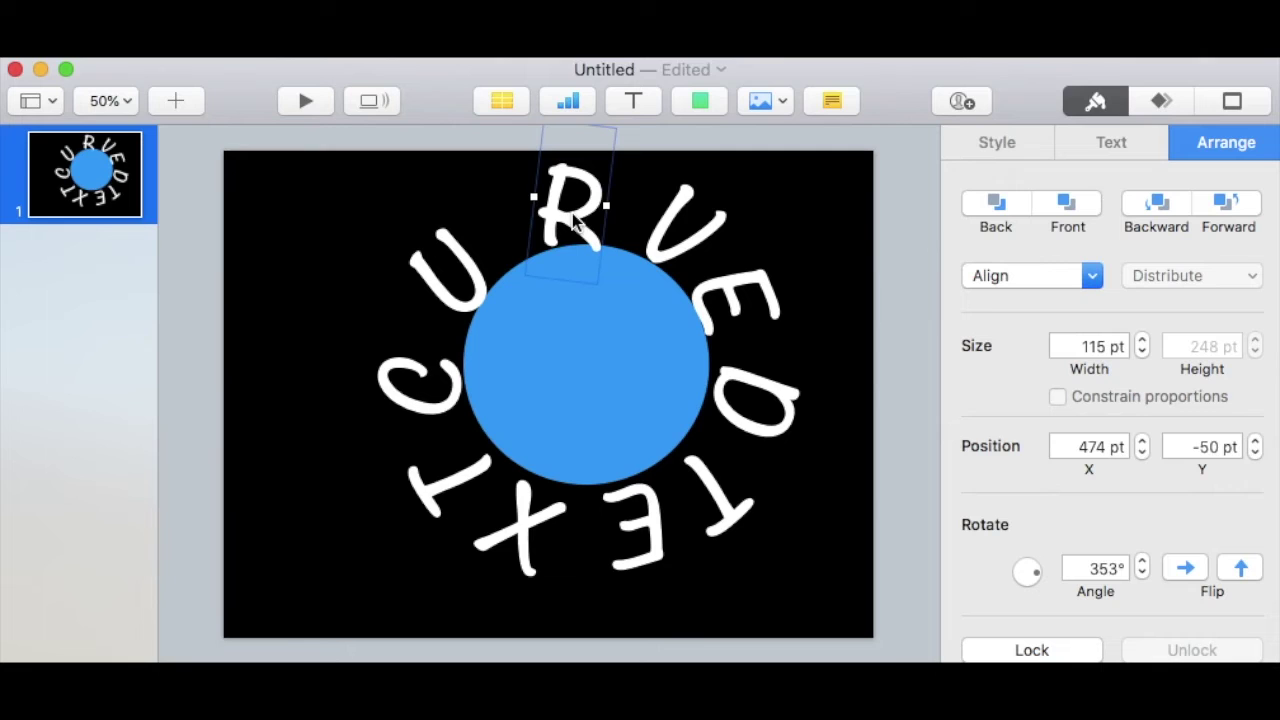
left_click_drag(576, 218, 576, 208)
mouse_move(565, 205)
left_mouse_down()
mouse_move(552, 202)
mouse_move(571, 205)
left_mouse_up()
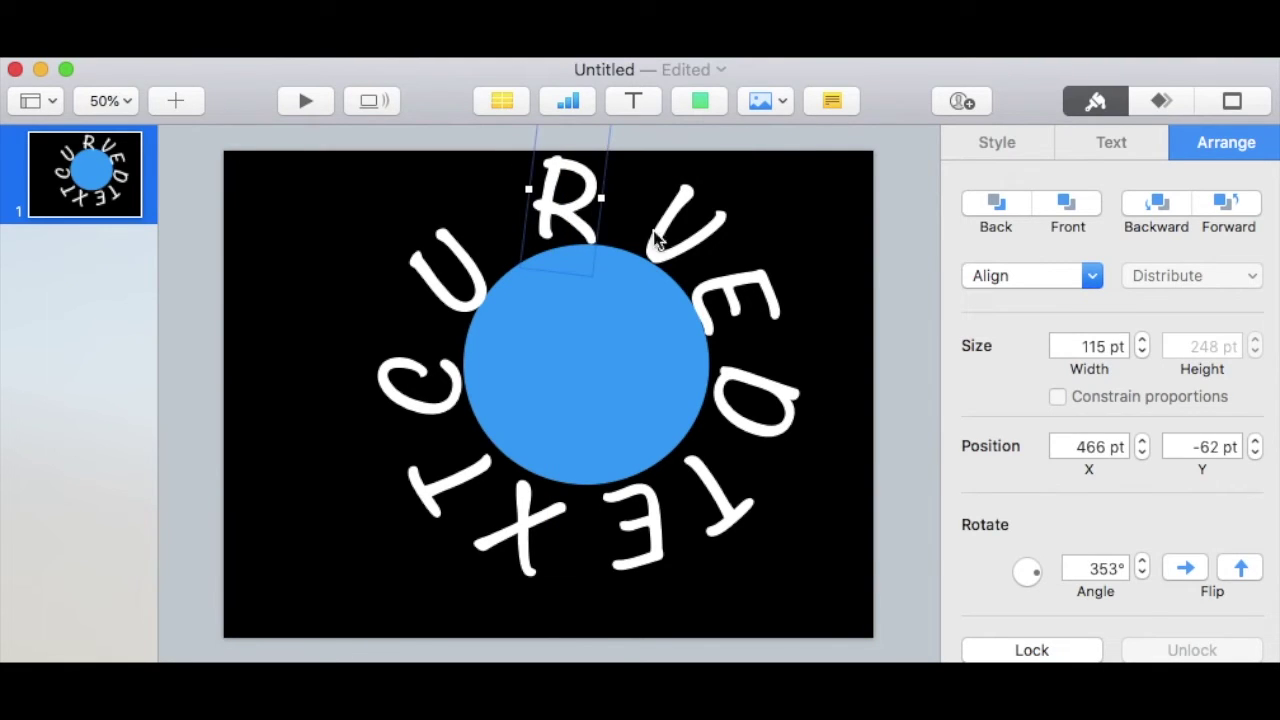
left_click(1142, 574)
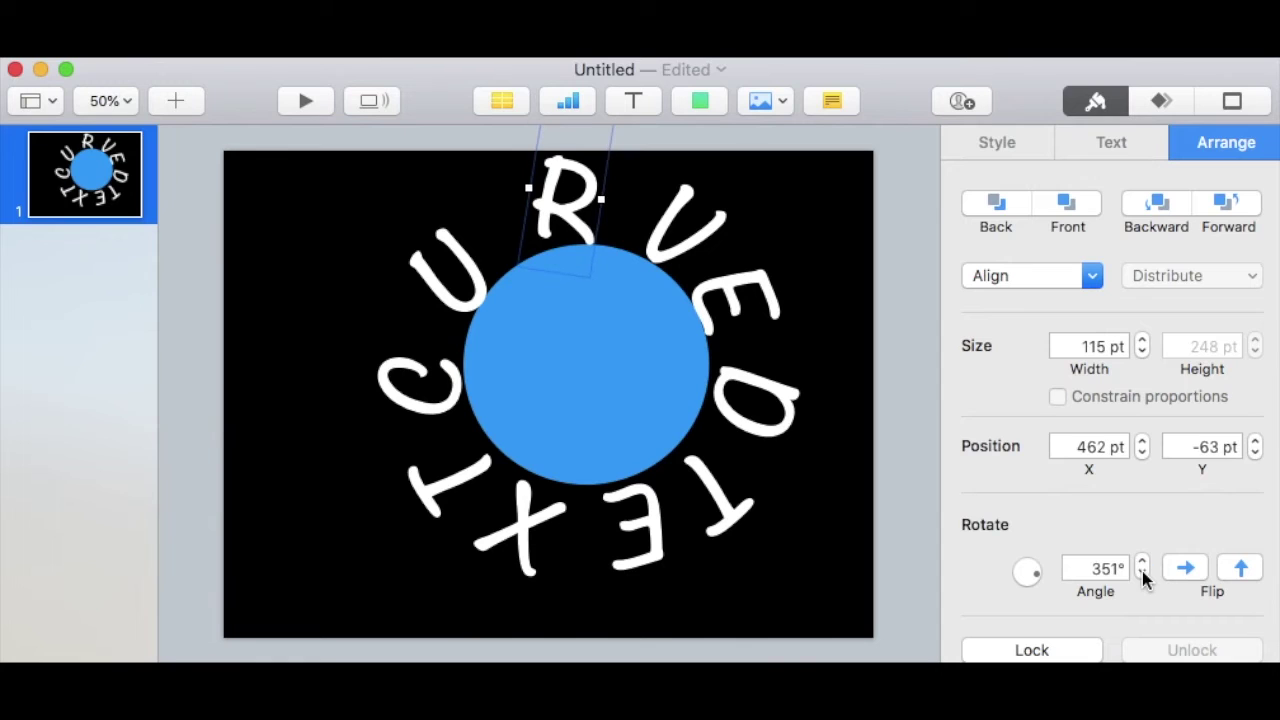
left_click(1142, 561)
left_click(1142, 561)
left_click(1142, 561)
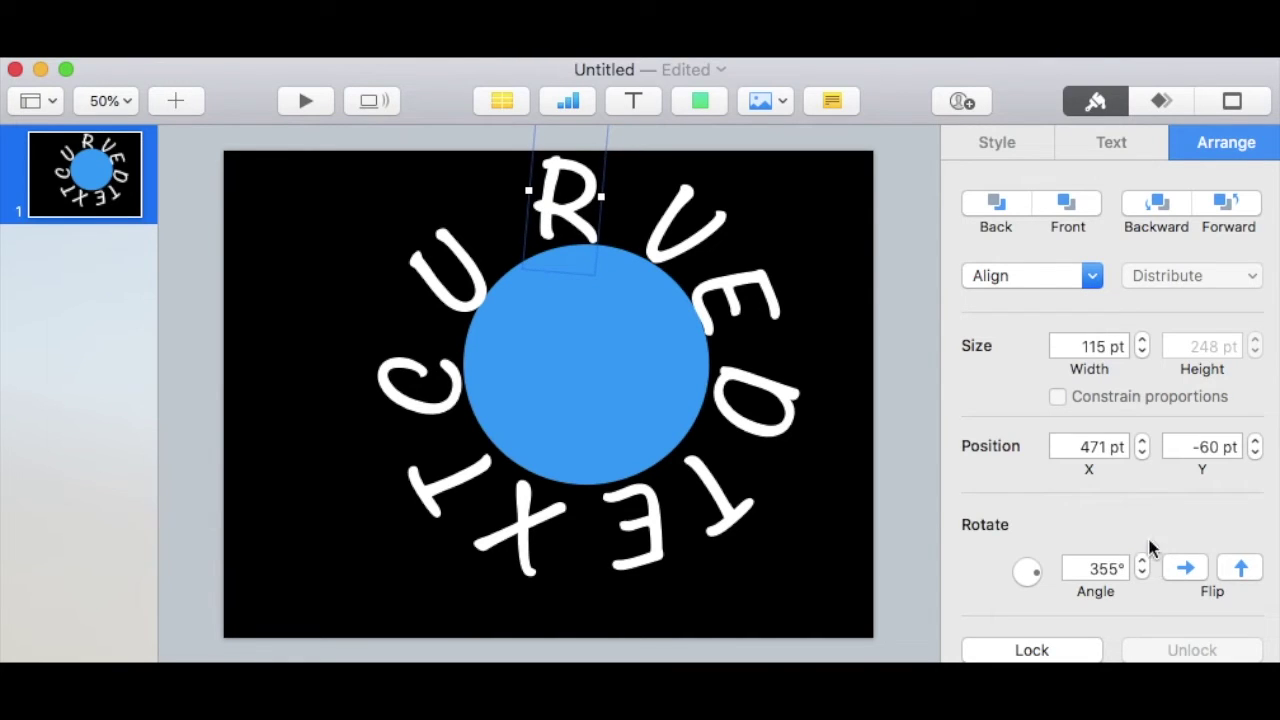
Enlarge the blue circle to 504 pt by 512 pt and move it to X 287 pt, Y 78 pt.
left_click(924, 484)
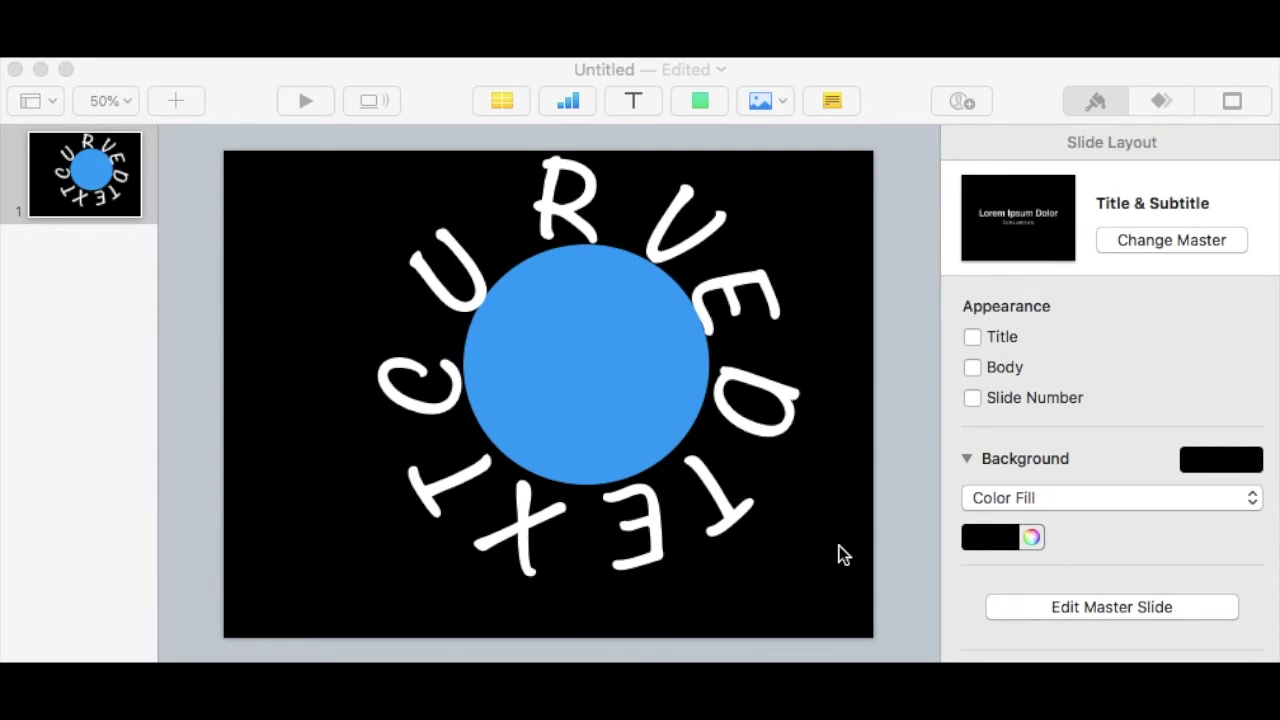
left_click(636, 424)
left_click(637, 426)
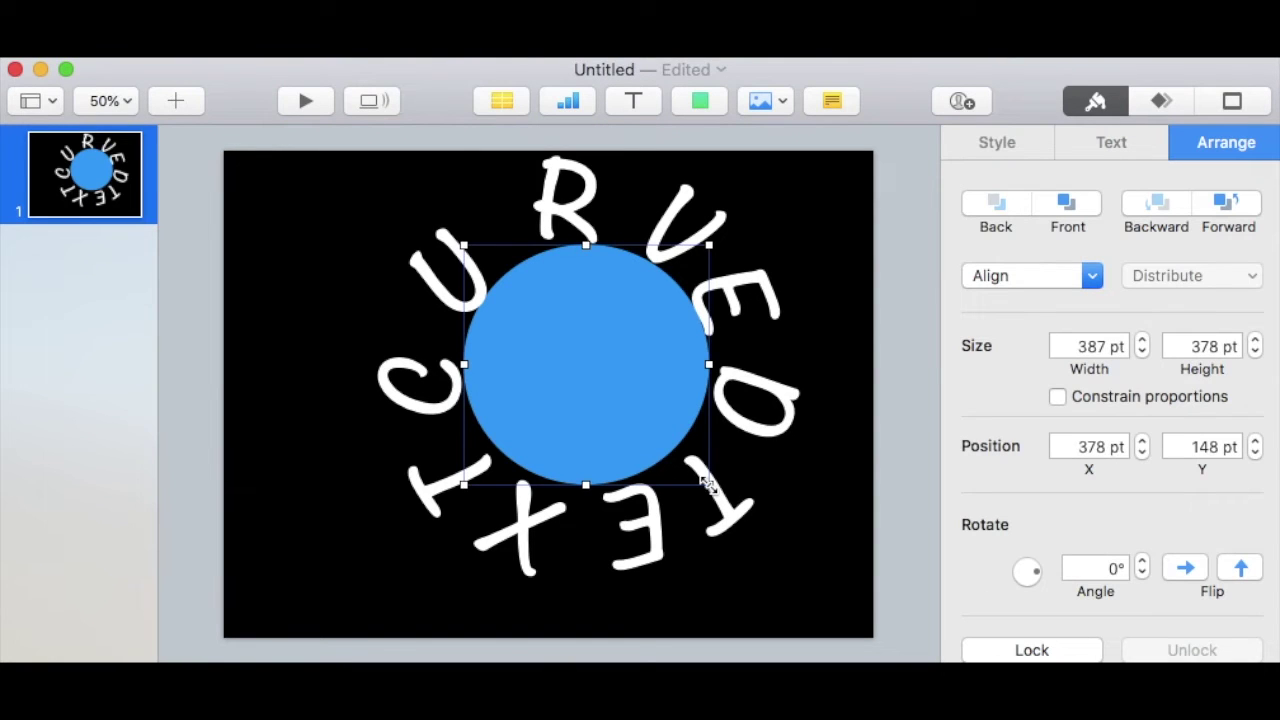
left_click_drag(707, 484, 782, 570)
left_click_drag(618, 379, 582, 357)
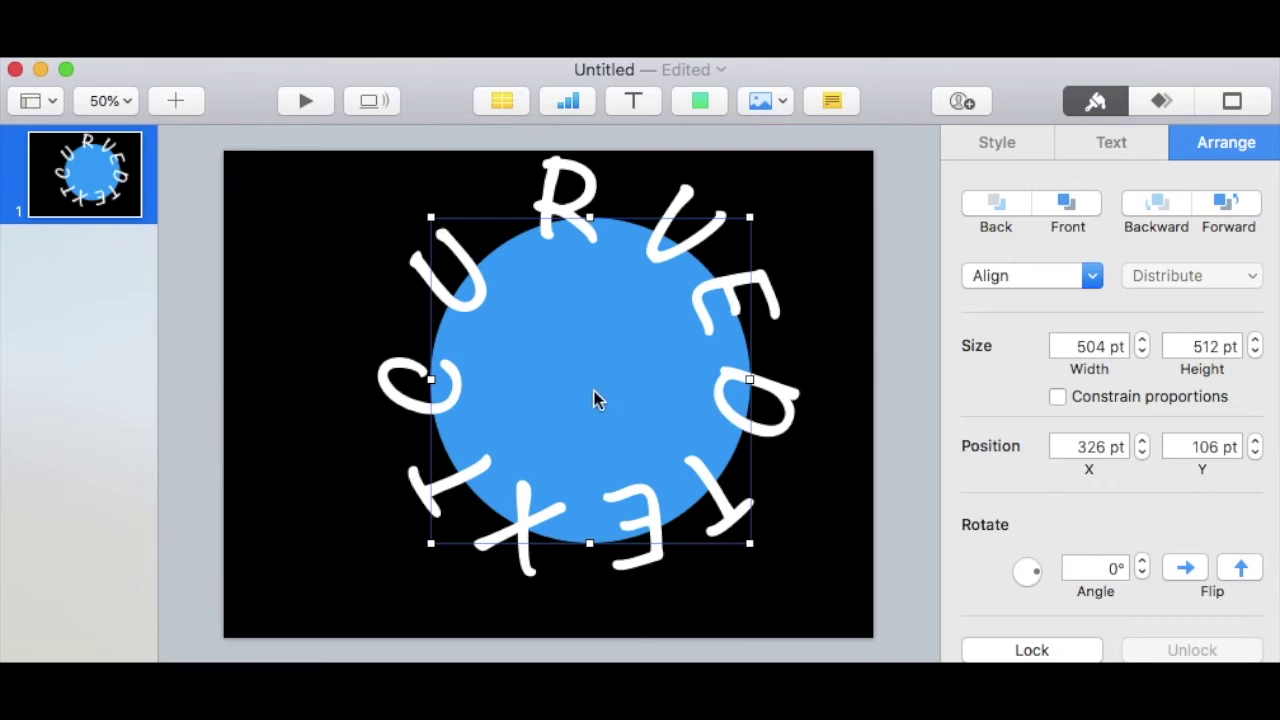
left_click_drag(651, 426, 618, 389)
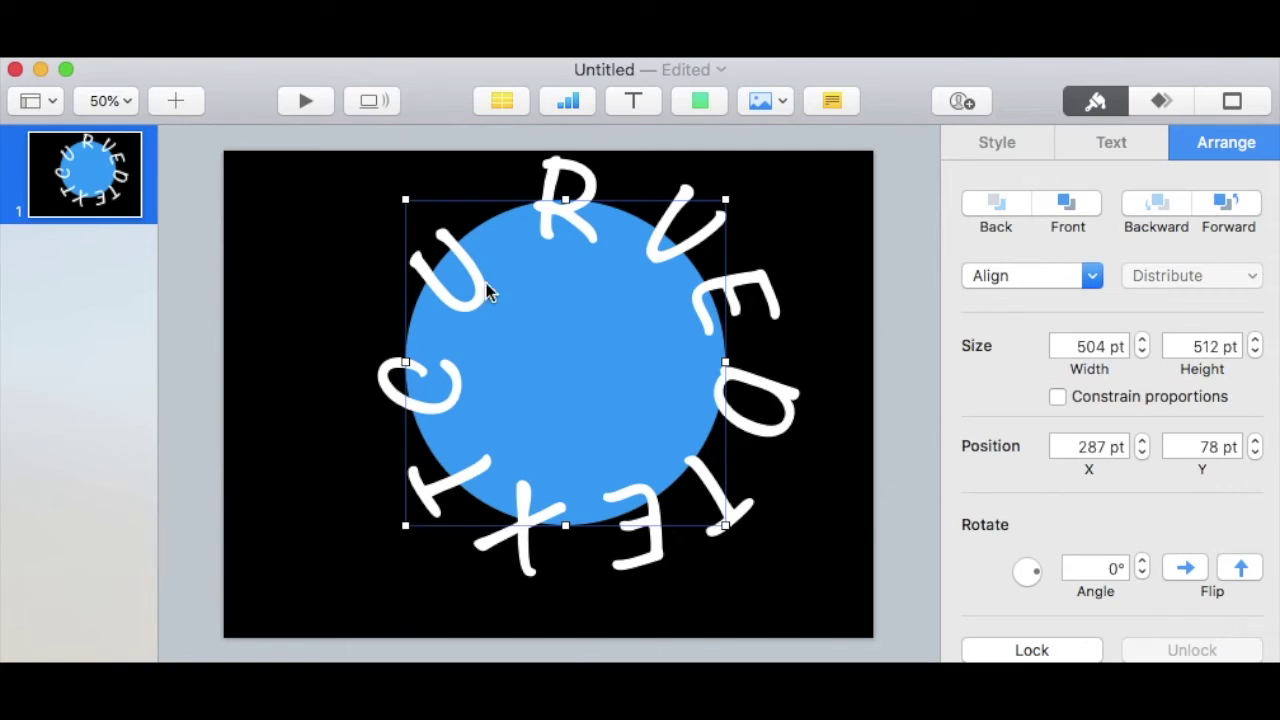
left_click(897, 515)
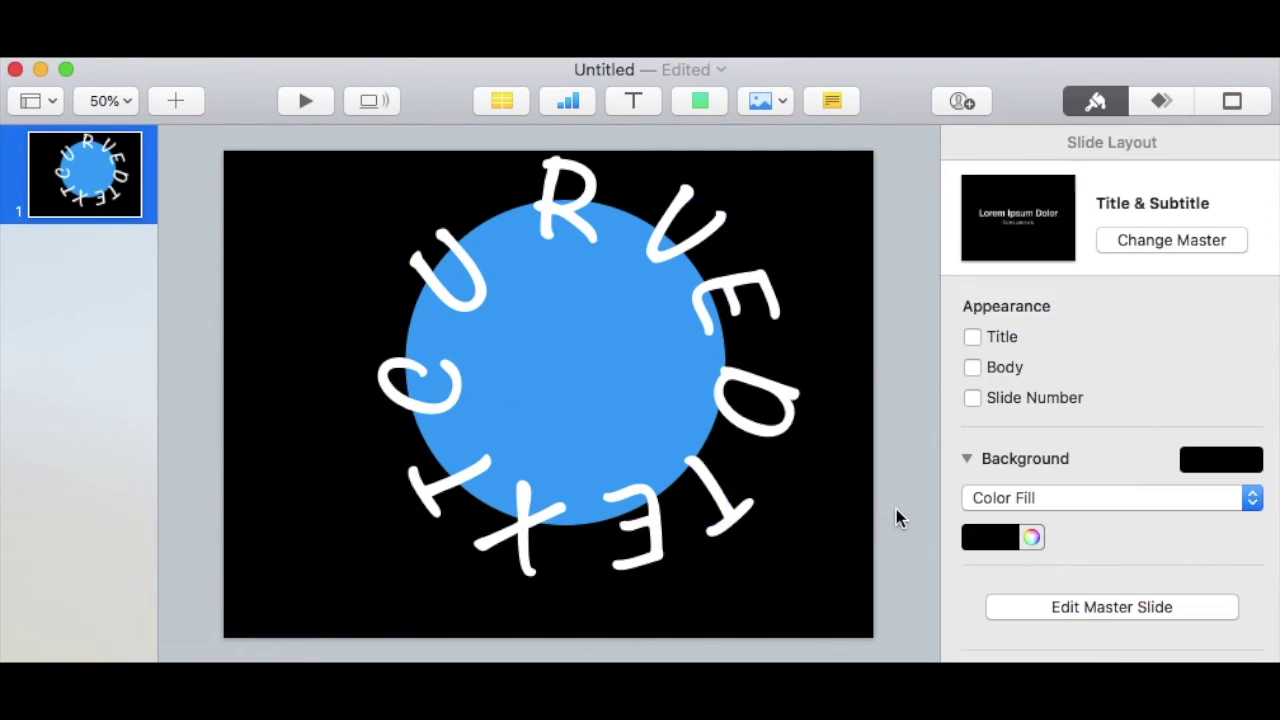
Select all ten letters of CURVED TEXT and shift them together slightly left over the circle.
left_click(473, 460)
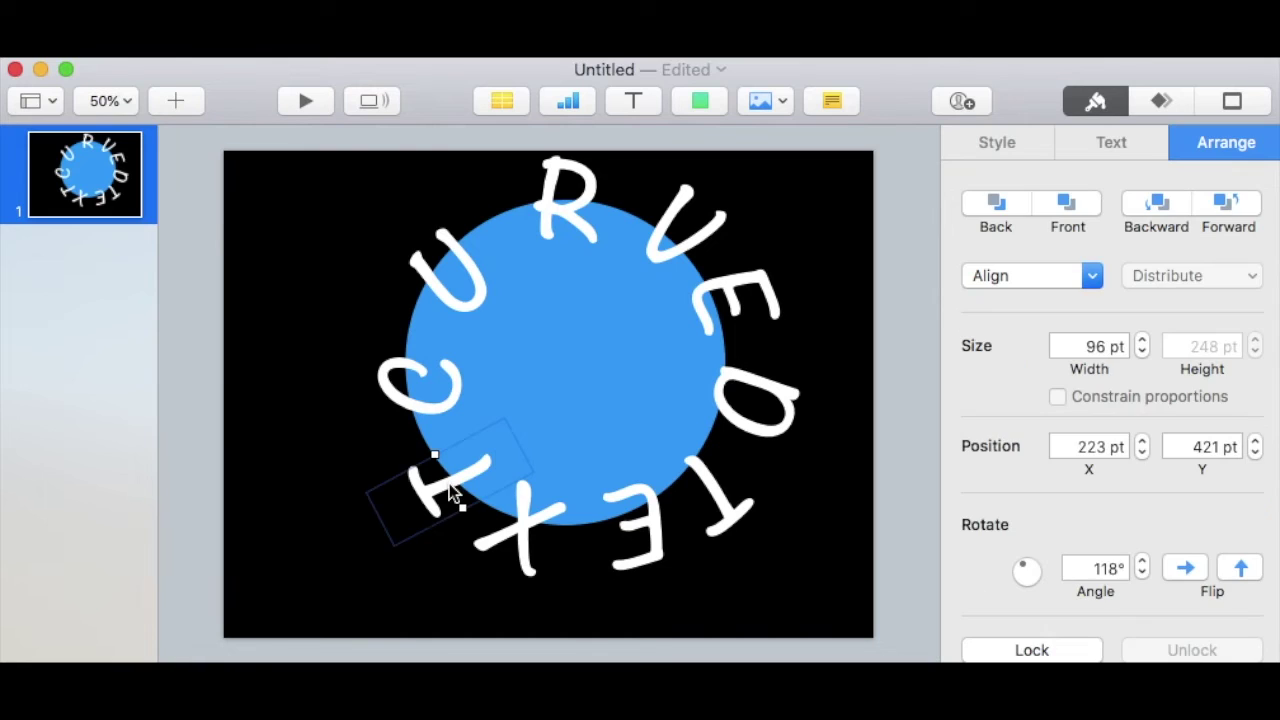
left_click(415, 368, "shift")
left_click(470, 266, "shift")
left_click(600, 195, "shift")
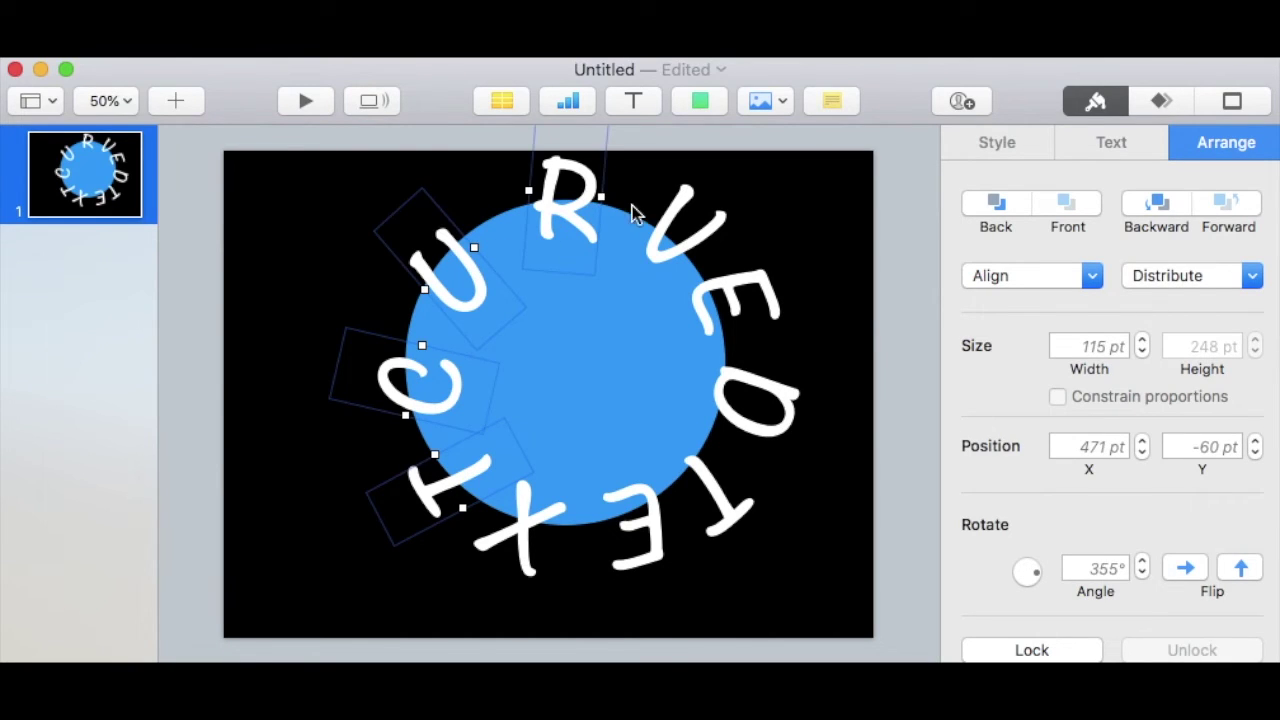
left_click(688, 232, "shift")
left_click(740, 298, "shift")
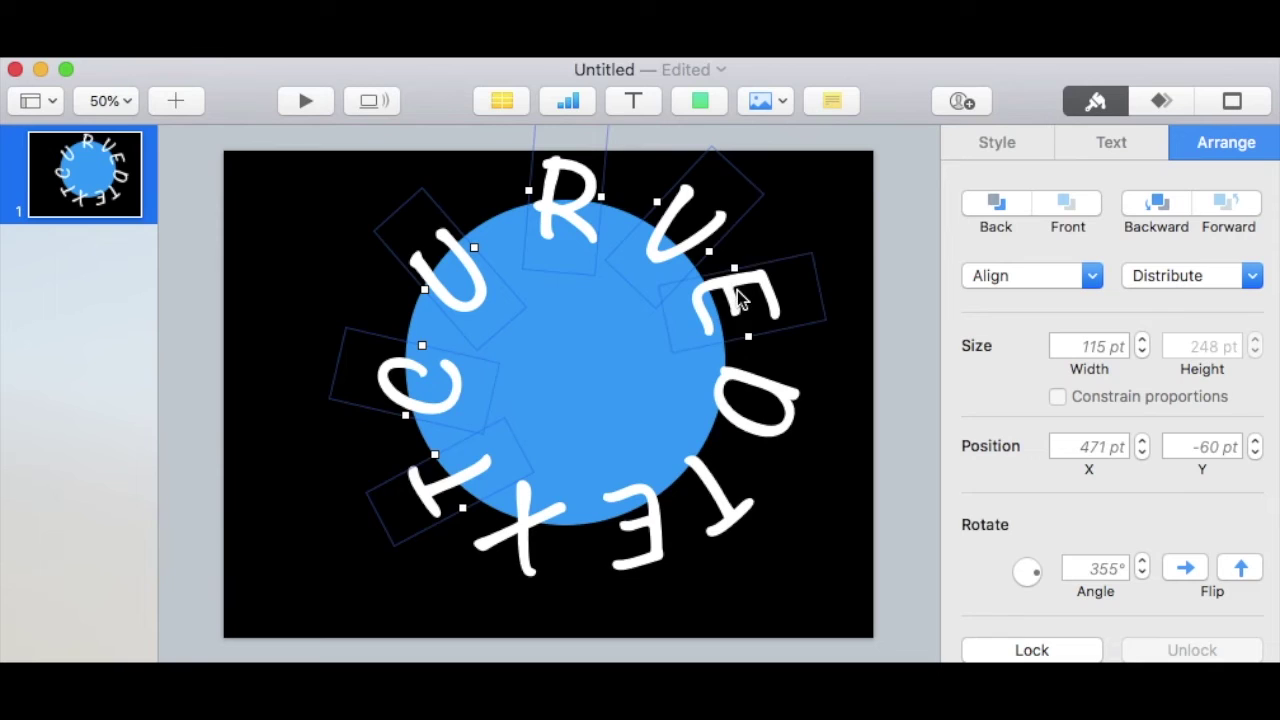
left_click(752, 378, "shift")
left_click(731, 512, "shift")
left_click(655, 545, "shift")
left_click(537, 537, "shift")
mouse_move(771, 400)
left_mouse_down()
mouse_move(755, 398)
mouse_move(751, 371)
mouse_move(756, 398)
left_mouse_up()
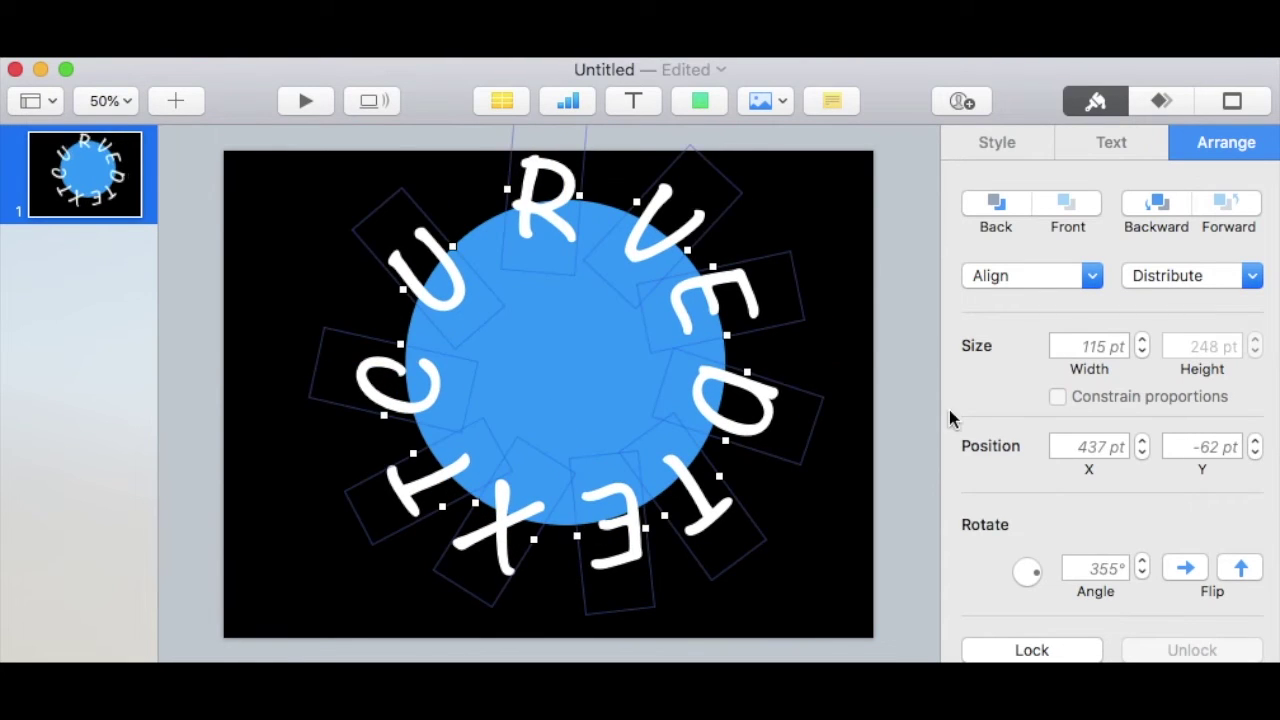
Set the font size of all ten letters to 130 pt.
left_click(1119, 143)
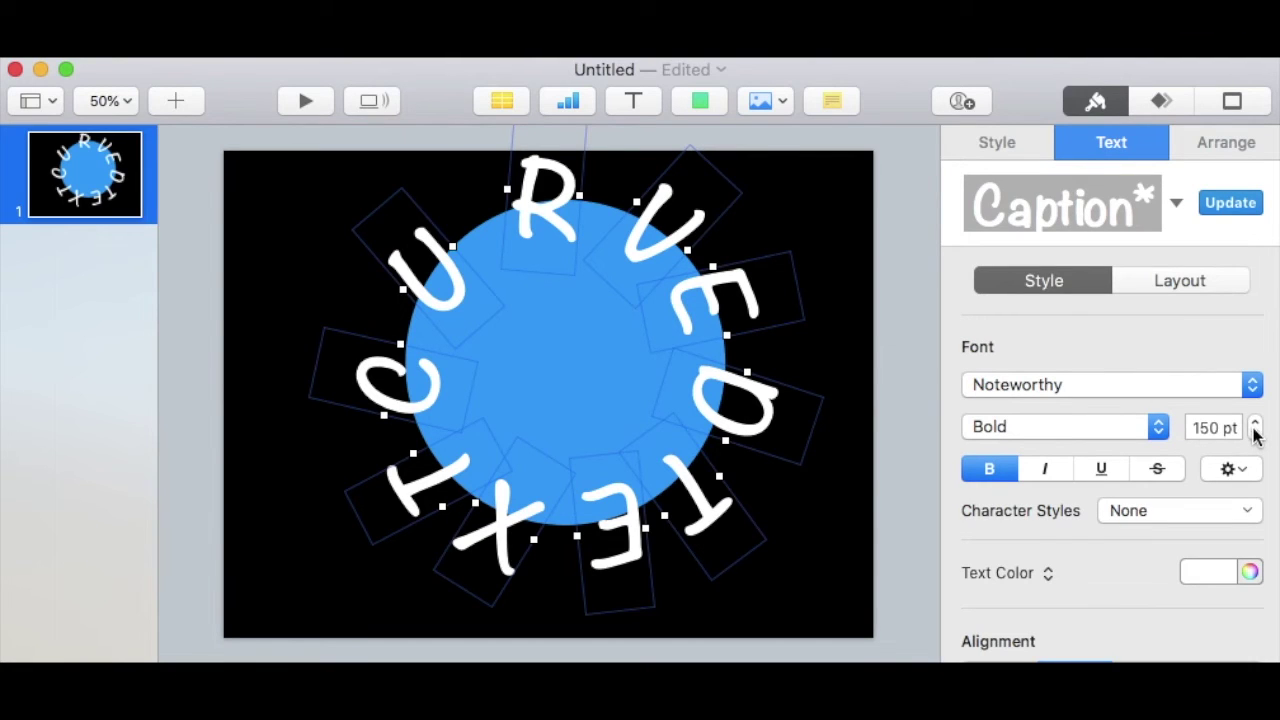
left_click_drag(1254, 430, 1254, 432)
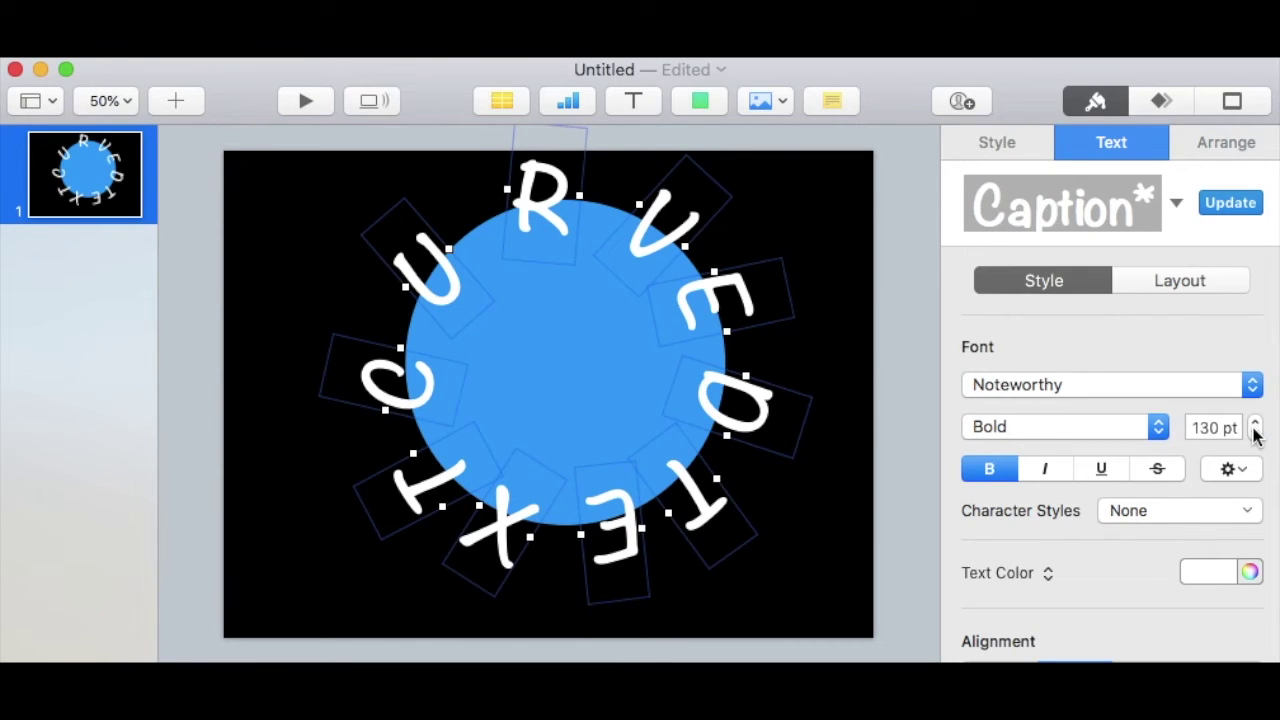
left_click(317, 316)
Move each letter of CURVED outward so the word sits just outside the enlarged circle.
left_click_drag(385, 392, 355, 349)
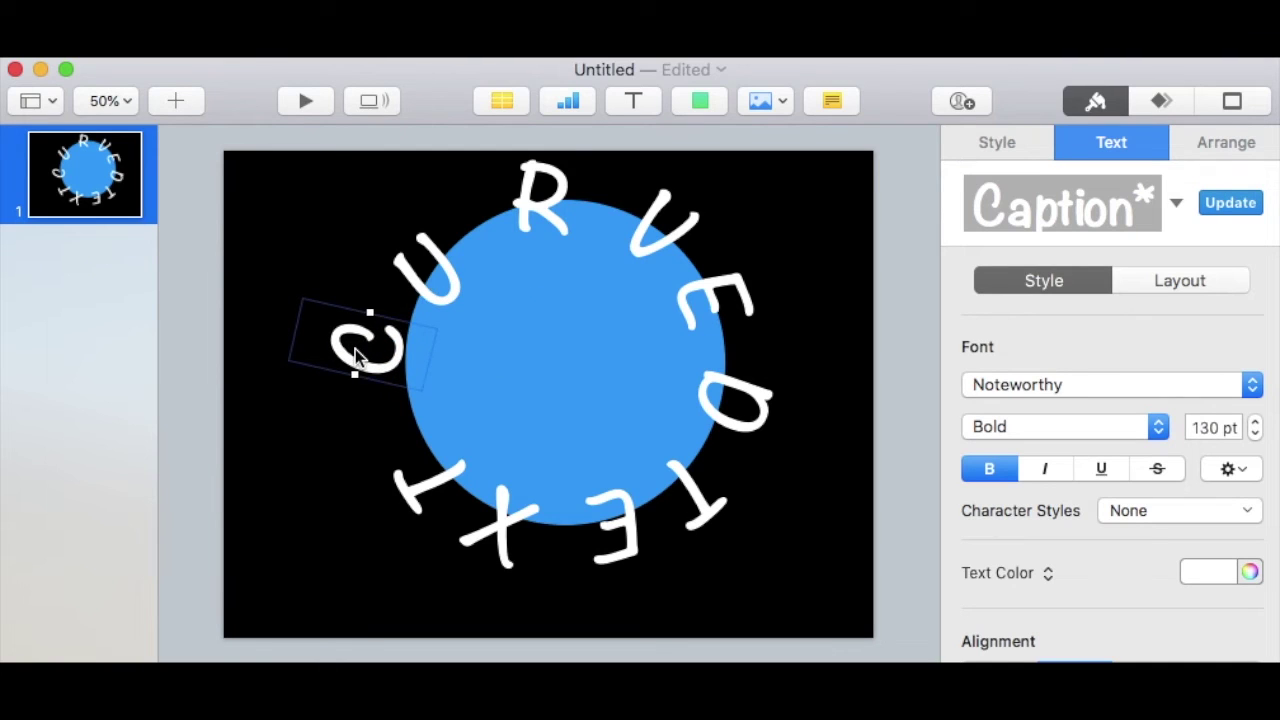
left_click(405, 285)
left_click_drag(405, 285, 380, 240)
left_click_drag(537, 222, 530, 176)
left_click_drag(658, 243, 720, 198)
left_click_drag(718, 312, 765, 334)
left_click_drag(736, 406, 768, 432)
left_click(695, 569)
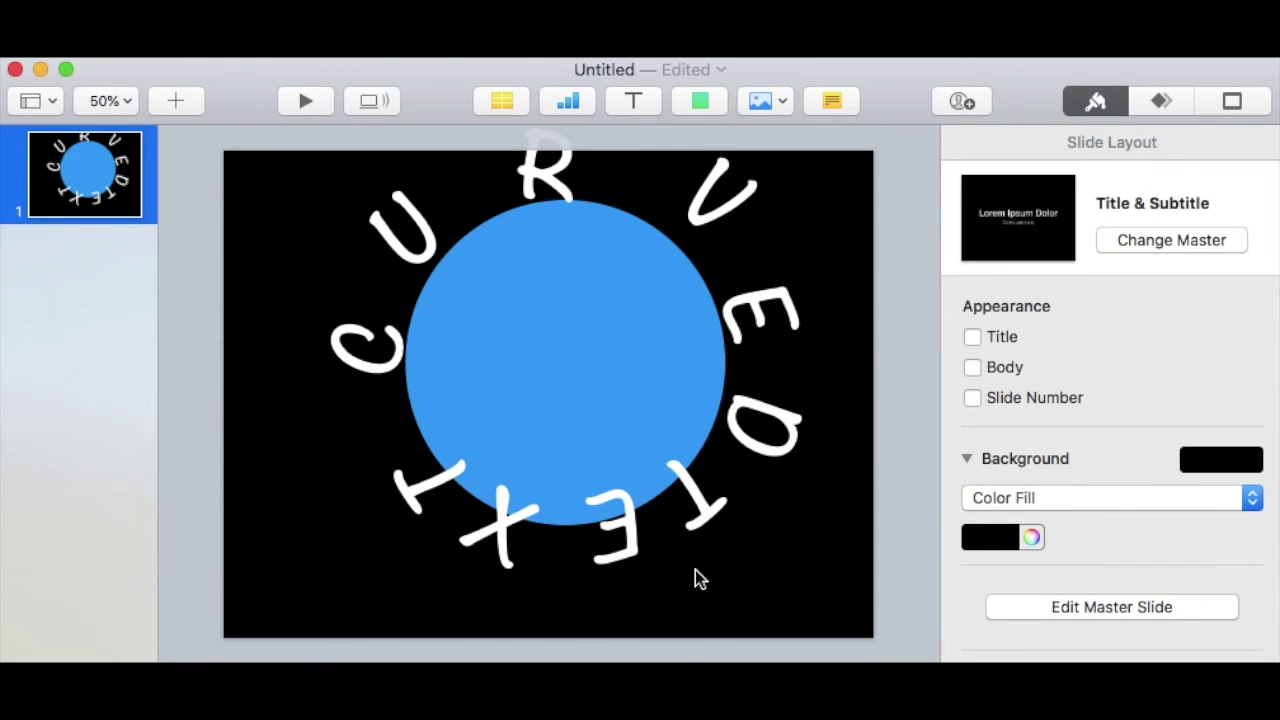
Move the four letters of TEXT outward, clear of the circle's lower edge.
left_click_drag(706, 512, 724, 538)
left_click_drag(620, 540, 618, 580)
left_click_drag(498, 534, 466, 564)
left_click_drag(425, 500, 401, 505)
Shrink the blue circle and recentre it inside the ring of letters.
left_click(626, 455)
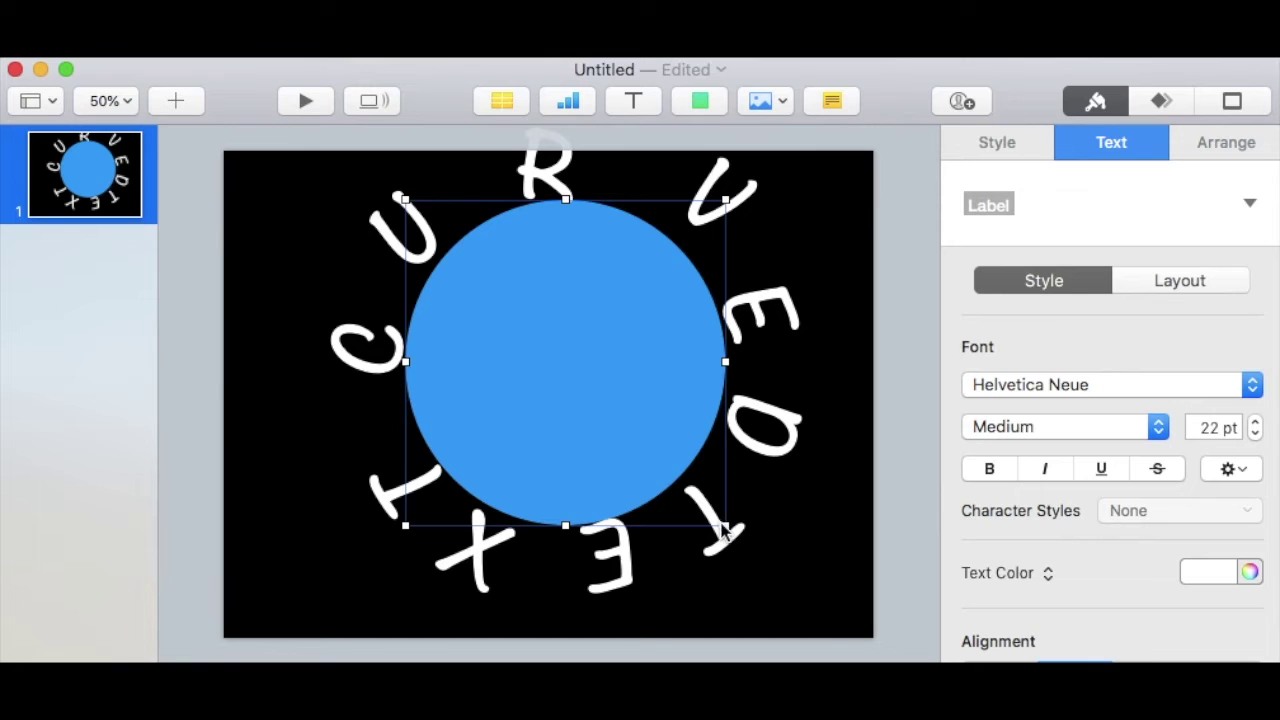
left_click_drag(723, 531, 666, 452)
left_click_drag(592, 395, 619, 404)
Select all ten letters around the circle and set their font size to 106 pt.
left_click(386, 352)
left_click(408, 238, "shift")
left_click(545, 175, "shift")
left_click(704, 222, "shift")
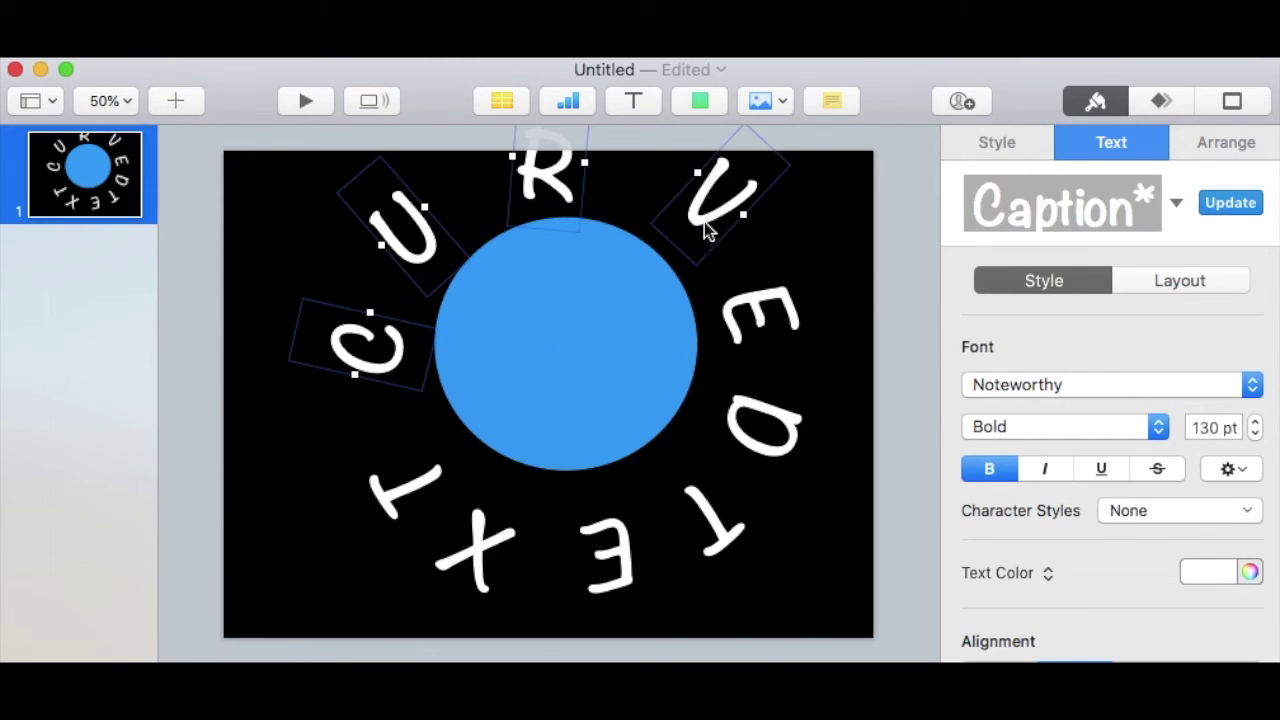
left_click(752, 318, "shift")
left_click(766, 408, "shift")
left_click(725, 514, "shift")
left_click(638, 552, "shift")
left_click(488, 565, "shift")
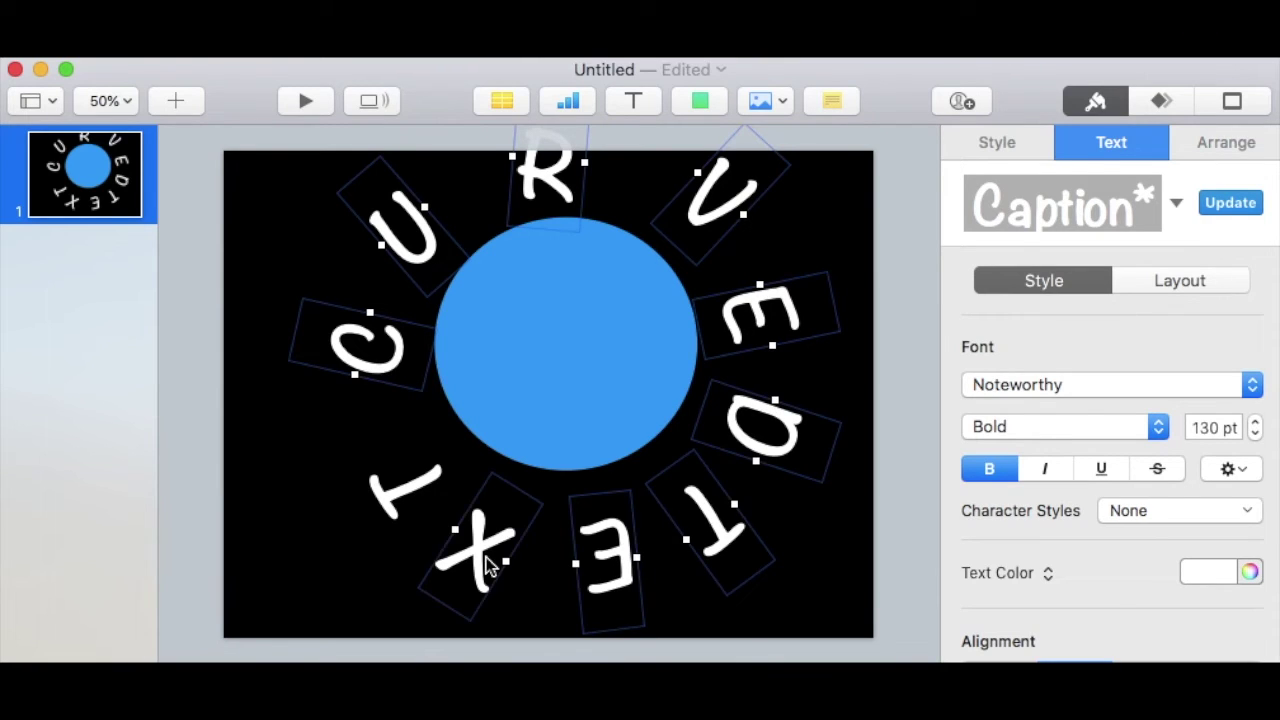
left_click(420, 495, "shift")
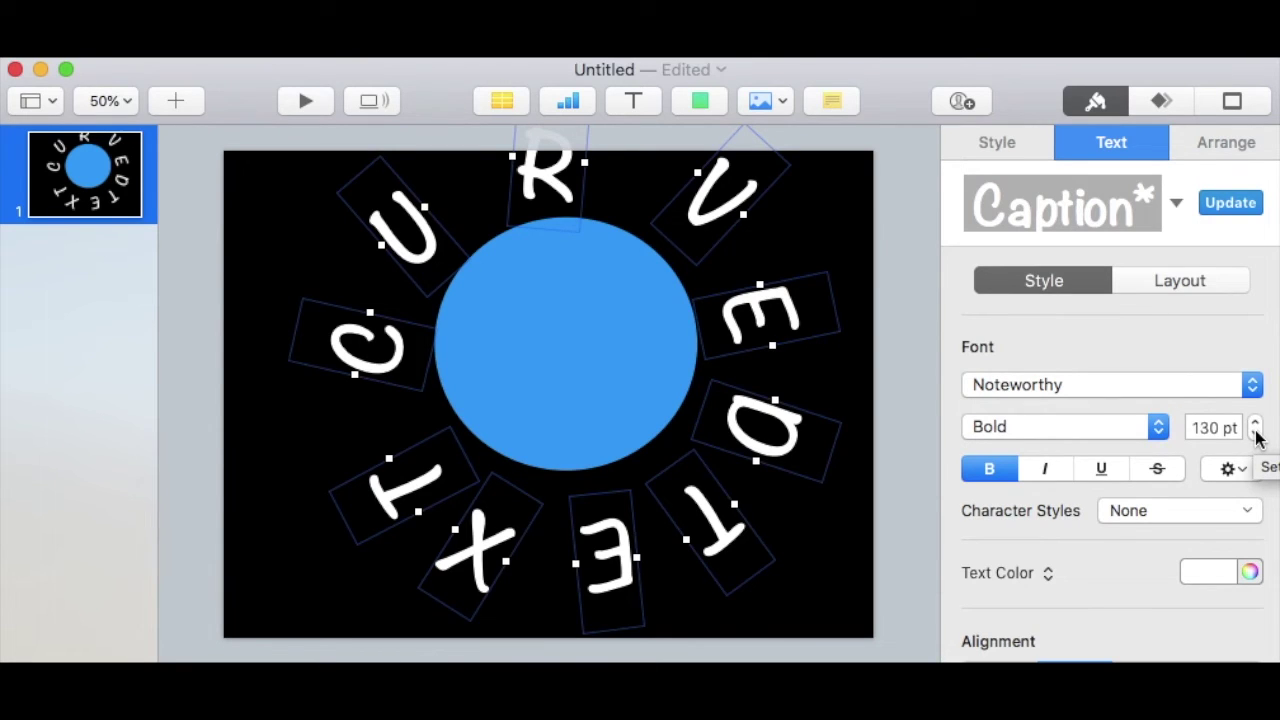
left_click_drag(1256, 437, 1256, 437)
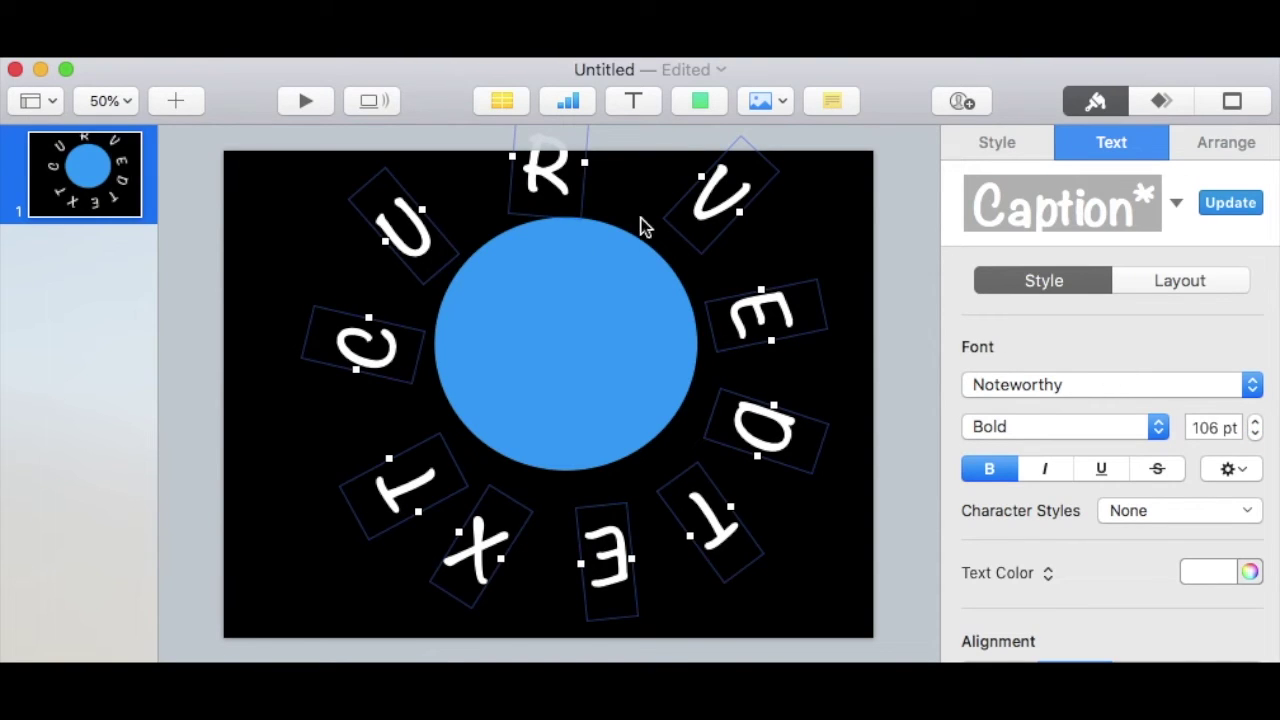
left_click(326, 274)
Move the letters of CURVED TEXT inward one by one so they surround the smaller circle closely.
left_click_drag(366, 349, 397, 330)
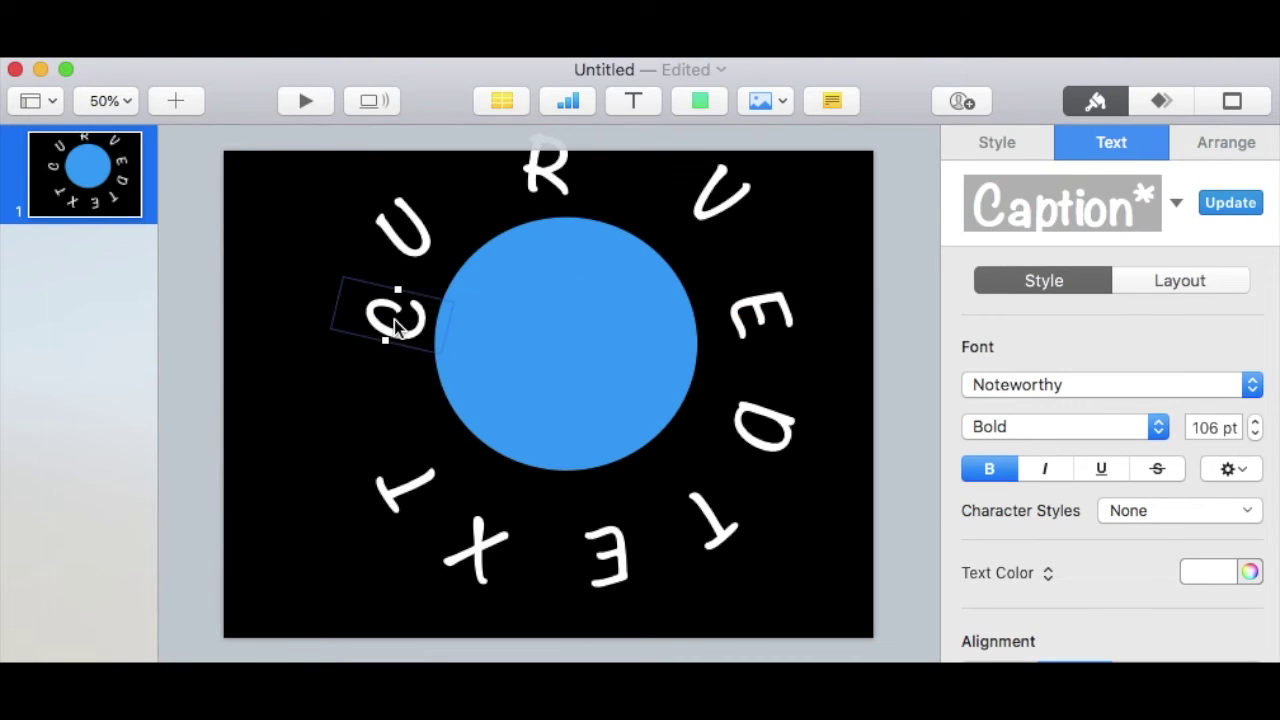
left_click_drag(416, 238, 458, 237)
left_click_drag(546, 176, 552, 213)
left_click_drag(714, 206, 694, 224)
left_click_drag(750, 313, 724, 325)
left_click_drag(757, 423, 716, 414)
left_click_drag(709, 523, 675, 482)
left_click_drag(619, 542, 588, 494)
left_click_drag(500, 535, 414, 423)
Fine-tune the positions of the U, R, V, E and D of CURVED to even out their spacing.
left_click(577, 193)
mouse_move(571, 187)
left_mouse_down()
mouse_move(582, 182)
mouse_move(572, 190)
left_mouse_up()
left_click_drag(452, 234, 456, 238)
left_click(695, 236)
mouse_move(693, 237)
left_mouse_down()
mouse_move(686, 227)
mouse_move(686, 239)
left_mouse_up()
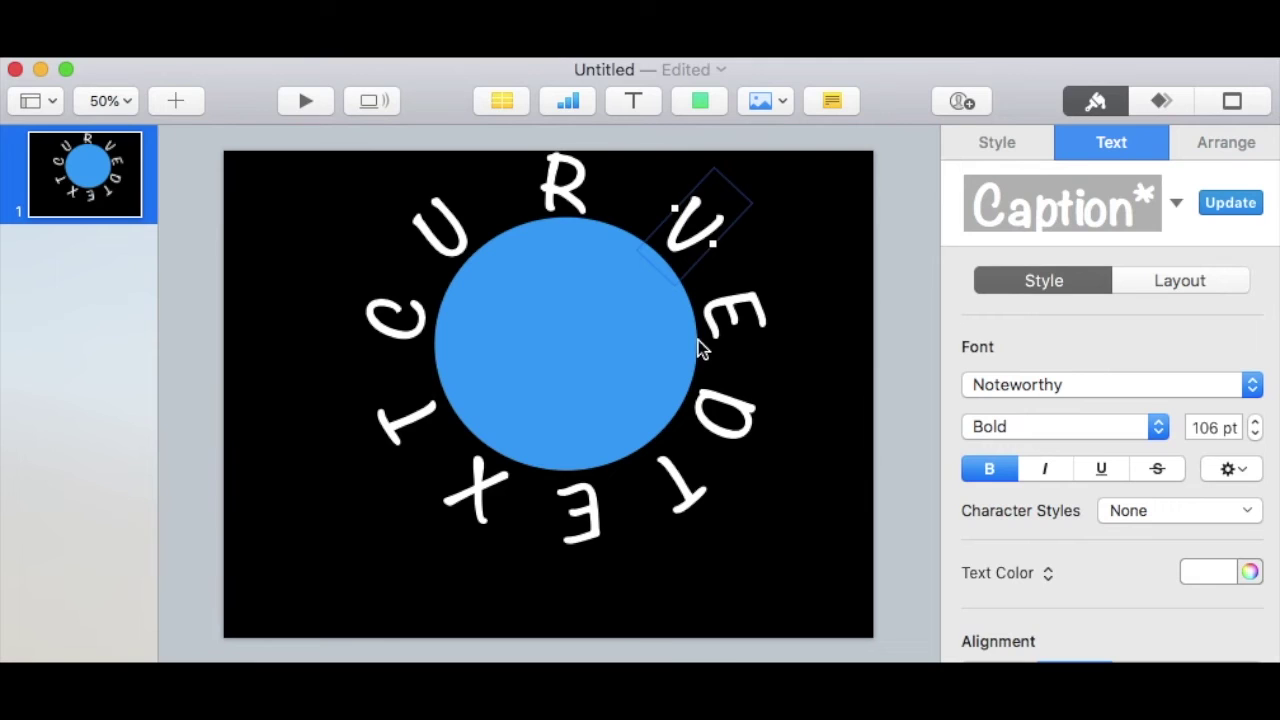
mouse_move(743, 307)
left_mouse_down()
mouse_move(744, 294)
mouse_move(742, 313)
left_mouse_up()
mouse_move(735, 404)
left_mouse_down()
mouse_move(738, 390)
mouse_move(736, 404)
left_mouse_up()
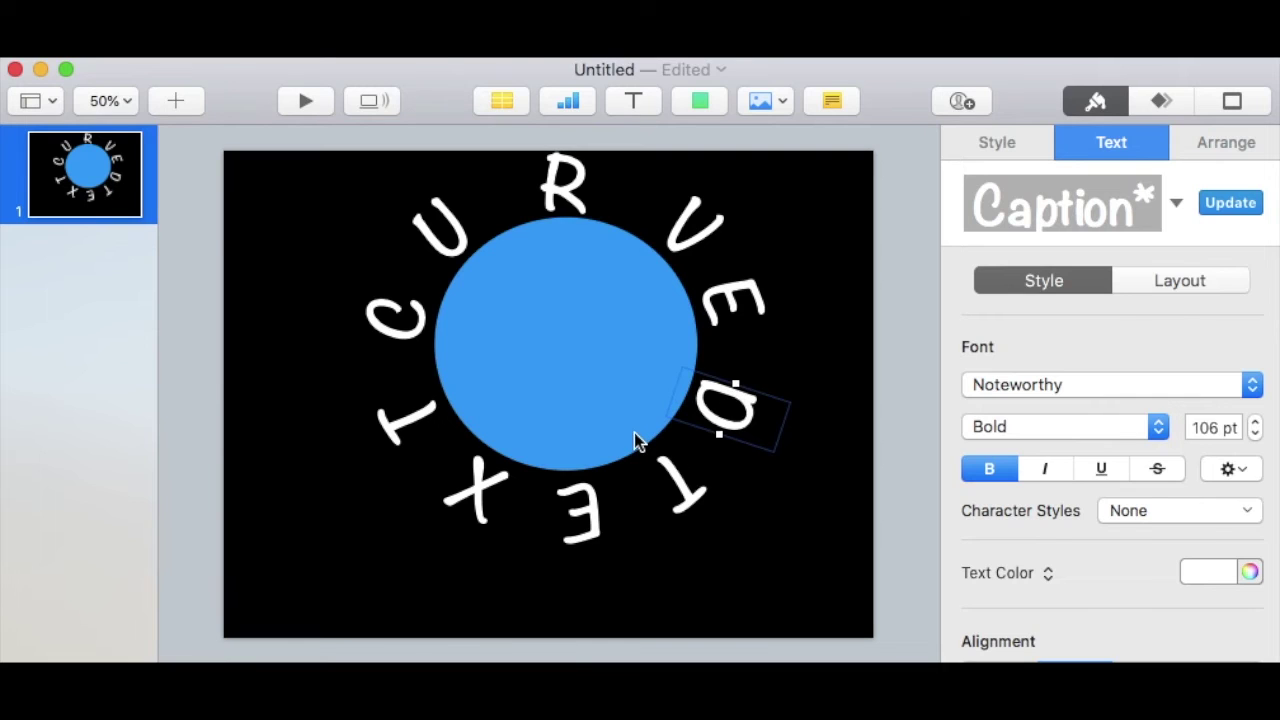
Shrink the circle slightly and move the V, E and D of CURVED and the letters of TEXT in toward its edge.
left_click(599, 392)
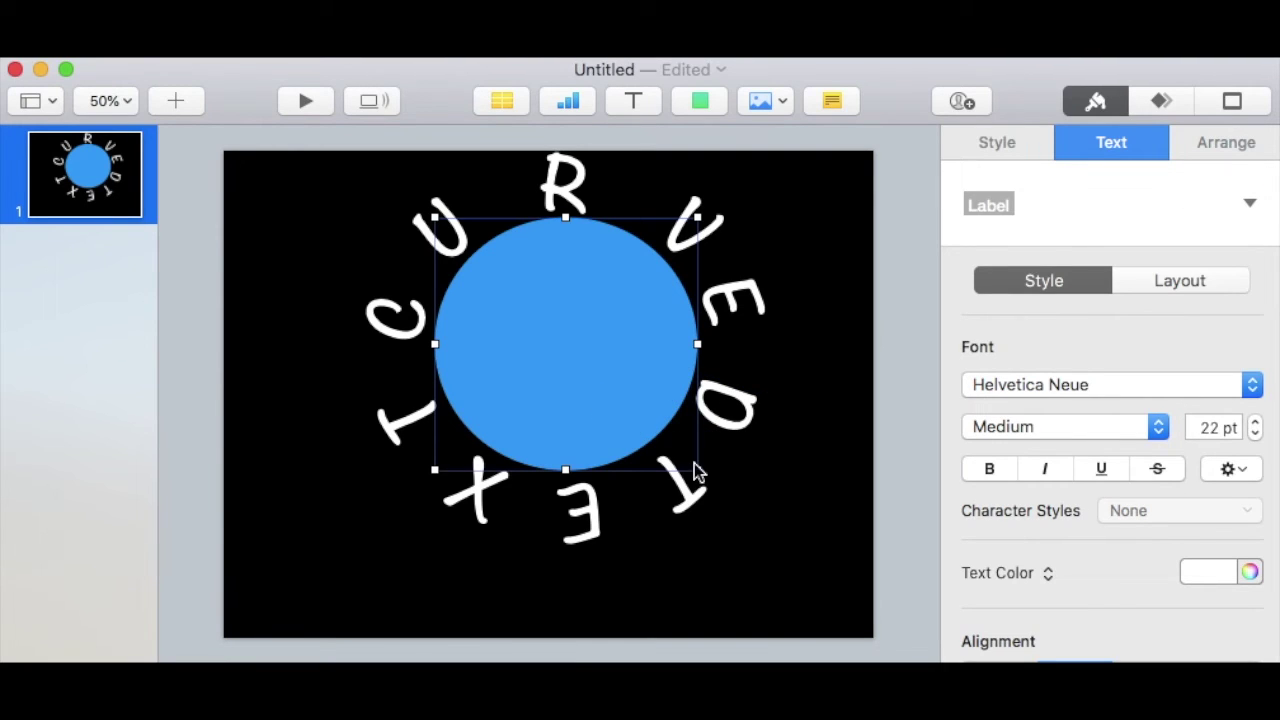
left_click_drag(697, 469, 676, 452)
mouse_move(690, 238)
left_mouse_down()
mouse_move(654, 260)
mouse_move(666, 240)
mouse_move(676, 252)
left_mouse_up()
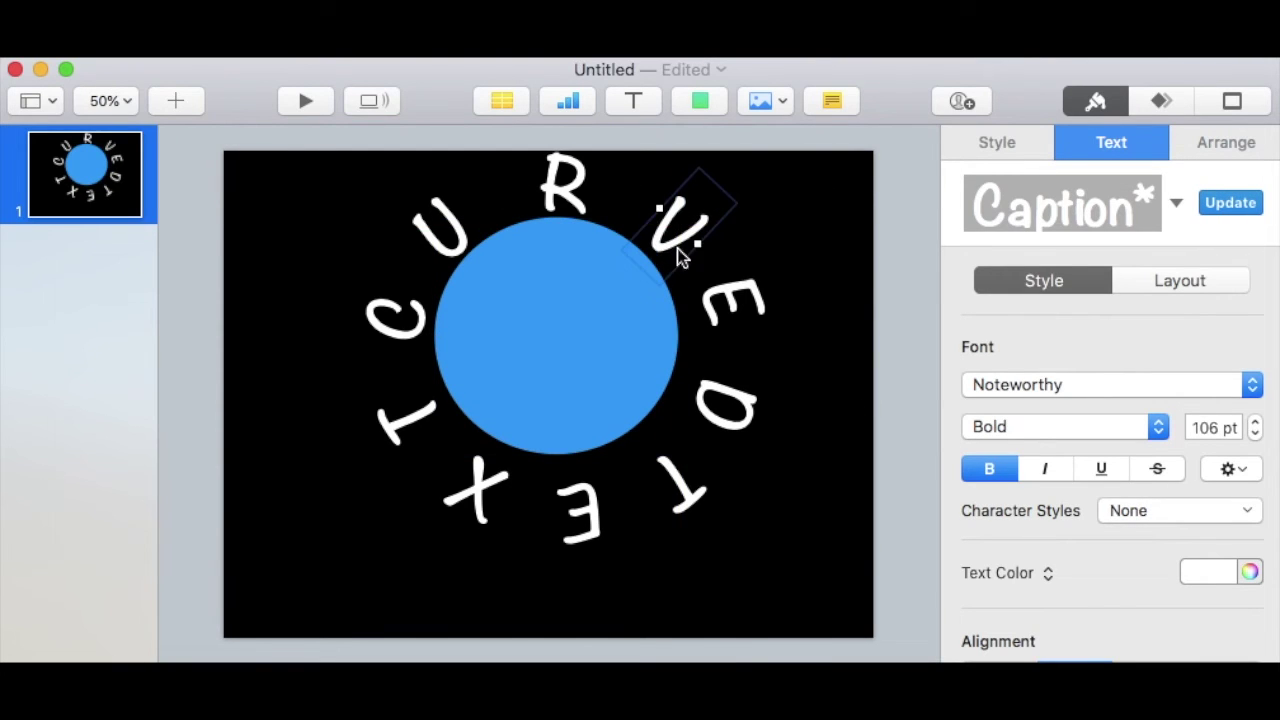
left_click_drag(718, 298, 696, 312)
mouse_move(714, 400)
left_mouse_down()
mouse_move(706, 412)
mouse_move(703, 401)
left_mouse_up()
left_click_drag(677, 486, 657, 456)
left_click_drag(584, 515, 581, 486)
left_click_drag(483, 479, 484, 474)
left_click_drag(421, 421, 430, 381)
Nudge the C slightly left and the U up, away from the circle's edge.
left_click(414, 327)
left_click(449, 256)
left_click_drag(449, 256, 449, 230)
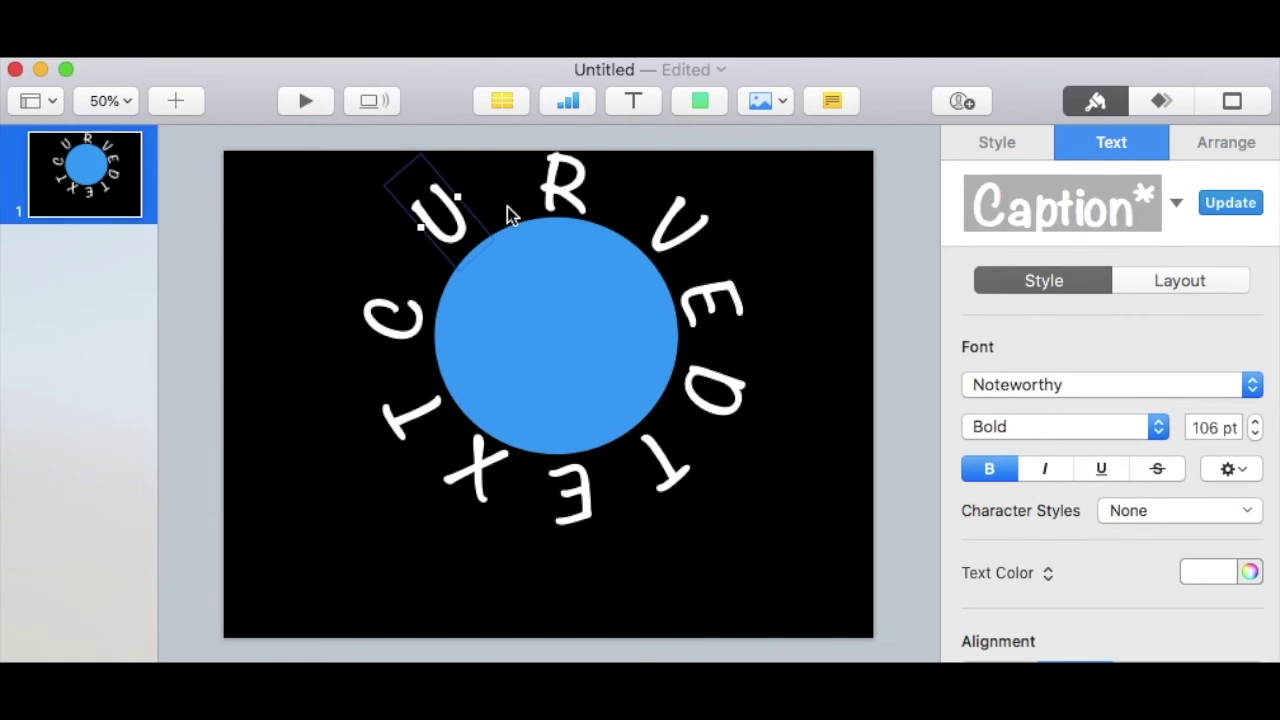
left_click_drag(464, 213, 469, 218)
left_click_drag(671, 460, 671, 470)
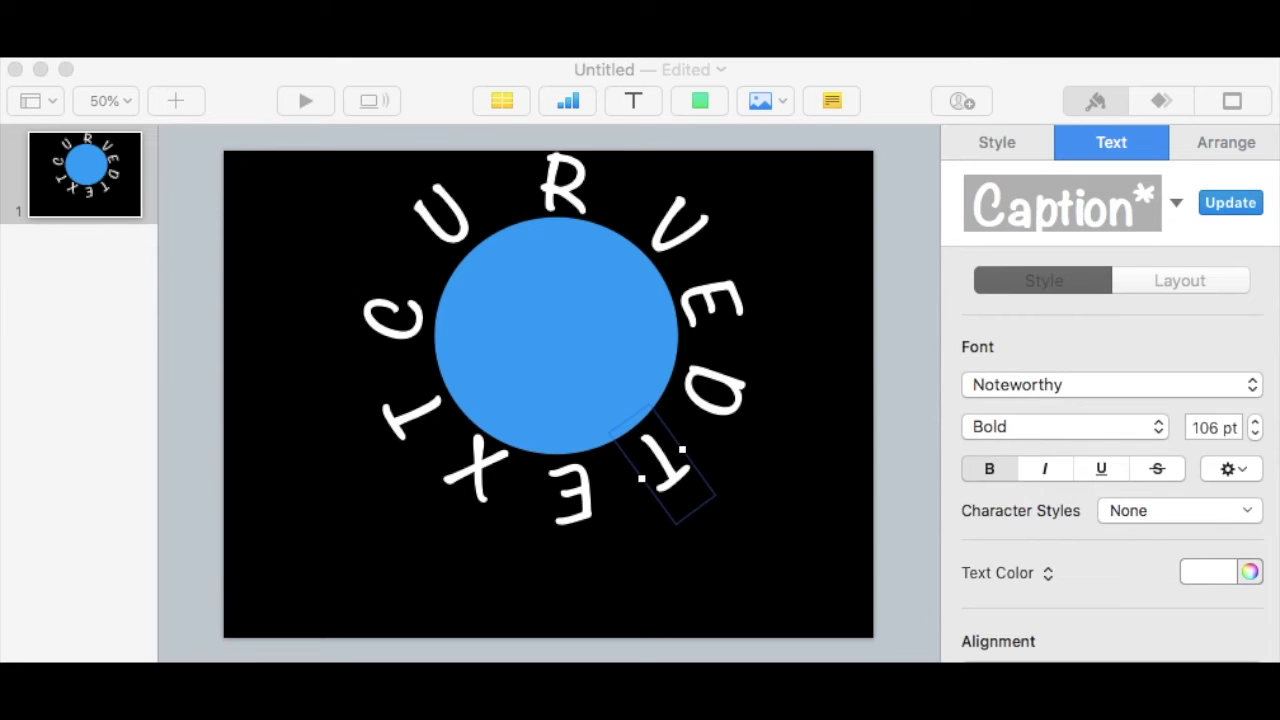
Shift the U, R, V, E and D of CURVED counterclockwise around the circle to widen the gap before TEXT.
left_click(1218, 145)
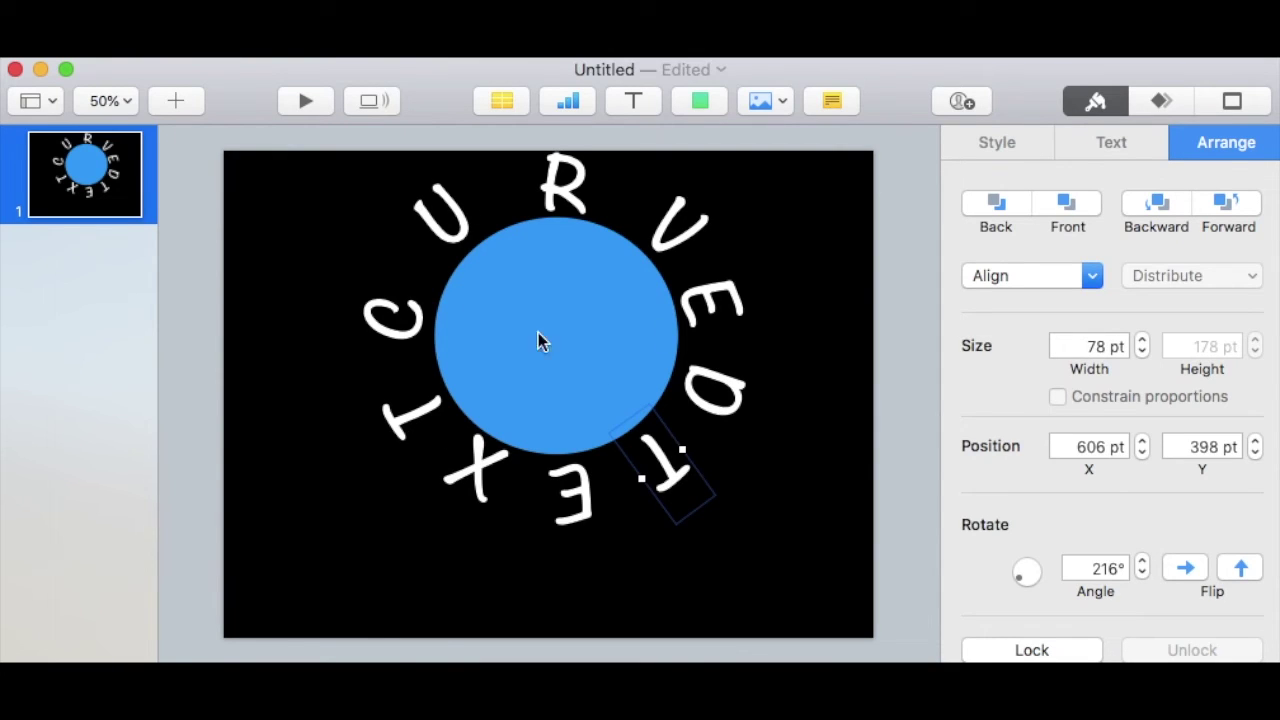
left_click(453, 218)
left_click_drag(453, 218, 445, 228)
left_click_drag(566, 188, 533, 186)
left_click_drag(658, 223, 620, 205)
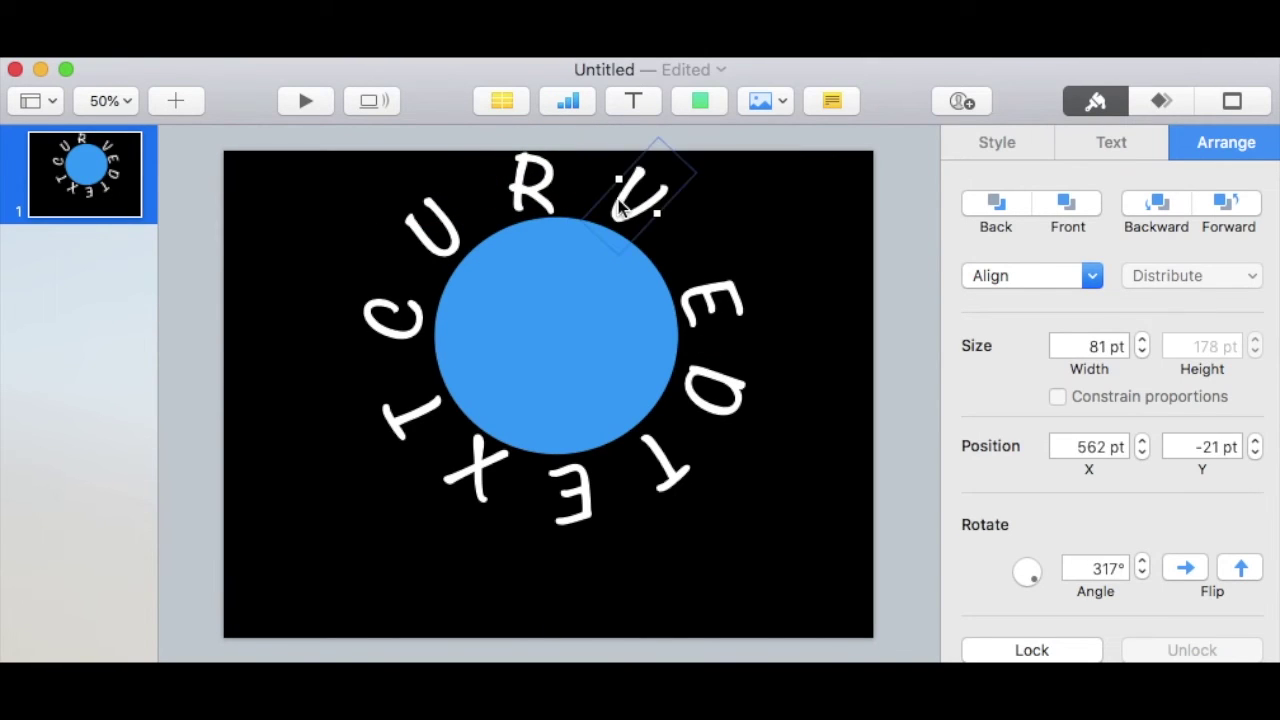
left_click_drag(697, 314, 702, 270)
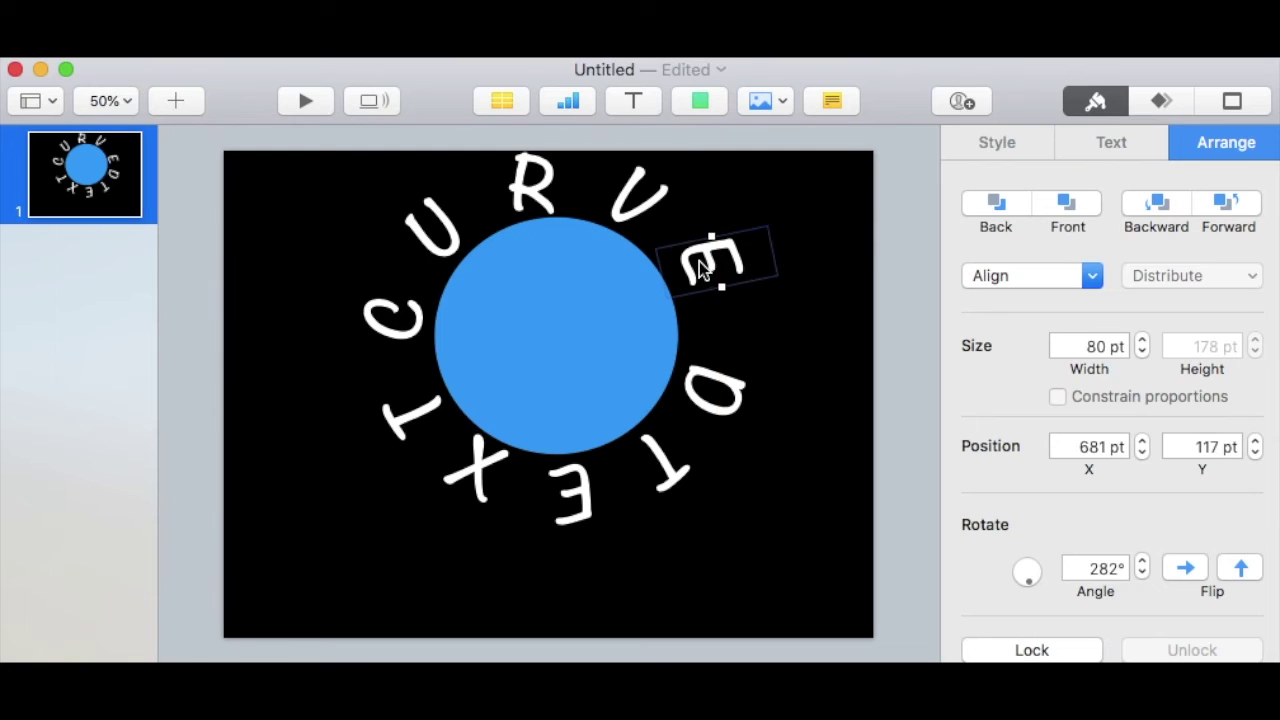
left_click_drag(706, 374, 729, 343)
left_click(407, 426)
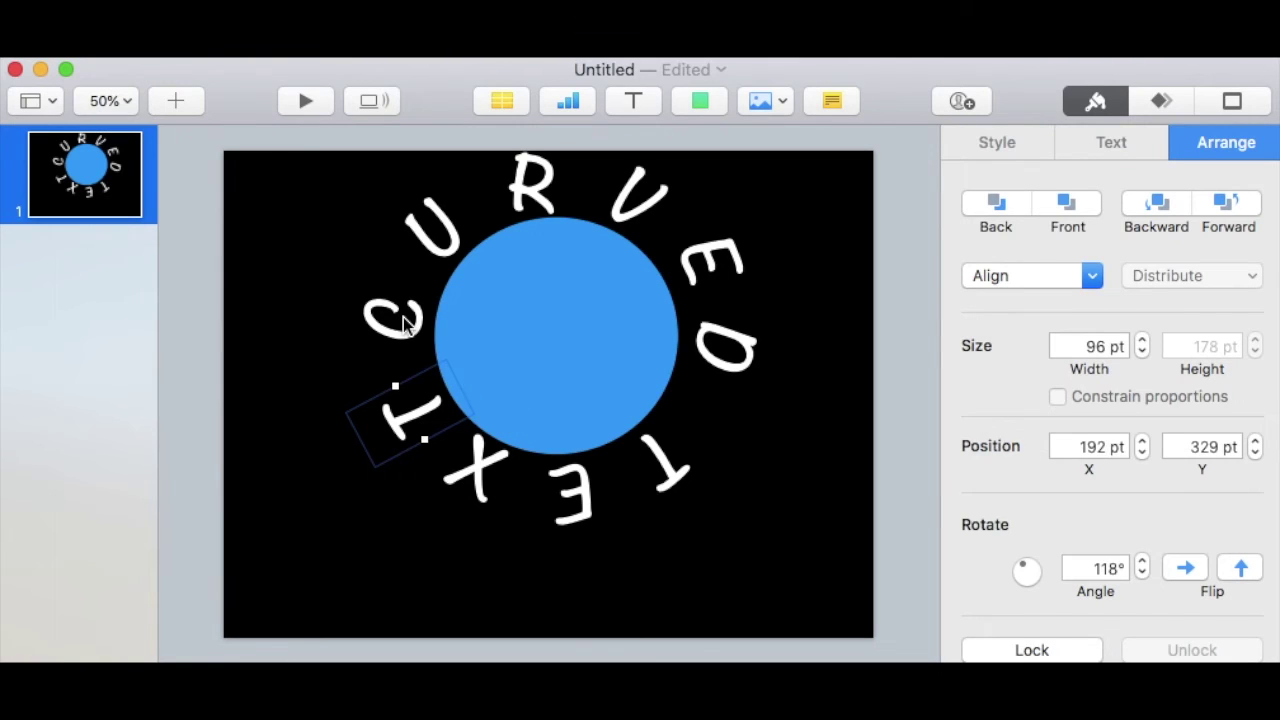
Select all ten letters around the circle and change their font to Helvetica Neue.
left_click(405, 322)
left_click(443, 239, "shift")
left_click(518, 200, "shift")
left_click(632, 200, "shift")
left_click(703, 272, "shift")
left_click(722, 345, "shift")
left_click(663, 477, "shift")
left_click(560, 482, "shift")
left_click(456, 448, "shift")
left_click(430, 418, "shift")
left_click(1117, 144)
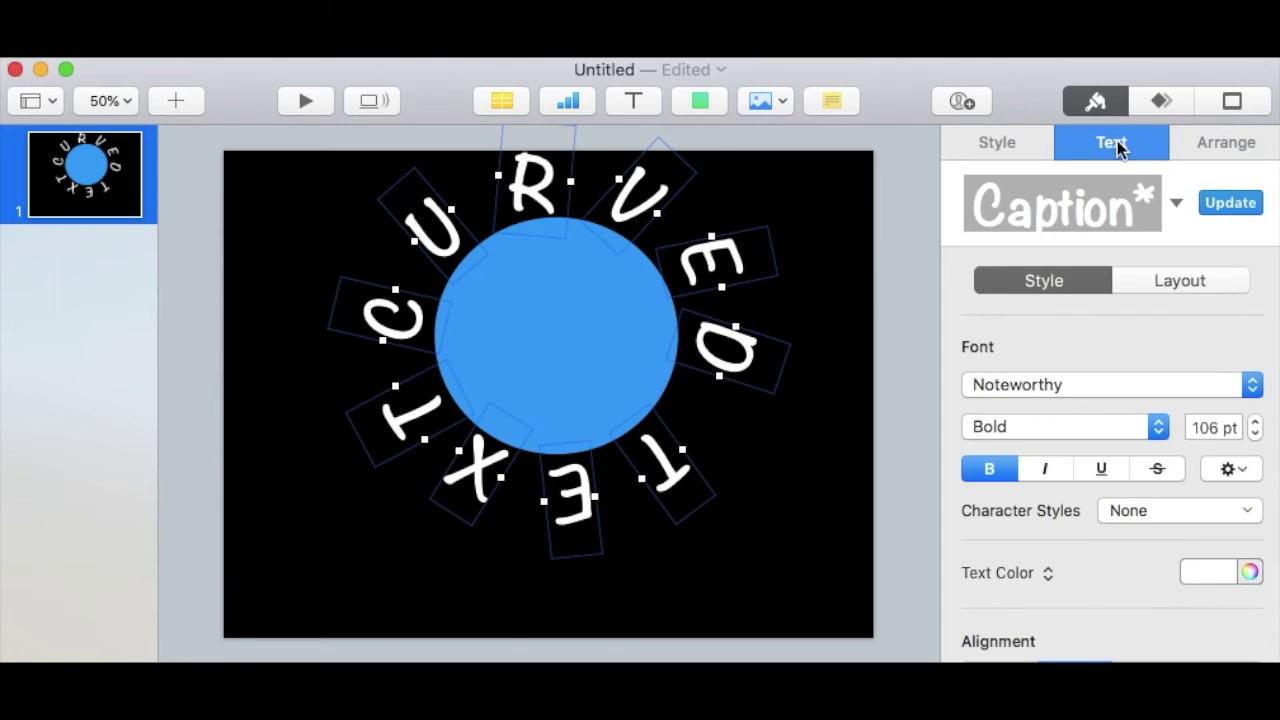
left_click(1143, 384)
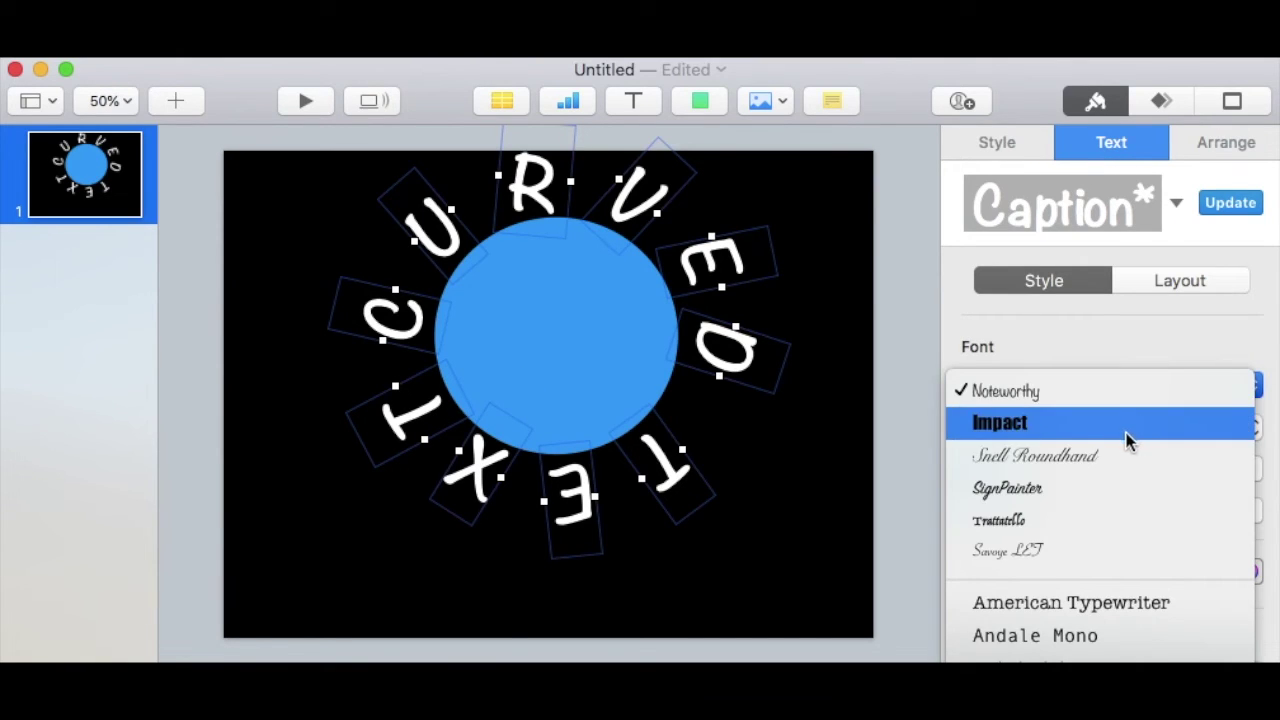
scroll(1132, 515, "down", 10)
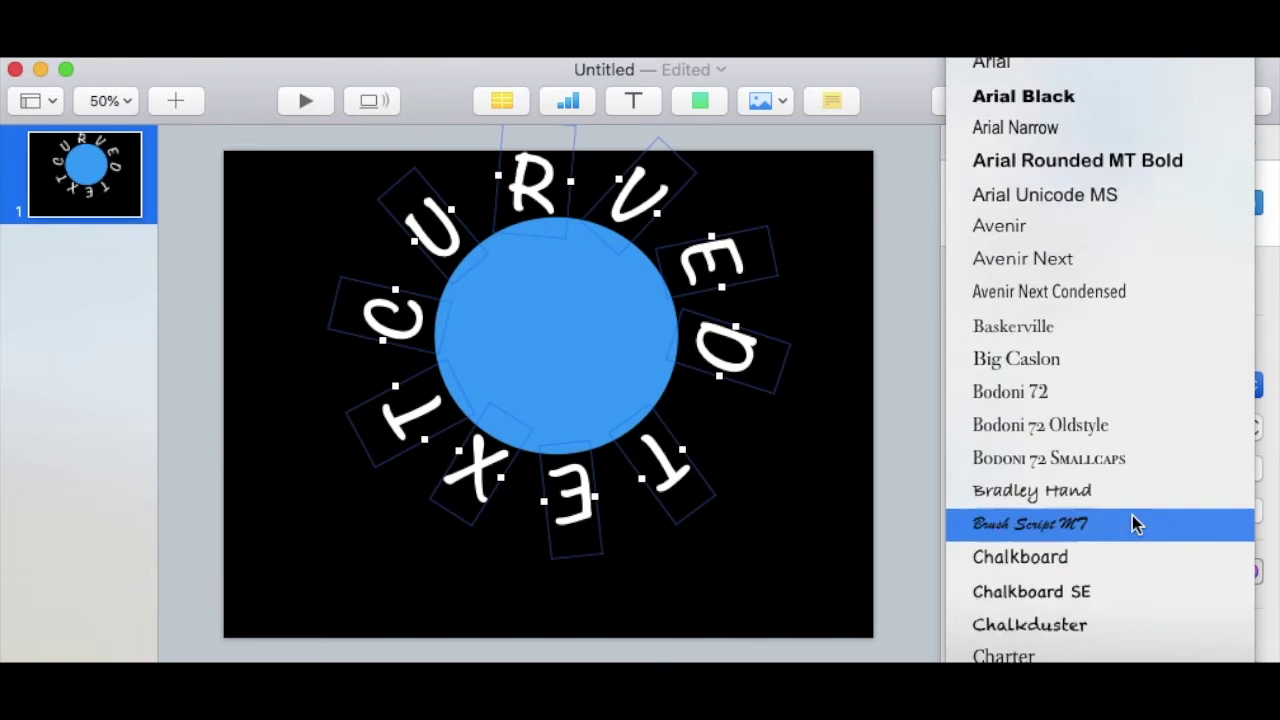
scroll(1132, 515, "down", 6)
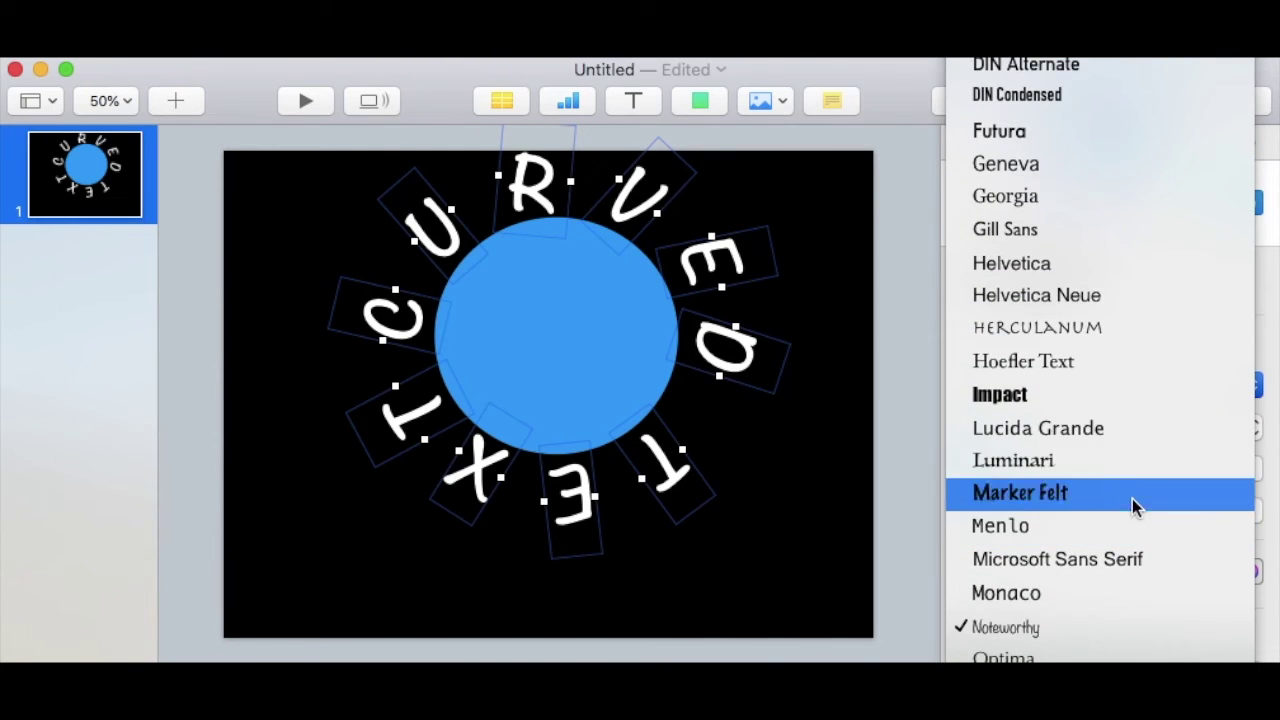
left_click(1122, 292)
left_click(901, 390)
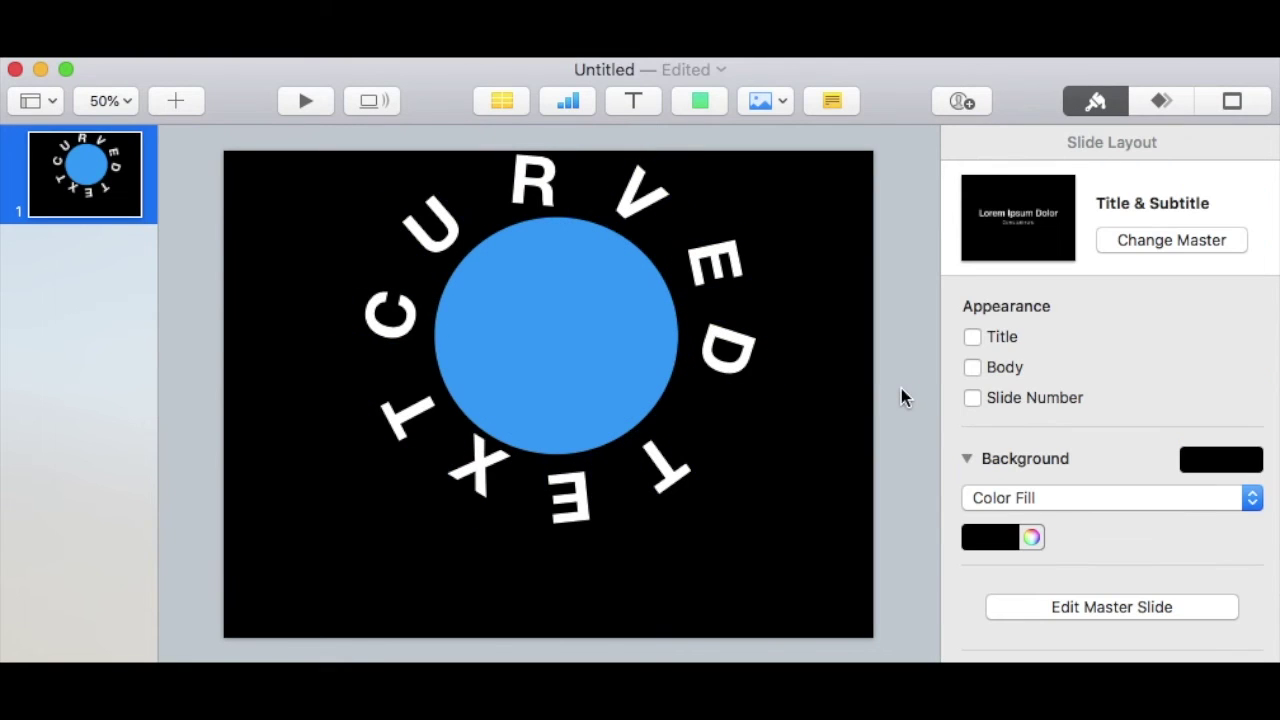
Move the D of CURVED up along the circle and rotate it to face the circle's edge.
left_click_drag(733, 355, 727, 338)
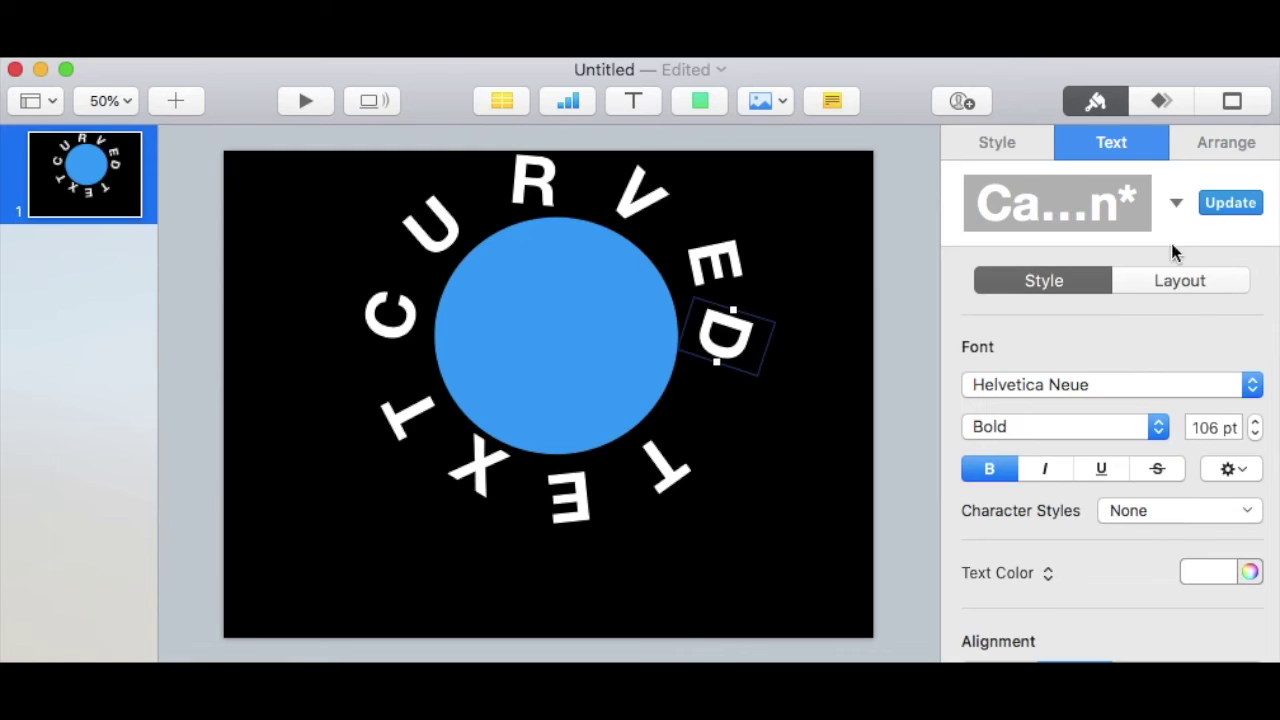
left_click(1198, 149)
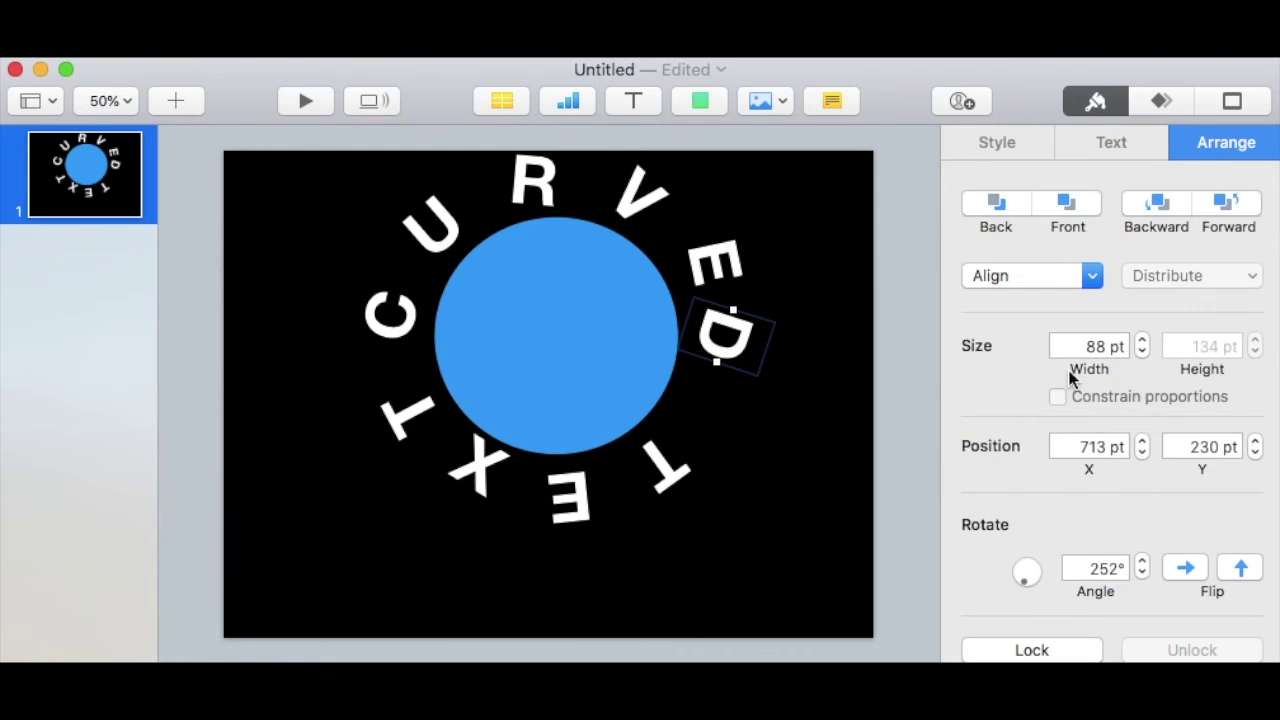
left_click(1142, 574)
left_click(1142, 574)
left_click(1142, 574)
left_click(1142, 563)
left_click(1142, 563)
left_click(1142, 563)
left_click(1142, 563)
left_click(1142, 563)
left_click(1142, 563)
left_click(1142, 563)
Rotate the C of CURVED to stand nearly vertical and move it down and in toward the circle.
left_click(383, 323)
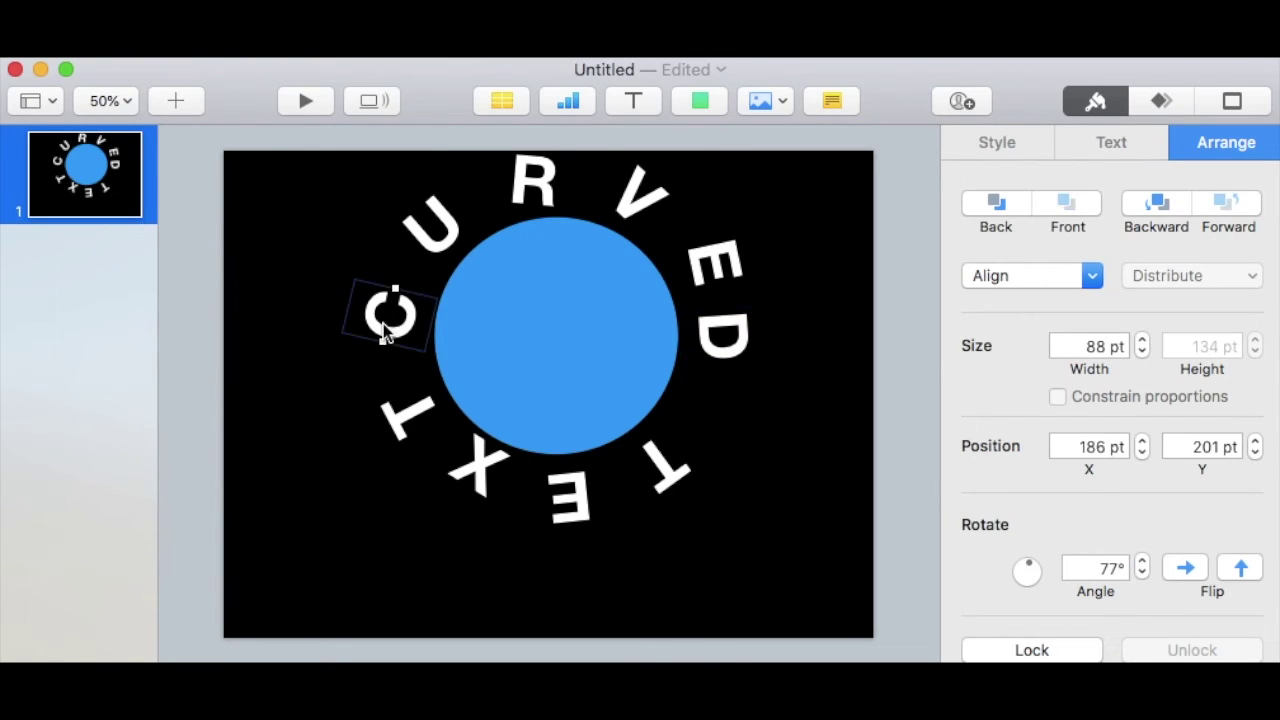
double_click(385, 325)
left_click(397, 330)
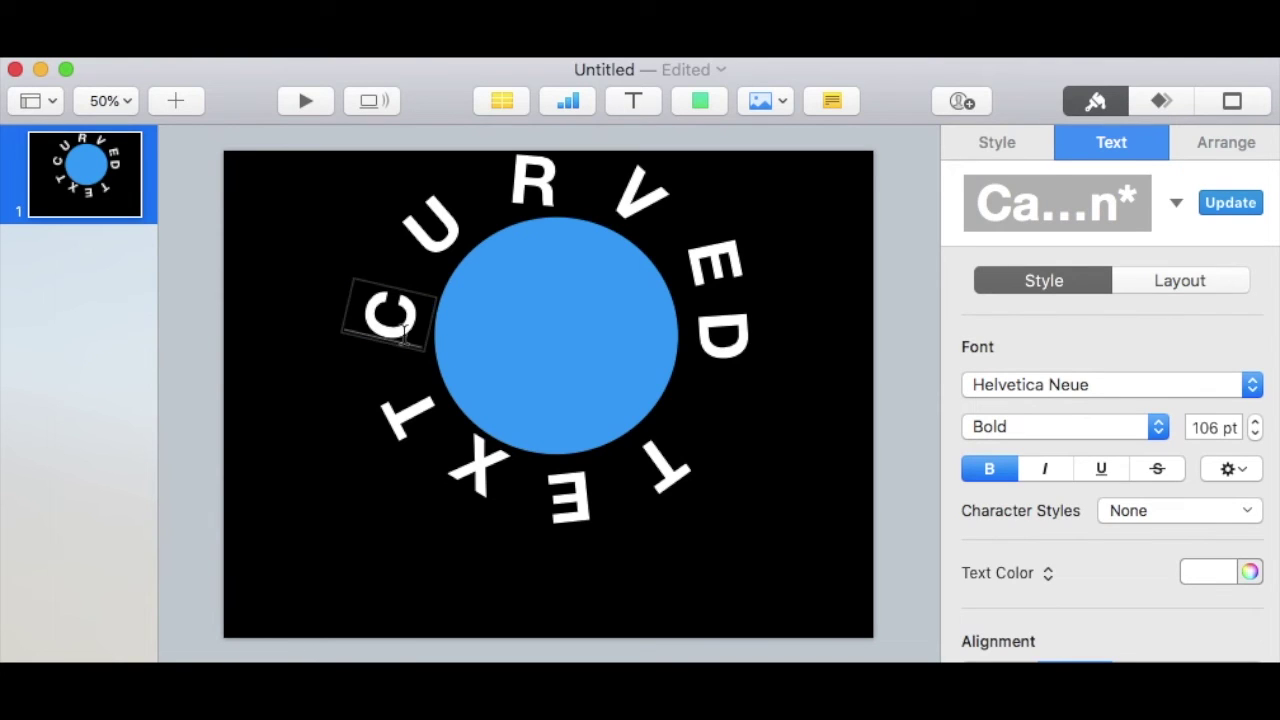
left_click(412, 371)
left_click(403, 328)
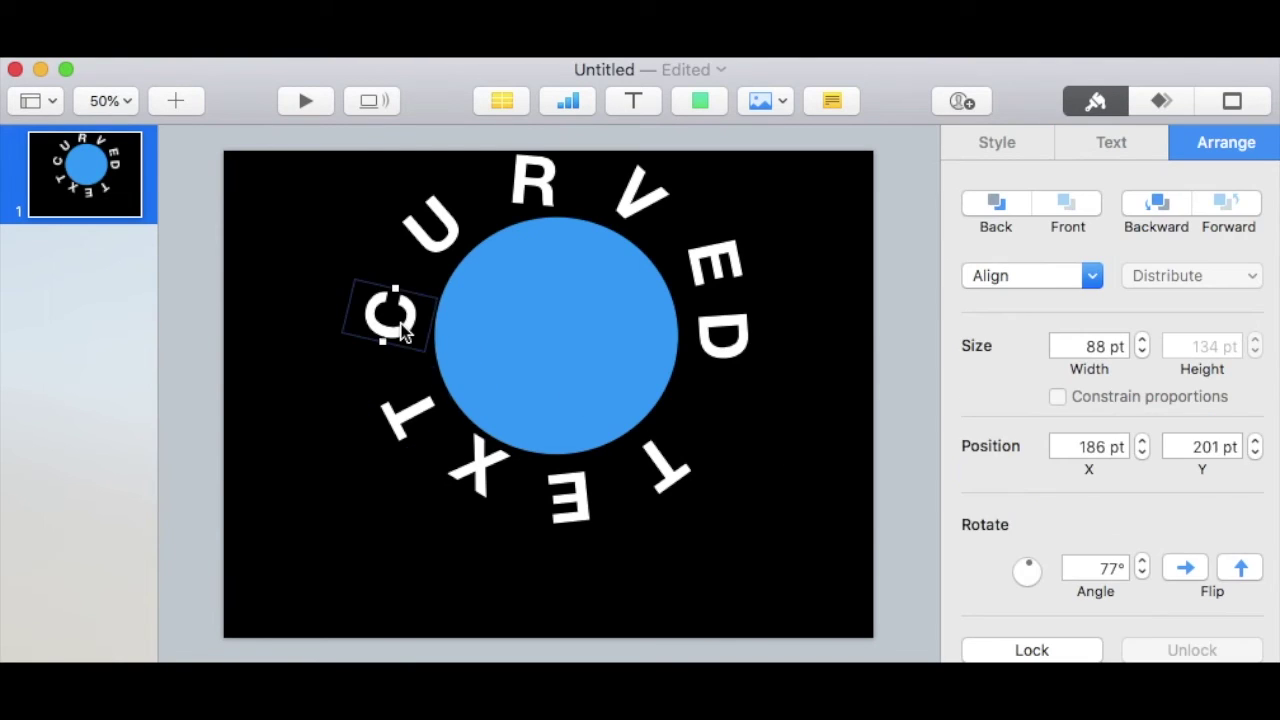
left_click(1142, 573)
left_click(1142, 573)
left_click(1142, 573)
left_click(1142, 573)
left_click(1142, 573)
left_click(1142, 573)
left_click_drag(1142, 562, 1142, 562)
left_click_drag(389, 309, 393, 338)
Move the U, R and V of CURVED closer to the circle and adjust their spacing.
left_click_drag(440, 214, 447, 237)
left_click_drag(531, 194, 546, 188)
left_click_drag(625, 204, 630, 216)
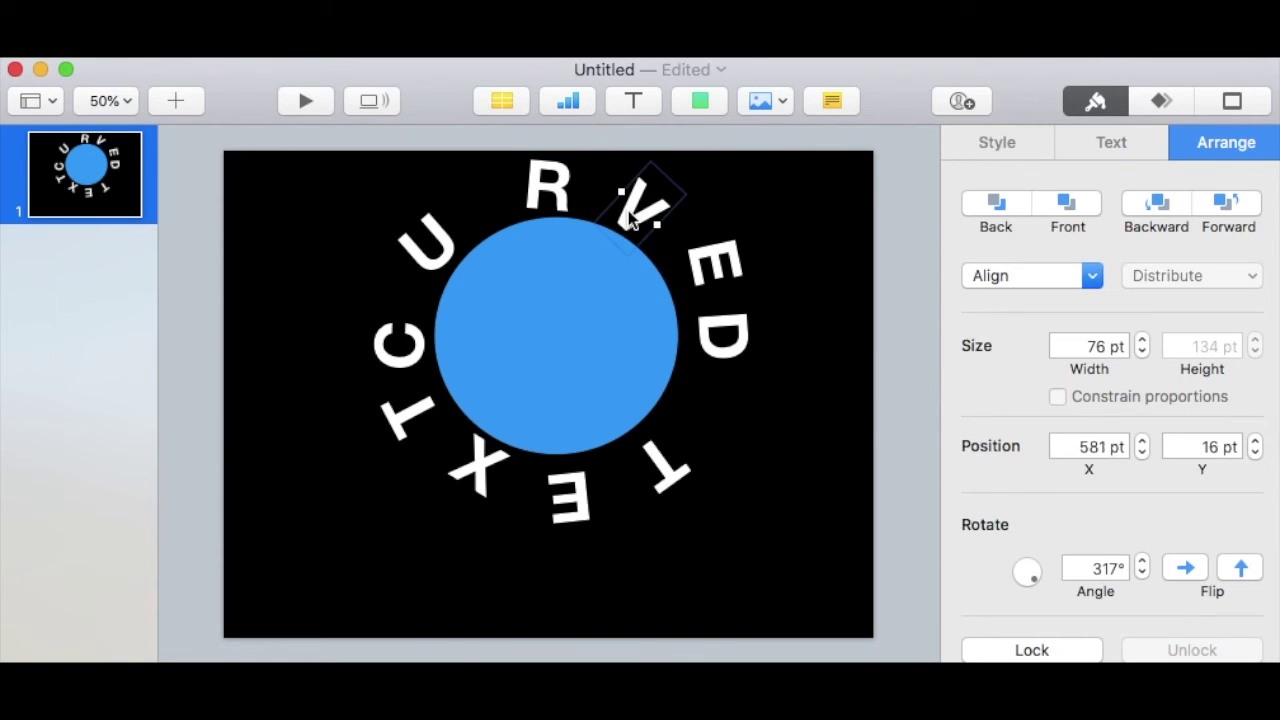
Move the E of CURVED in toward the circle and rotate it to follow the curve.
left_click(690, 283)
left_click_drag(690, 283, 680, 297)
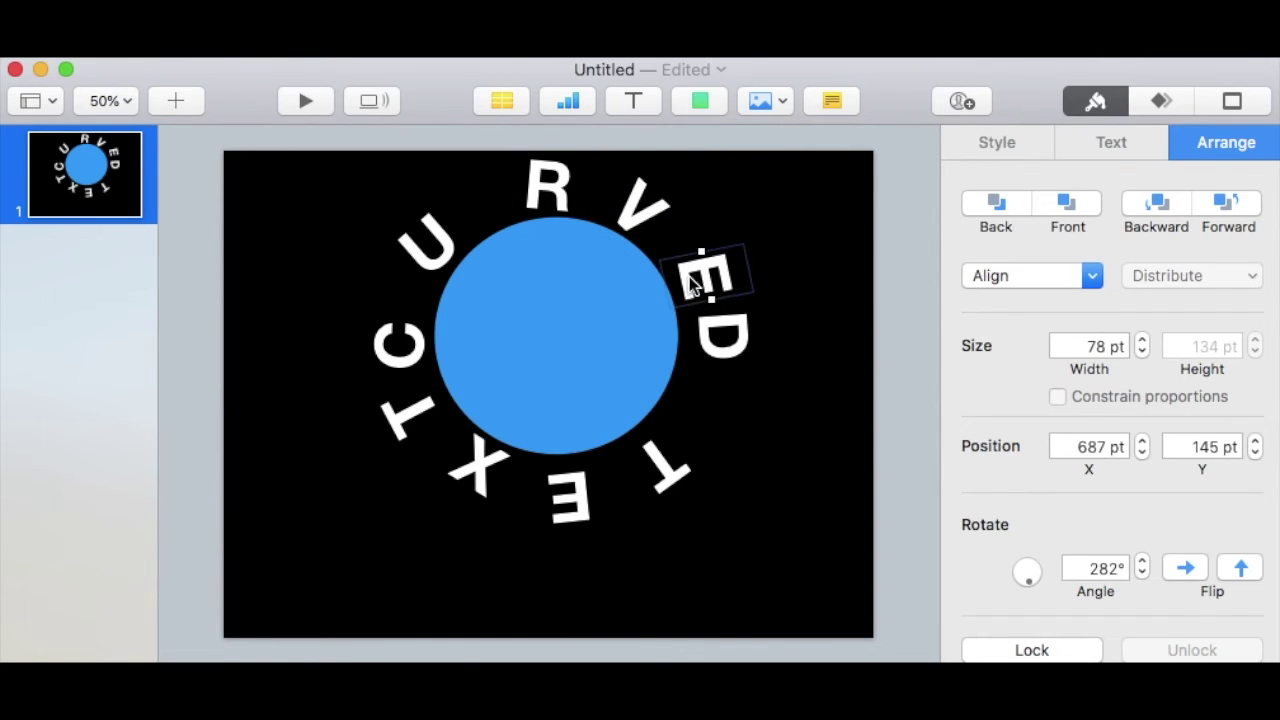
left_click(1142, 563)
left_click(1142, 563)
left_click(1142, 563)
left_click(1142, 563)
left_click(1142, 563)
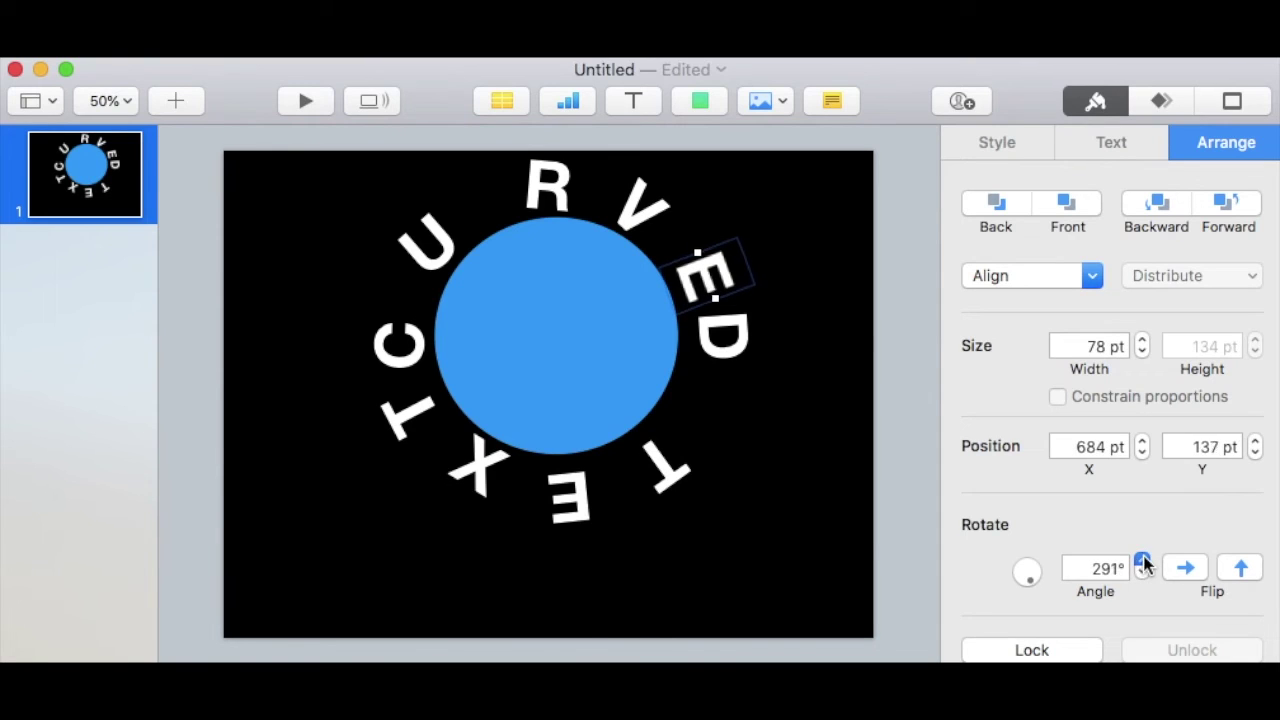
left_click_drag(717, 294, 704, 290)
Set the rotation angle of the V of CURVED to 326°.
left_click(648, 205)
left_click(1143, 576)
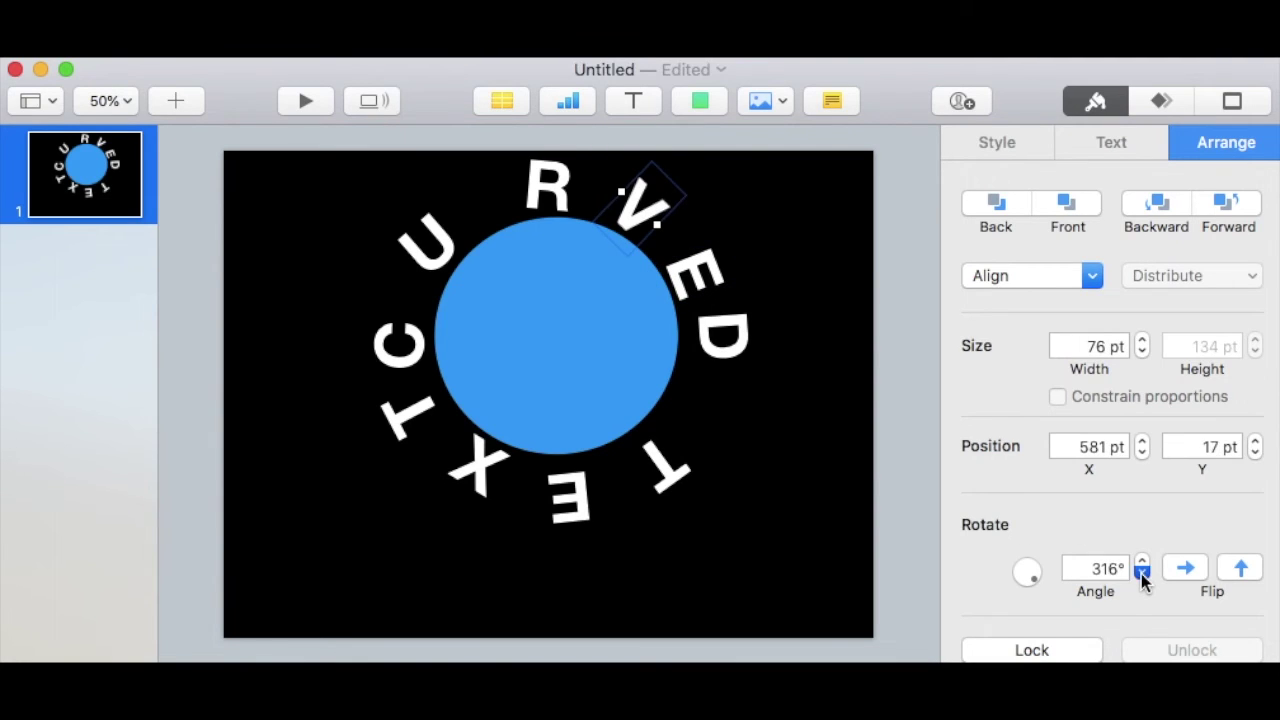
left_click(1142, 562)
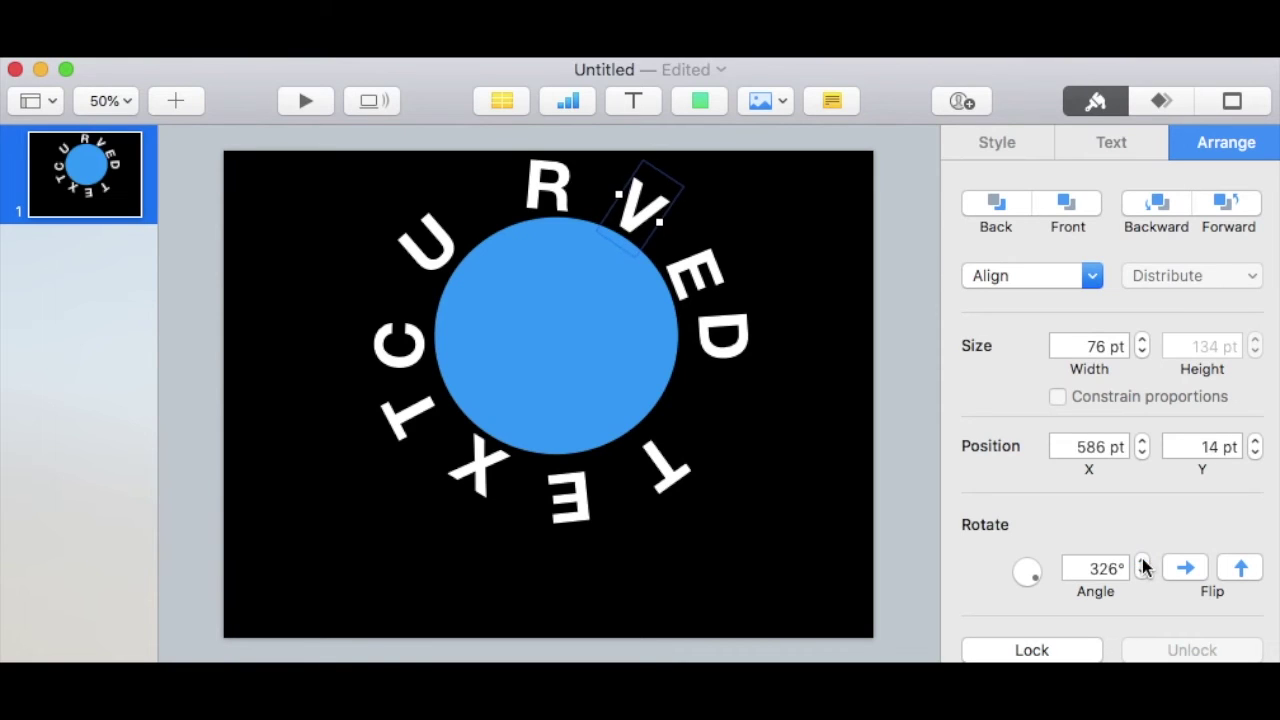
Rotate the U of CURVED to 55° and nudge it slightly closer to the circle.
left_click(425, 248)
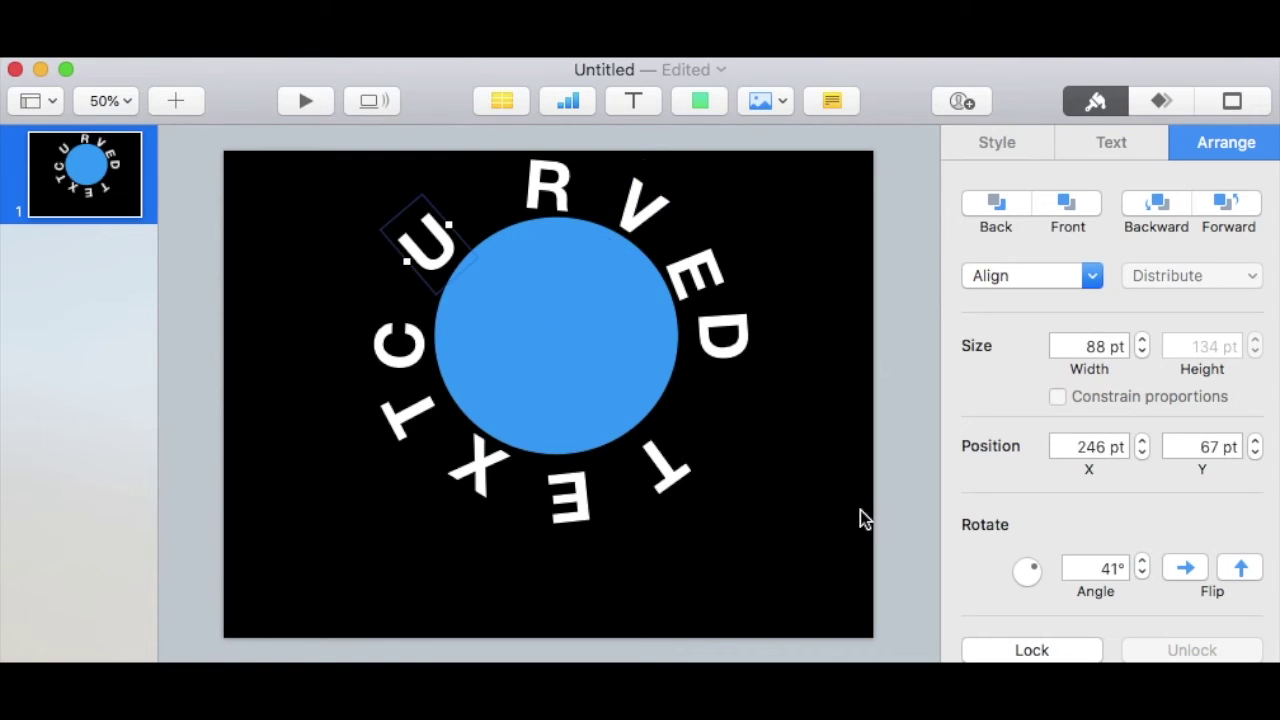
left_click(1142, 575)
left_click(1142, 563)
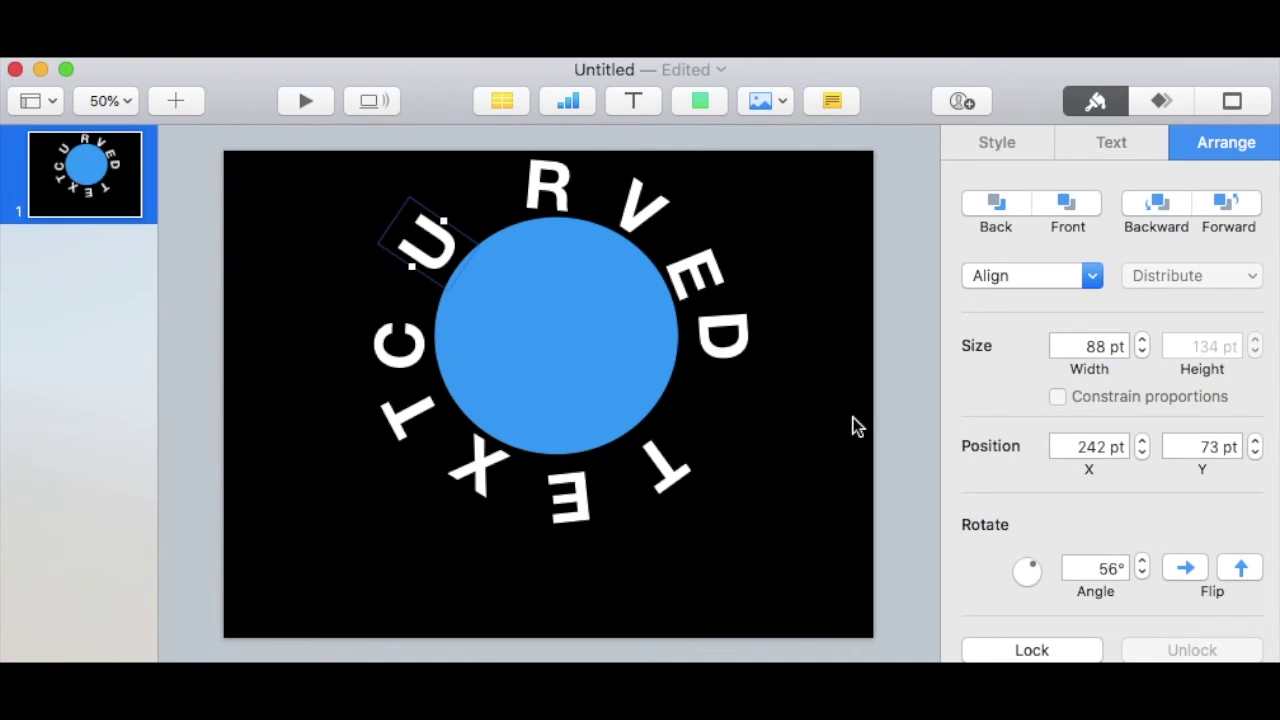
left_click(1142, 575)
left_click_drag(444, 243, 448, 246)
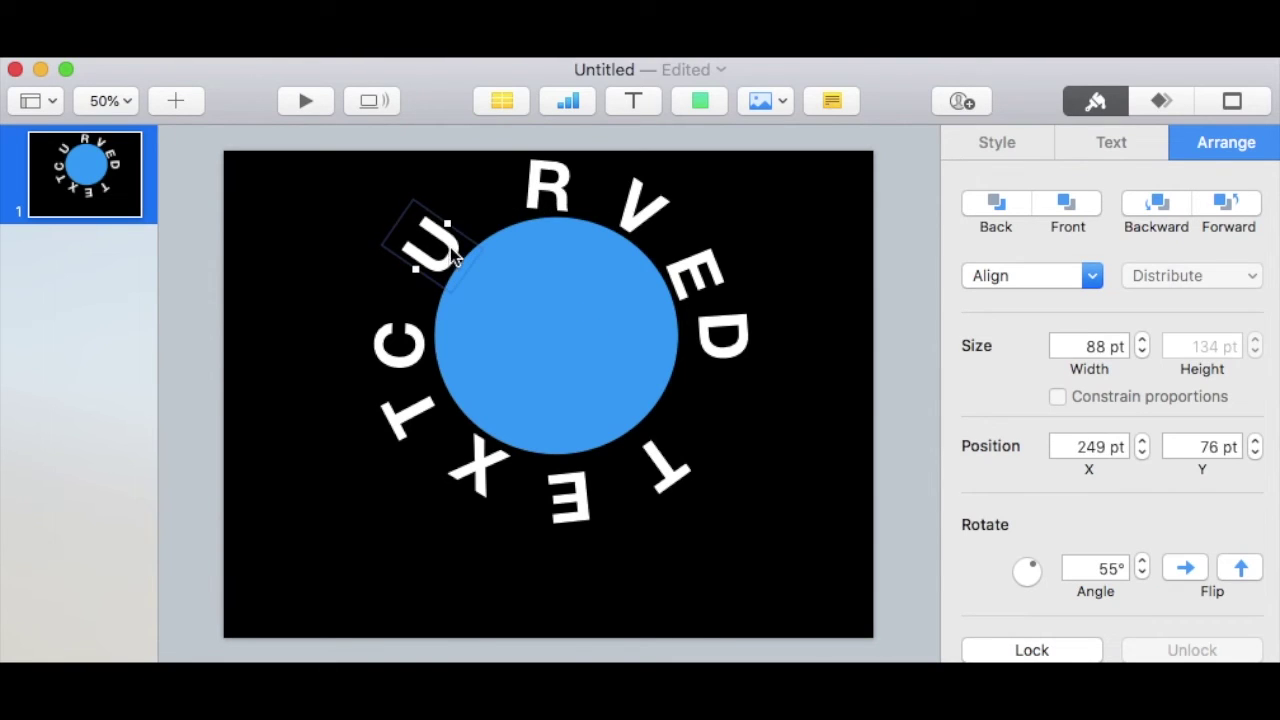
Rotate the R of CURVED so that it stands upright above the circle.
left_click(545, 197)
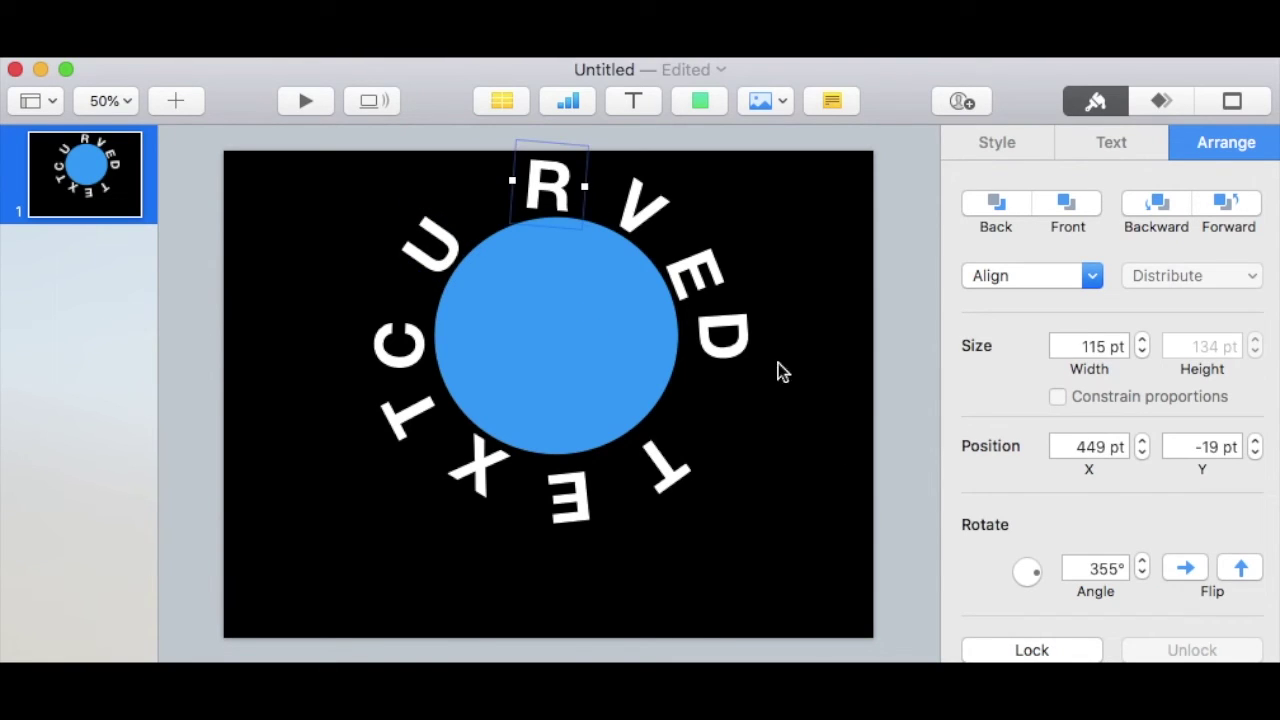
left_click(1142, 576)
left_click(1142, 576)
left_click(1142, 576)
left_click(1142, 576)
left_click(1142, 576)
left_click(1142, 576)
left_click(1142, 562)
left_click(1142, 562)
left_click(1142, 562)
left_click(1142, 562)
left_click(1142, 562)
left_click(1142, 562)
left_click(1142, 562)
left_click(1142, 562)
left_click(1142, 562)
Shift the four letters of TEXT counterclockwise around the underside of the circle.
left_click_drag(658, 508, 695, 476)
left_click(570, 508)
left_click_drag(570, 508, 608, 505)
left_click_drag(466, 463, 507, 490)
left_click_drag(410, 420, 427, 440)
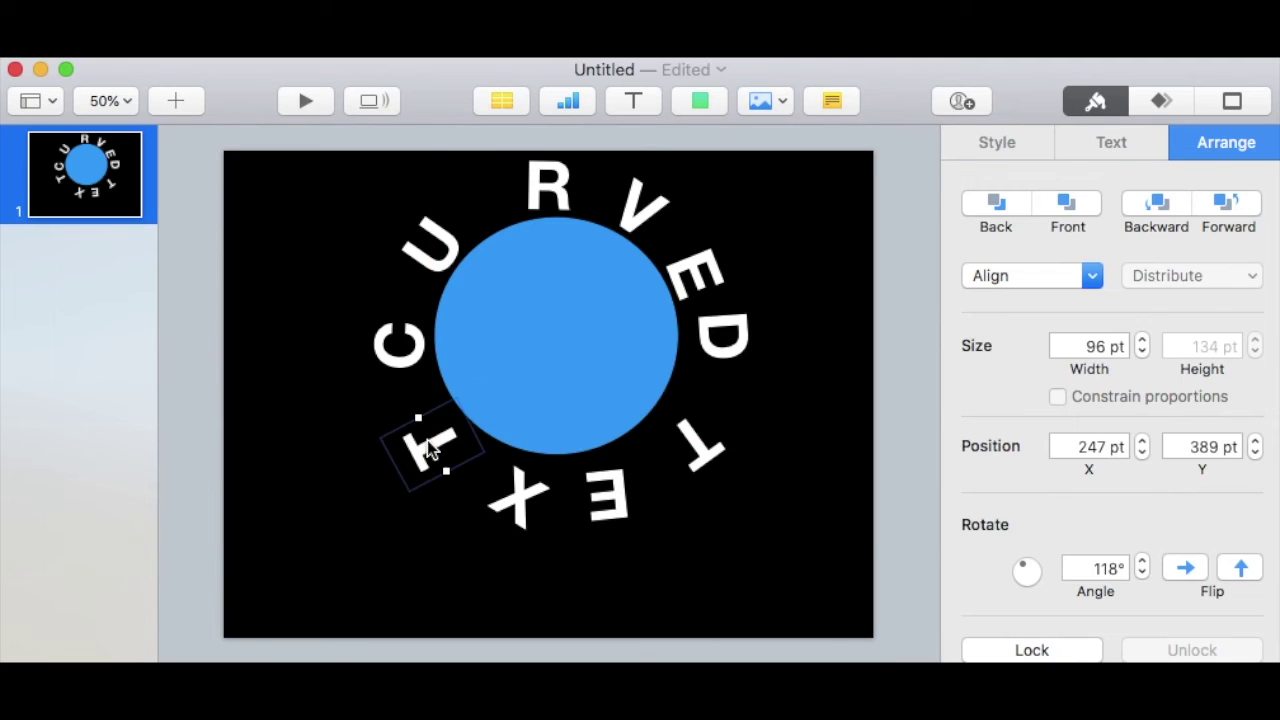
Flip both T's and the X of TEXT vertically so they stand upright below the circle.
left_click(1240, 568)
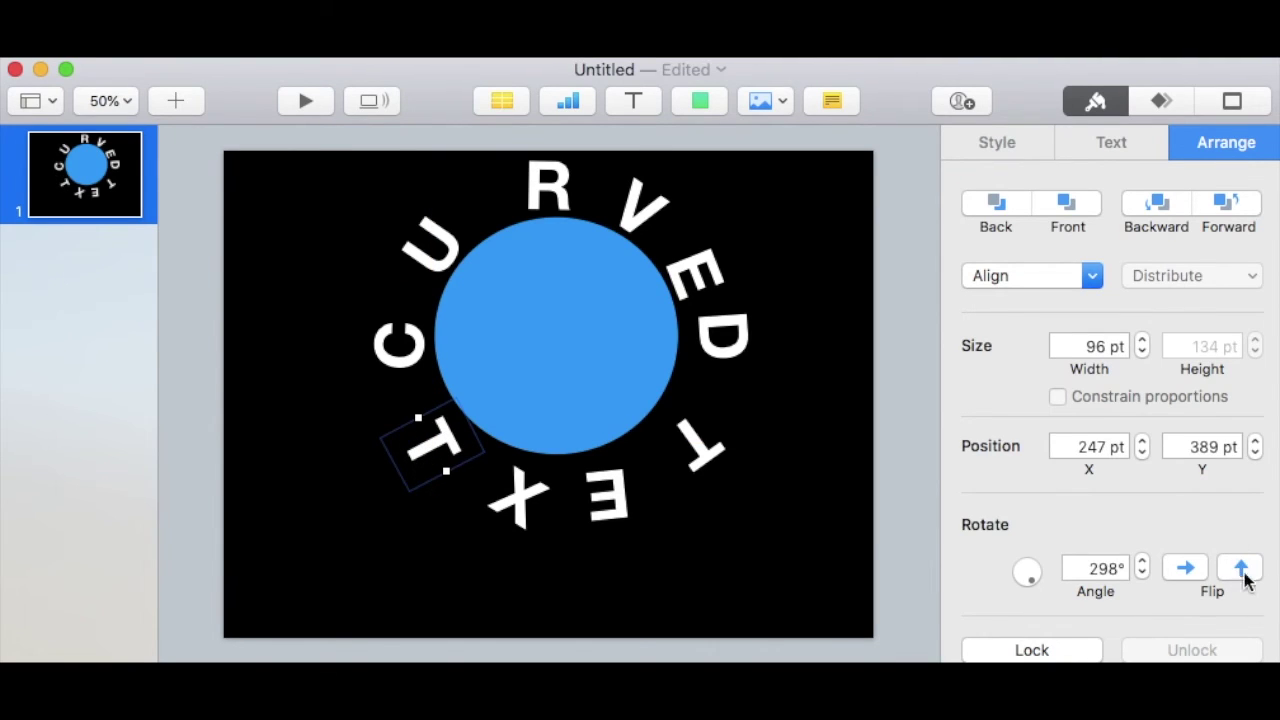
left_click(708, 445)
left_click(1240, 568)
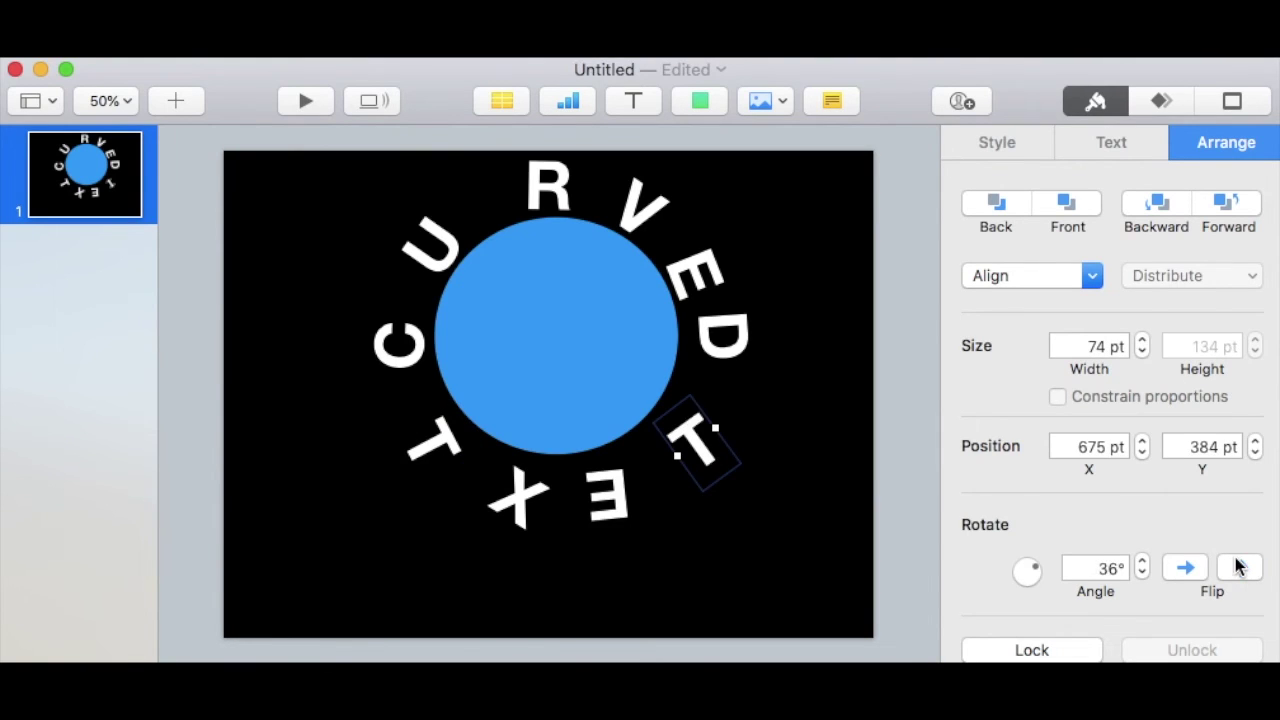
left_click(516, 498)
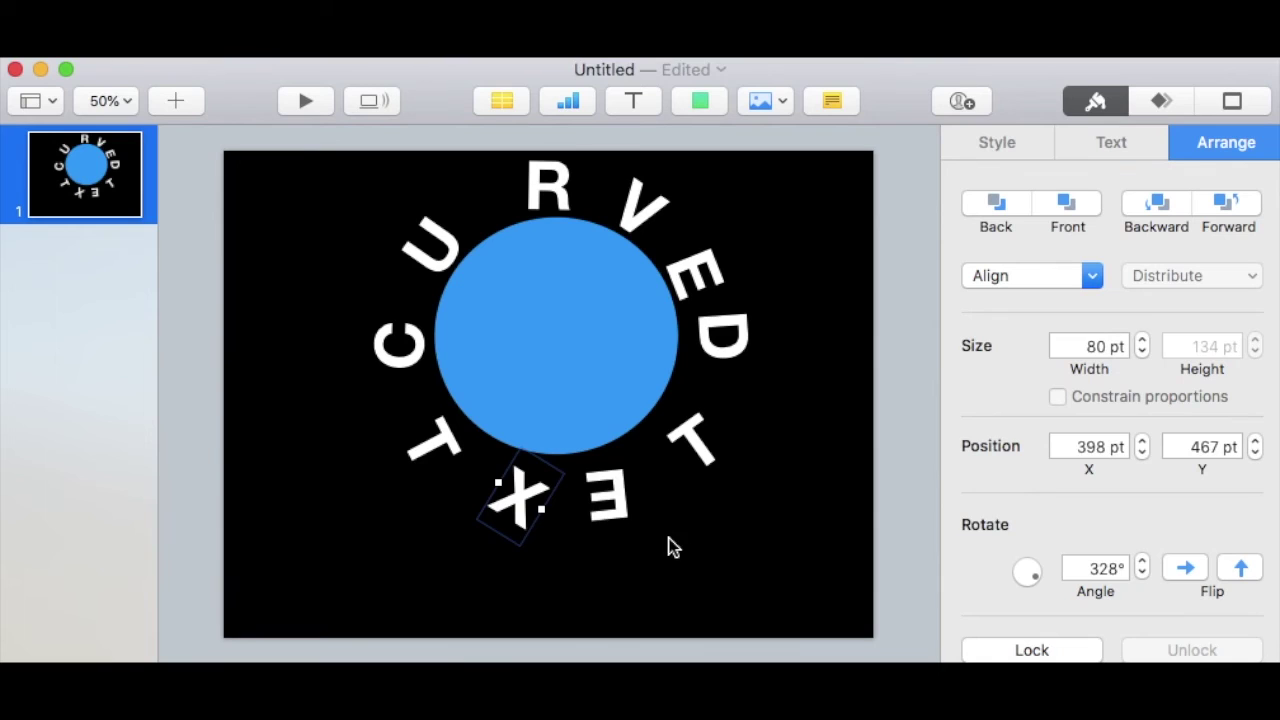
left_click(1248, 575)
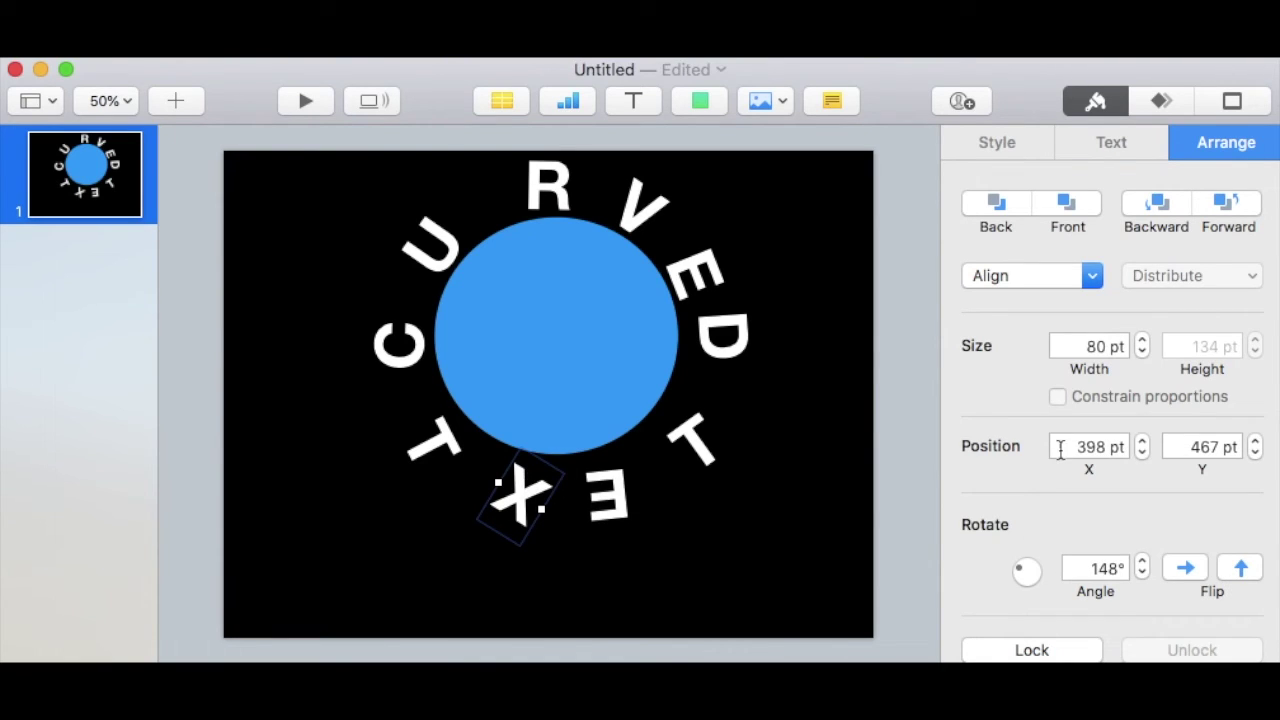
Swap the positions of the E and X of TEXT and flip the E horizontally.
left_click(608, 502)
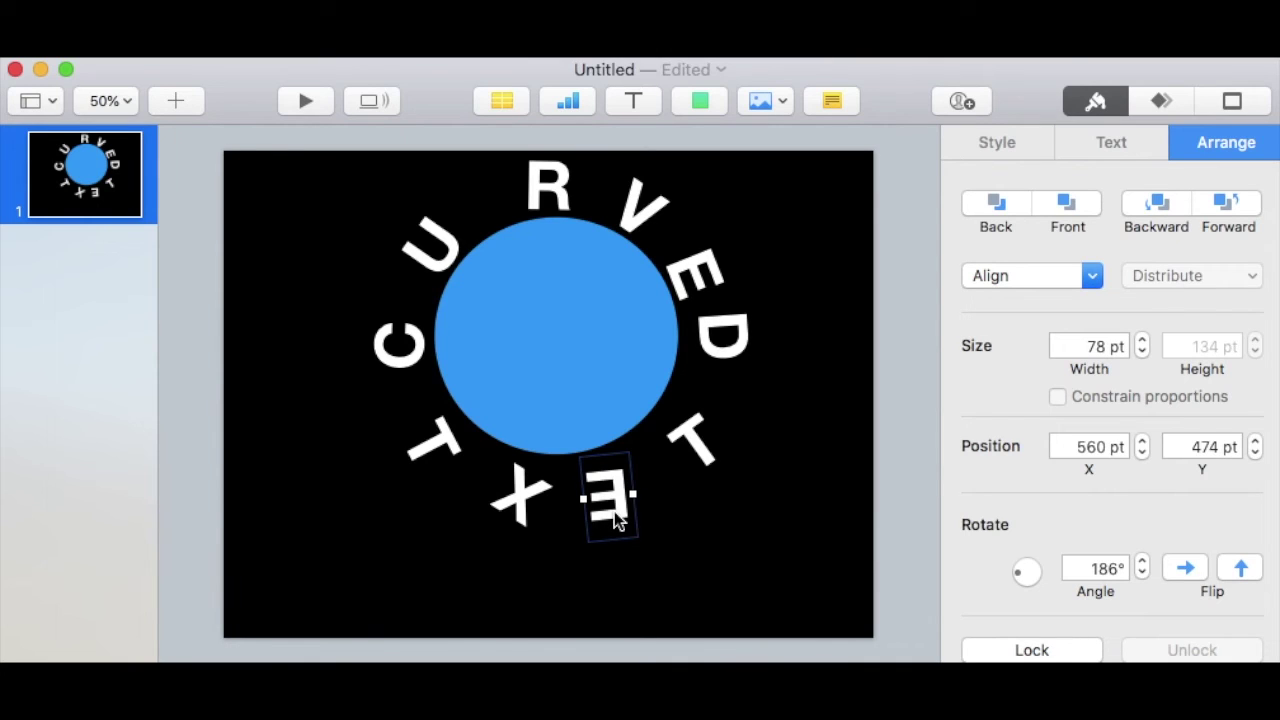
left_click(1184, 566)
mouse_move(530, 500)
left_mouse_down()
mouse_move(700, 490)
mouse_move(518, 493)
left_mouse_up()
left_click(615, 497)
left_click_drag(685, 507, 625, 507)
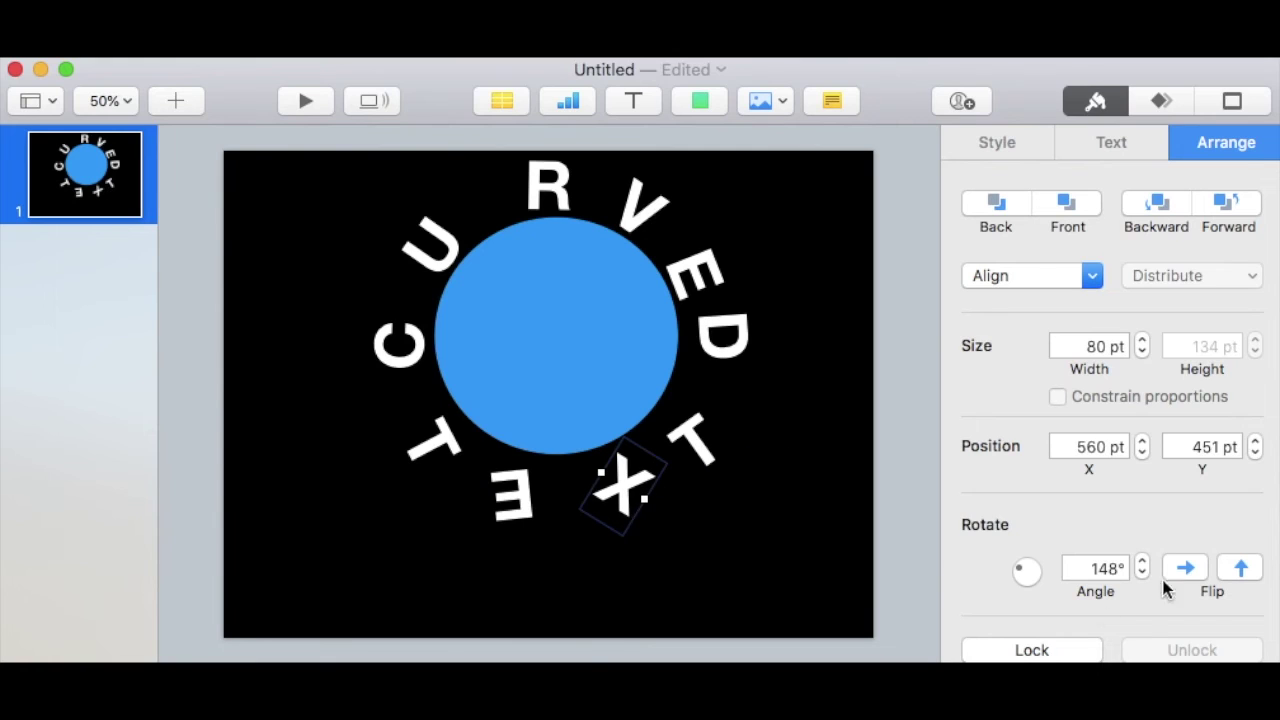
left_click(512, 492)
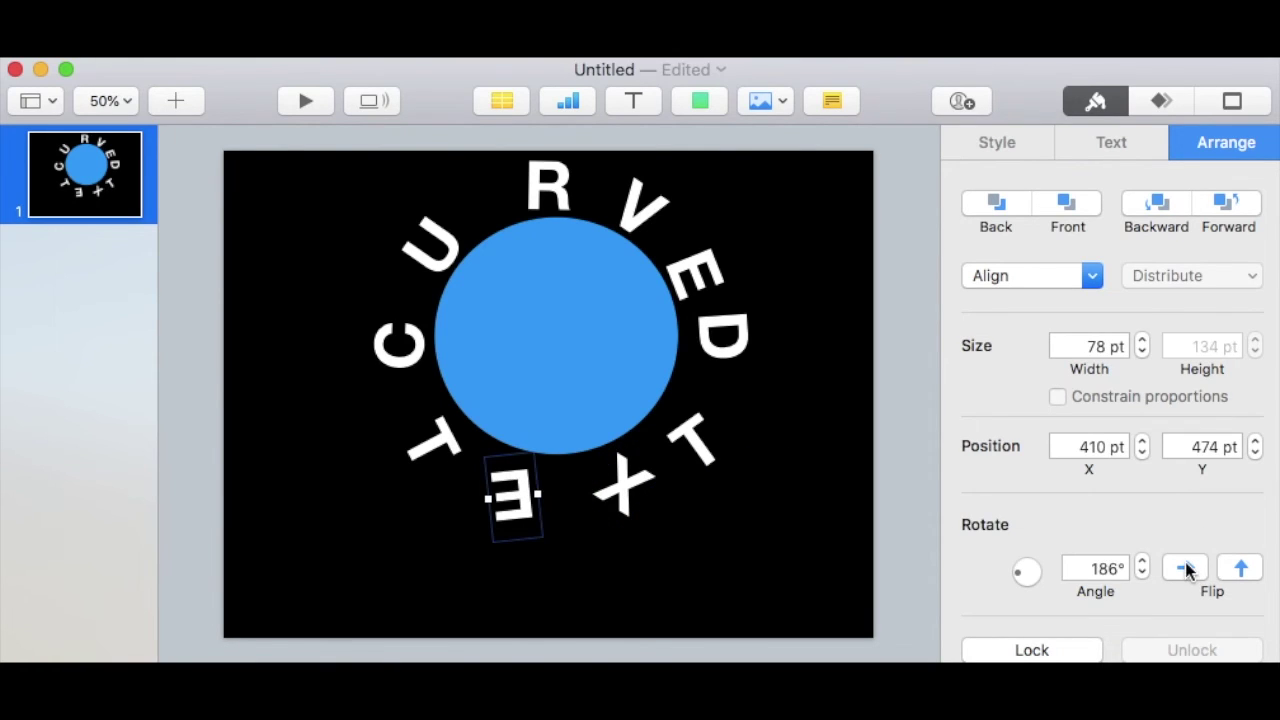
left_click(1185, 568)
Rotate the X of TEXT to follow the circle's lower curve and nudge it closer to the edge.
left_click(633, 492)
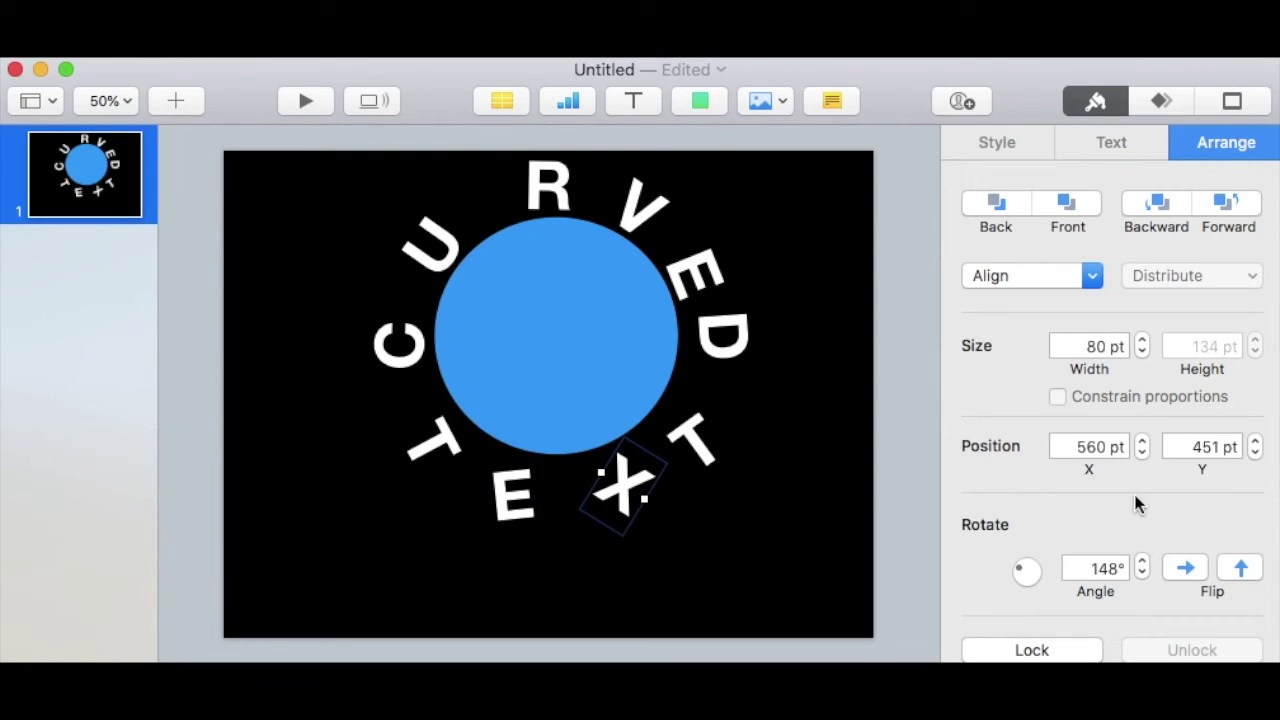
left_click(1143, 575)
left_click(1143, 575)
left_click(1143, 575)
left_click(1143, 575)
left_click(1143, 562)
left_click(1143, 562)
left_click(1143, 562)
left_click(1143, 562)
left_click(1143, 562)
left_click(1143, 562)
left_click(1143, 562)
left_click(1143, 562)
left_click(1143, 562)
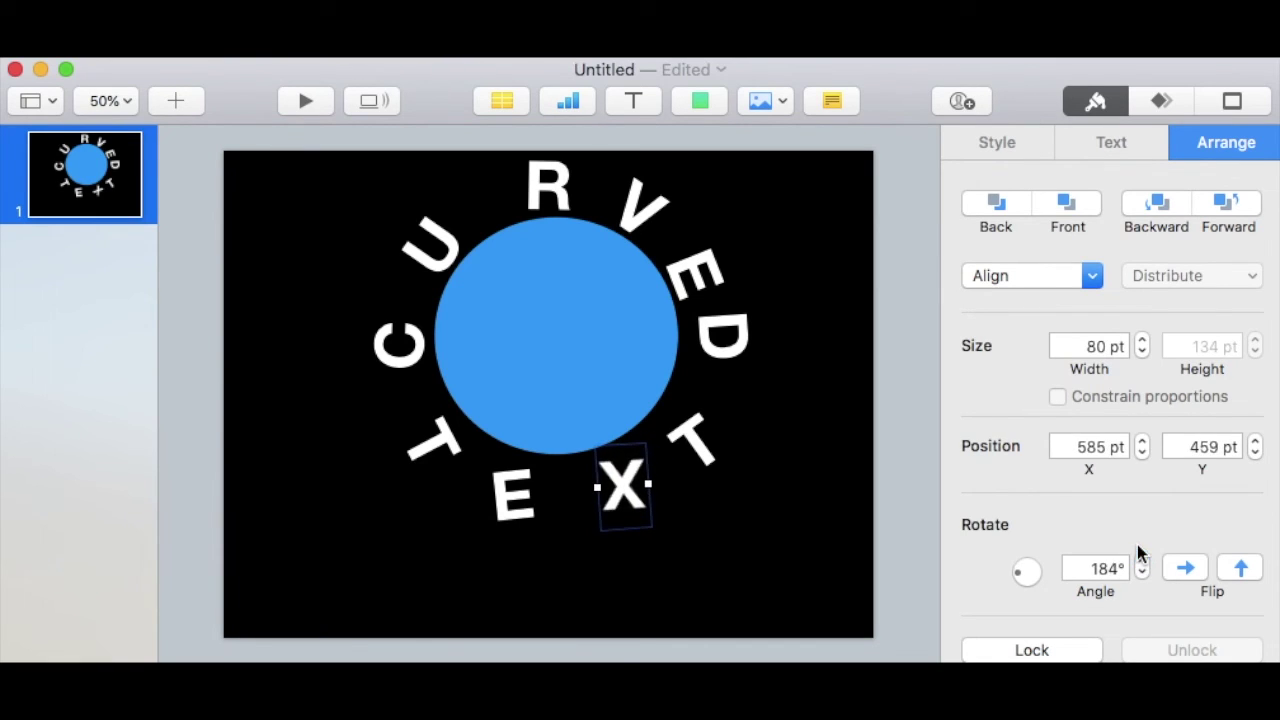
left_click(1142, 562)
left_click(1142, 562)
left_click(1142, 562)
left_click(1142, 563)
left_click(1142, 563)
left_click(1142, 563)
left_click_drag(630, 500, 624, 484)
Nudge both T's and the E of TEXT up toward the circle's lower edge.
left_click_drag(712, 448, 705, 448)
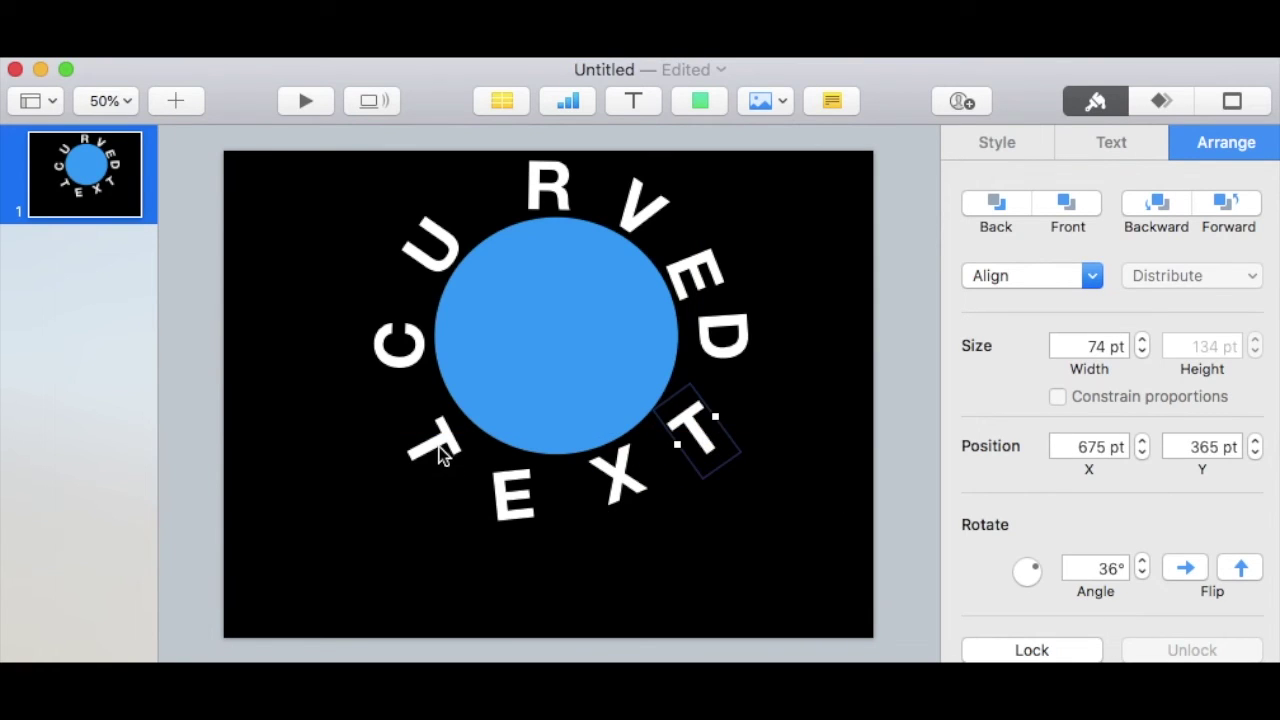
left_click_drag(443, 457, 430, 435)
left_click_drag(509, 492, 514, 495)
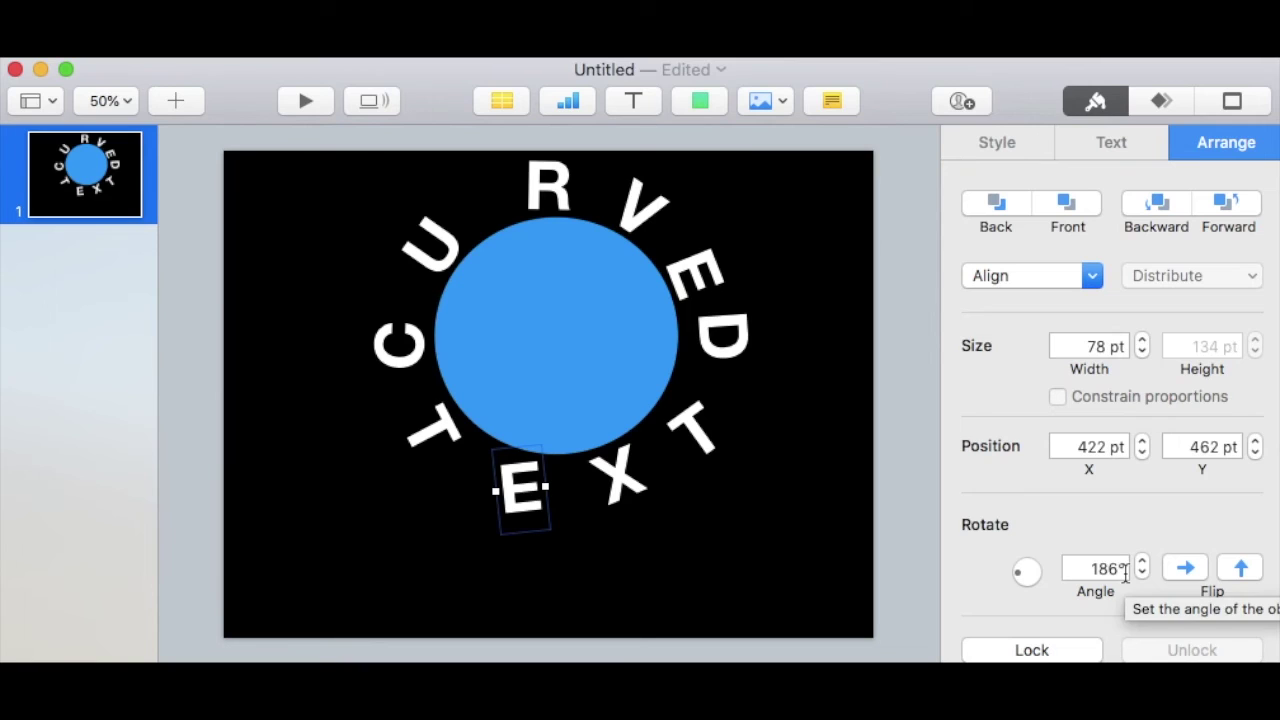
Rotate the E of TEXT to 165° and its last T to 57°.
left_click_drag(1142, 574, 1142, 577)
left_click(700, 425)
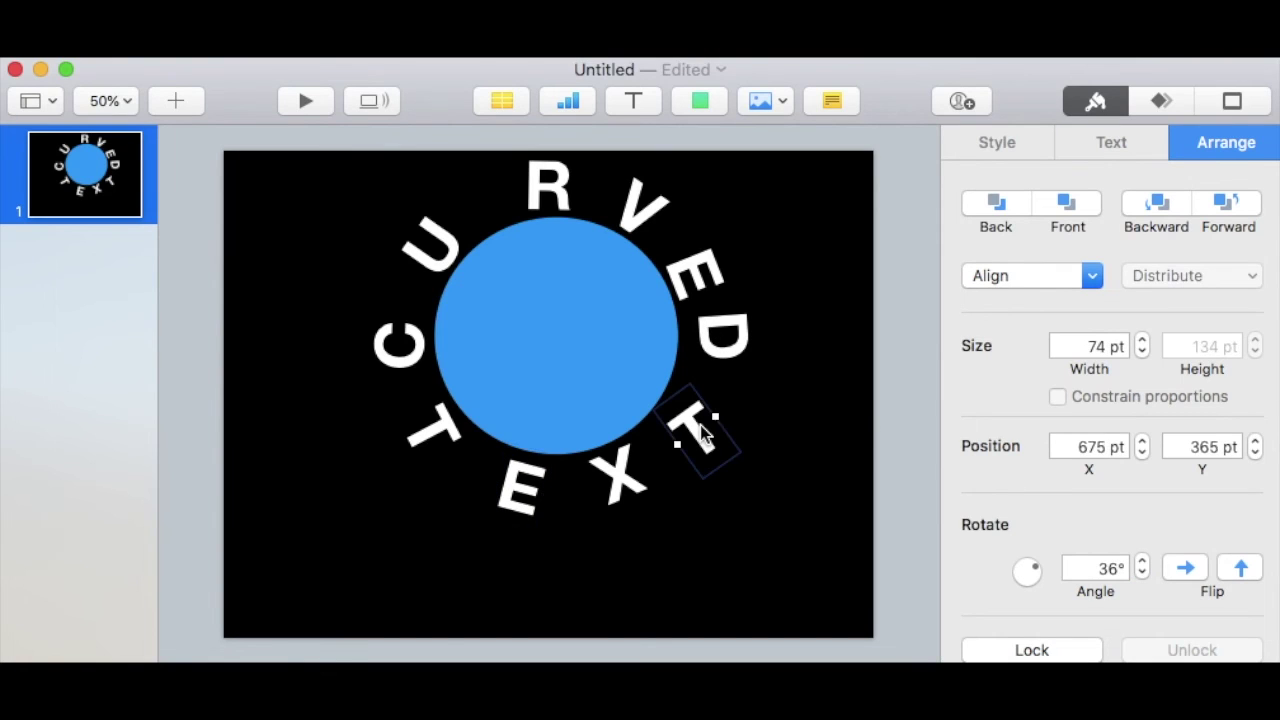
left_click_drag(1142, 574, 1143, 568)
left_click(1142, 564)
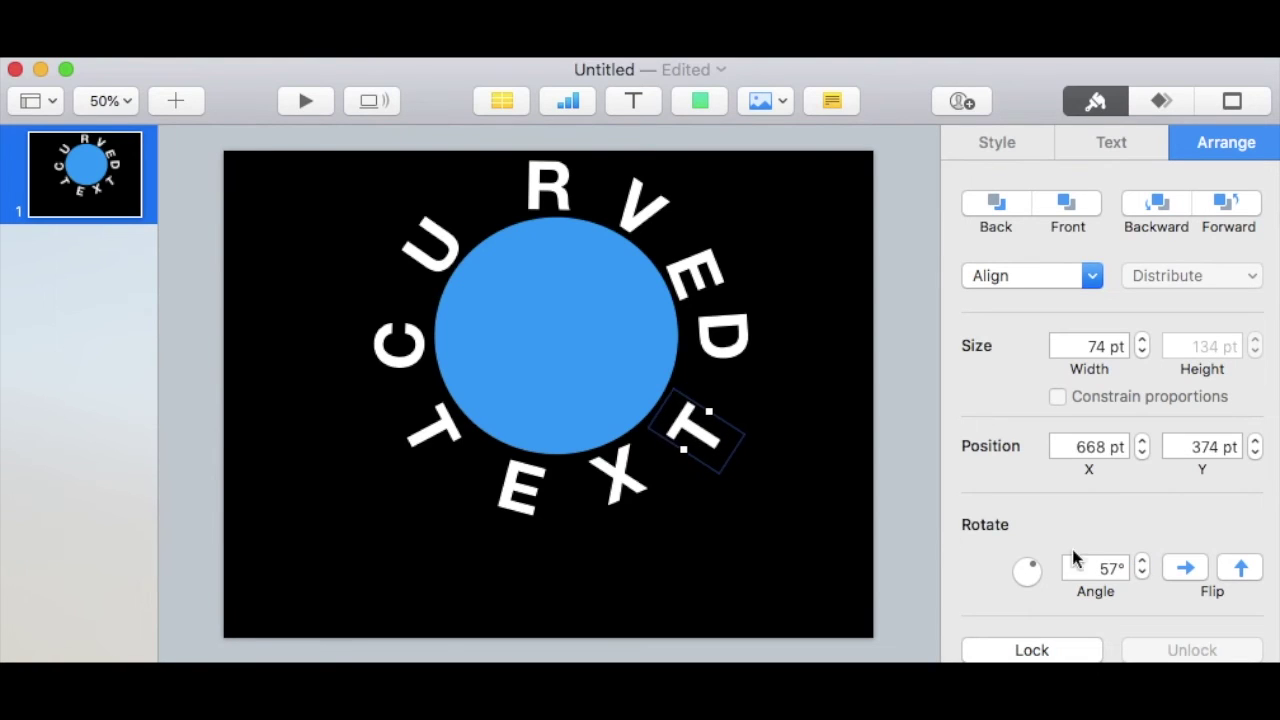
Spread the letters of TEXT apart below the circle and nudge the D of CURVED slightly down.
mouse_move(697, 442)
left_mouse_down()
mouse_move(686, 444)
mouse_move(697, 444)
left_mouse_up()
left_click_drag(517, 494, 494, 493)
left_click_drag(630, 490, 614, 508)
left_click_drag(697, 440, 706, 427)
mouse_move(432, 441)
left_mouse_down()
mouse_move(416, 440)
mouse_move(427, 435)
left_mouse_up()
left_click(701, 433)
mouse_move(727, 332)
left_mouse_down()
mouse_move(706, 337)
mouse_move(726, 343)
left_mouse_up()
Nudge the V and E of CURVED up, the last T of TEXT away from the D, and the E of TEXT right.
right_click(636, 201)
key("Escape")
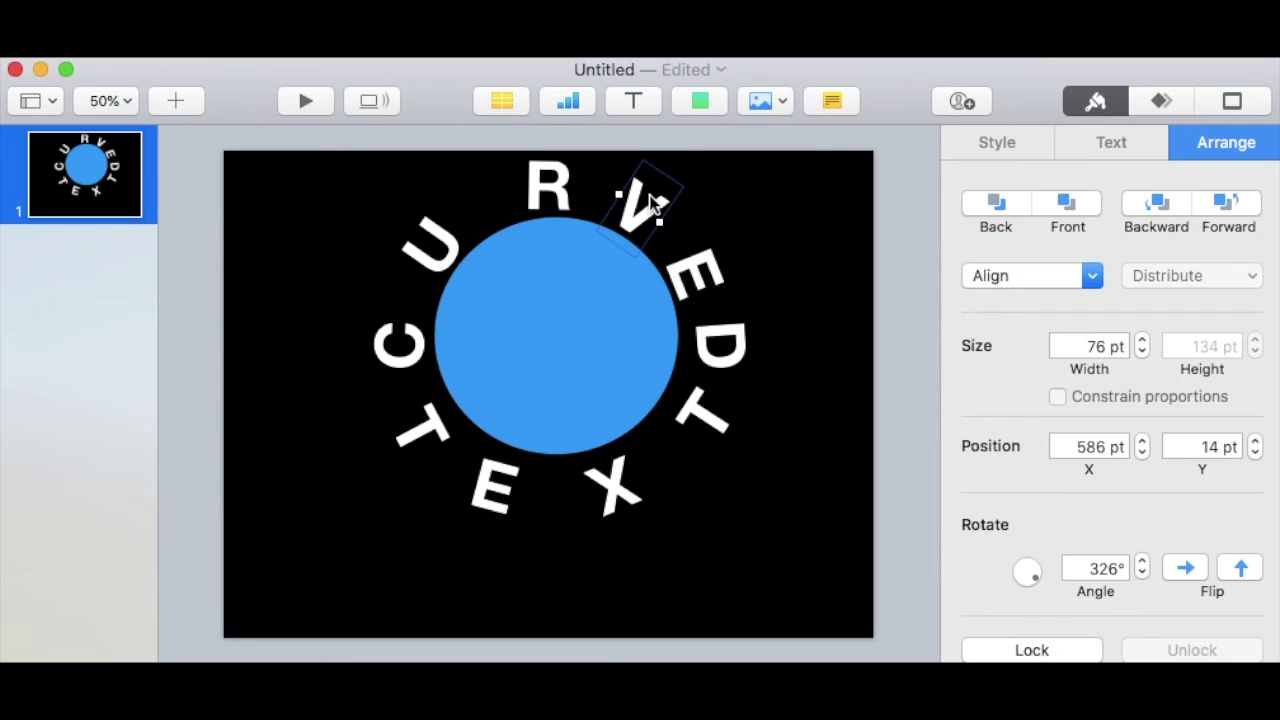
left_click_drag(651, 203, 651, 197)
left_click_drag(689, 277, 686, 272)
left_click_drag(694, 423, 671, 436)
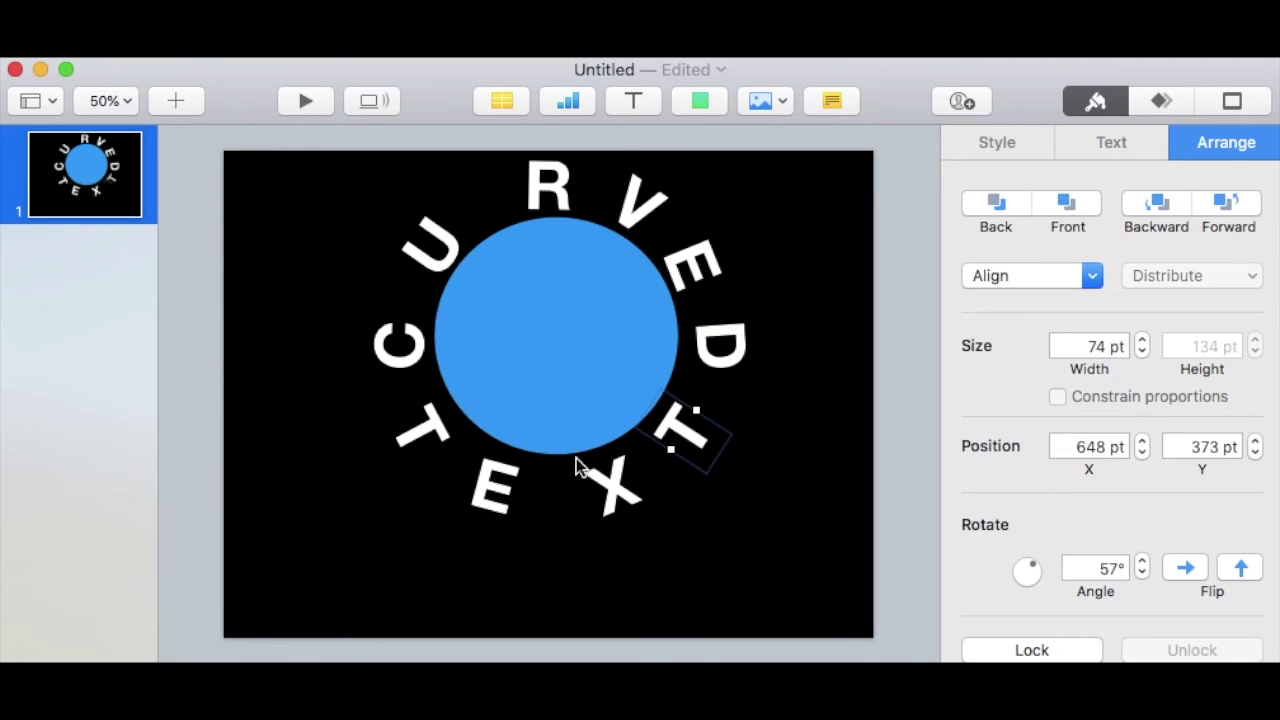
left_click_drag(487, 508, 490, 512)
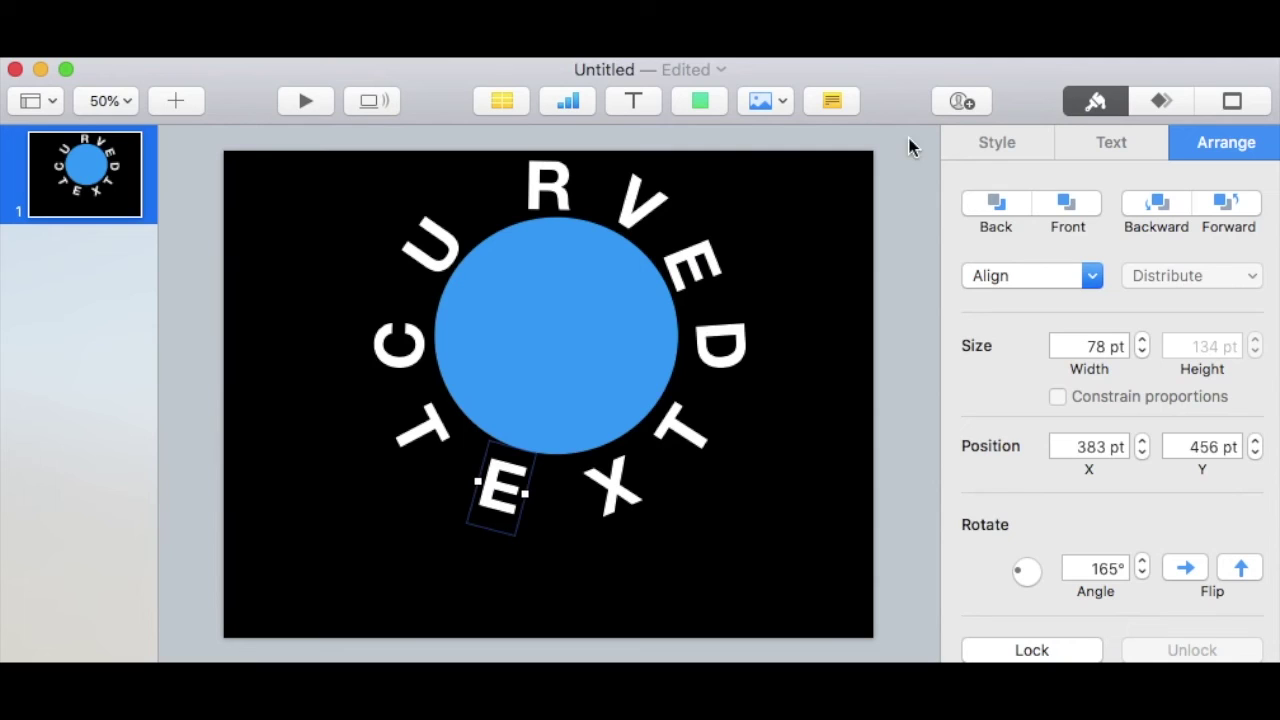
left_click(420, 424)
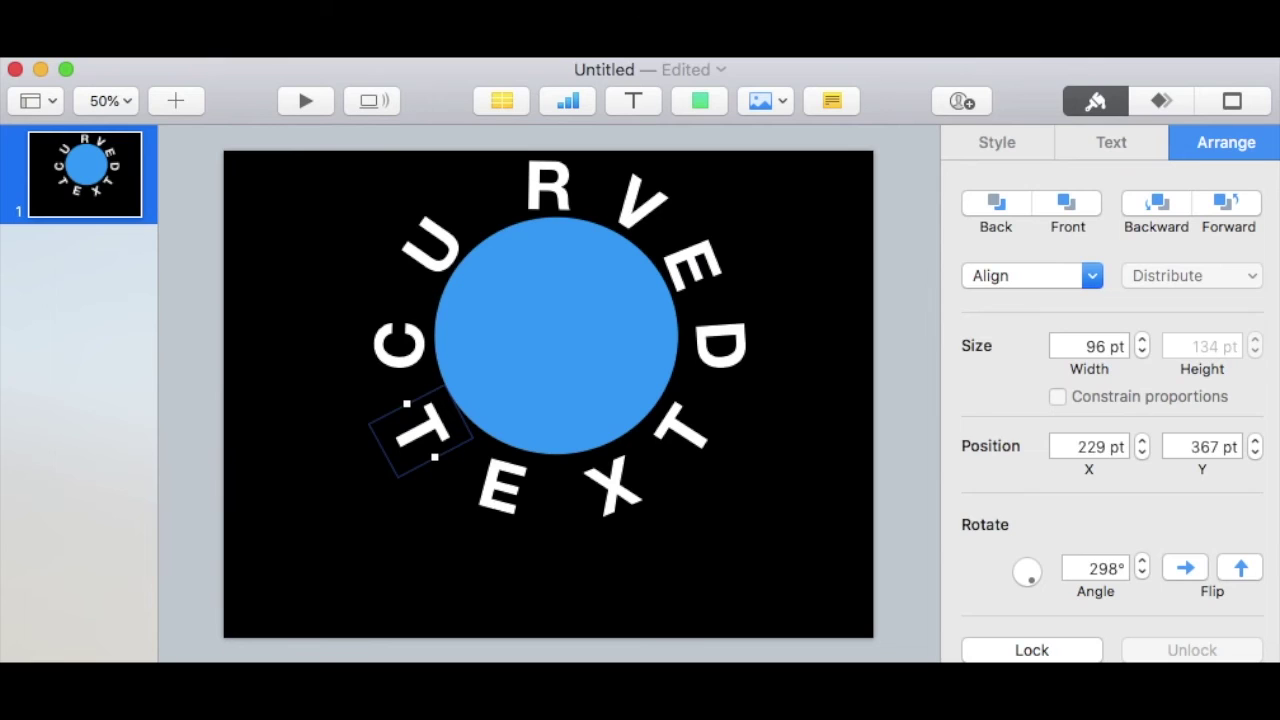
Insert the ring-shaped sun with triangular rays from the Nature shapes onto the slide.
left_click(599, 369)
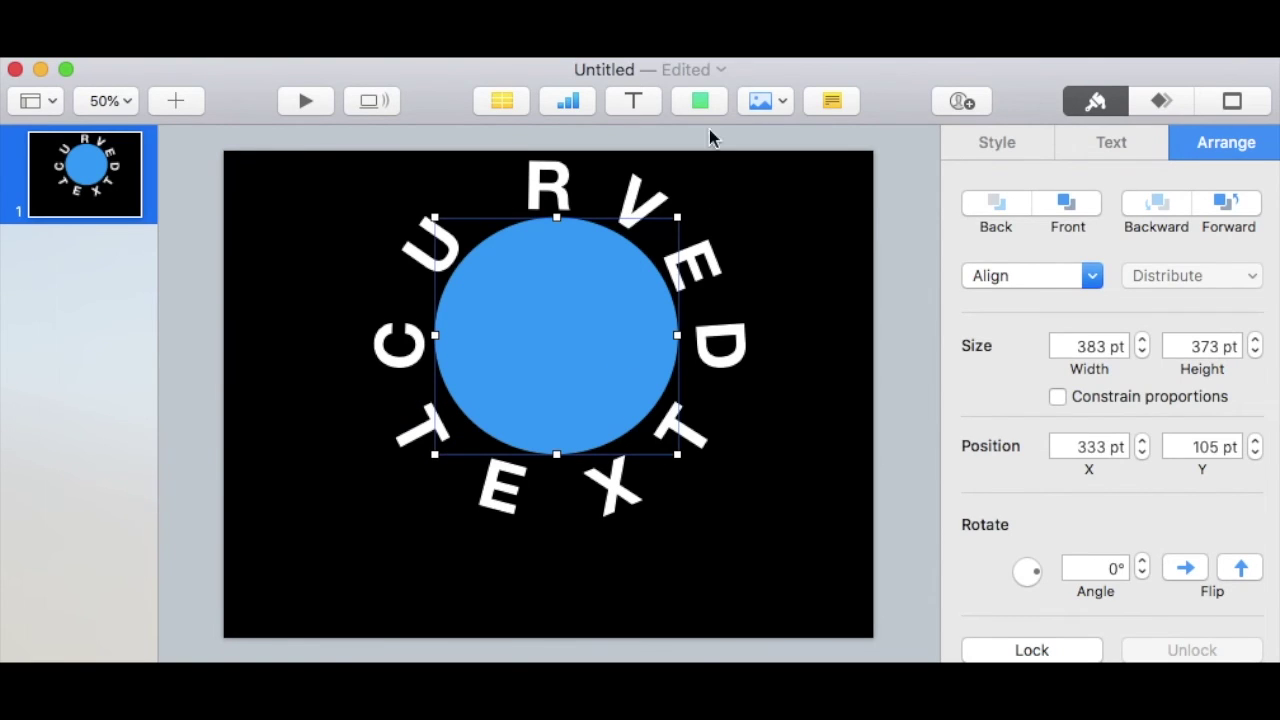
left_click(699, 99)
scroll(803, 435, "down", 5)
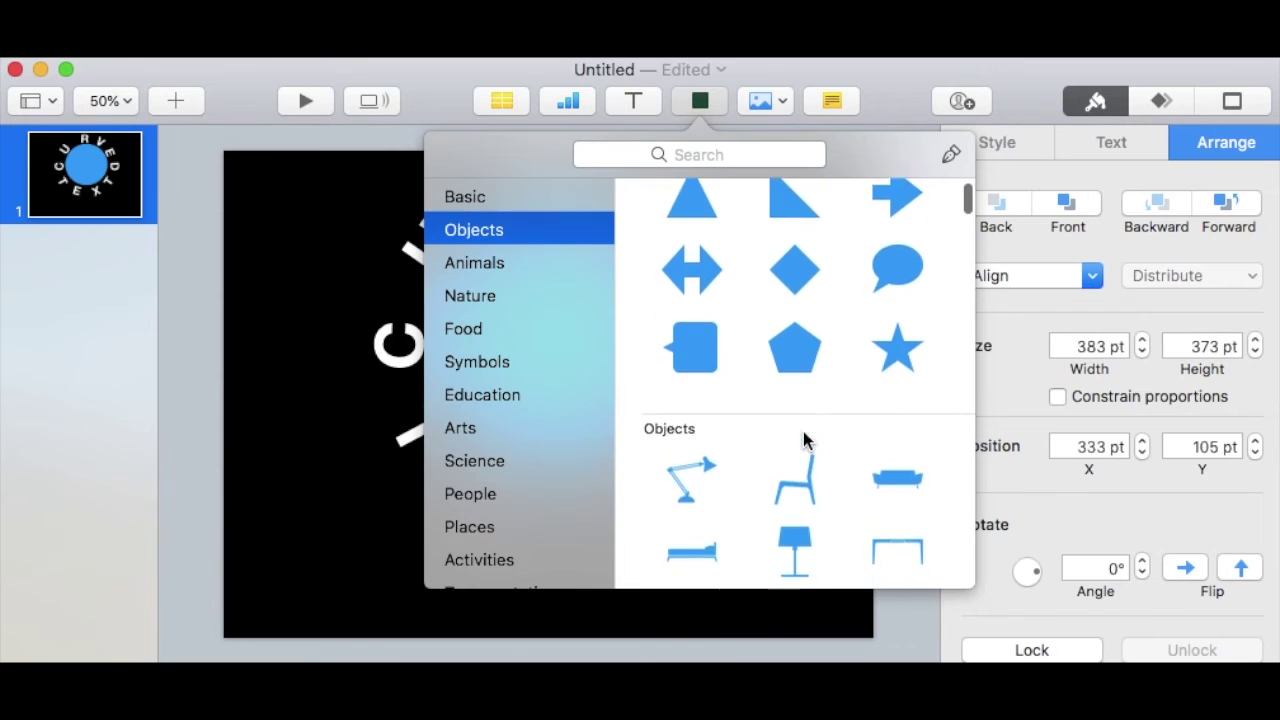
scroll(803, 433, "down", 10)
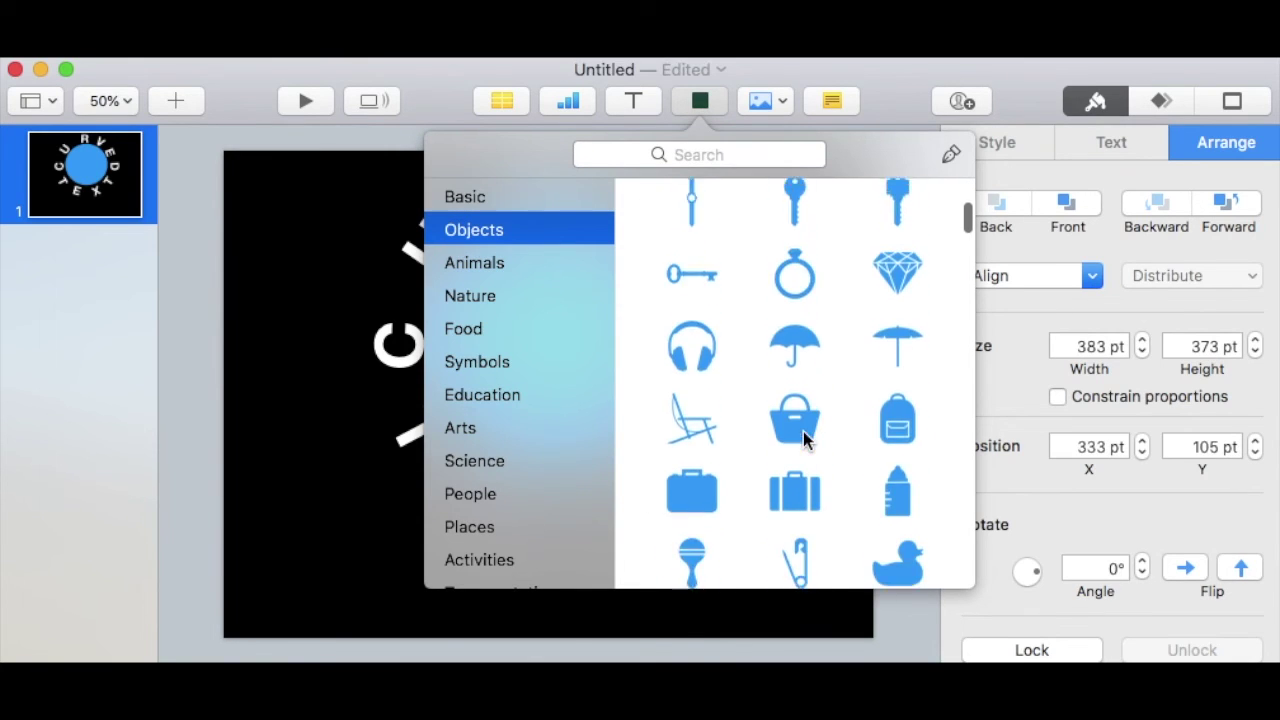
scroll(803, 433, "down", 10)
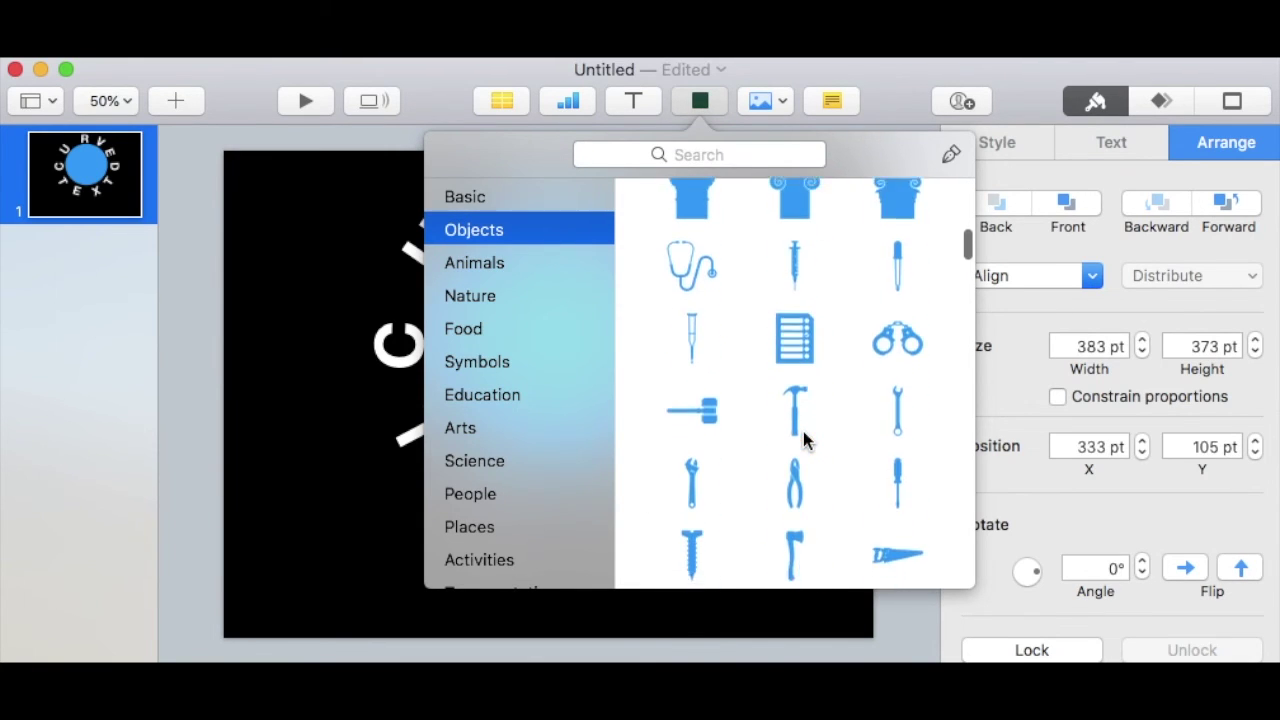
scroll(803, 432, "down", 10)
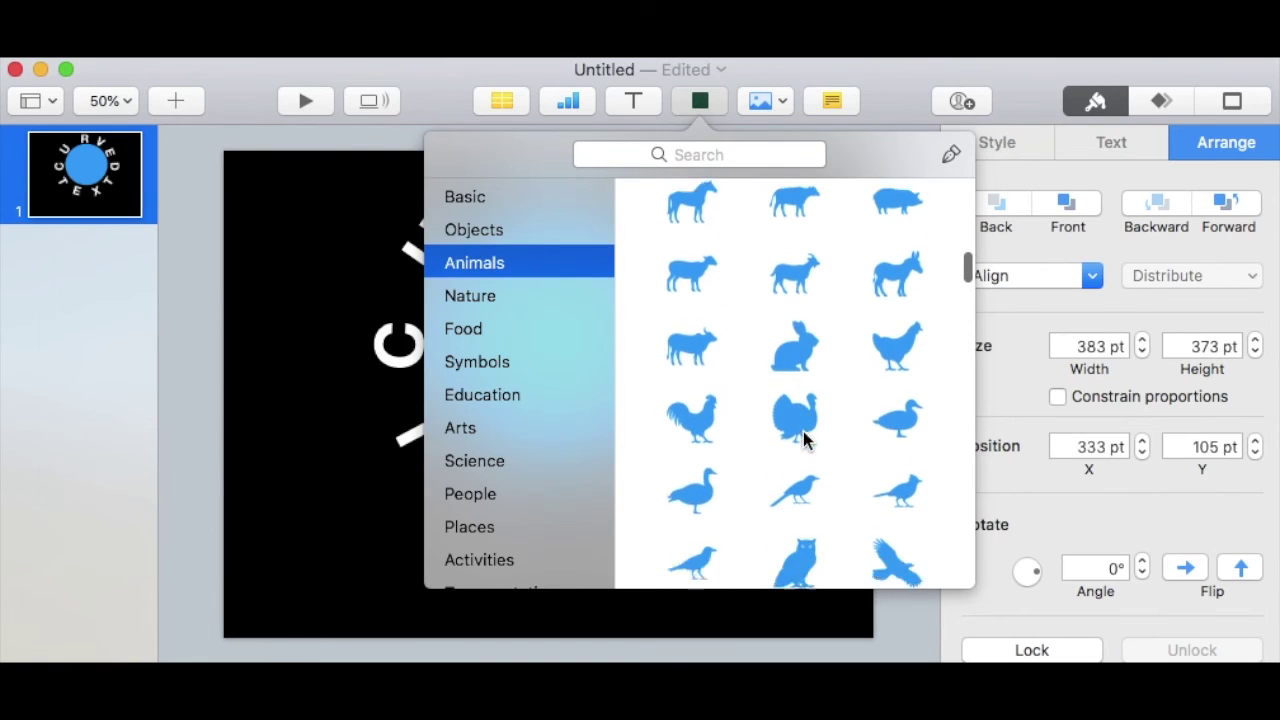
left_click(500, 300)
scroll(732, 436, "down", 1)
scroll(732, 436, "up", 4)
scroll(733, 448, "down", 15)
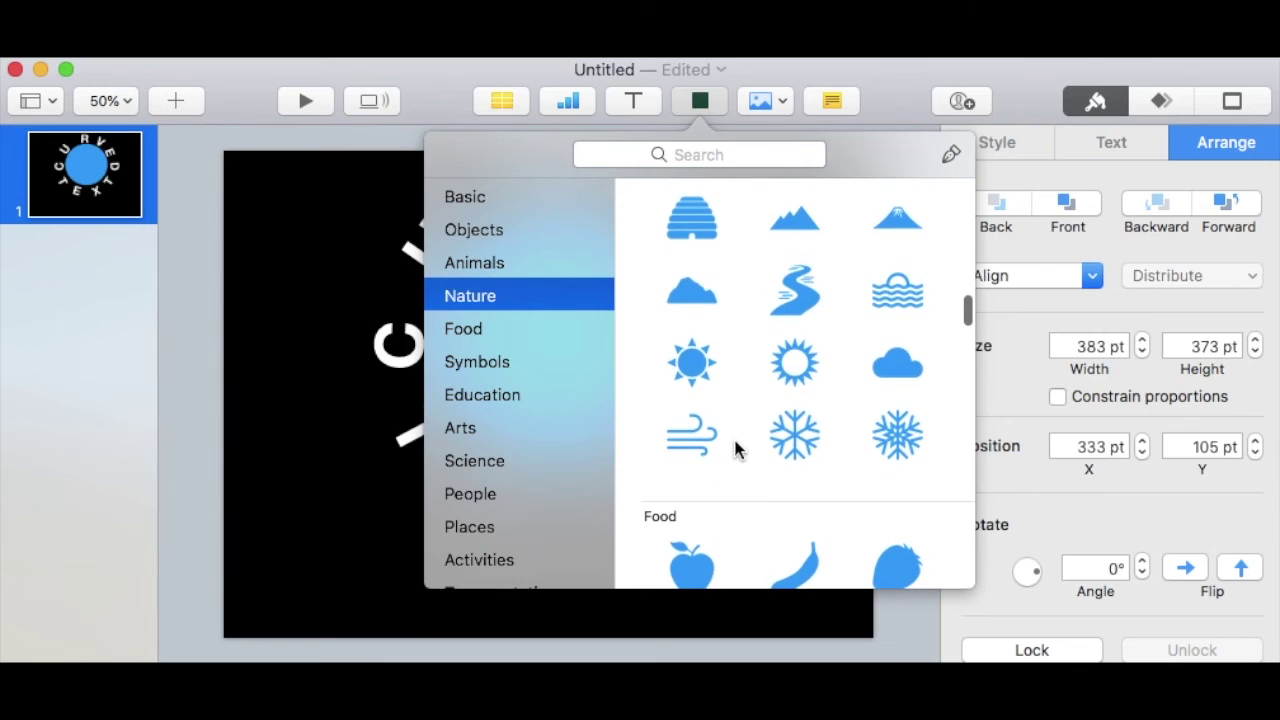
left_click(793, 361)
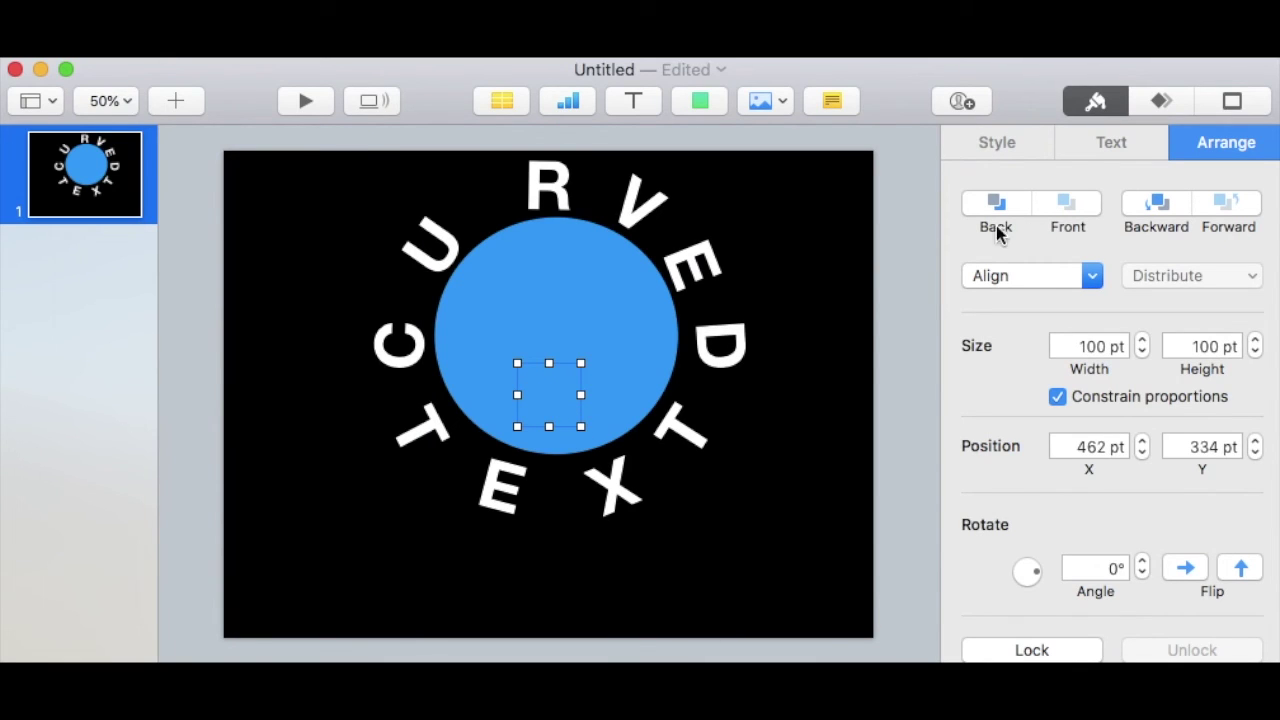
Change the sun shape's fill to bright yellow.
left_click(1009, 131)
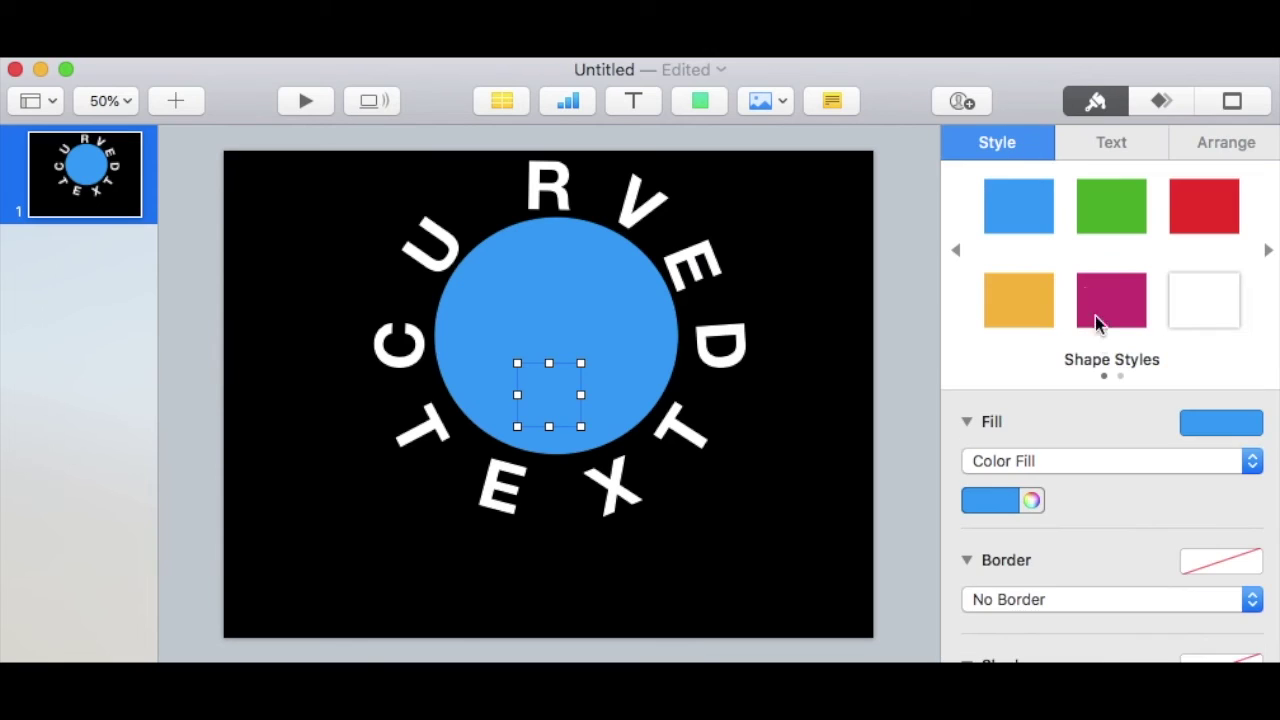
left_click(1212, 431)
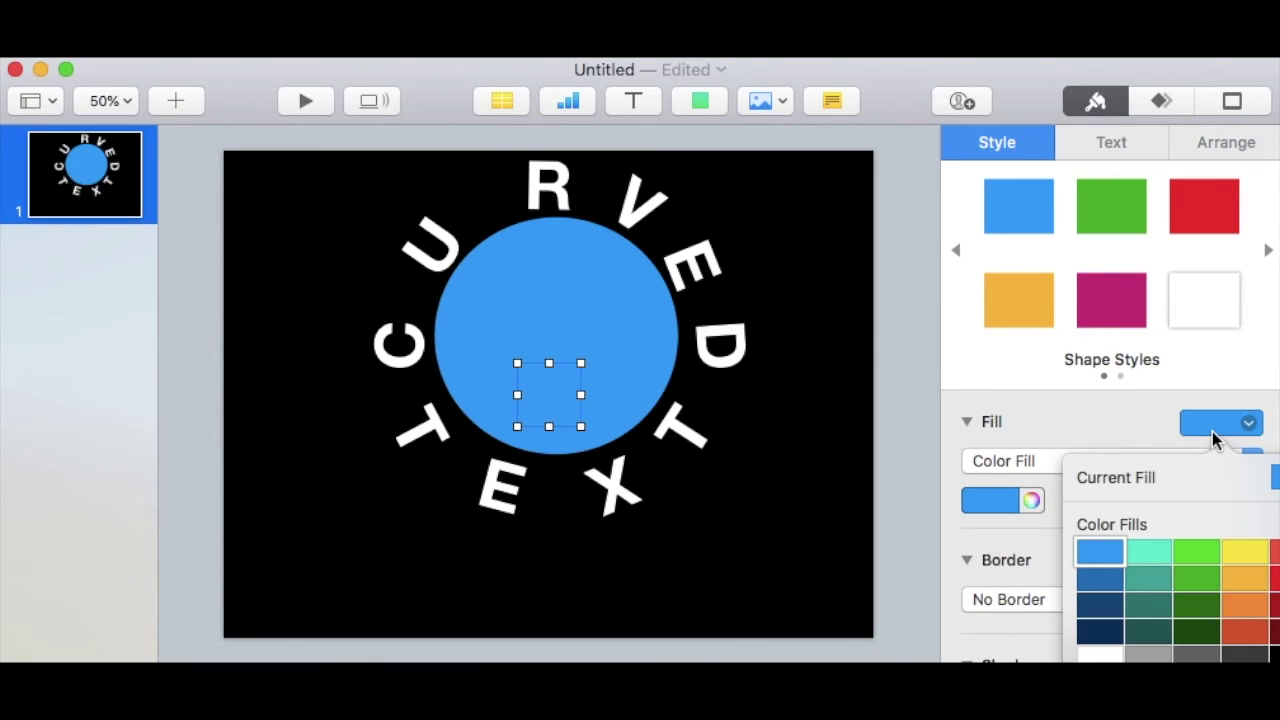
left_click(1241, 556)
Enlarge the sun to cover the blue circle, centre it inside the ring of letters, and delete the circle.
left_click_drag(551, 397, 518, 289)
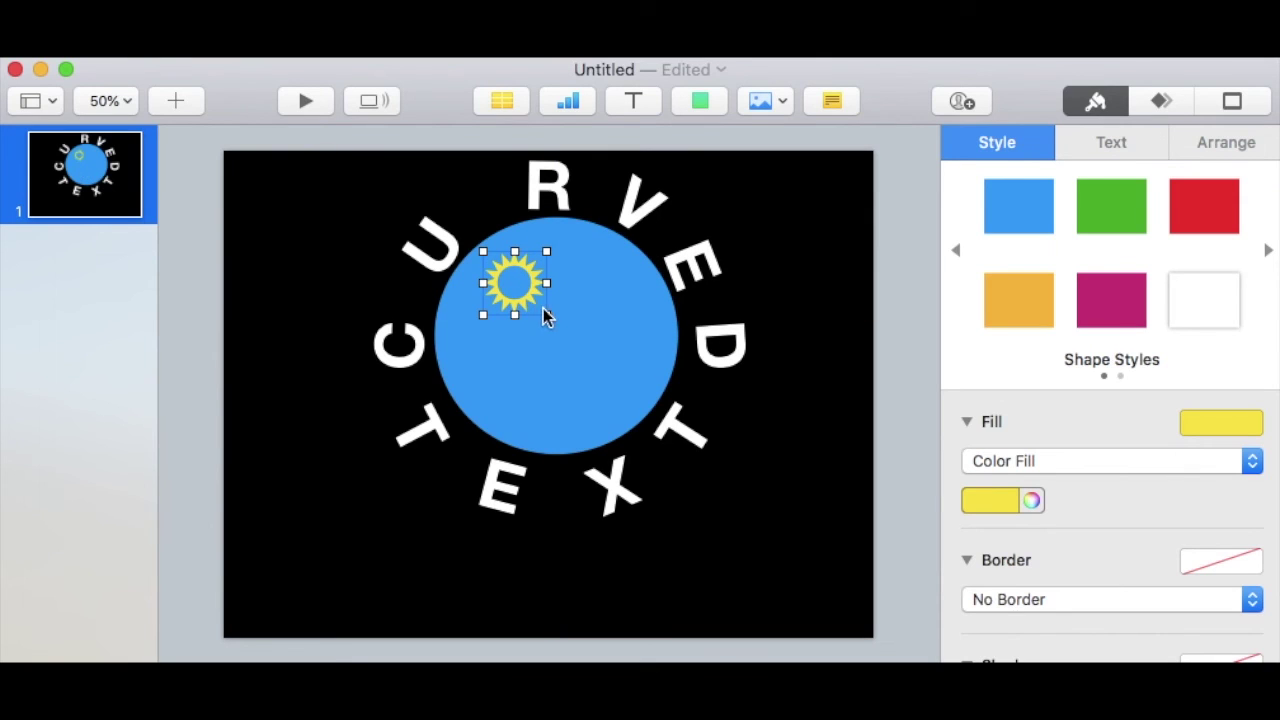
left_click_drag(543, 313, 757, 489)
left_click_drag(676, 355, 620, 318)
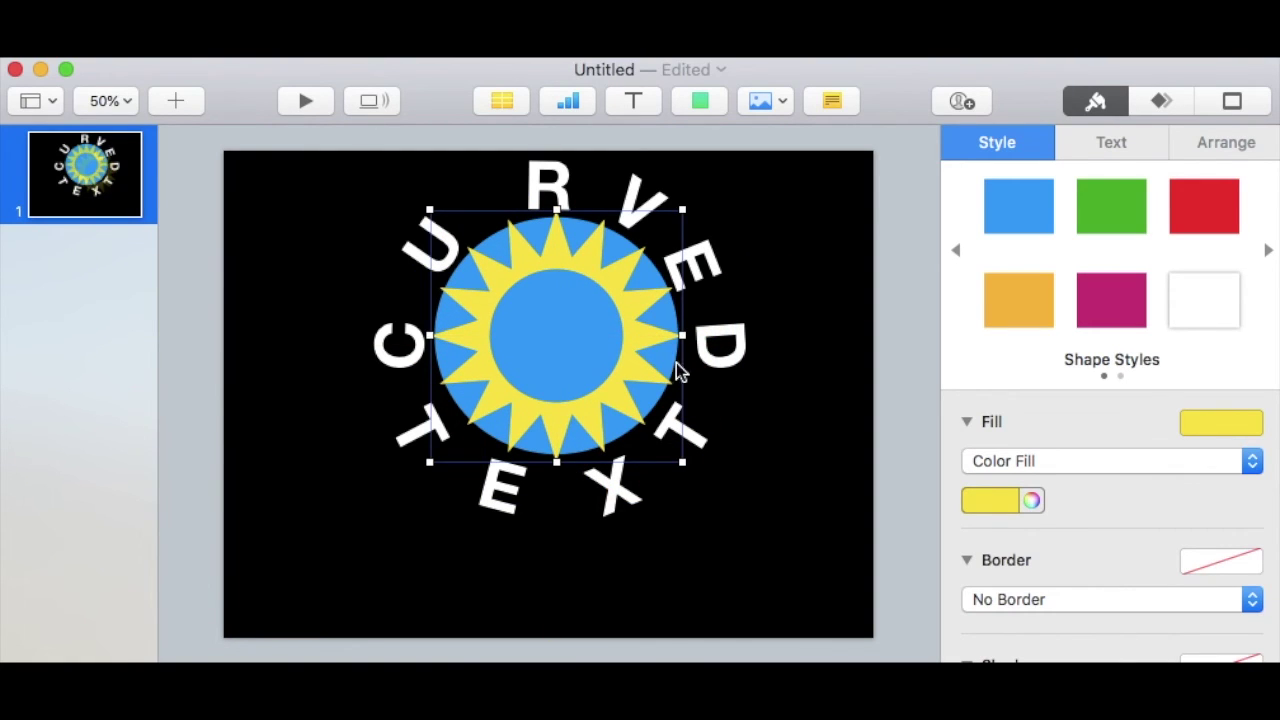
left_click(663, 357)
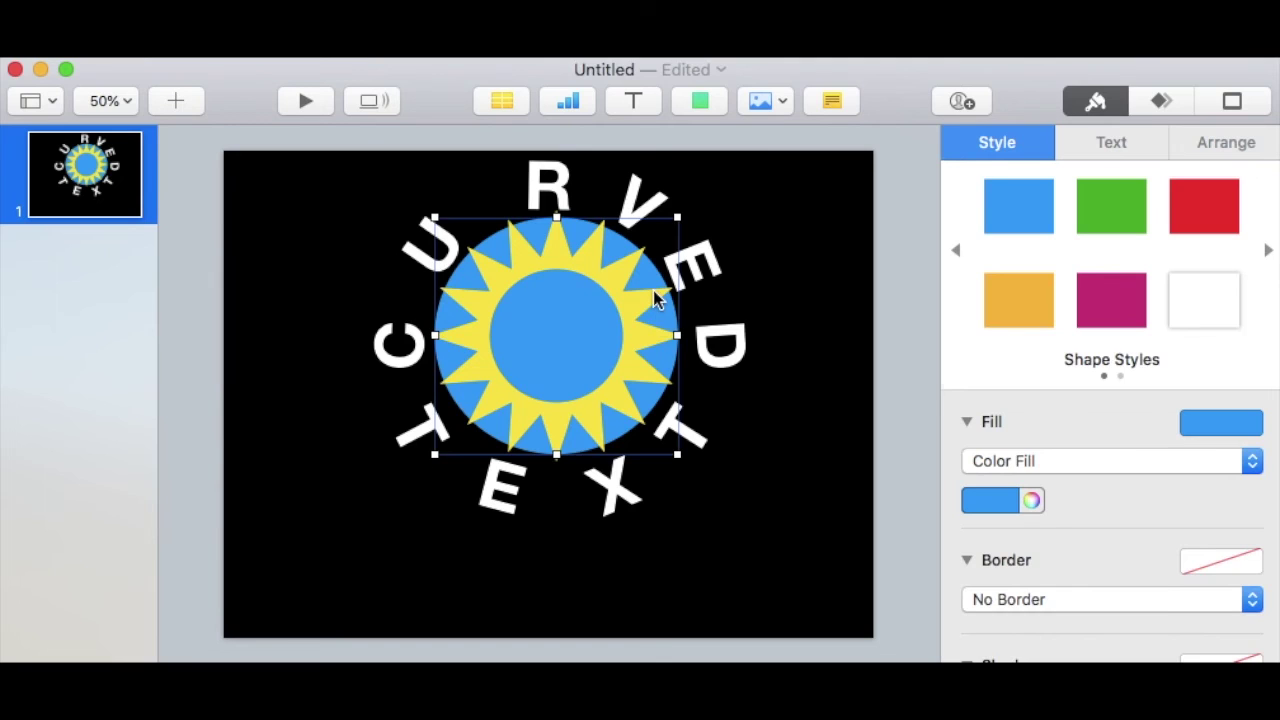
key("Delete")
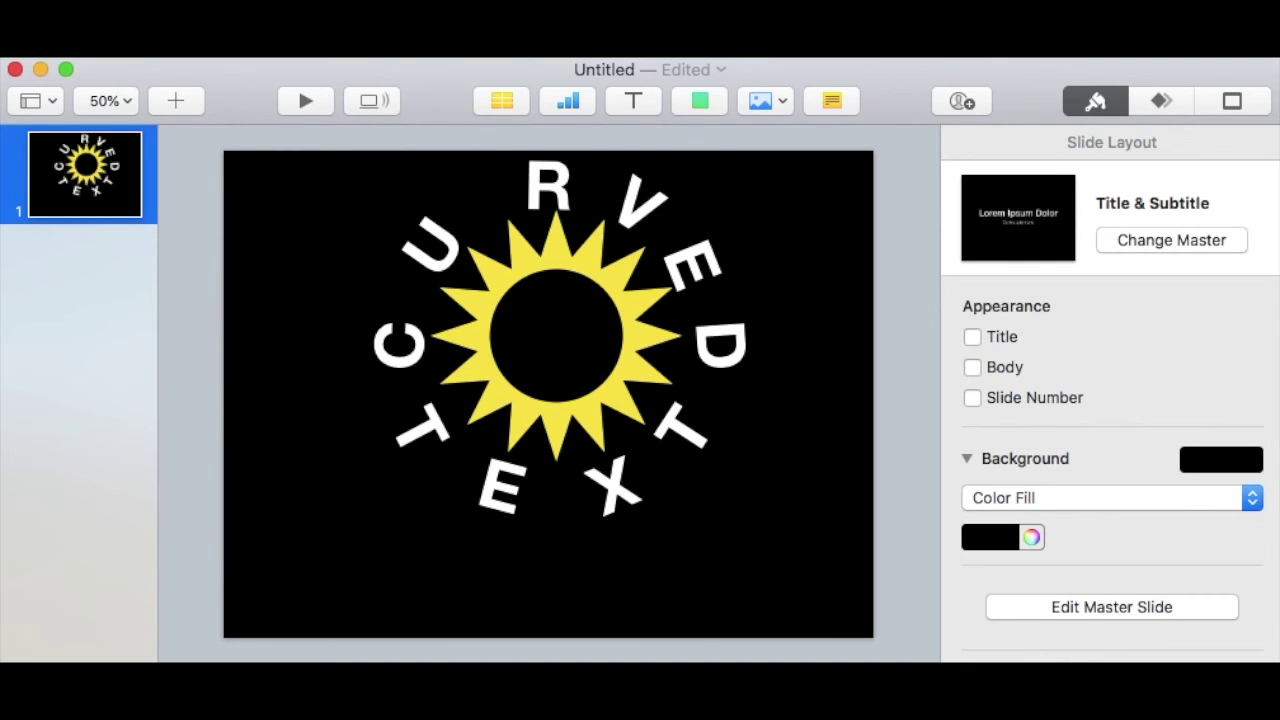
Add a text box centred below the ring of letters and enter IN KEYNOTE in it.
left_click(632, 101)
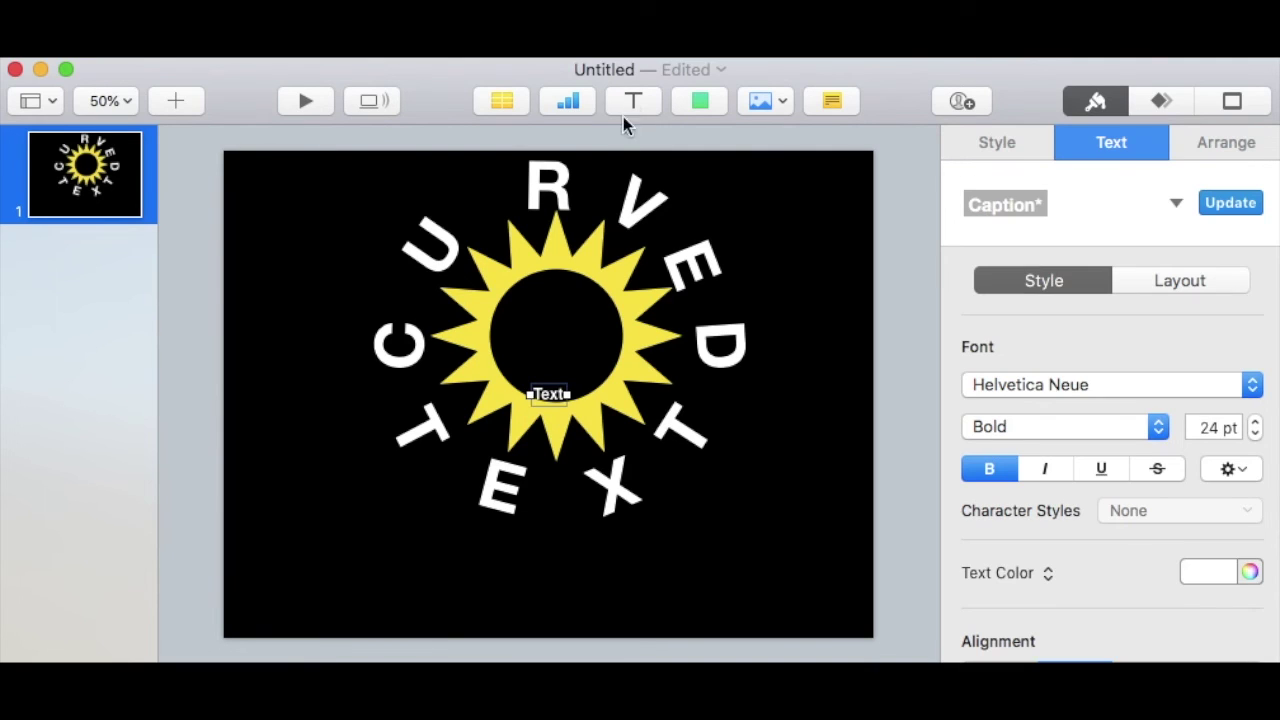
left_click_drag(557, 391, 552, 544)
double_click(552, 544)
type("IN")
key("BackSpace")
key("BackSpace")
type("IN KEYNOTE")
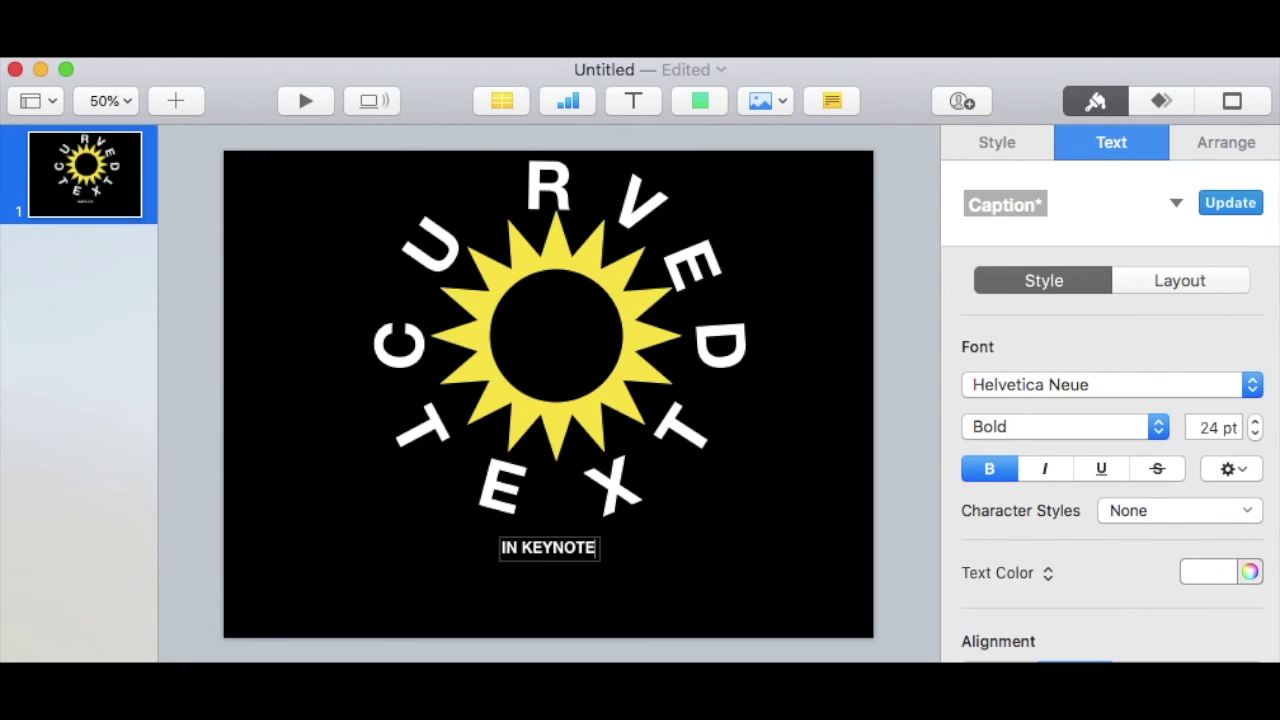
Replace the caption's all-capitals wording with In Keynote.
key("BackSpace")
key("BackSpace")
key("BackSpace")
key("BackSpace")
key("BackSpace")
key("BackSpace")
key("BackSpace")
key("BackSpace")
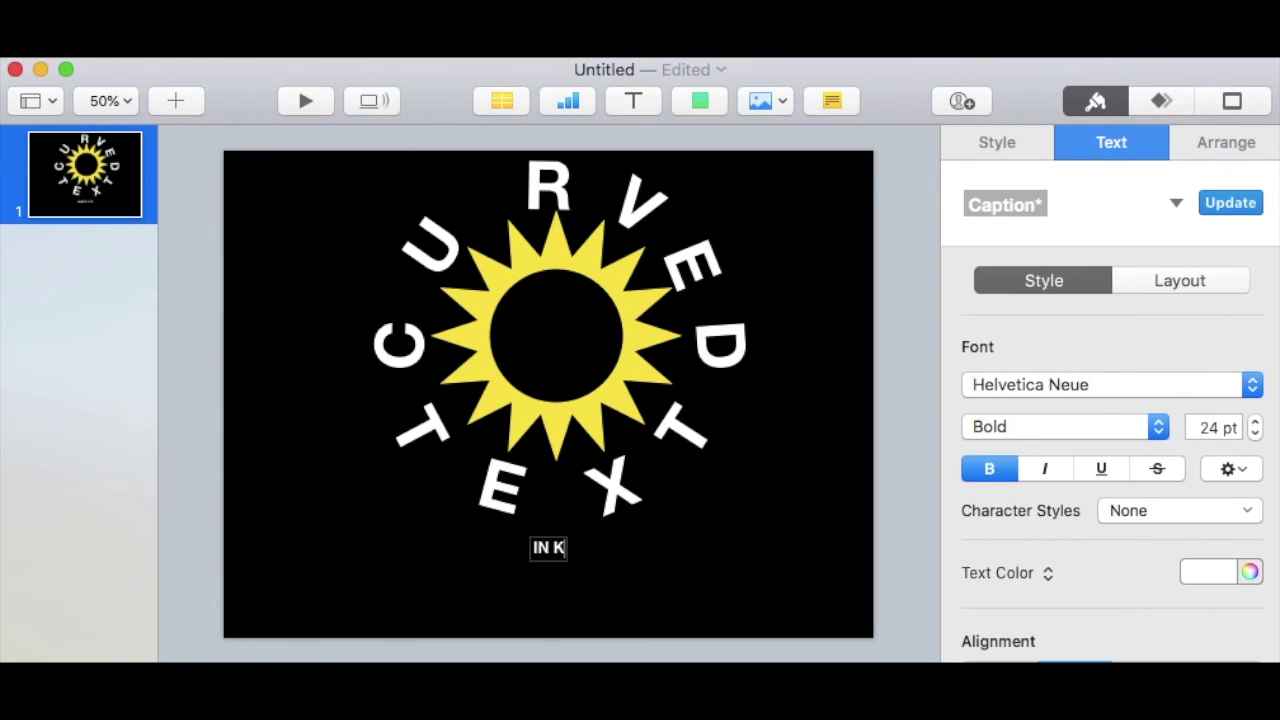
key("BackSpace")
key("BackSpace")
type("In Key")
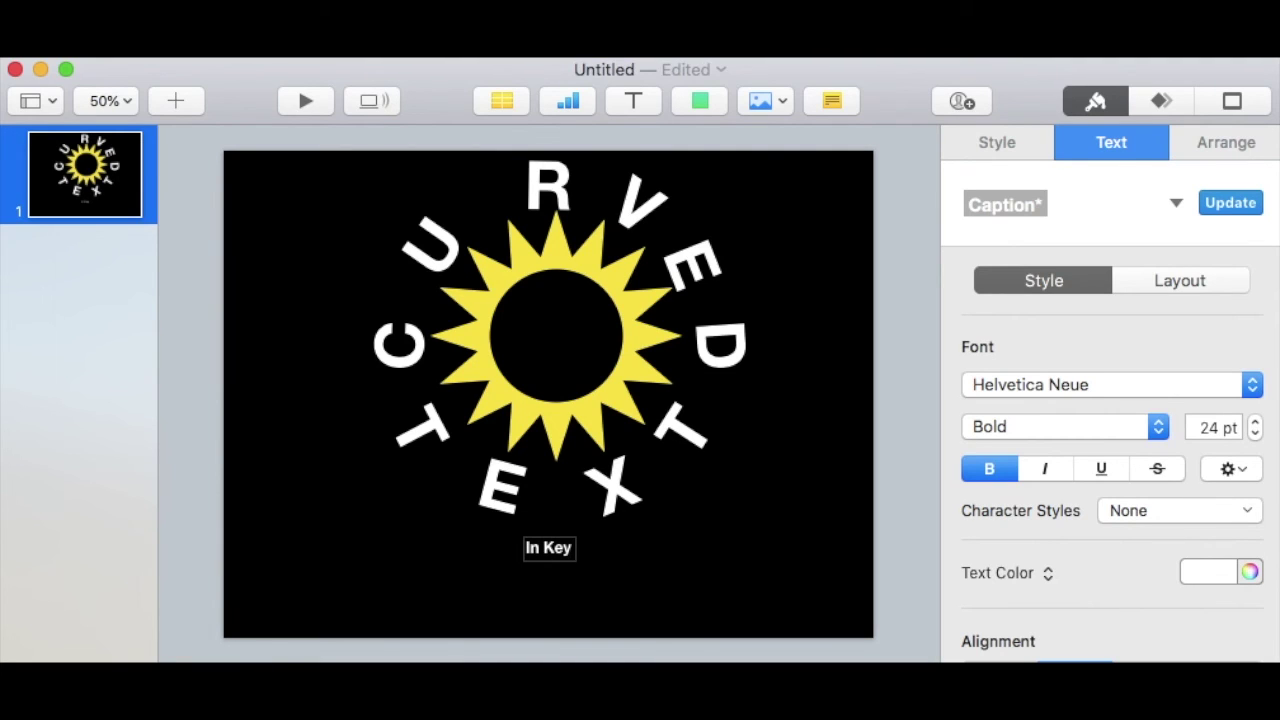
type("note")
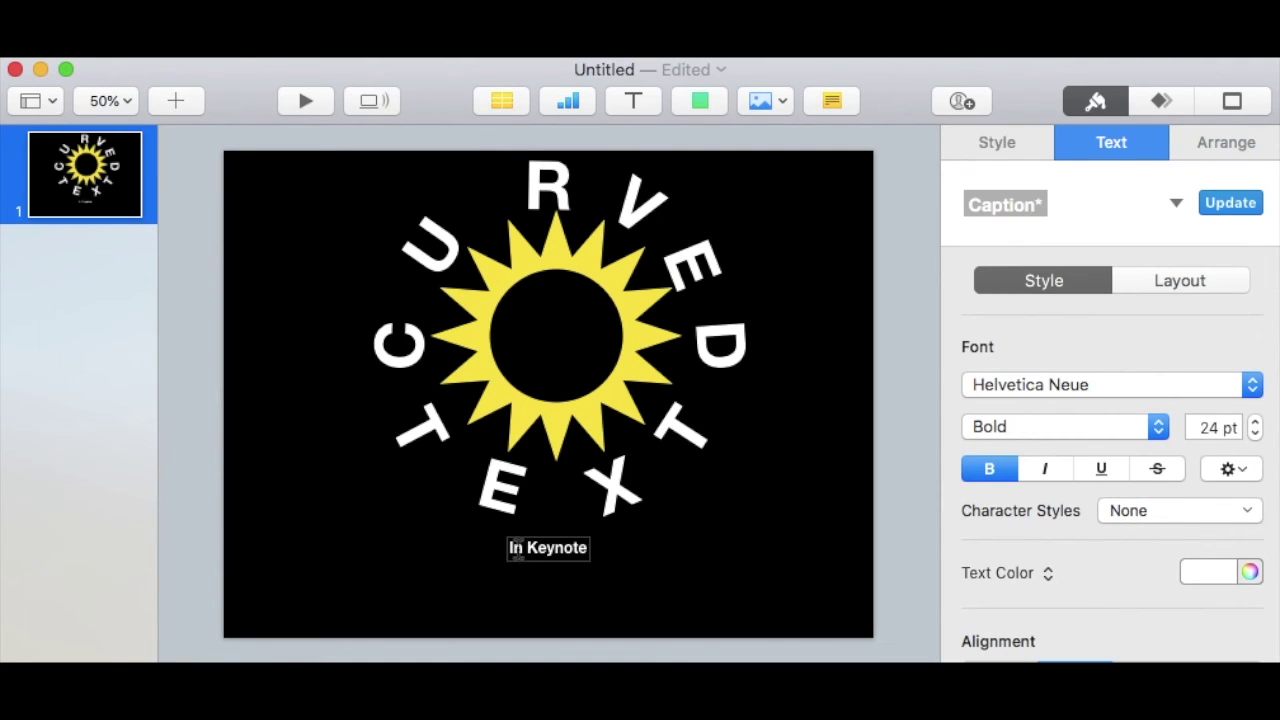
Set the font size of the In Keynote caption to 99 pt.
left_click(566, 561)
left_click(564, 554)
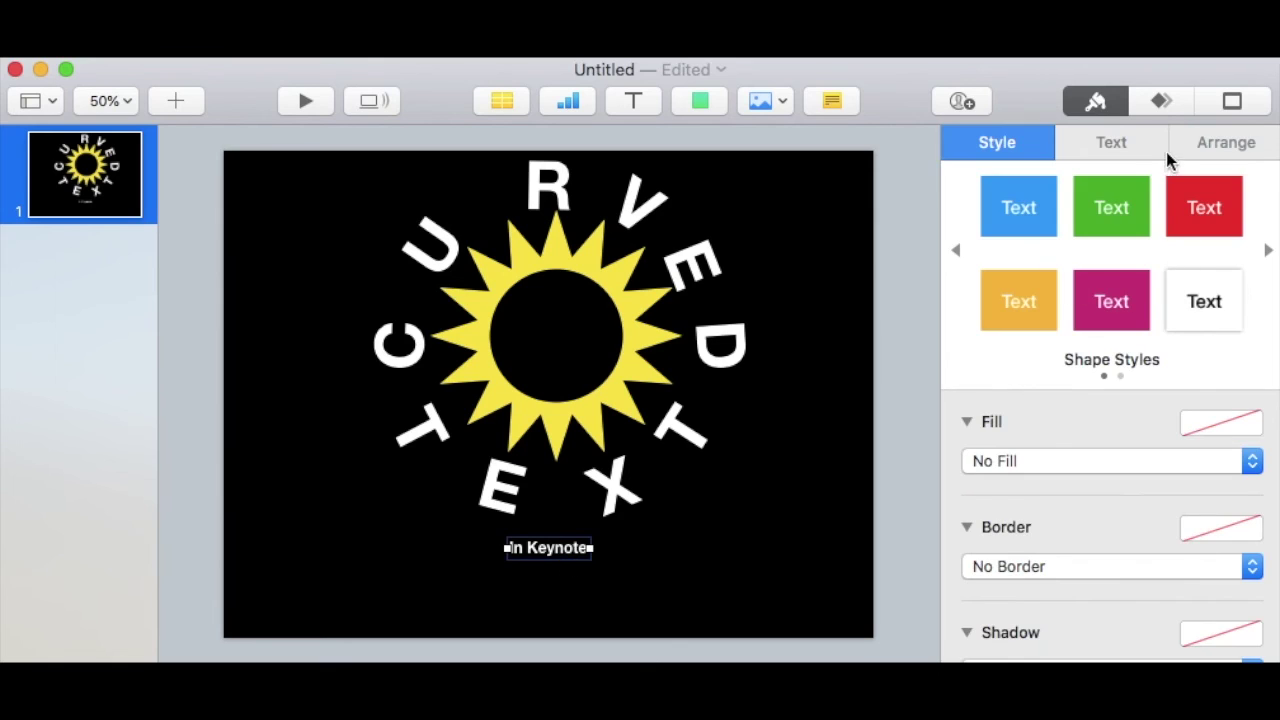
left_click(1122, 136)
double_click(1212, 428)
type("99")
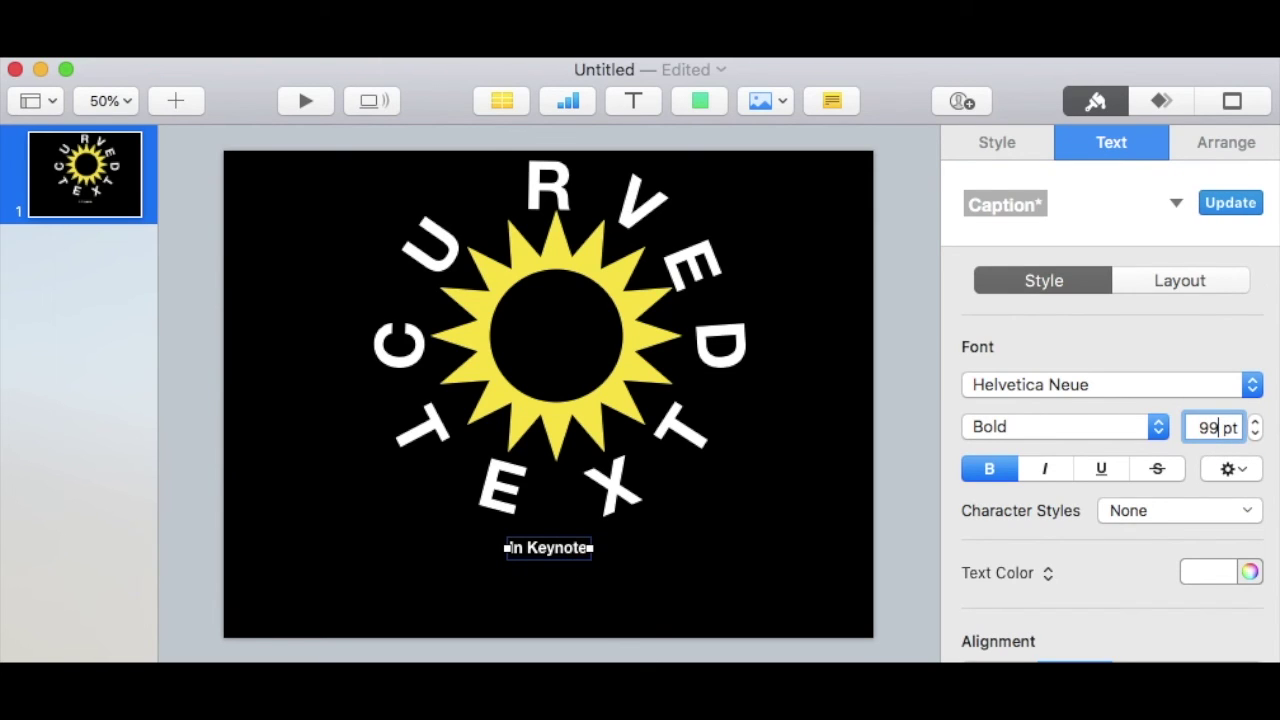
key("Return")
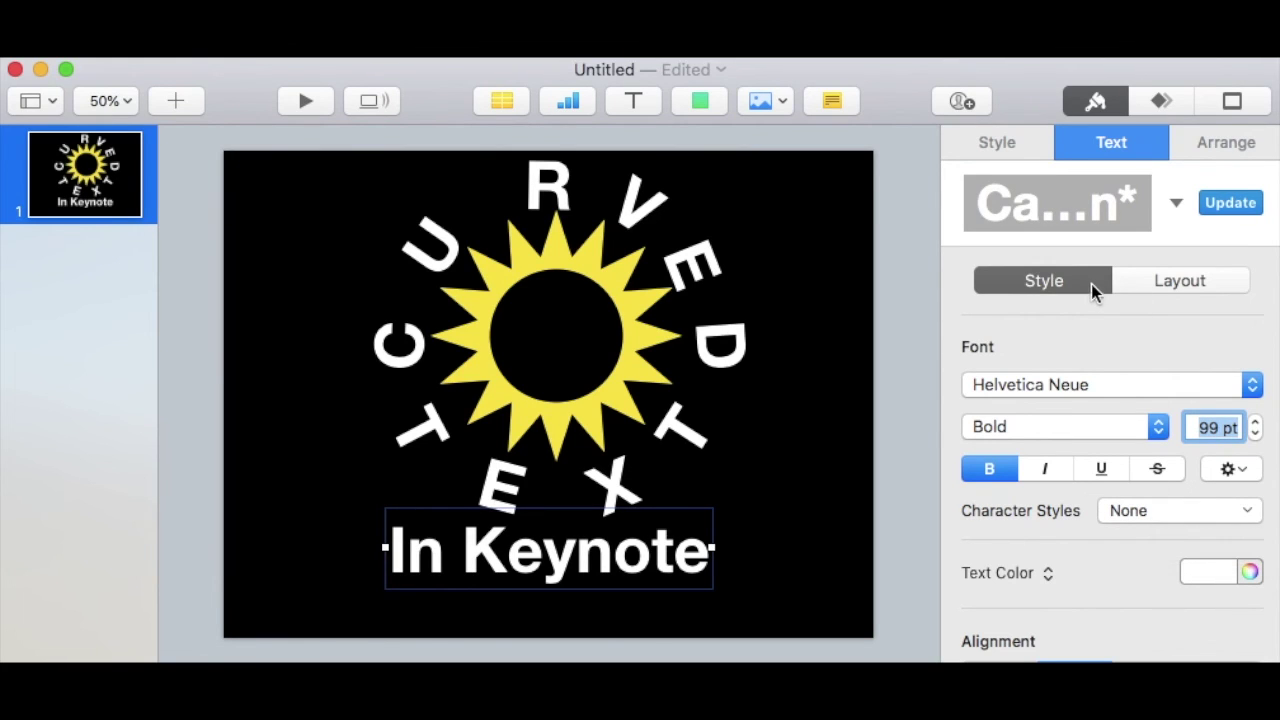
Browse the available fonts for the In Keynote caption.
left_click(1127, 388)
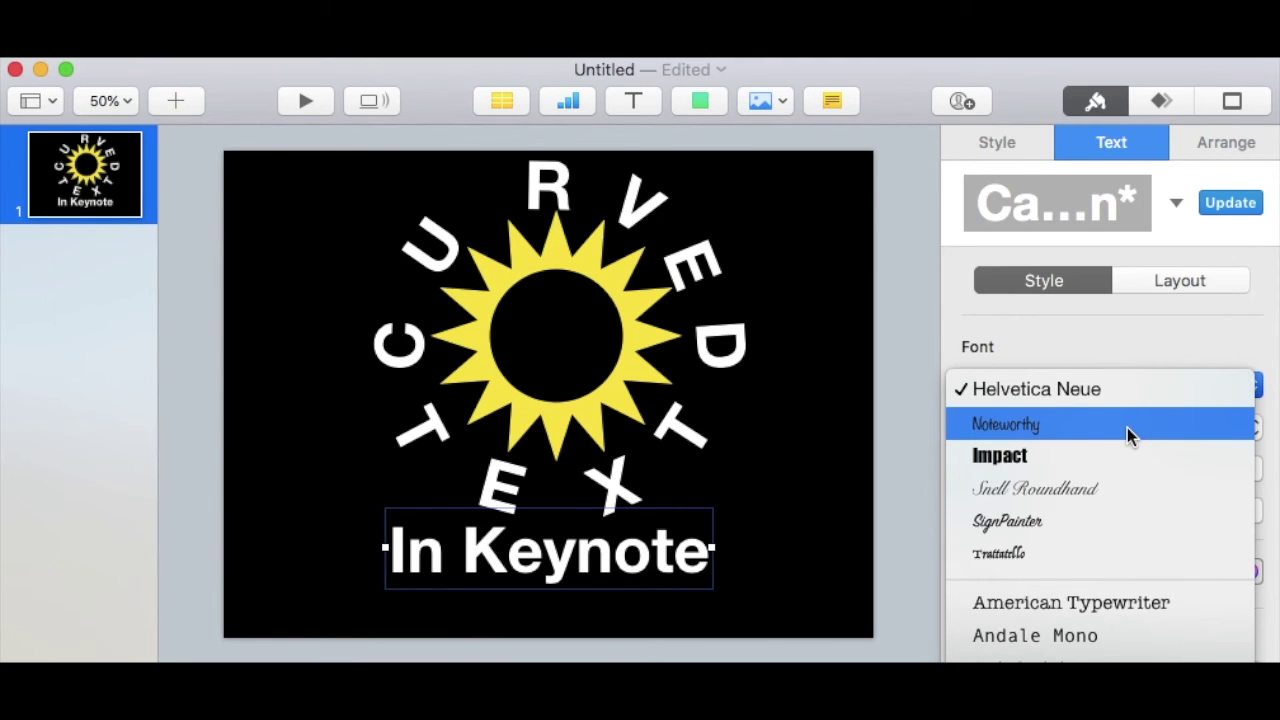
scroll(1121, 482, "down", 15)
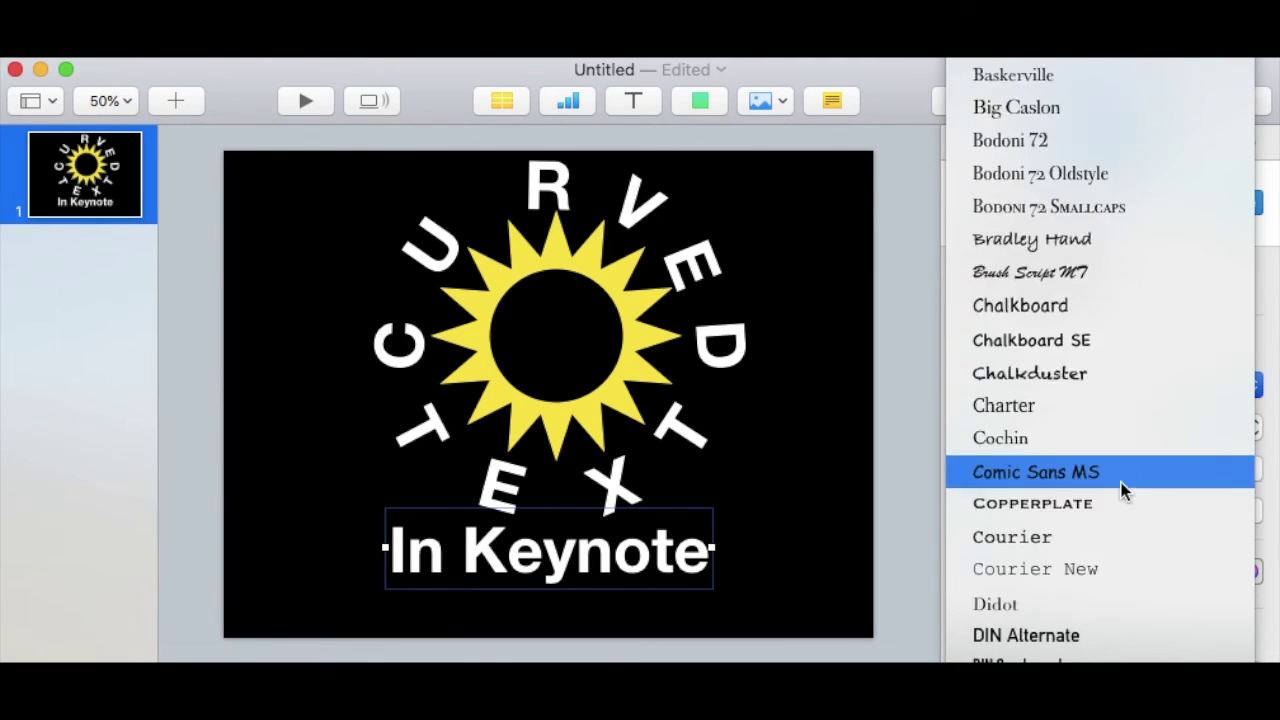
scroll(1121, 482, "down", 3)
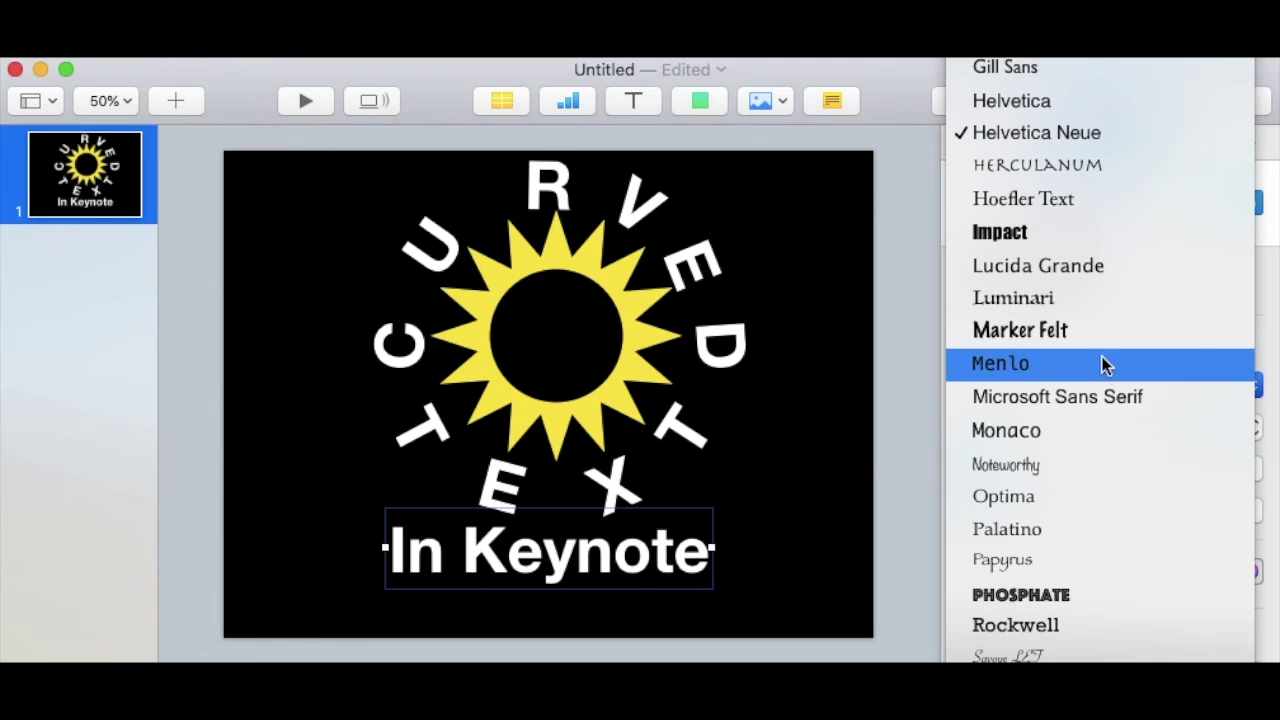